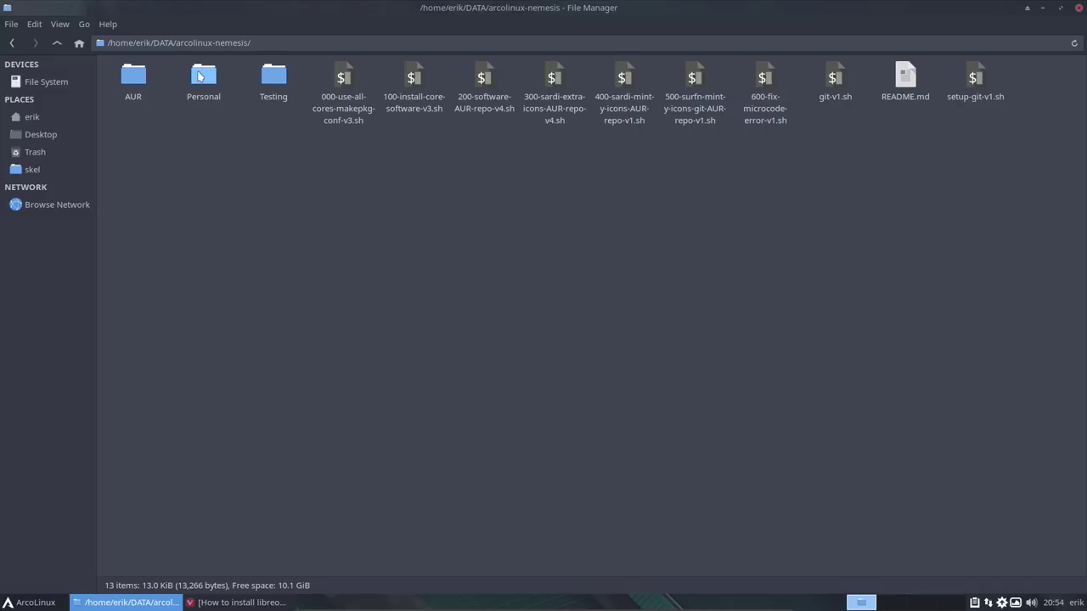
# Step: Open the AUR folder of arcolinux-nemesis, and switch to Vivaldi with a new tab
pyautogui.doubleClick(134, 78)
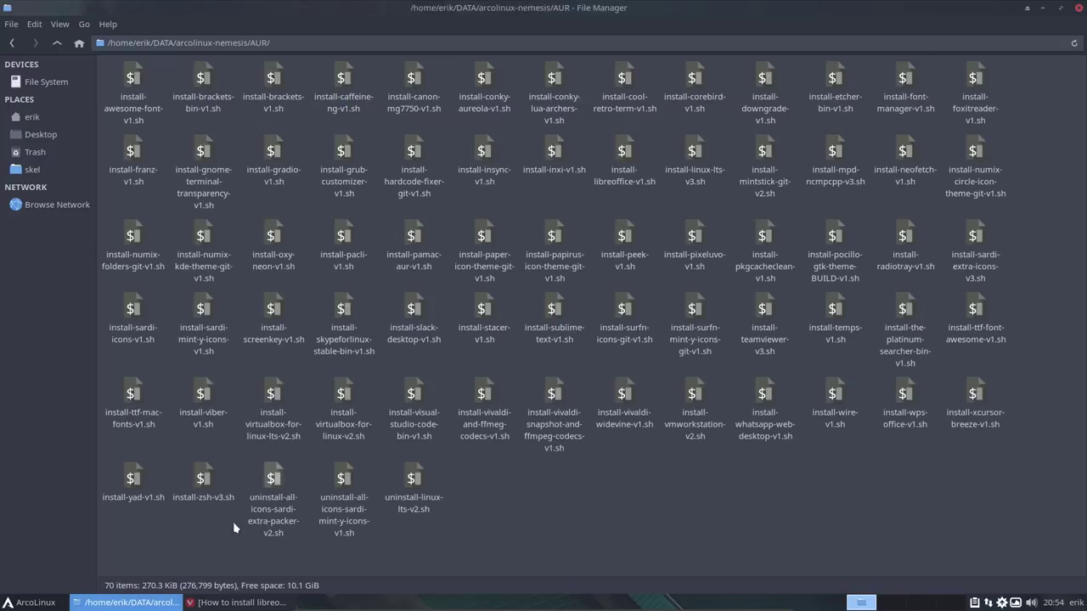
pyautogui.click(238, 602)
pyautogui.click(639, 12)
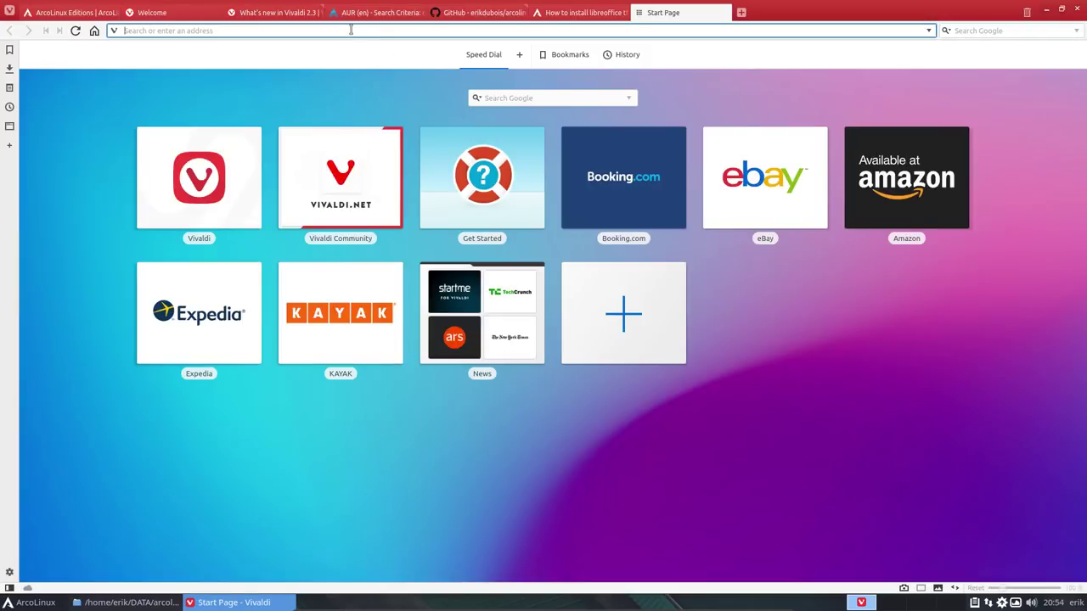
# Step: Search the web for "arch wiki libreoffice"
pyautogui.write('lib')
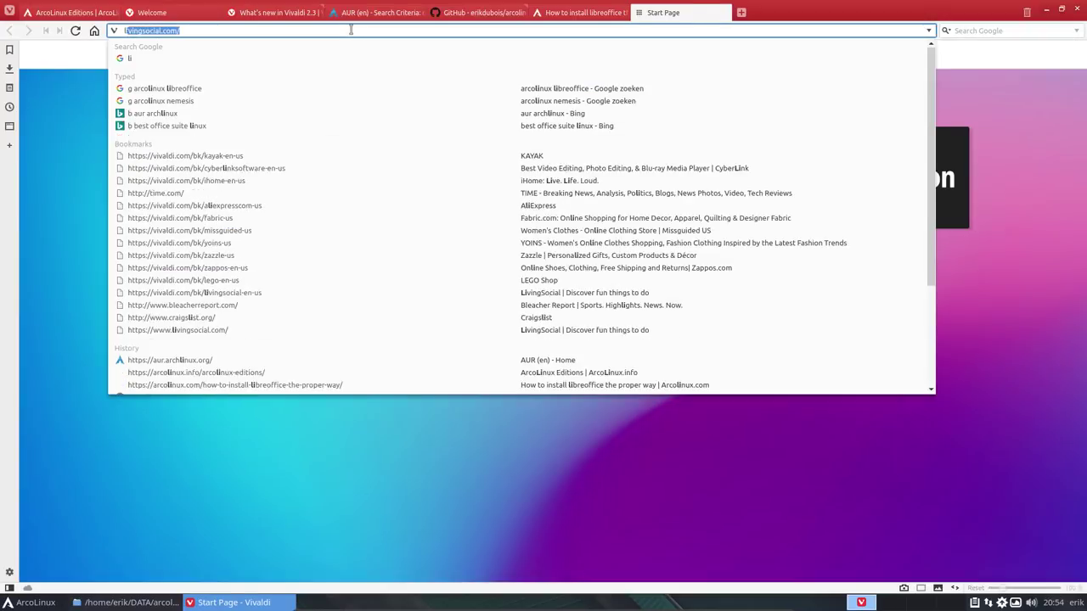
pyautogui.press('BackSpace')
pyautogui.press('BackSpace')
pyautogui.press('BackSpace')
pyautogui.write('arch wiki')
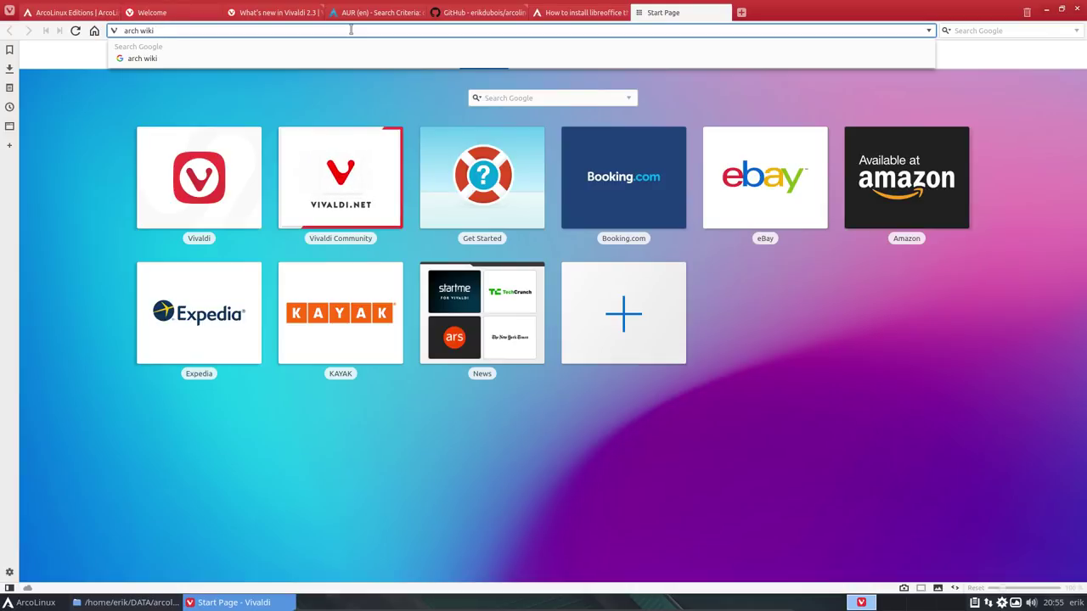
pyautogui.write('libreoffice')
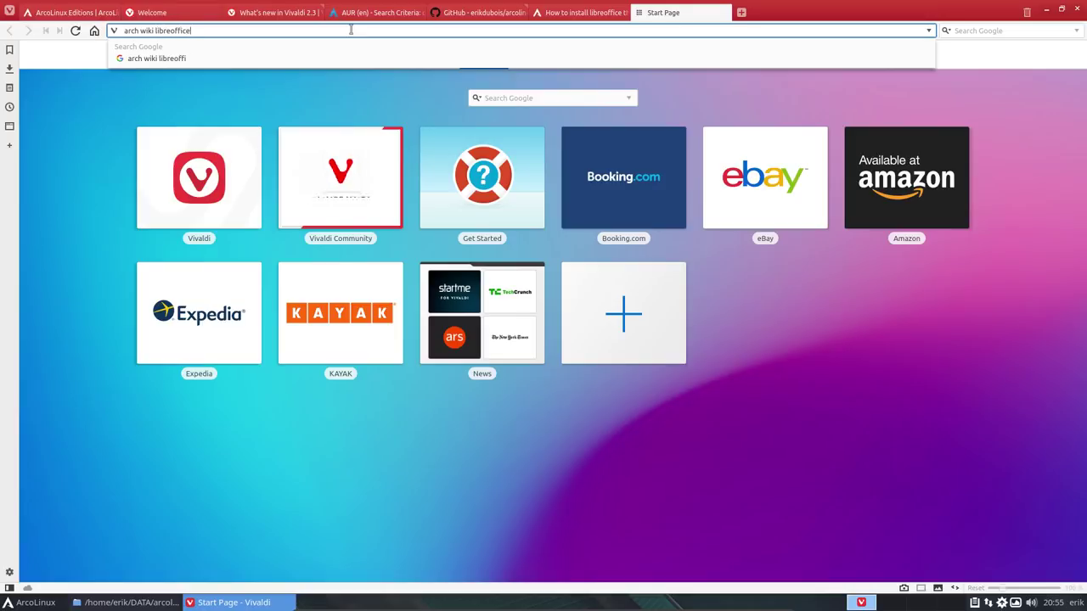
pyautogui.press('Return')
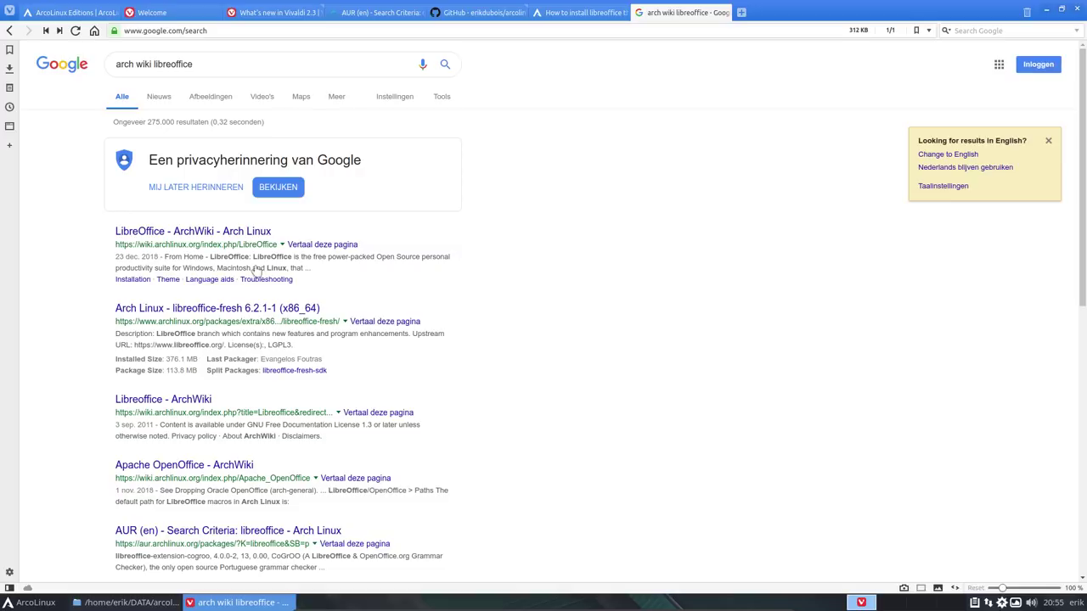
# Step: Look over the search results and open the LibreOffice article on ArchWiki
pyautogui.click(221, 233)
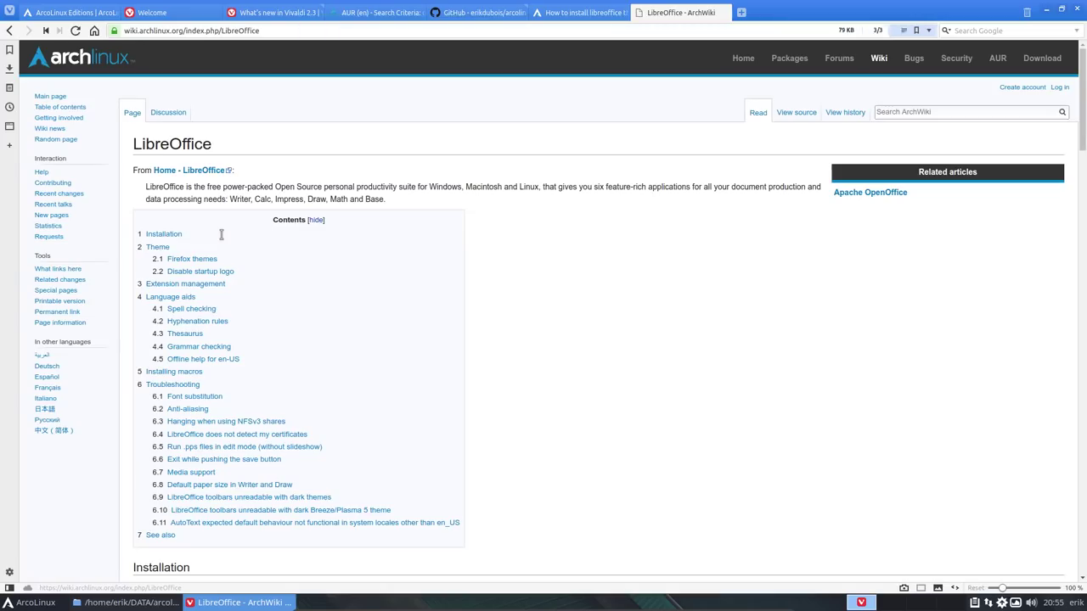
pyautogui.click(9, 31)
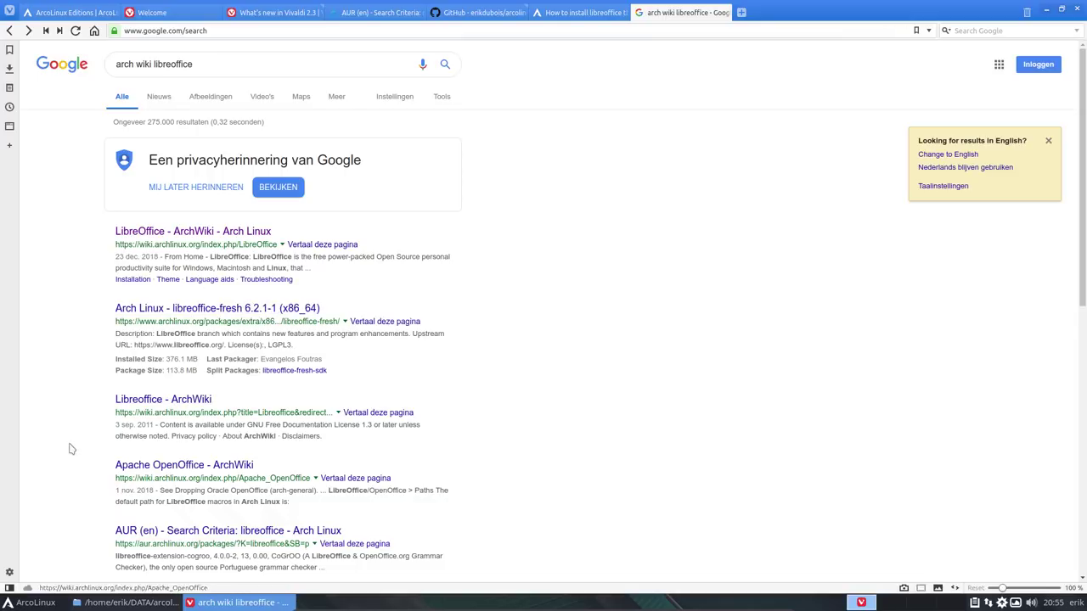
pyautogui.scroll(-3, 71, 447)
pyautogui.scroll(-1, 71, 449)
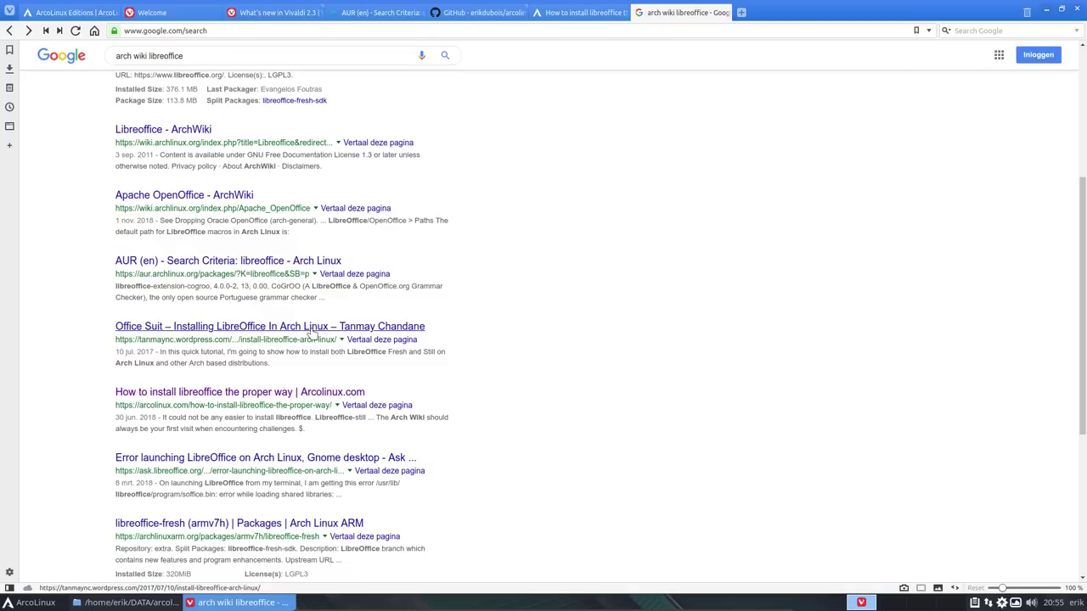
pyautogui.scroll(3, 312, 333)
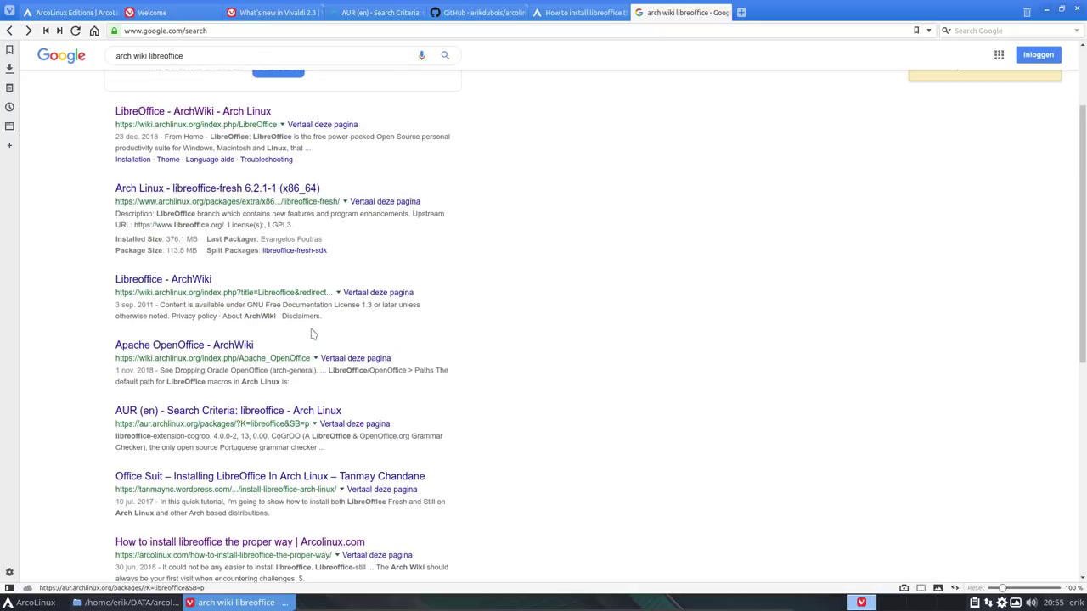
pyautogui.scroll(2, 312, 333)
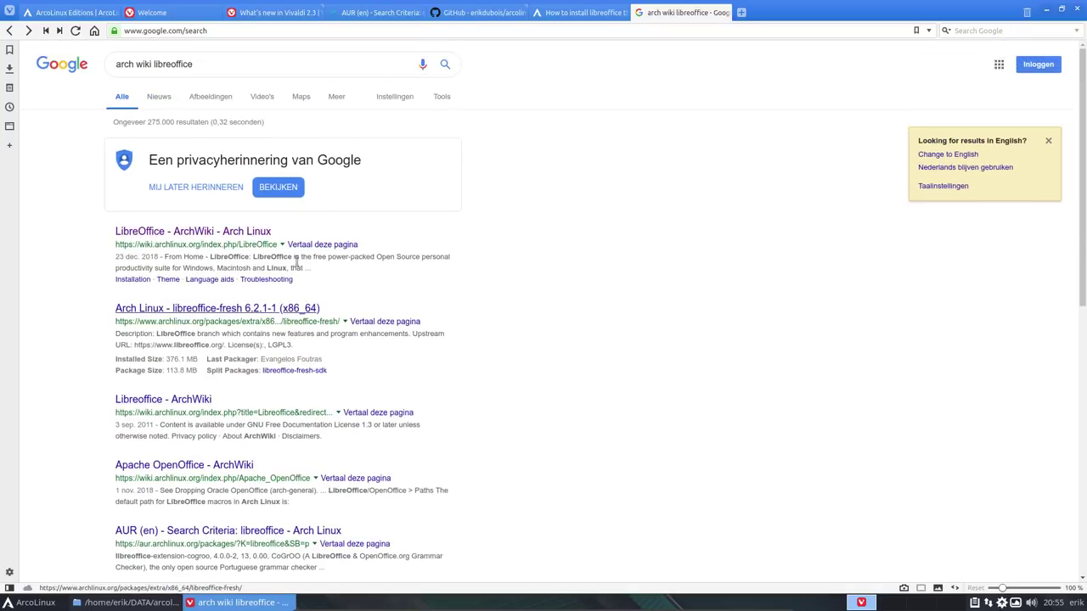
pyautogui.click(235, 237)
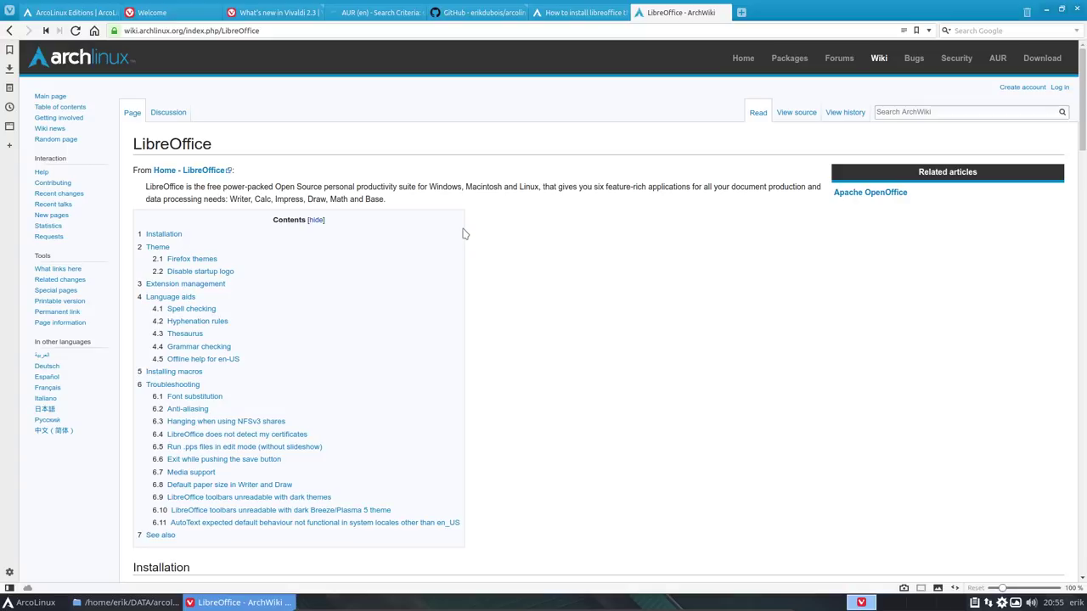
# Step: Read the article's introduction and Installation section, comparing the libreoffice-fresh and libreoffice-still packages
pyautogui.doubleClick(374, 198)
pyautogui.scroll(-3, 444, 303)
pyautogui.scroll(-5, 444, 304)
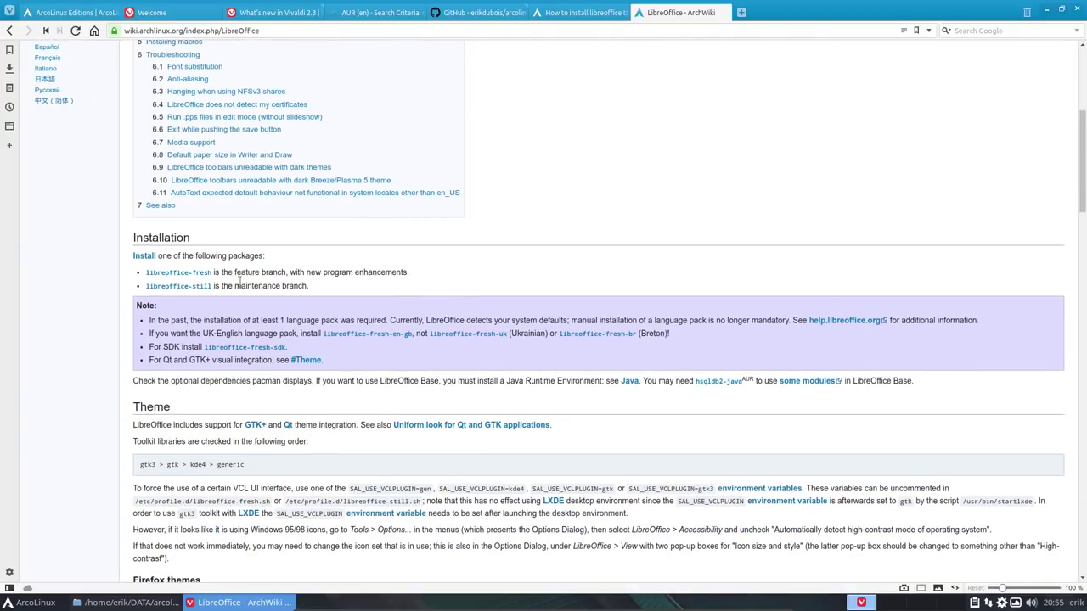
pyautogui.doubleClick(238, 285)
pyautogui.click(263, 274)
pyautogui.moveTo(214, 272); pyautogui.dragTo(146, 279)
pyautogui.click(122, 293)
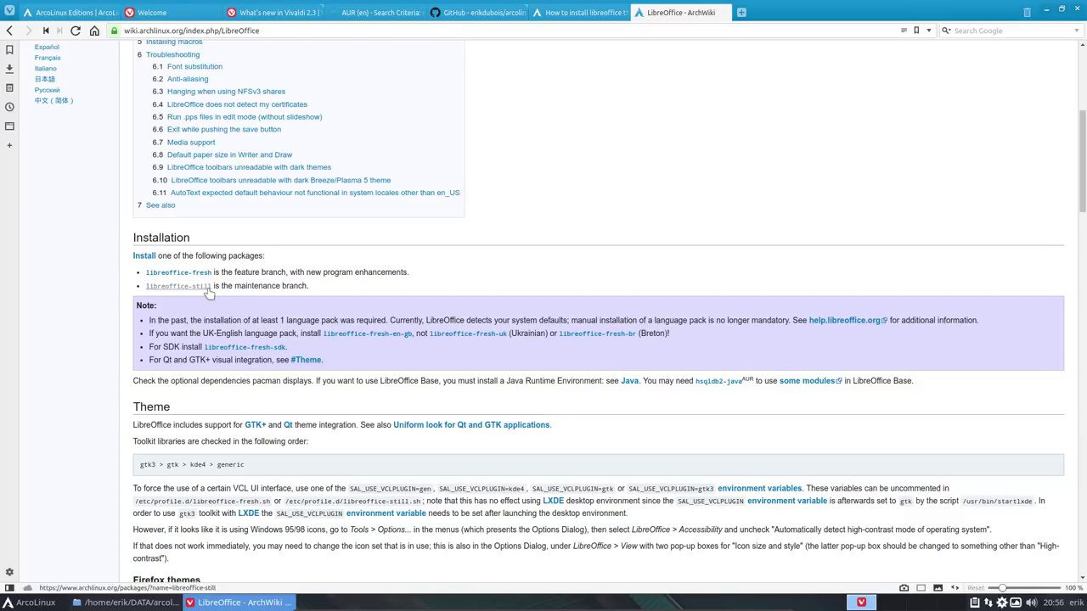
# Step: Tile the Vivaldi and file manager windows side by side, each filling half the screen
pyautogui.moveTo(777, 10); pyautogui.dragTo(7, 270)
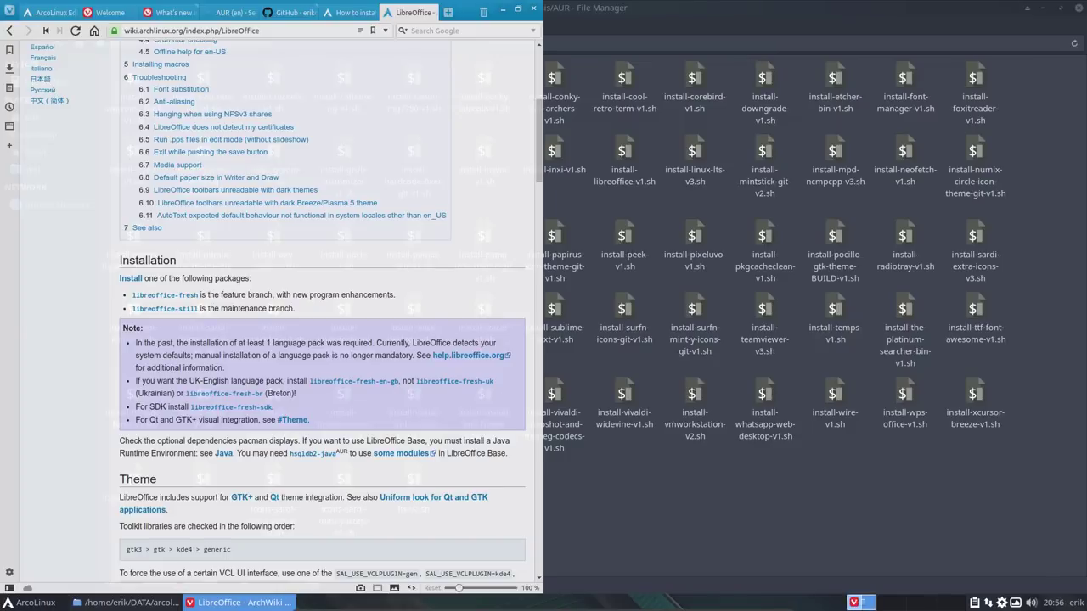
pyautogui.moveTo(815, 7); pyautogui.dragTo(1083, 180)
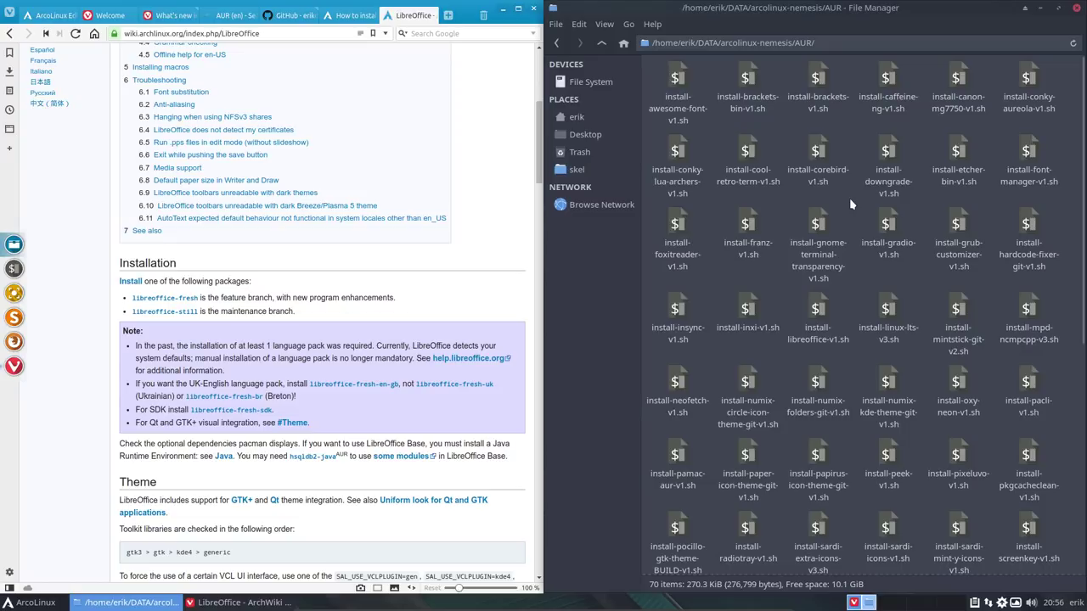
# Step: Open the install-libreoffice-v1.sh script in Atom and tile its window beside the browser
pyautogui.click(744, 308)
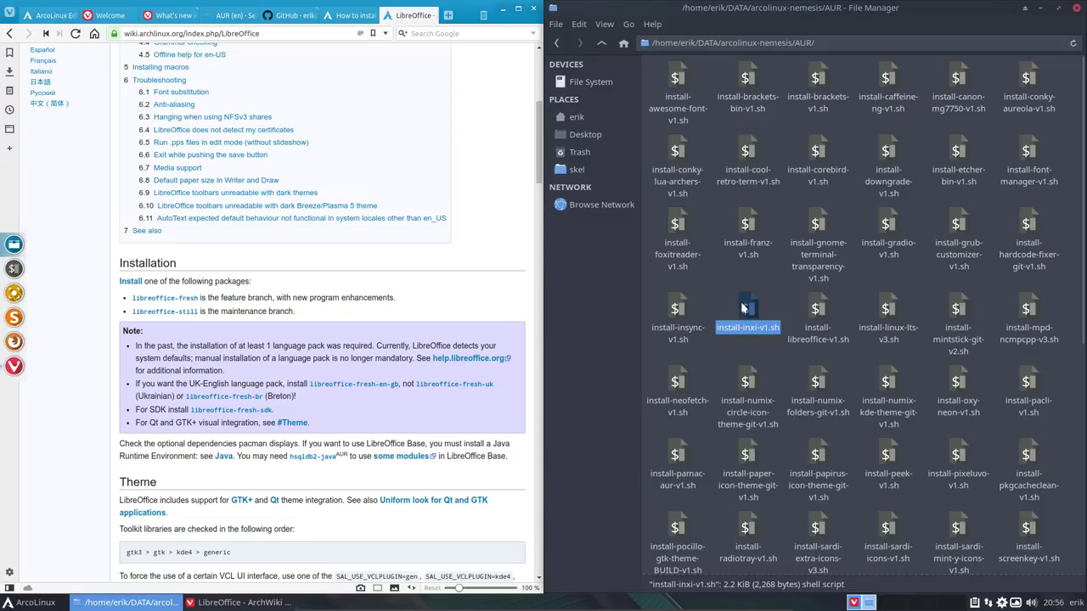
pyautogui.click(819, 308)
pyautogui.doubleClick(820, 313)
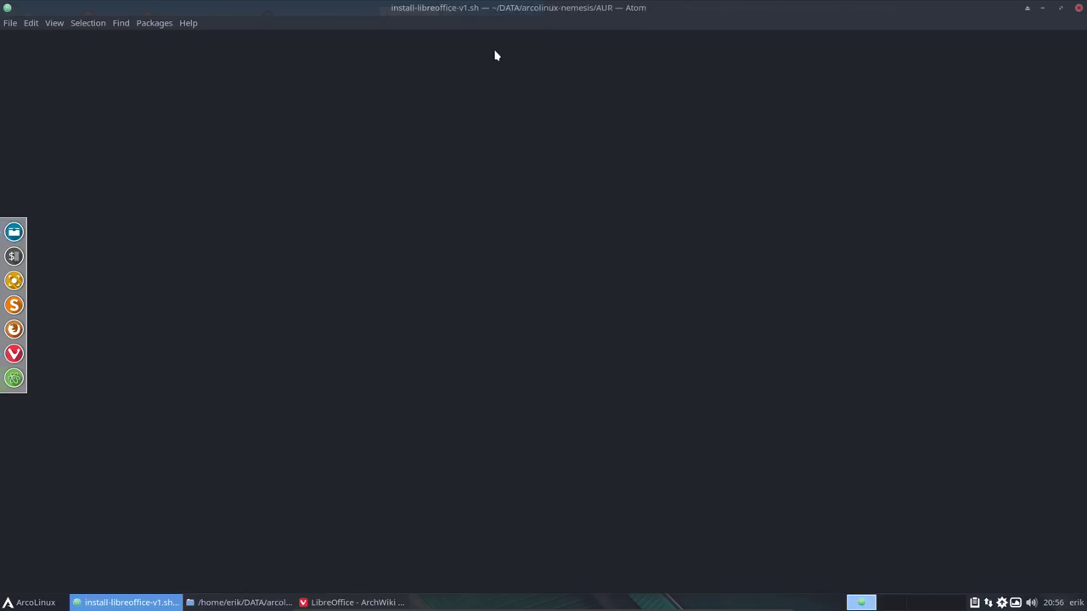
pyautogui.moveTo(497, 54); pyautogui.dragTo(1080, 138)
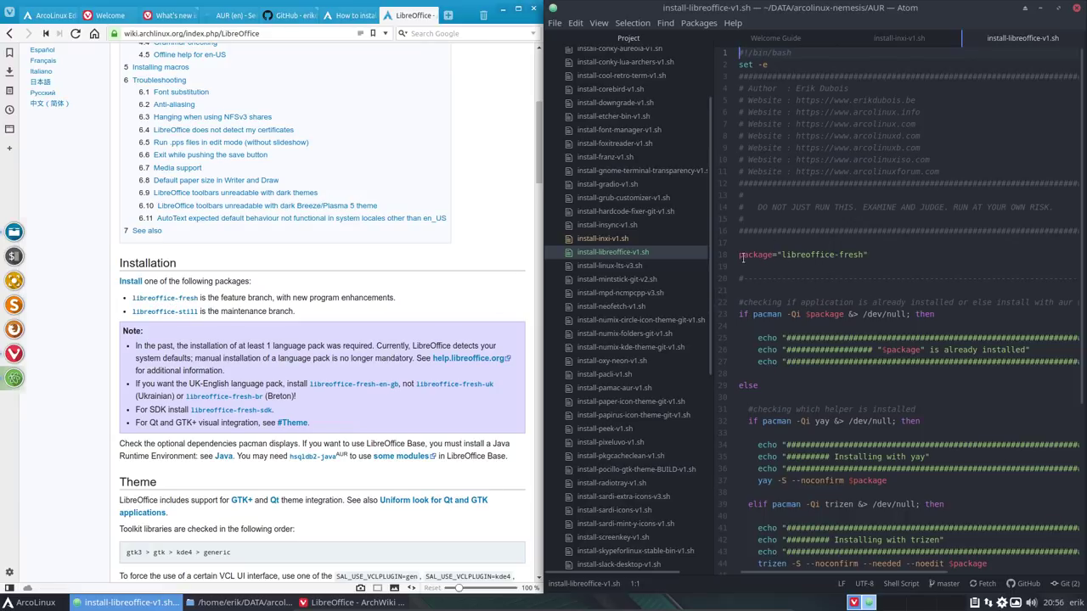
# Step: Examine the LibreOffice install script, including its package variable and the yay and trizen installation branches
pyautogui.moveTo(743, 257); pyautogui.dragTo(837, 582)
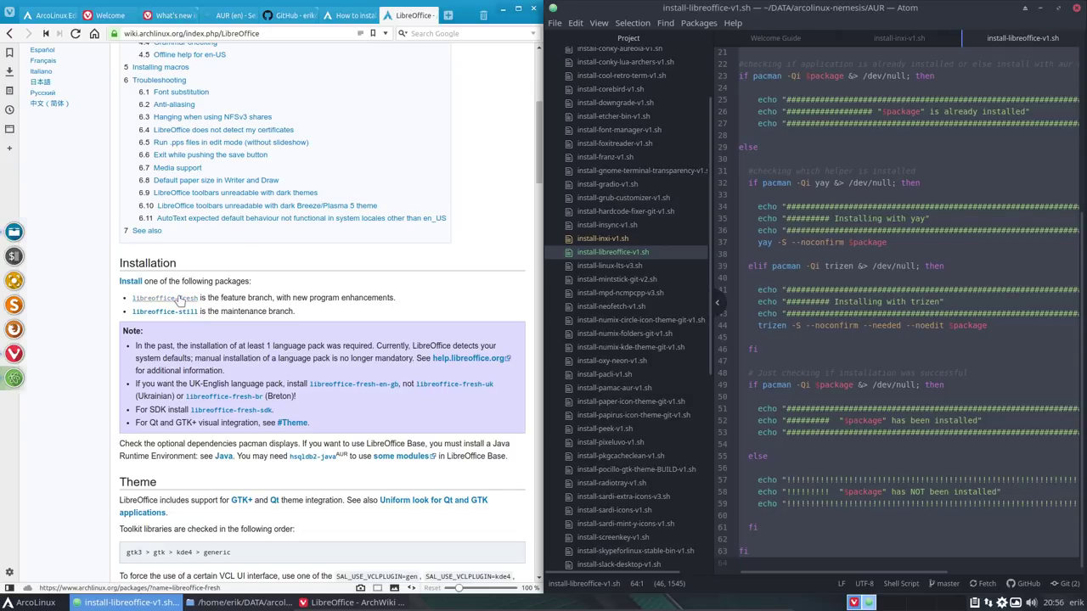
pyautogui.click(959, 278)
pyautogui.scroll(2, 874, 227)
pyautogui.scroll(-1, 874, 227)
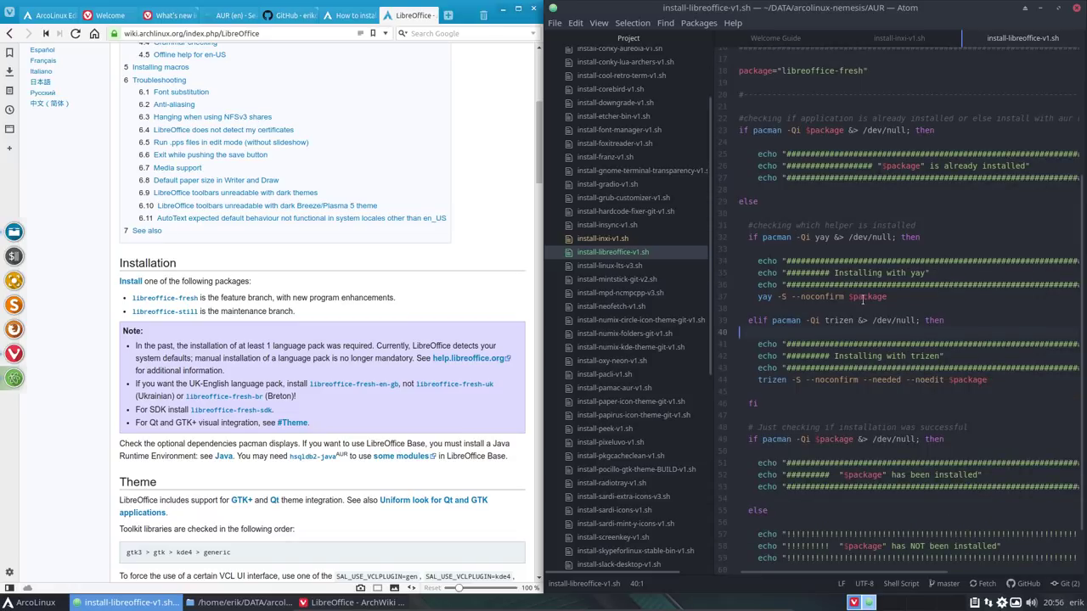
pyautogui.moveTo(753, 298); pyautogui.dragTo(886, 311)
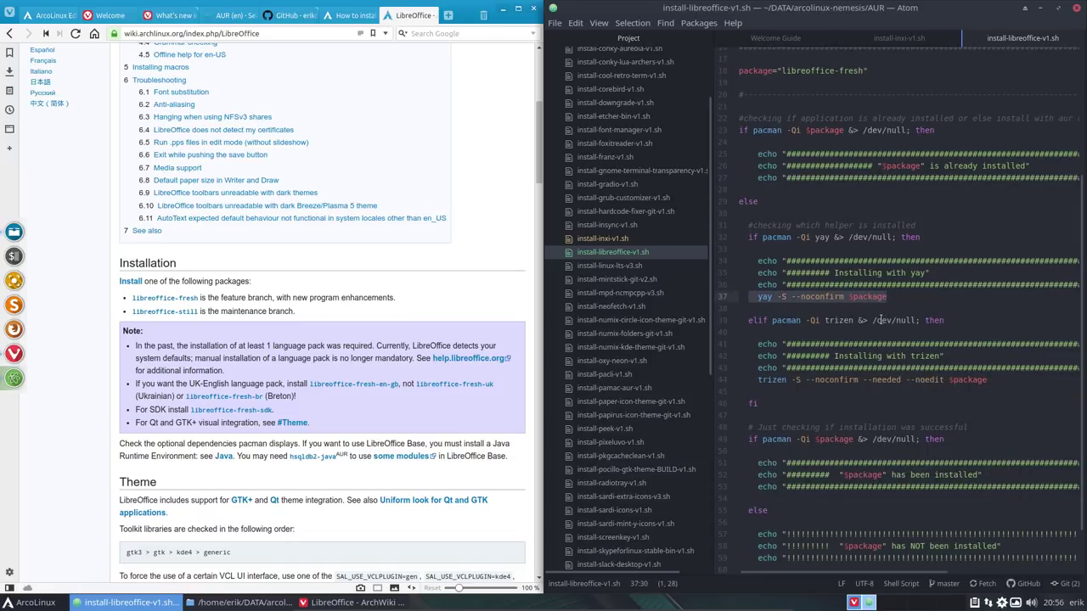
pyautogui.click(828, 303)
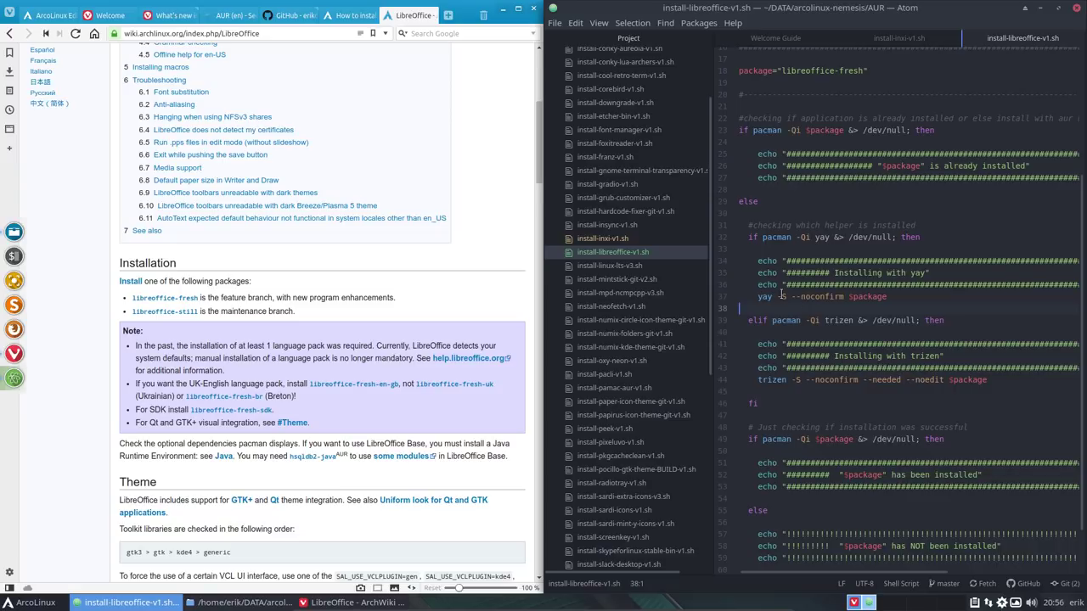
pyautogui.click(878, 284)
pyautogui.scroll(1, 795, 193)
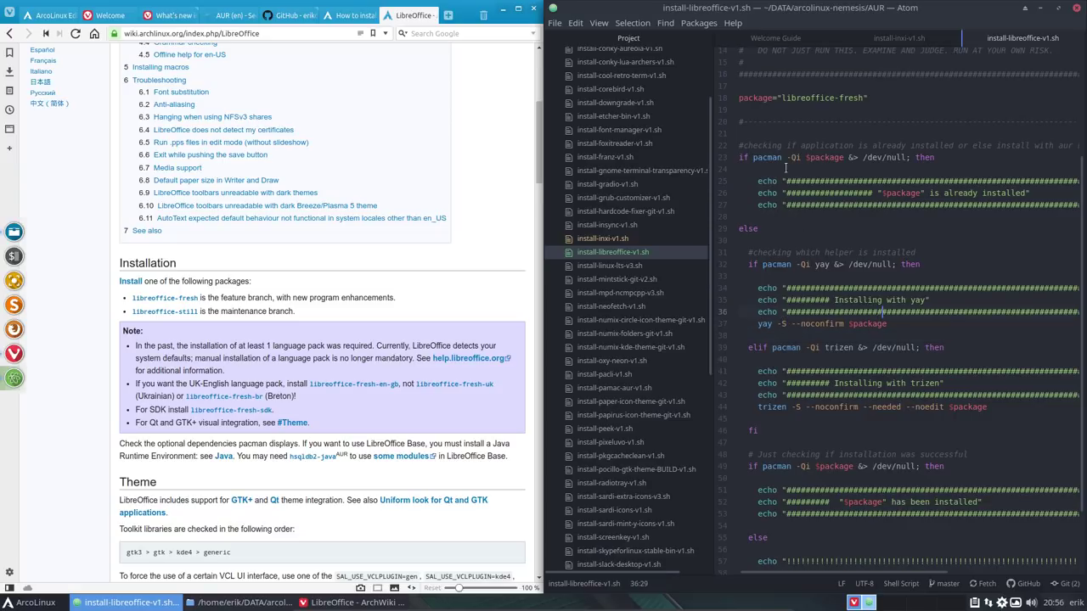
pyautogui.doubleClick(810, 99)
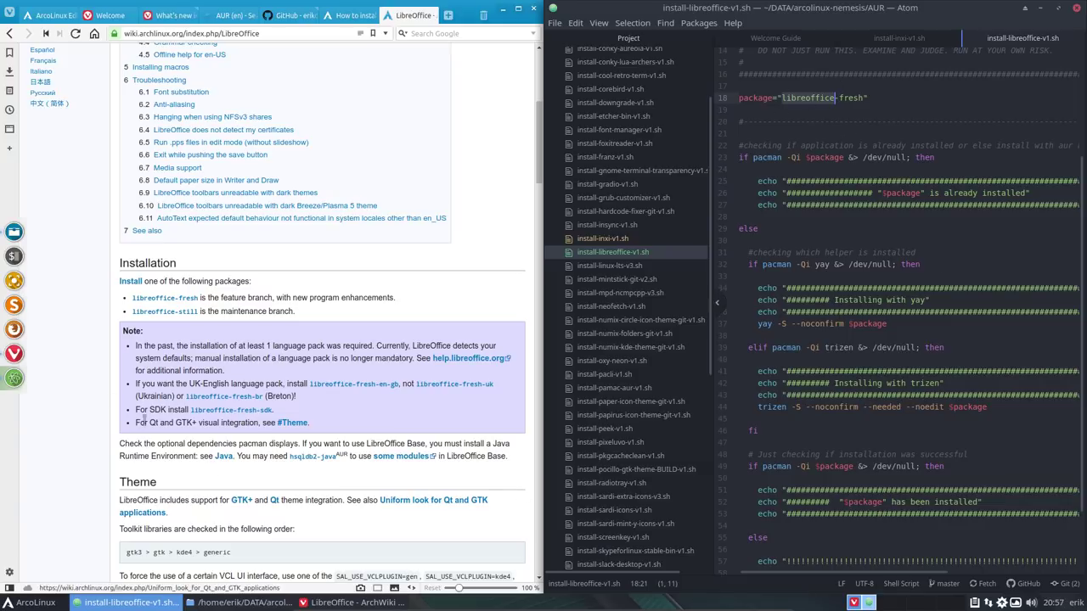
# Step: Read the wiki article's installation notes and its Theme, Extension management and Language aids sections
pyautogui.click(97, 366)
pyautogui.scroll(-1, 96, 365)
pyautogui.scroll(-1, 96, 365)
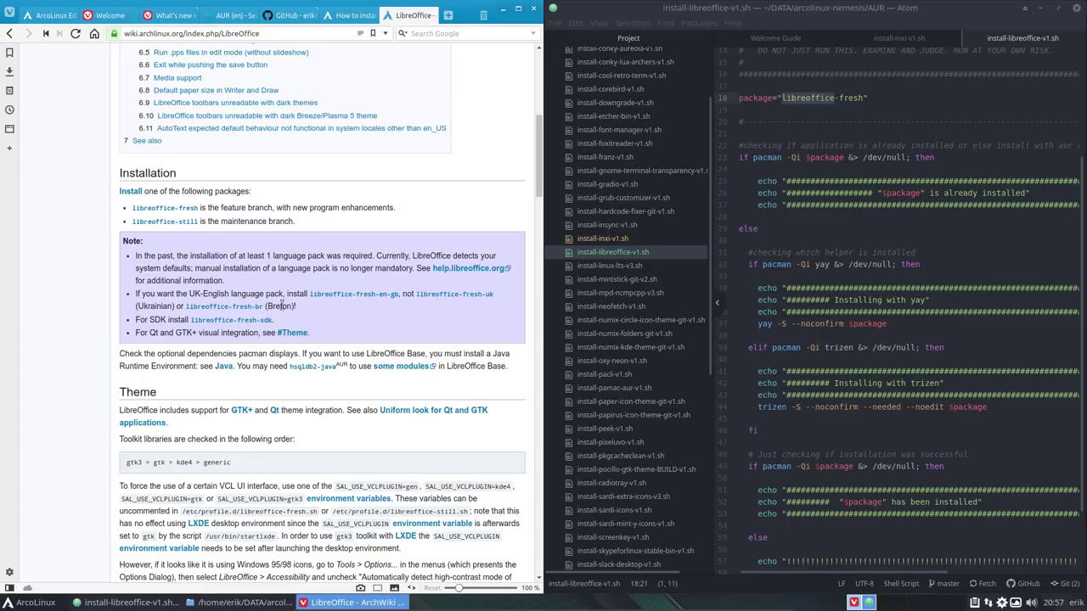
pyautogui.scroll(-1, 283, 305)
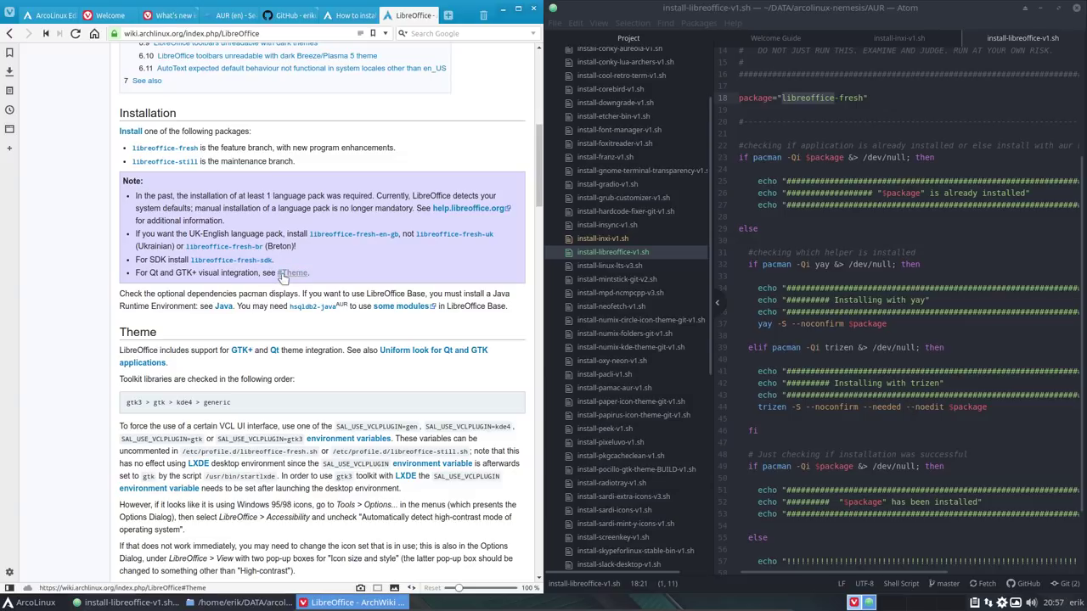
pyautogui.scroll(-2, 282, 298)
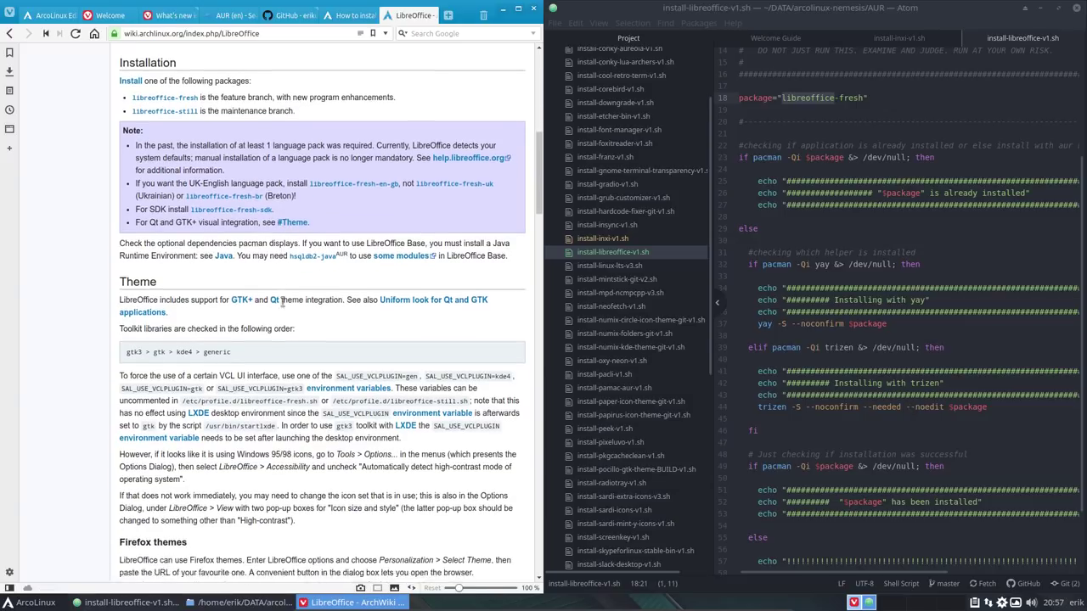
pyautogui.scroll(-2, 284, 307)
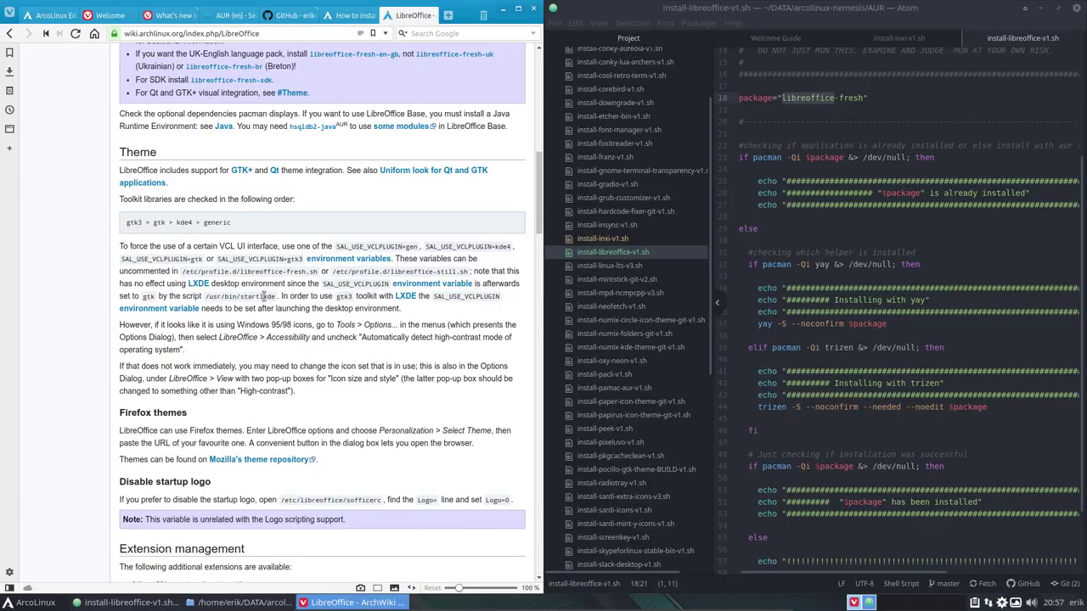
pyautogui.scroll(-1, 263, 293)
pyautogui.scroll(-2, 251, 276)
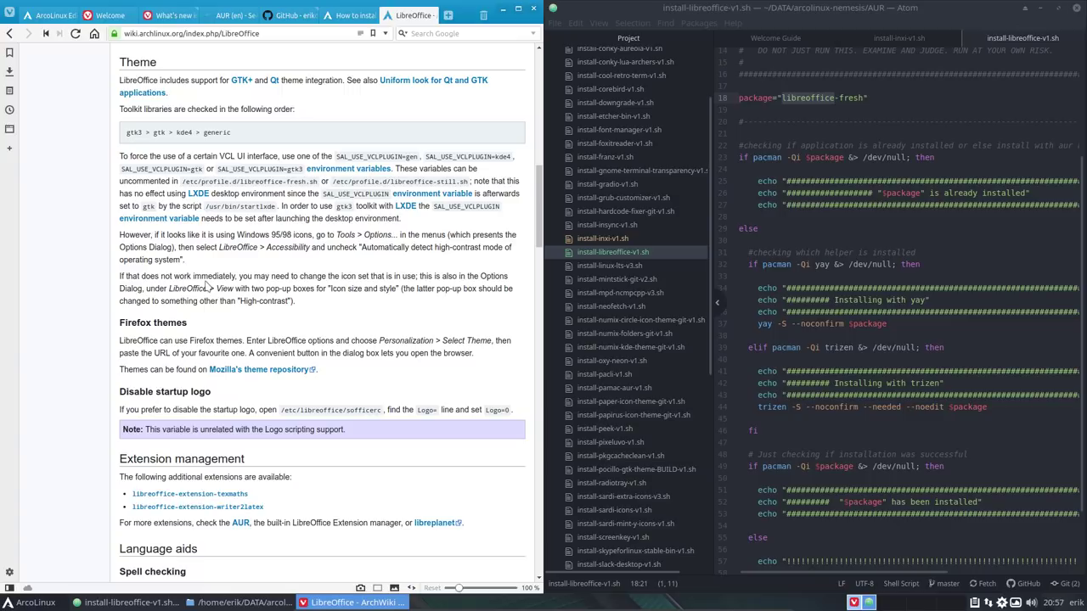
pyautogui.scroll(-4, 204, 287)
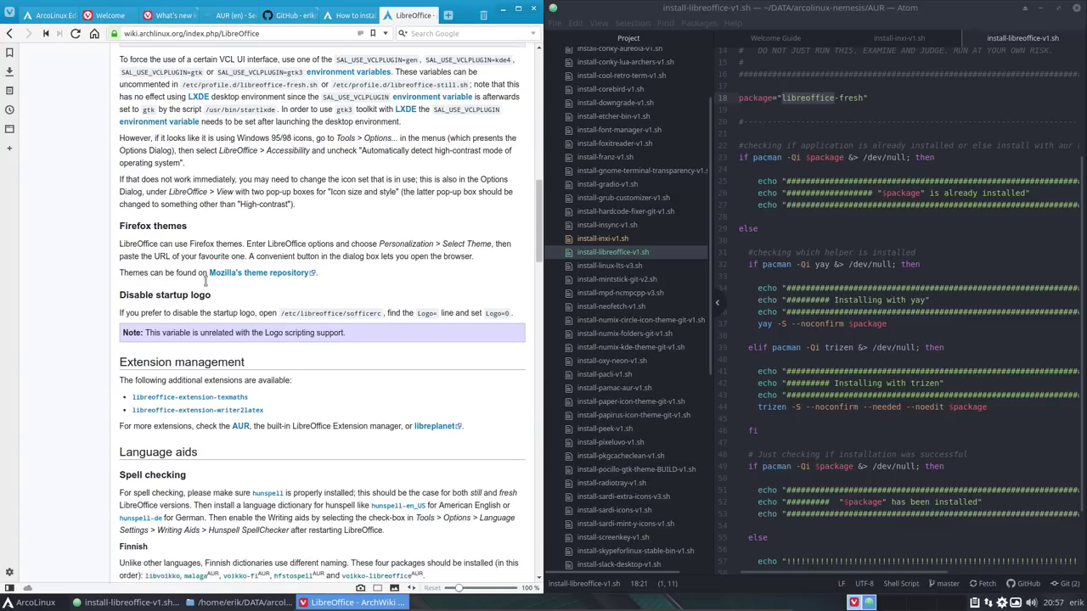
pyautogui.scroll(-3, 205, 287)
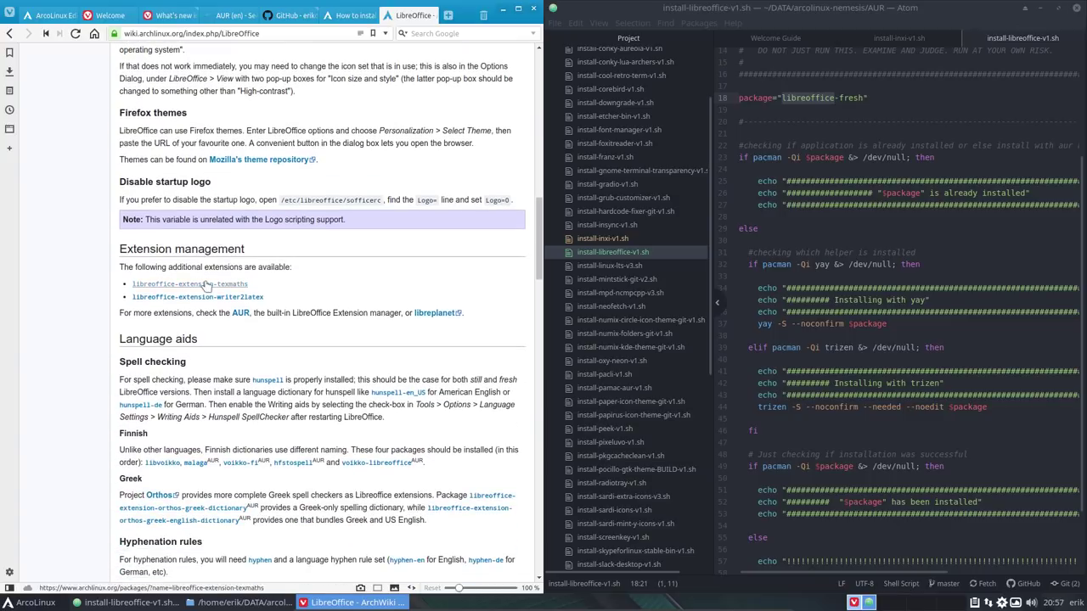
pyautogui.scroll(-3, 205, 287)
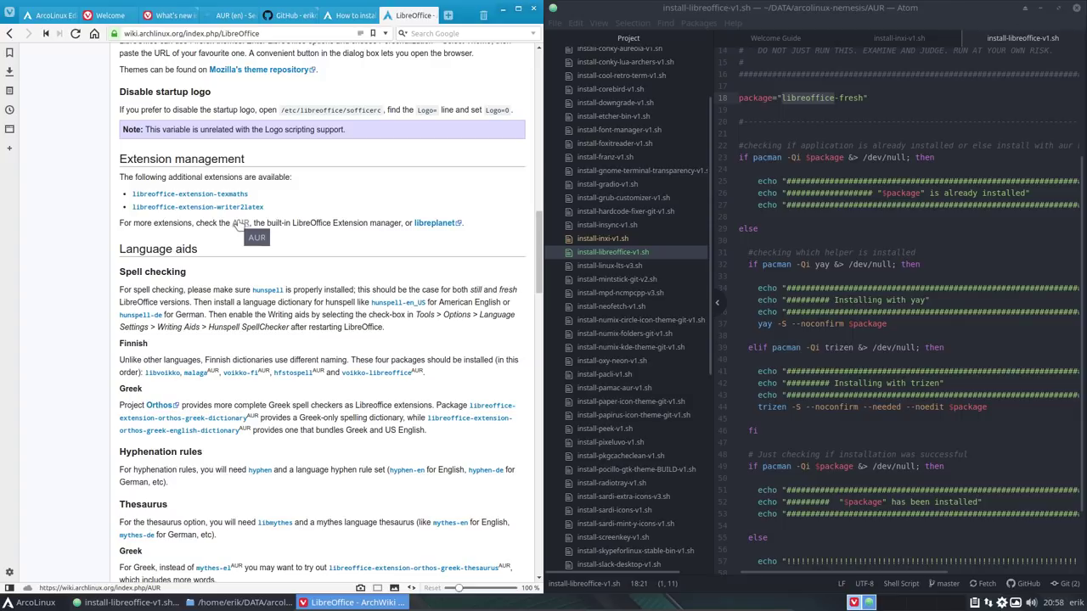
pyautogui.scroll(-1, 240, 222)
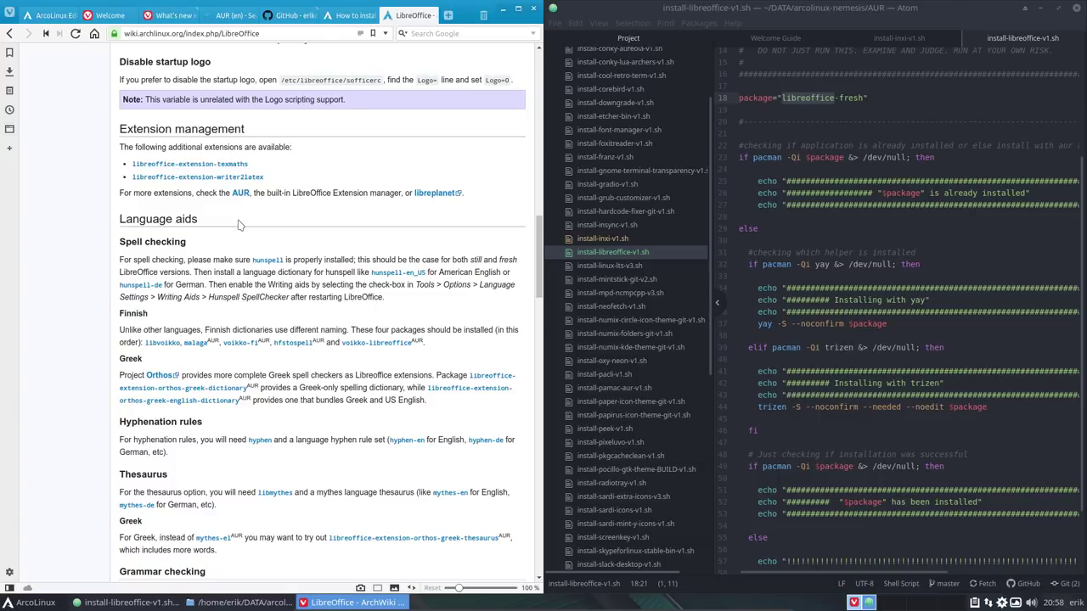
pyautogui.scroll(-2, 239, 224)
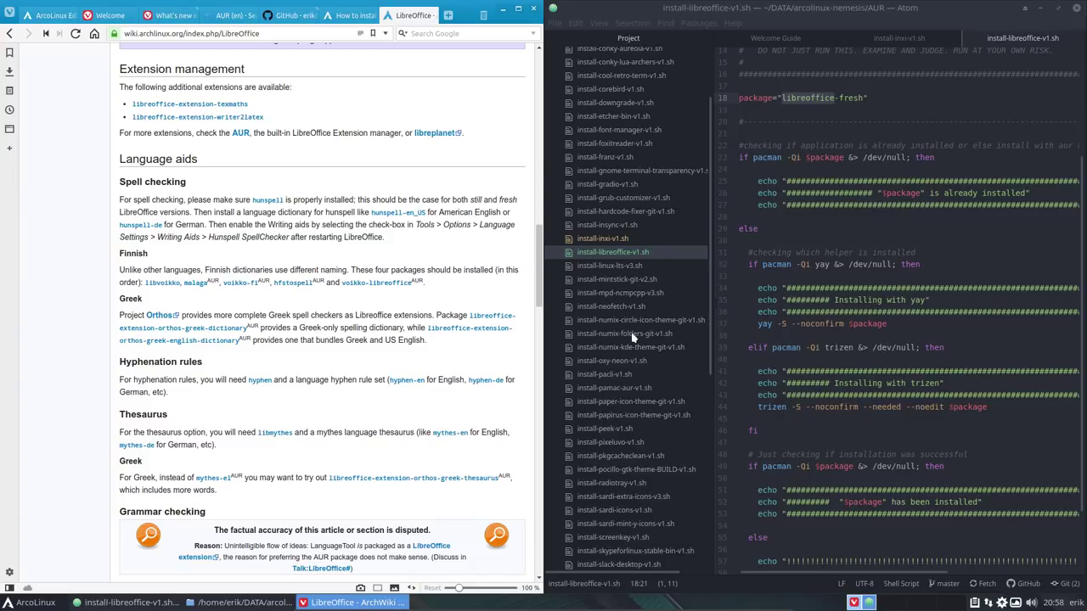
# Step: Open a terminal in the arcolinux-nemesis/AUR folder from the file manager
pyautogui.click(224, 606)
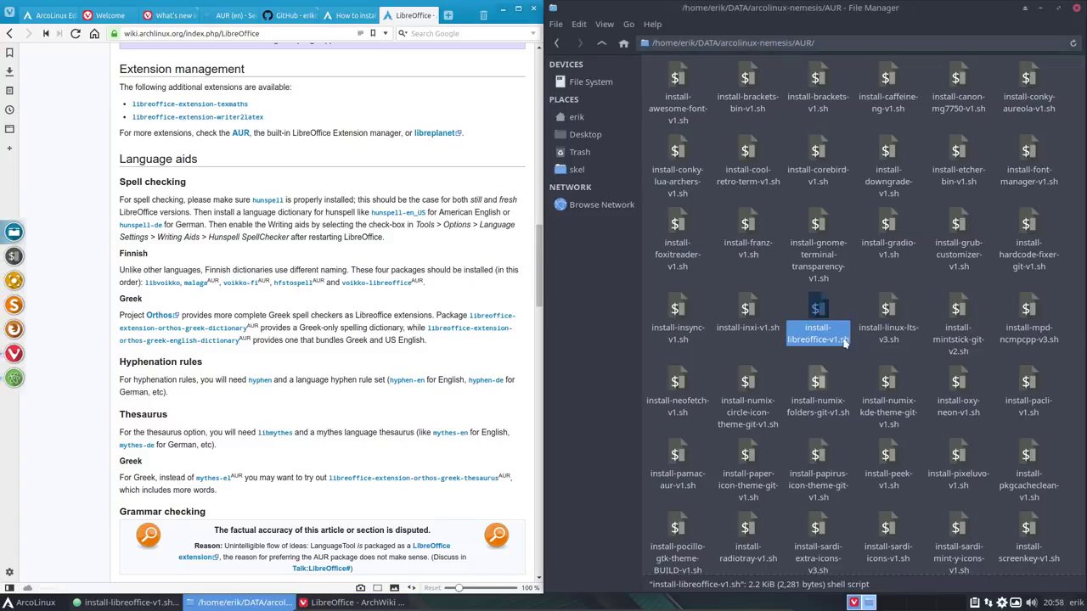
pyautogui.rightClick(773, 287)
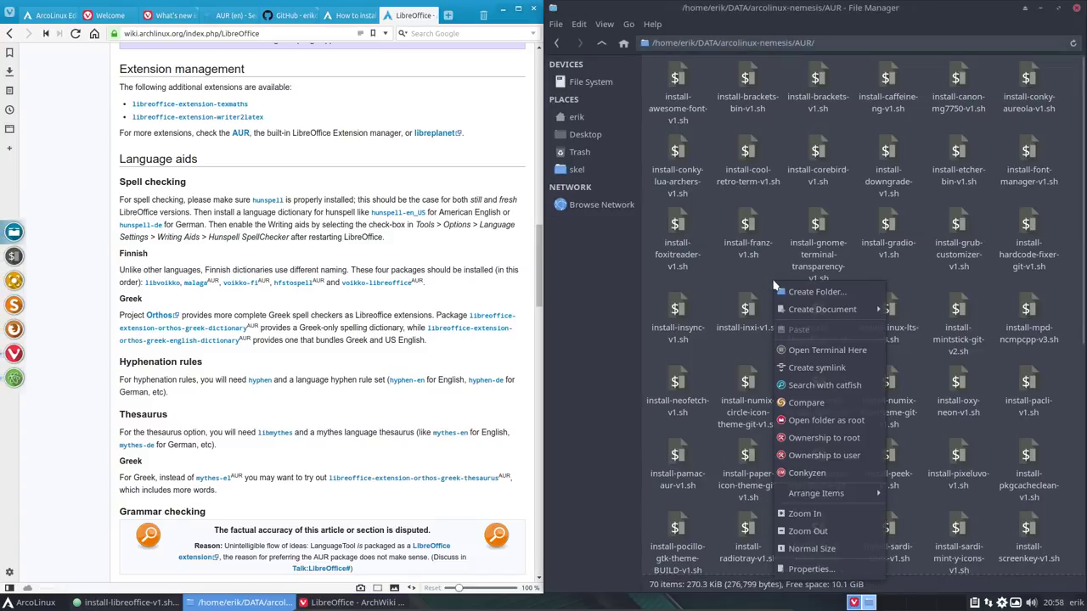
pyautogui.click(820, 350)
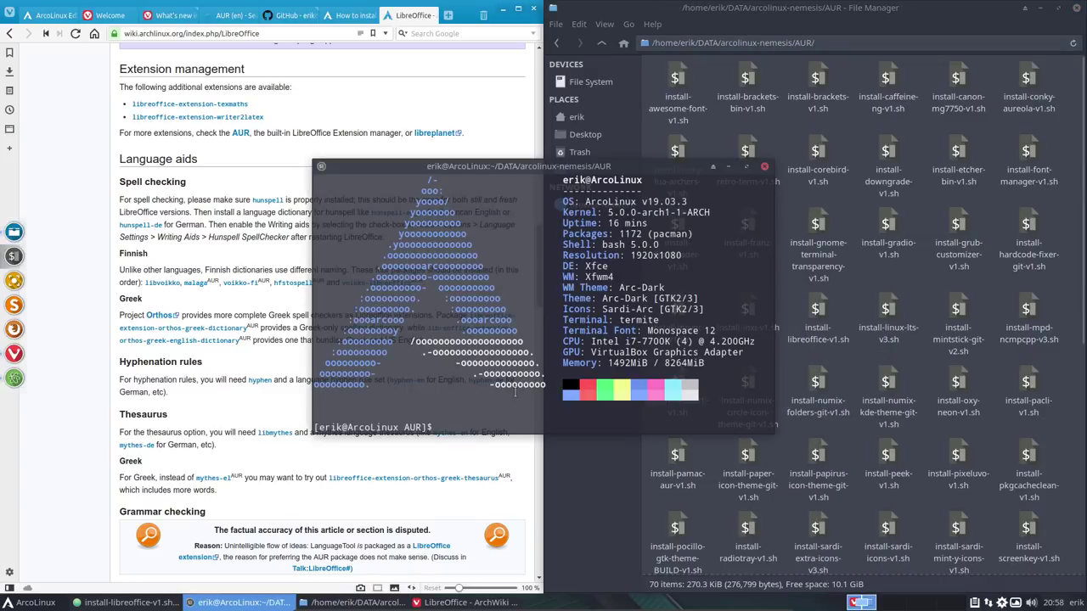
# Step: Run ./install-libreoffice-v1.sh in the terminal and enter the sudo password
pyautogui.write('./i')
pyautogui.press('Tab')
pyautogui.write('lib')
pyautogui.press('Tab')
pyautogui.press('Return')
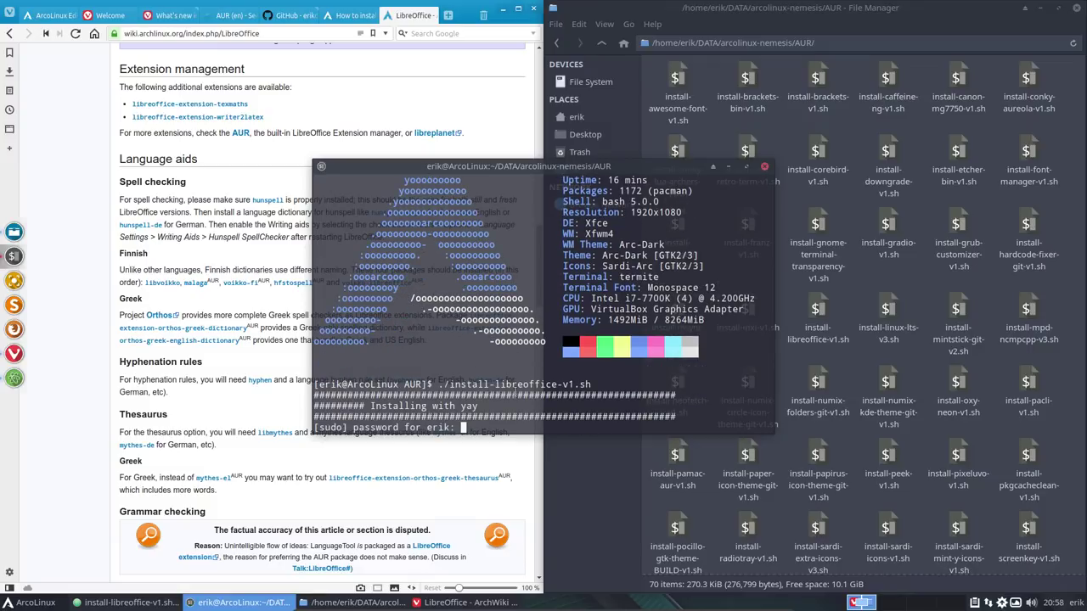
pyautogui.press('Return')
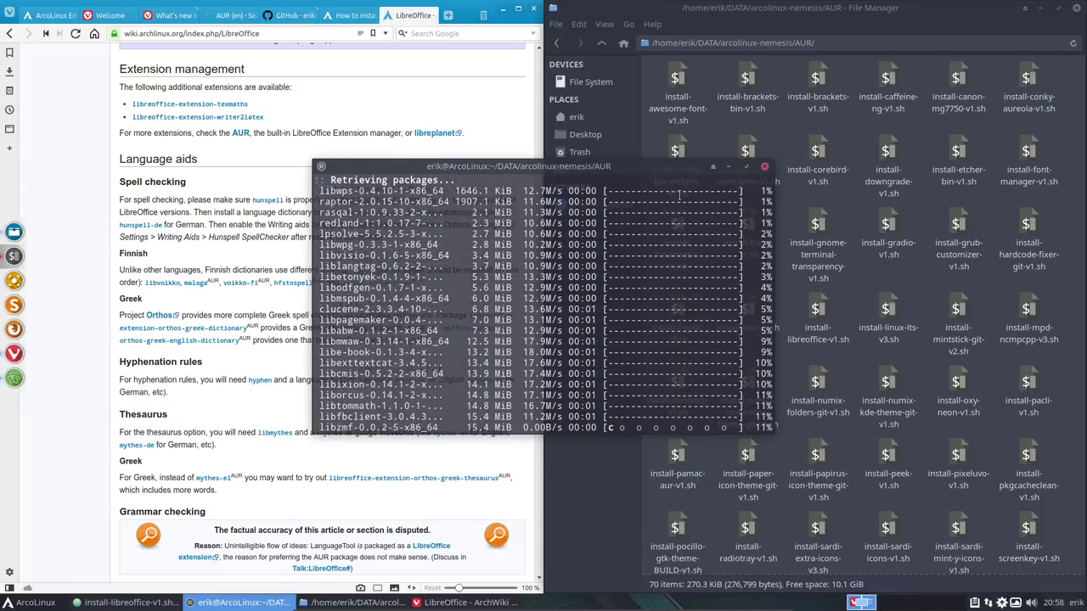
# Step: Maximize the terminal and examine the list of packages being installed, including libreoffice-fresh and its download size
pyautogui.doubleClick(616, 163)
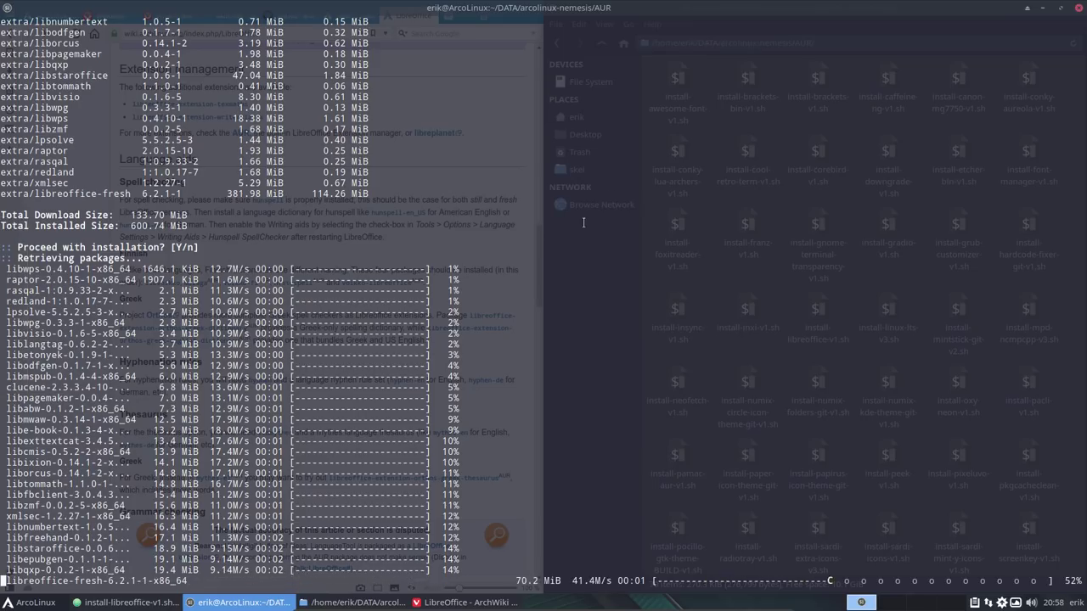
pyautogui.scroll(15, 320, 245)
pyautogui.scroll(-6, 319, 246)
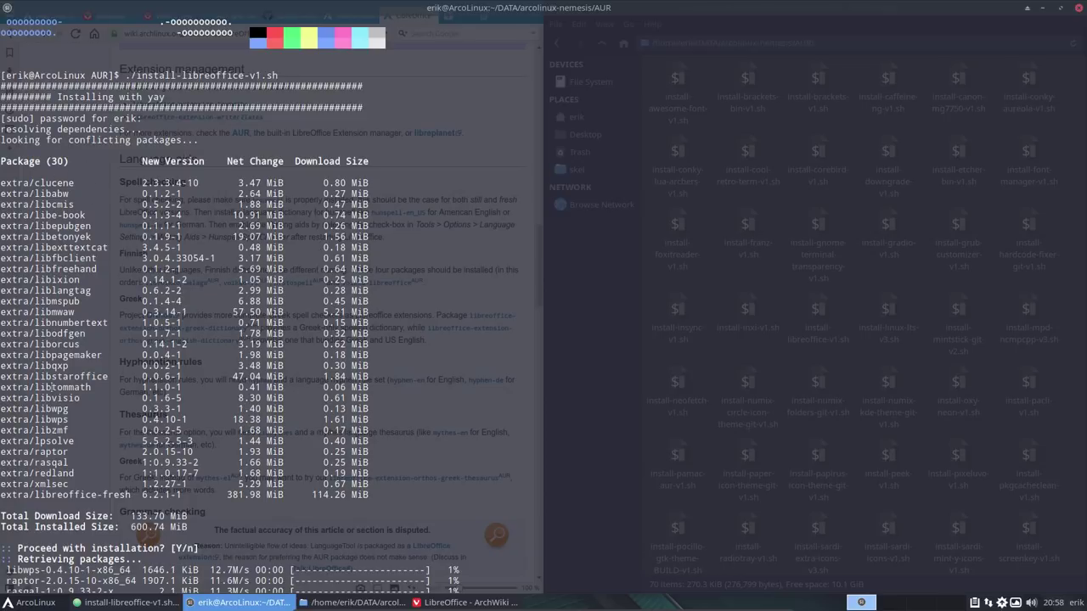
pyautogui.moveTo(80, 432); pyautogui.dragTo(1, 432)
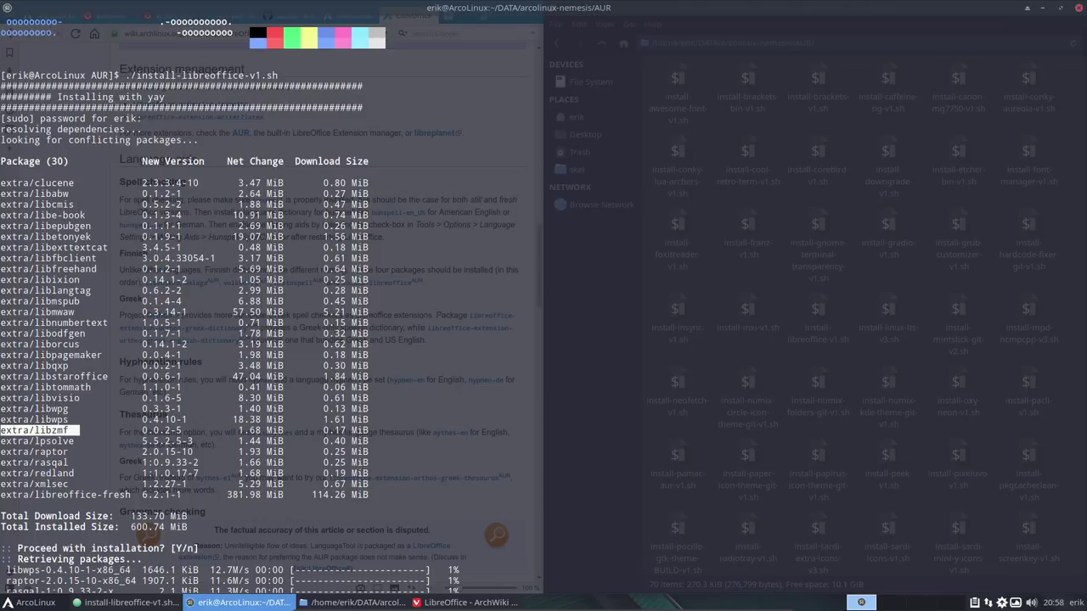
pyautogui.moveTo(132, 494); pyautogui.dragTo(17, 495)
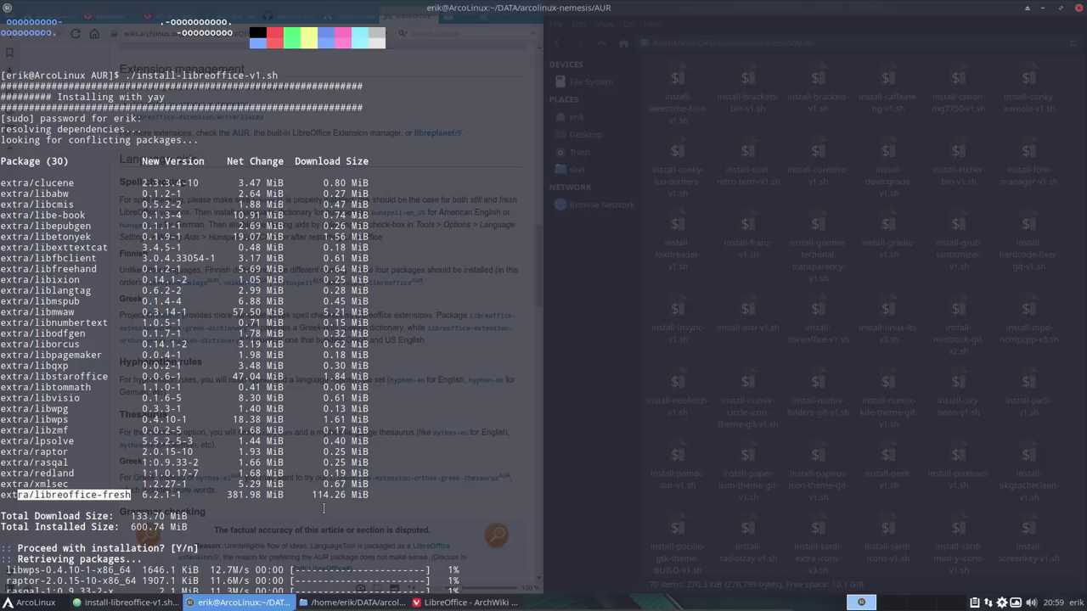
pyautogui.moveTo(227, 494); pyautogui.dragTo(374, 497)
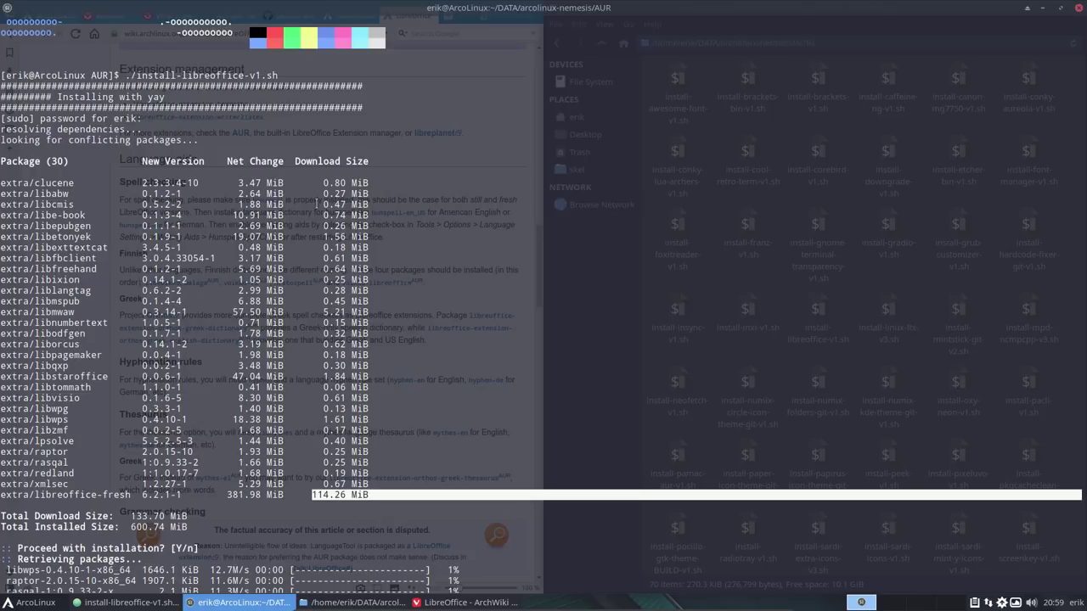
pyautogui.moveTo(313, 494); pyautogui.dragTo(346, 496)
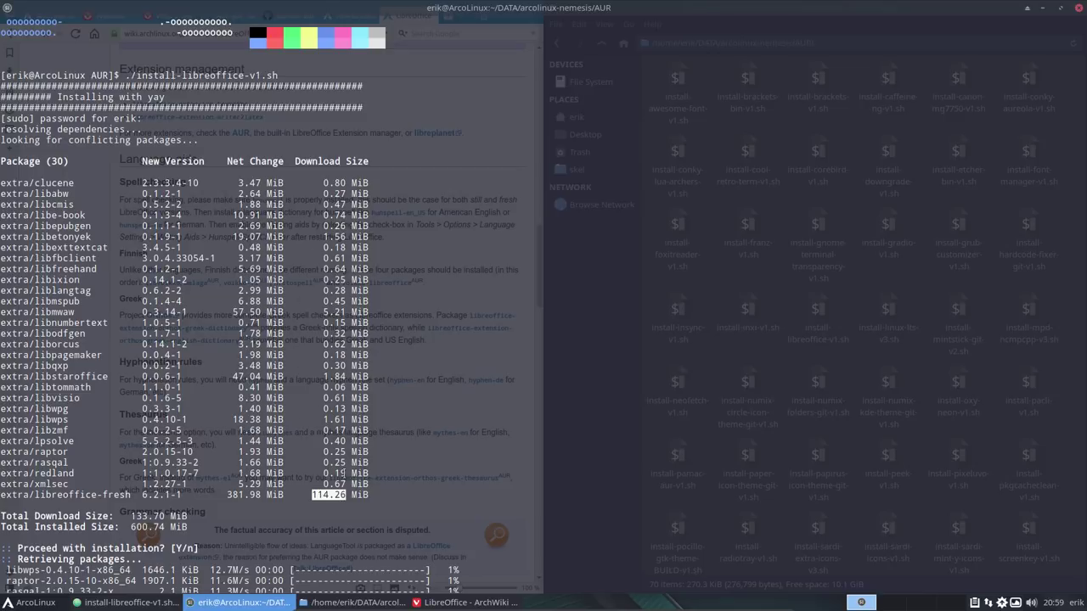
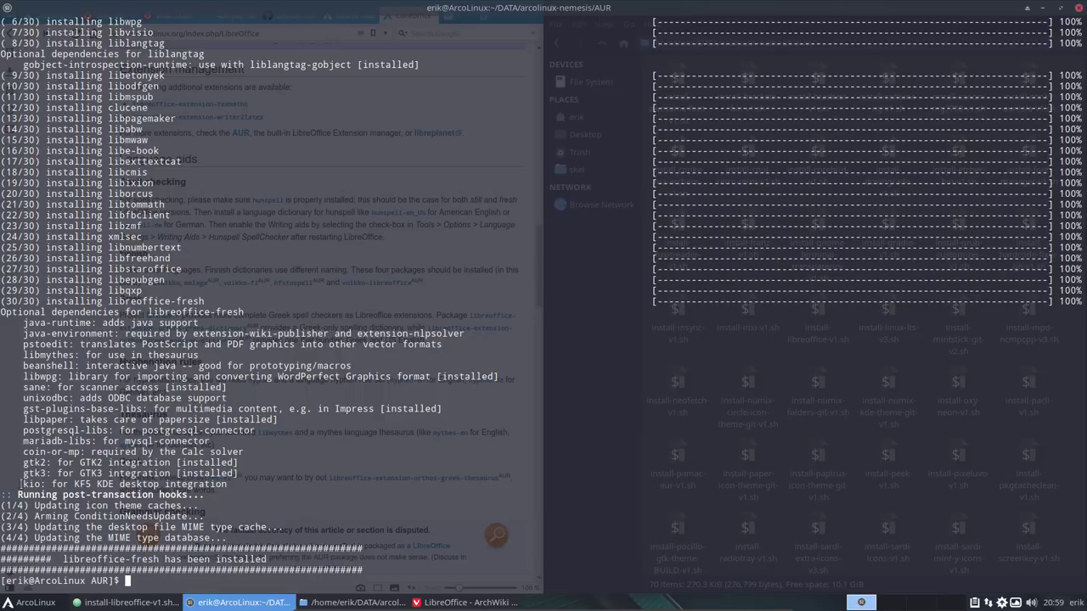
# Step: Examine the optional dependencies of libreoffice-fresh, including the GTK and KDE integration entries, and the script's closing message
pyautogui.moveTo(19, 484); pyautogui.dragTo(12, 409)
pyautogui.moveTo(91, 397); pyautogui.dragTo(20, 388)
pyautogui.moveTo(82, 357); pyautogui.dragTo(17, 356)
pyautogui.click(54, 336)
pyautogui.moveTo(57, 322); pyautogui.dragTo(27, 322)
pyautogui.moveTo(250, 473); pyautogui.dragTo(17, 463)
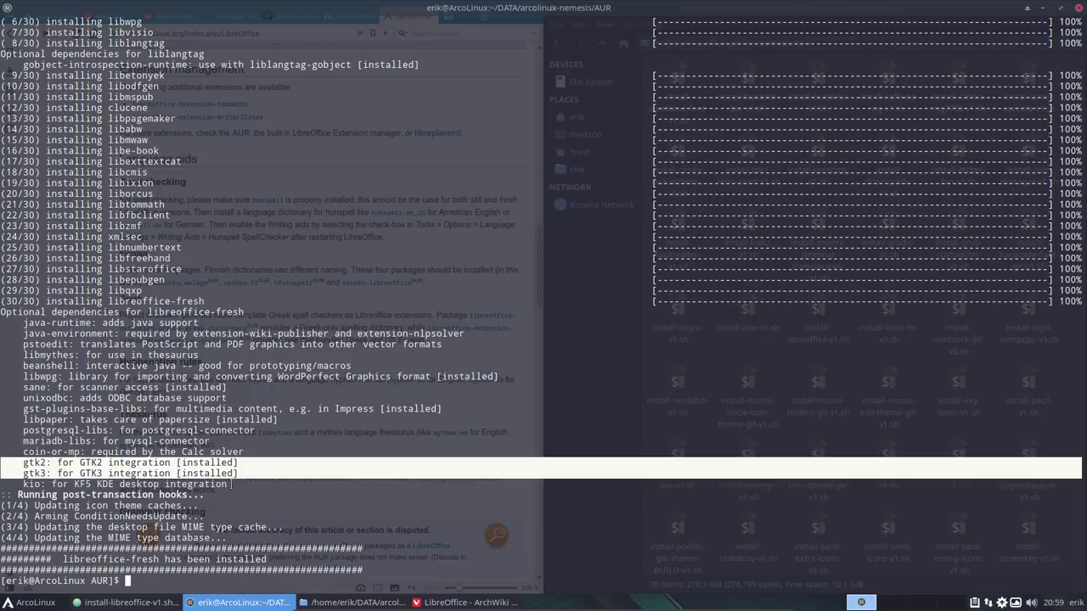
pyautogui.moveTo(232, 481); pyautogui.dragTo(7, 487)
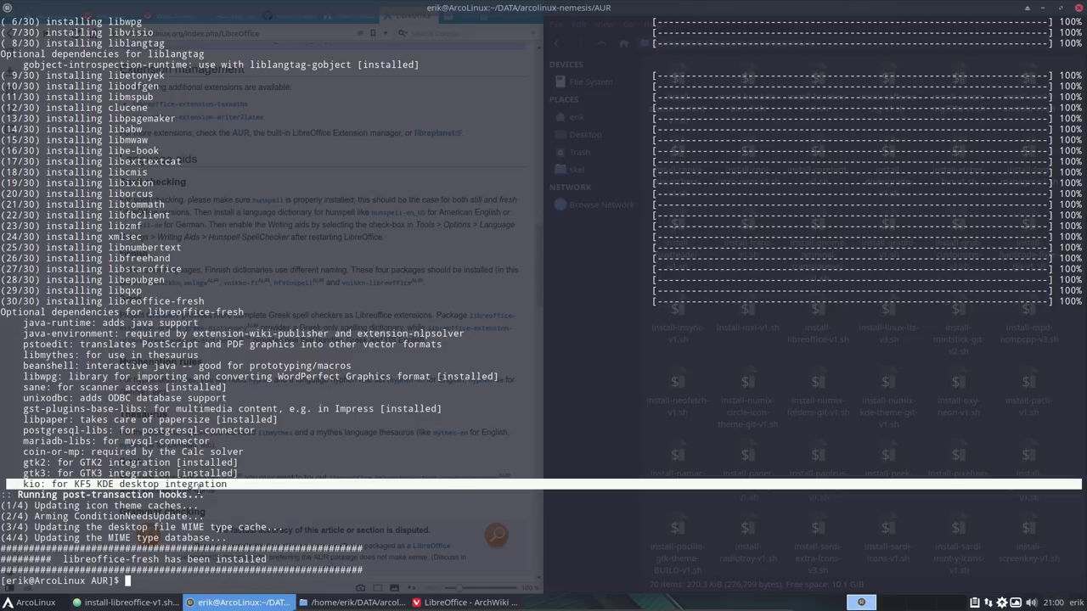
pyautogui.doubleClick(102, 484)
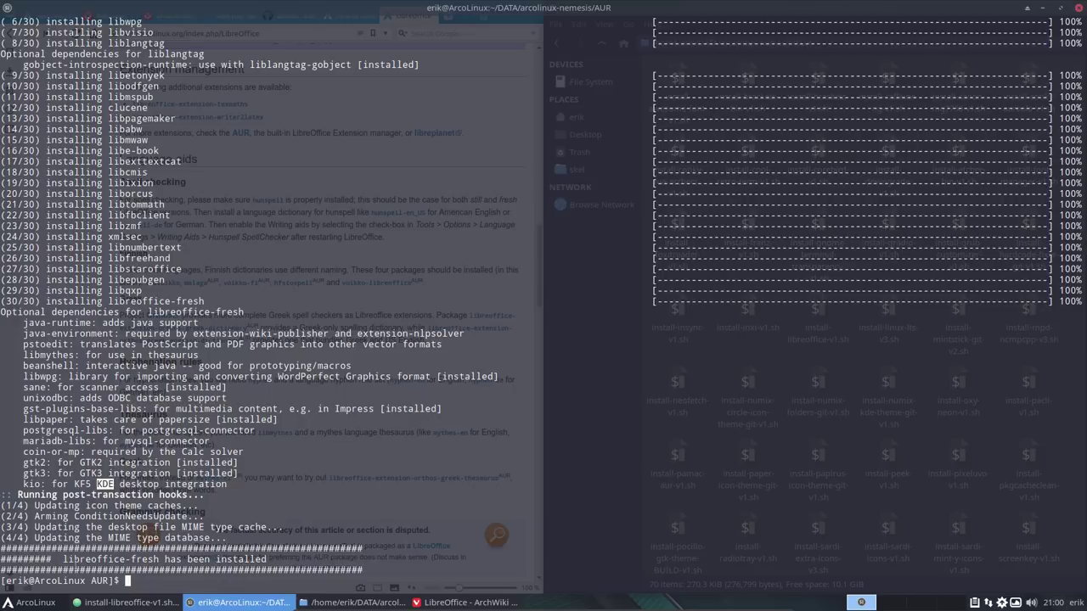
pyautogui.moveTo(68, 561); pyautogui.dragTo(272, 561)
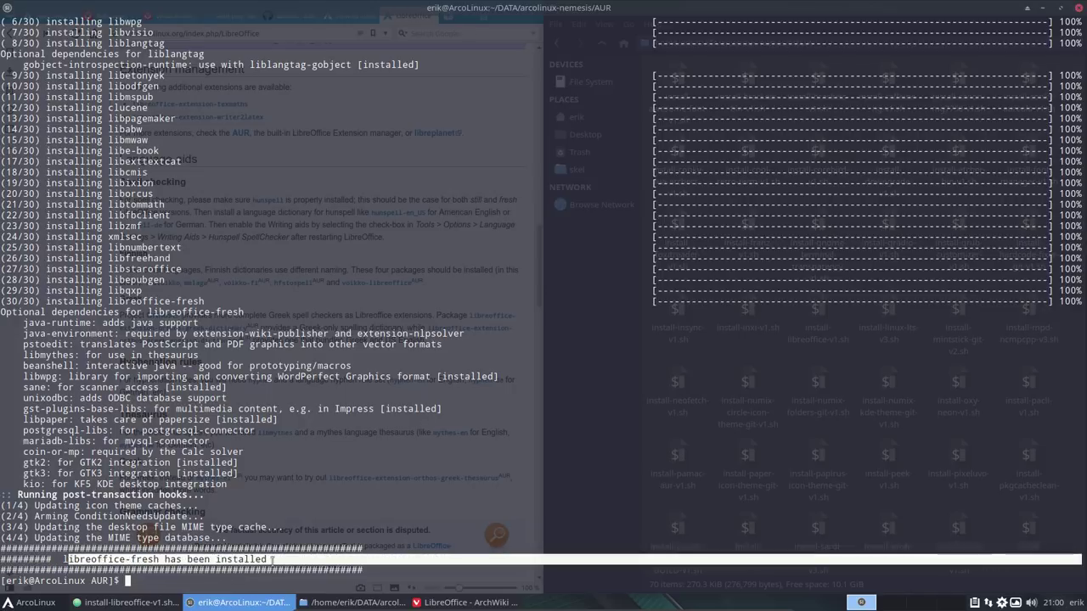
# Step: Minimize the terminal, switch to Atom and examine the script's check for whether the package has been installed
pyautogui.click(1044, 9)
pyautogui.click(128, 602)
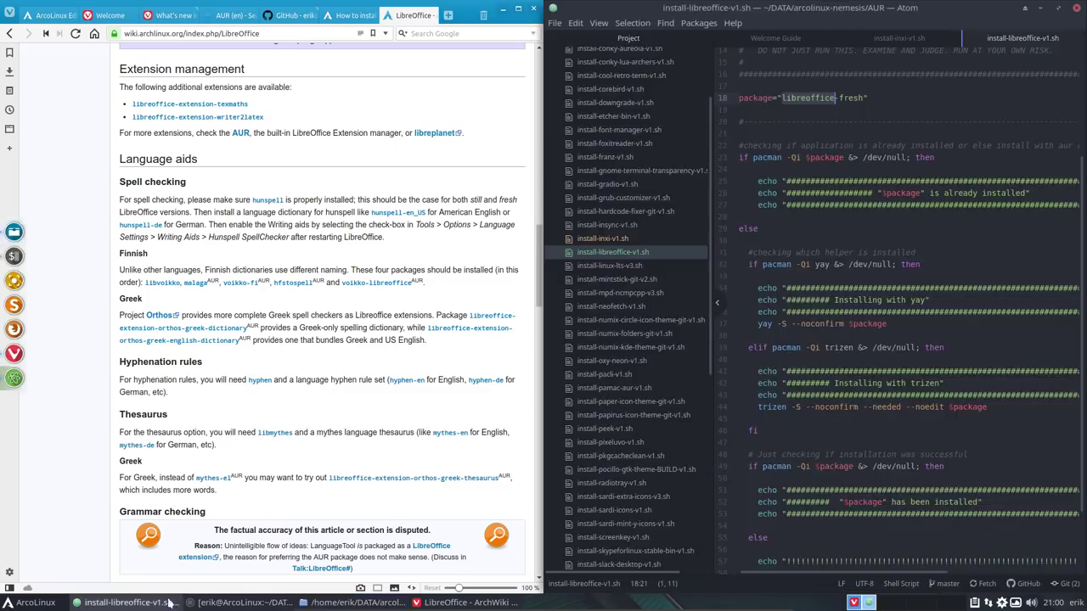
pyautogui.scroll(-3, 926, 365)
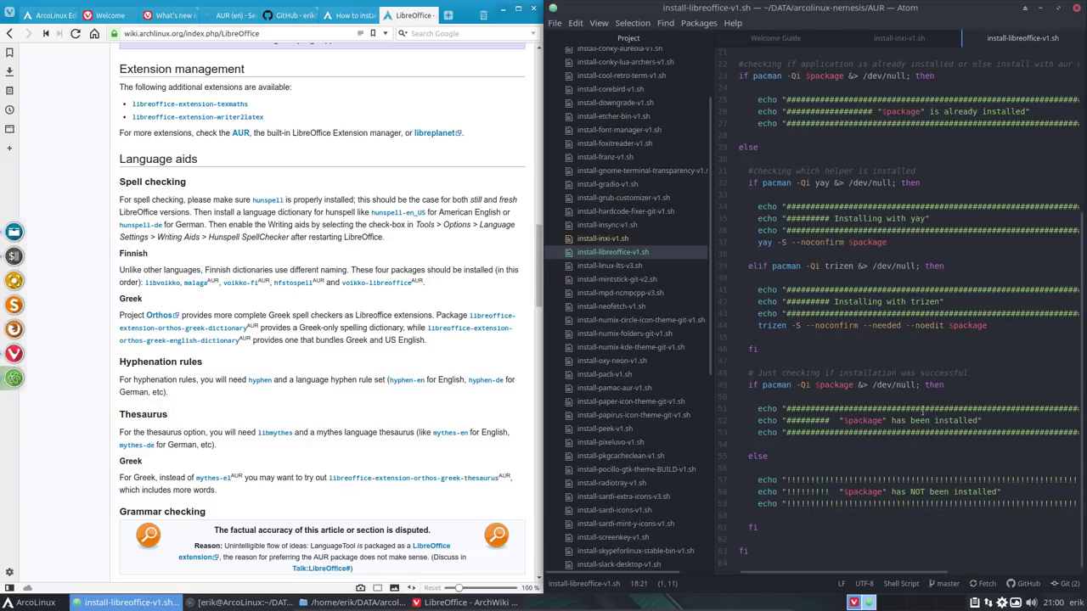
pyautogui.moveTo(983, 421); pyautogui.dragTo(839, 422)
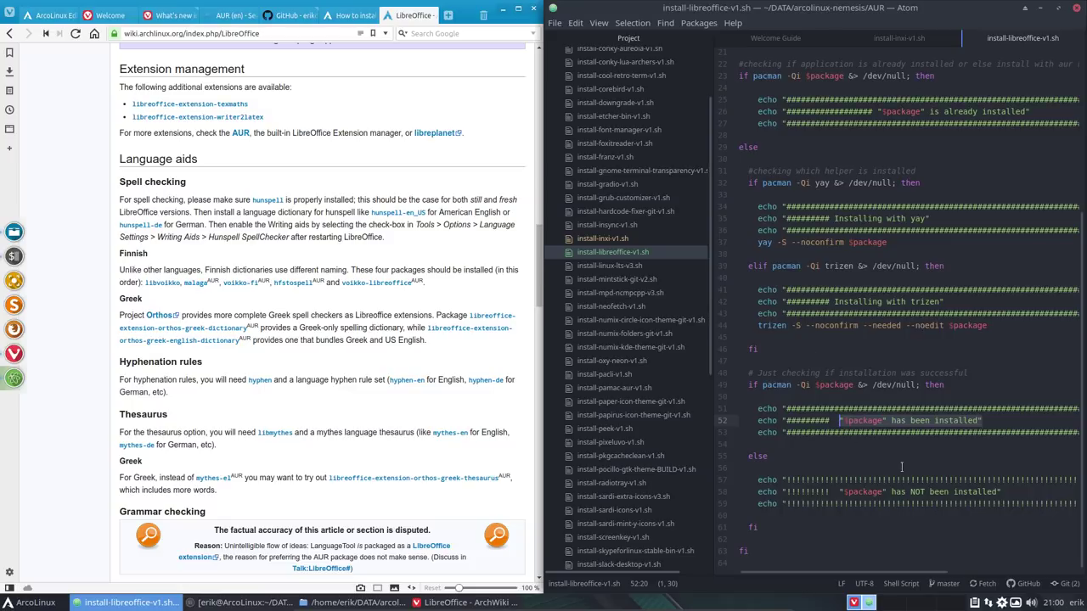
pyautogui.moveTo(840, 492); pyautogui.dragTo(1002, 492)
pyautogui.moveTo(995, 425); pyautogui.dragTo(839, 421)
pyautogui.hotkey('ctrl', 'alt', 't')
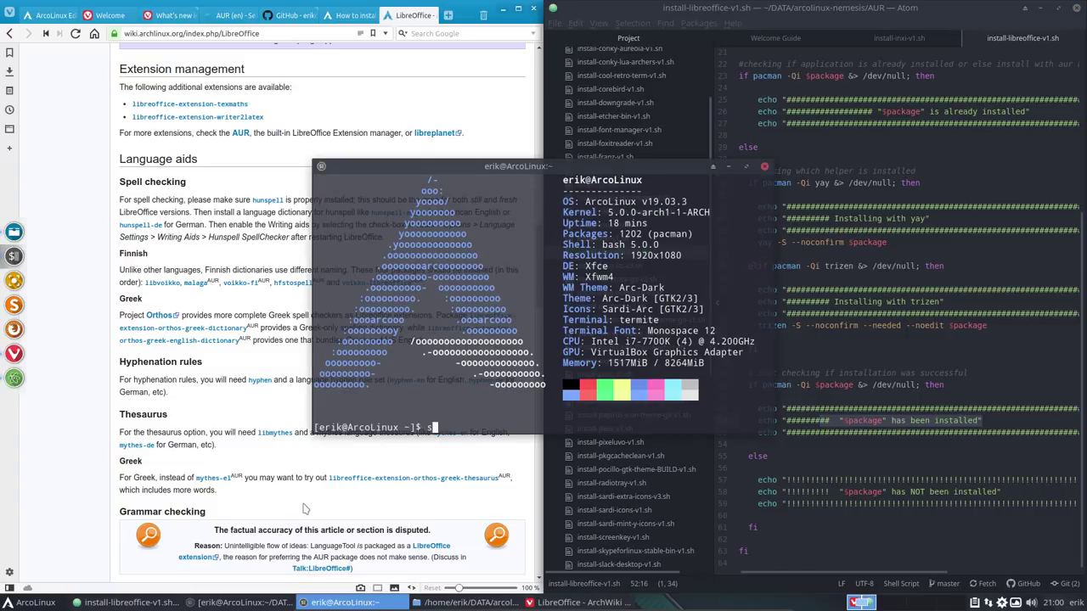
pyautogui.write('sudo pacman -R hunspell')
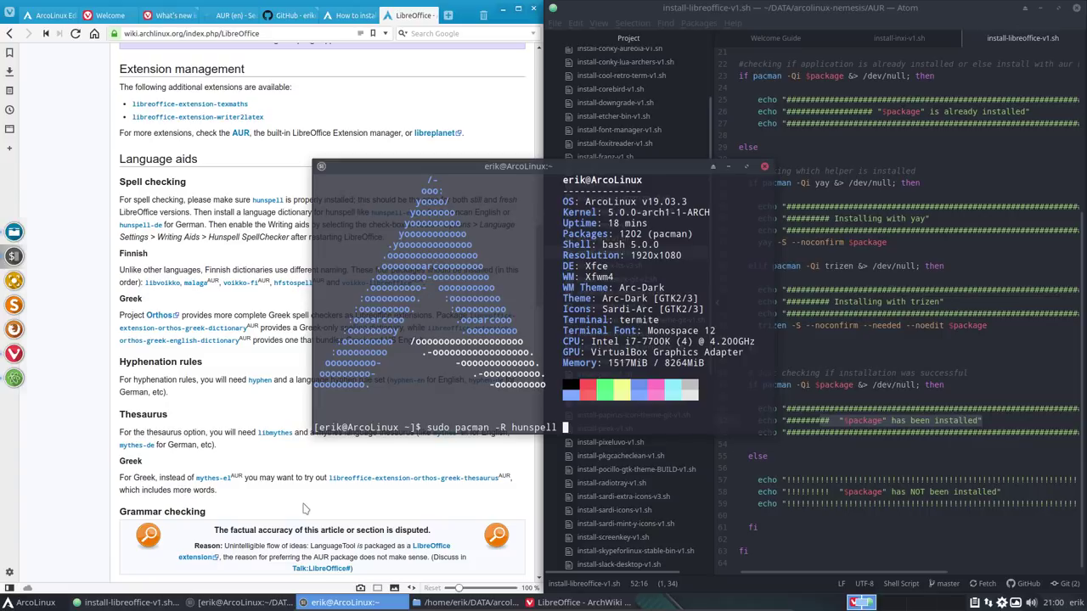
pyautogui.click(765, 166)
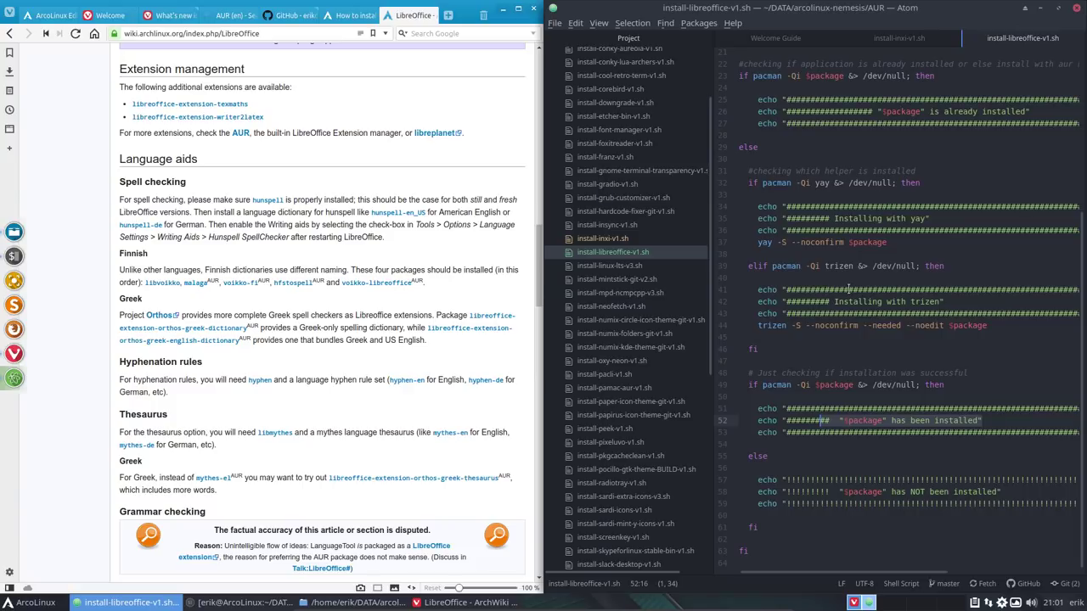
# Step: Review the upper part of the LibreOffice install script, hide the project tree and maximize the Atom window
pyautogui.scroll(4, 849, 289)
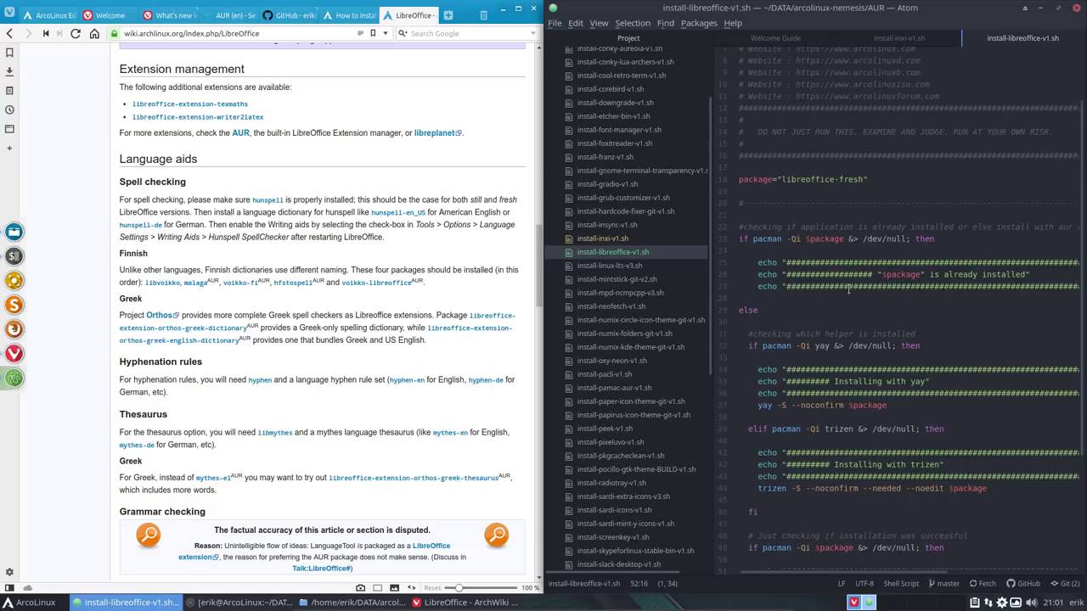
pyautogui.scroll(2, 848, 289)
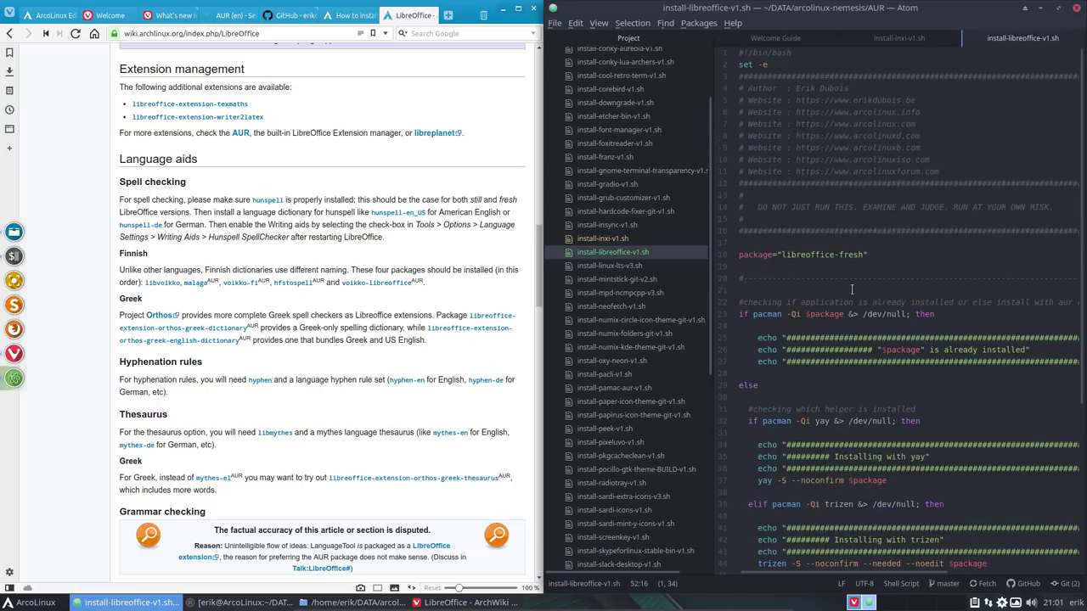
pyautogui.scroll(-2, 852, 290)
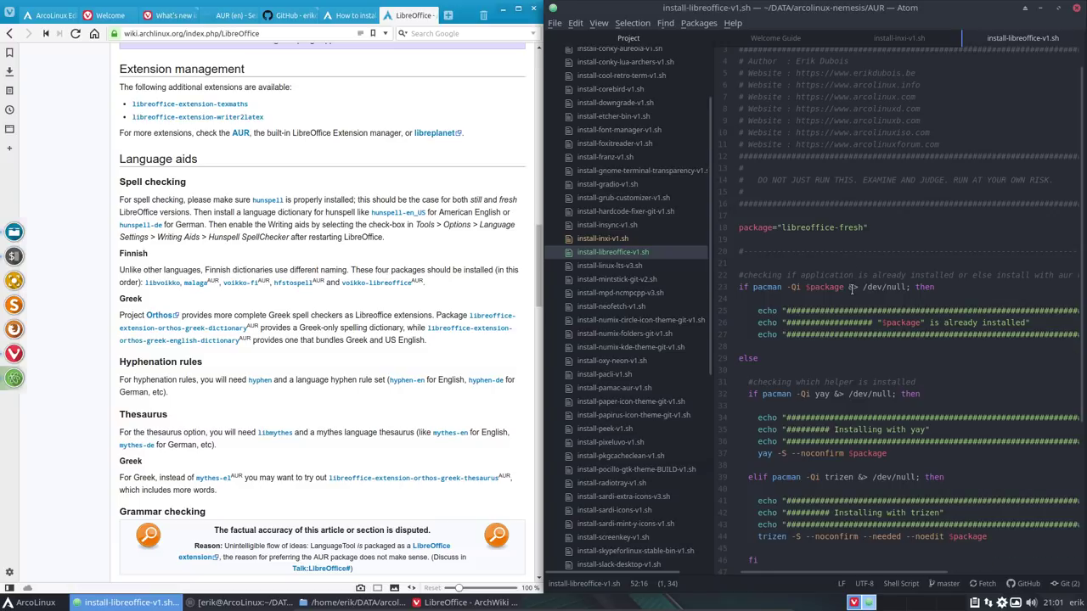
pyautogui.click(718, 306)
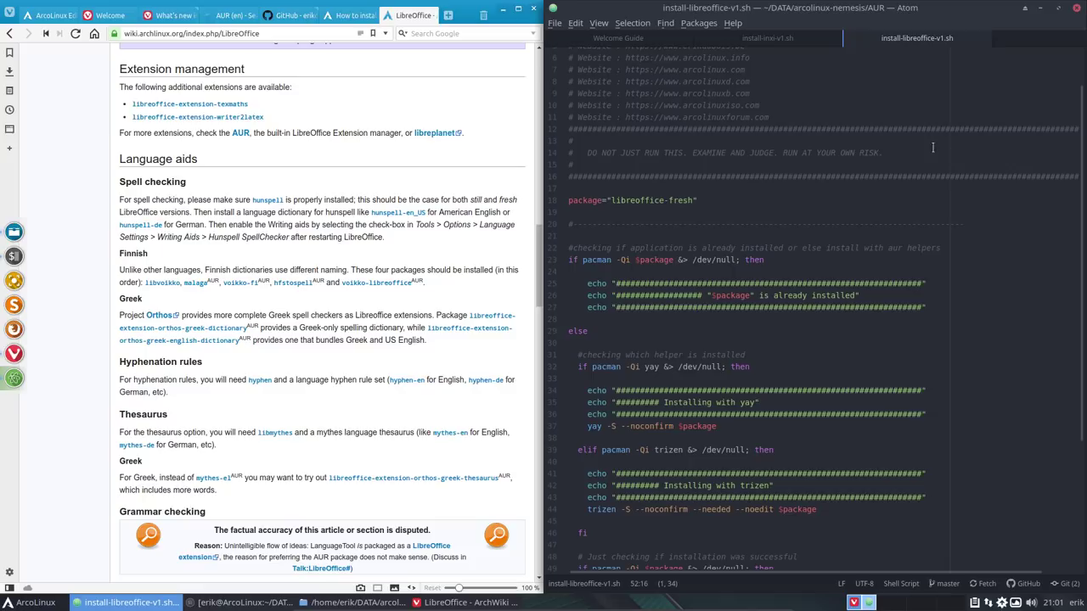
pyautogui.click(1057, 8)
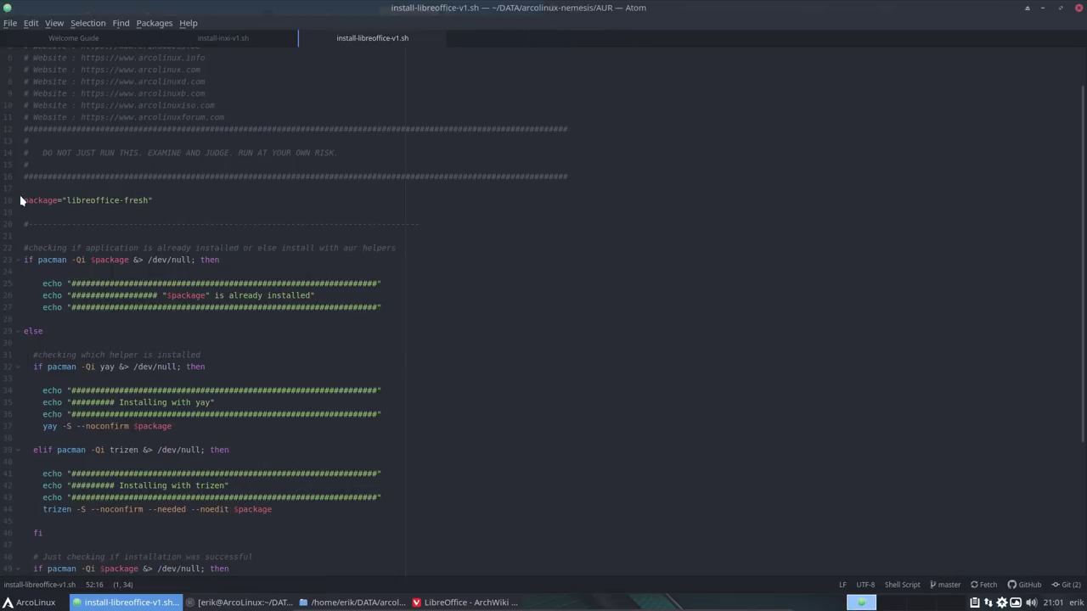
# Step: Duplicate the script block from the package="libreoffice-fresh" line to the end, pasting it after four blank lines below the final fi
pyautogui.moveTo(31, 200); pyautogui.dragTo(198, 605)
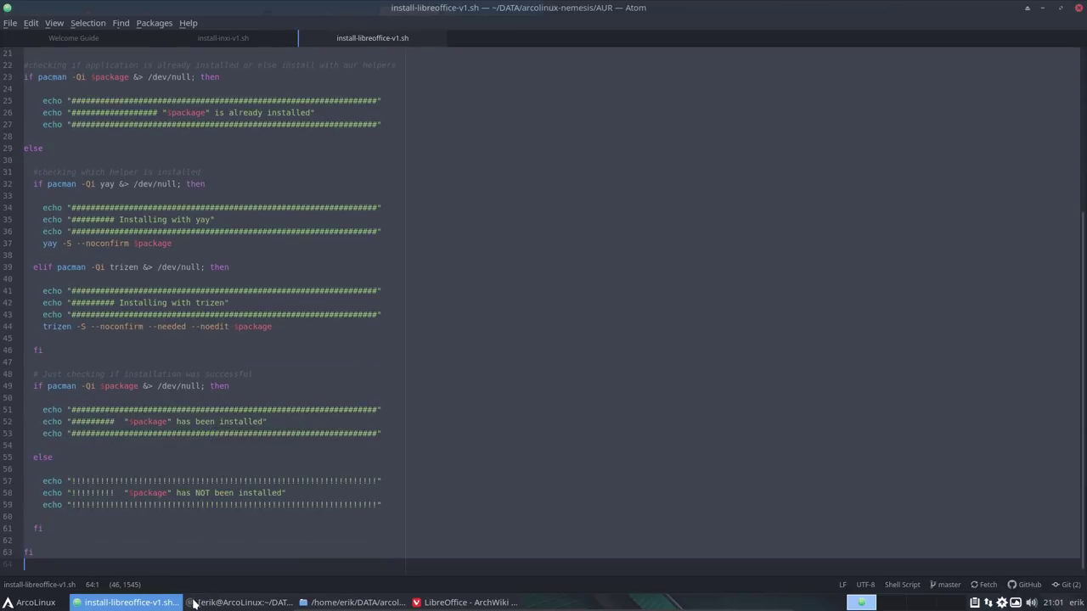
pyautogui.click(61, 554)
pyautogui.press('Return')
pyautogui.press('Return')
pyautogui.press('Return')
pyautogui.press('Return')
pyautogui.press('Return')
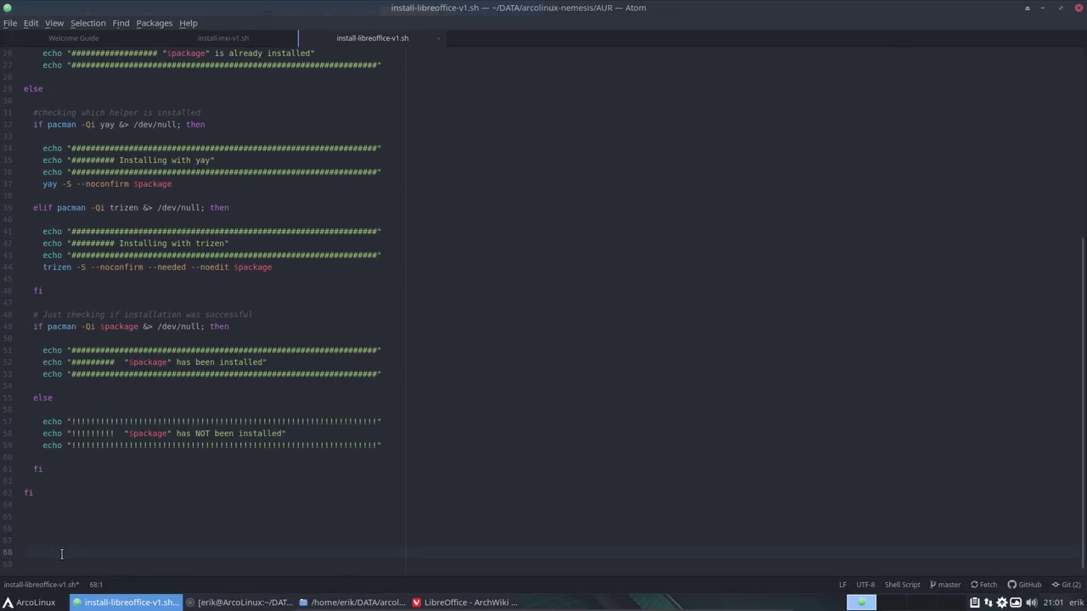
pyautogui.hotkey('ctrl', 'v')
# Step: Change the package name in the duplicated block to hunspell, consulting the wiki's spell checking section
pyautogui.scroll(5, 272, 452)
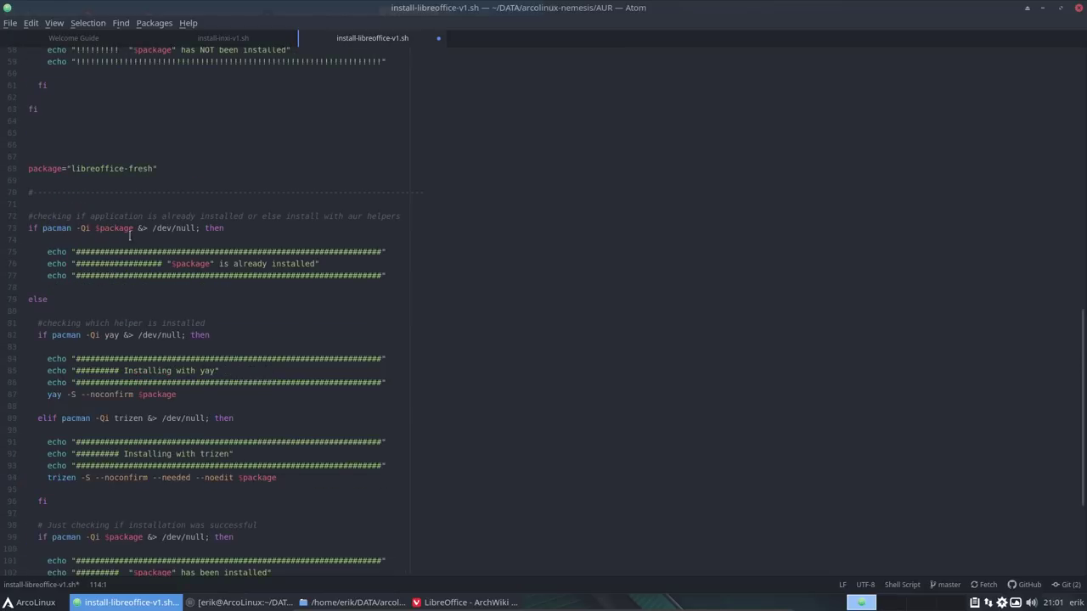
pyautogui.moveTo(72, 168); pyautogui.dragTo(151, 168)
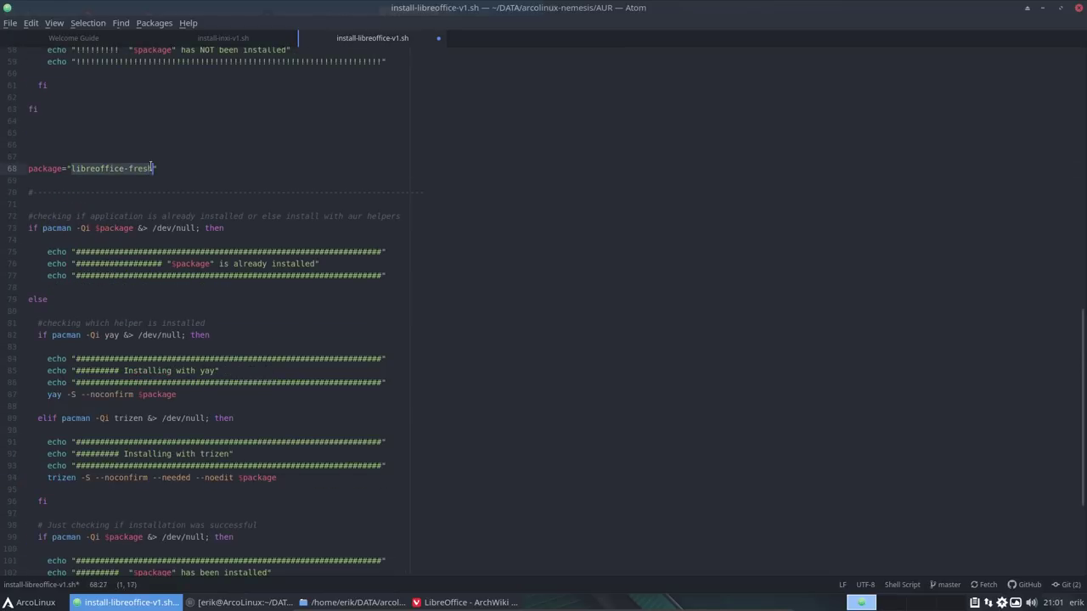
pyautogui.write('hunspel')
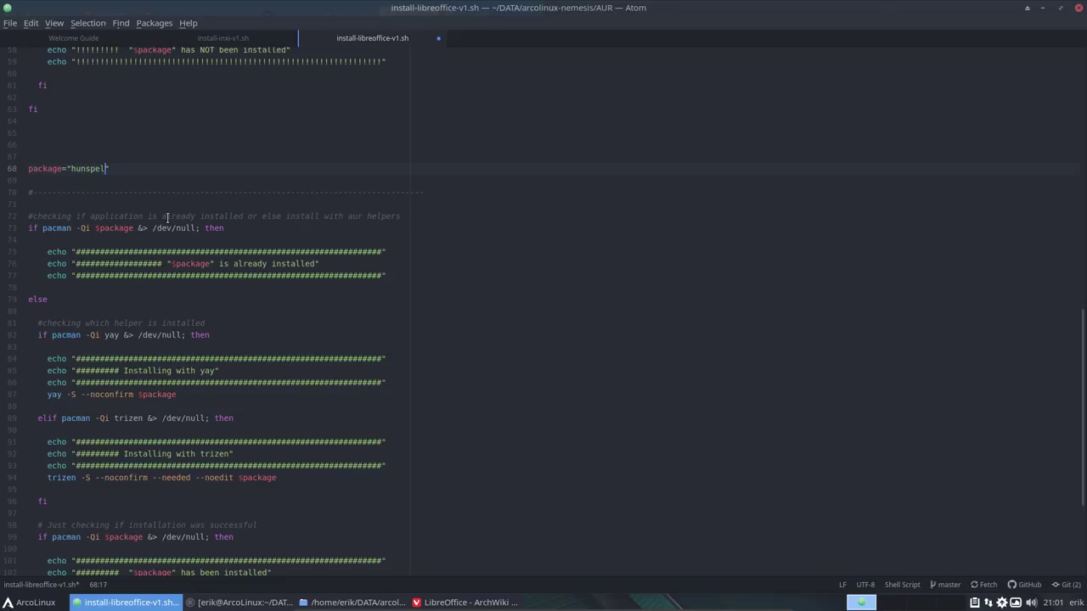
pyautogui.click(490, 608)
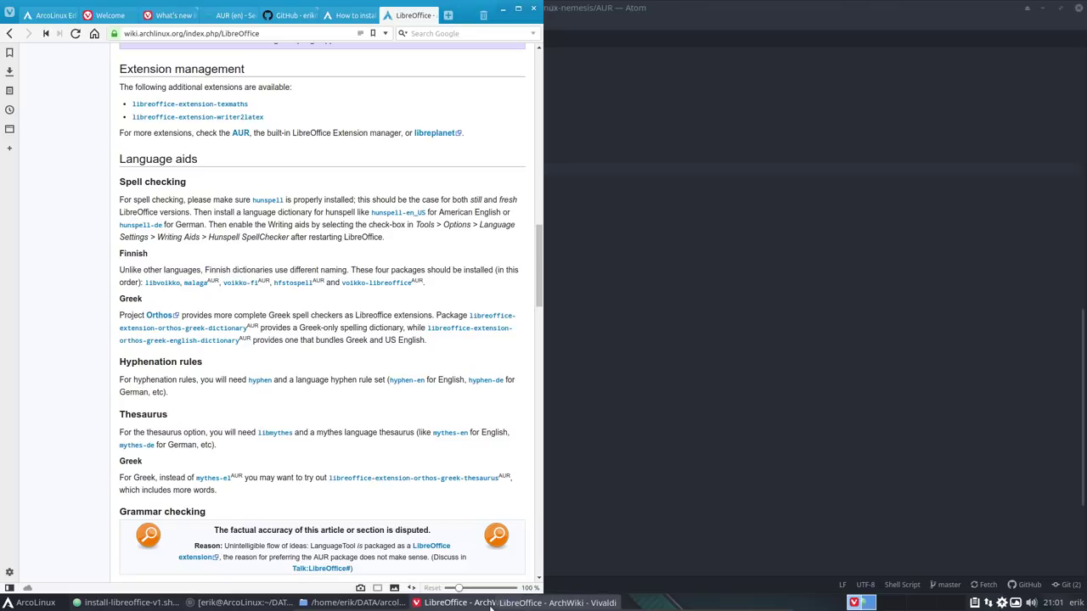
pyautogui.click(490, 604)
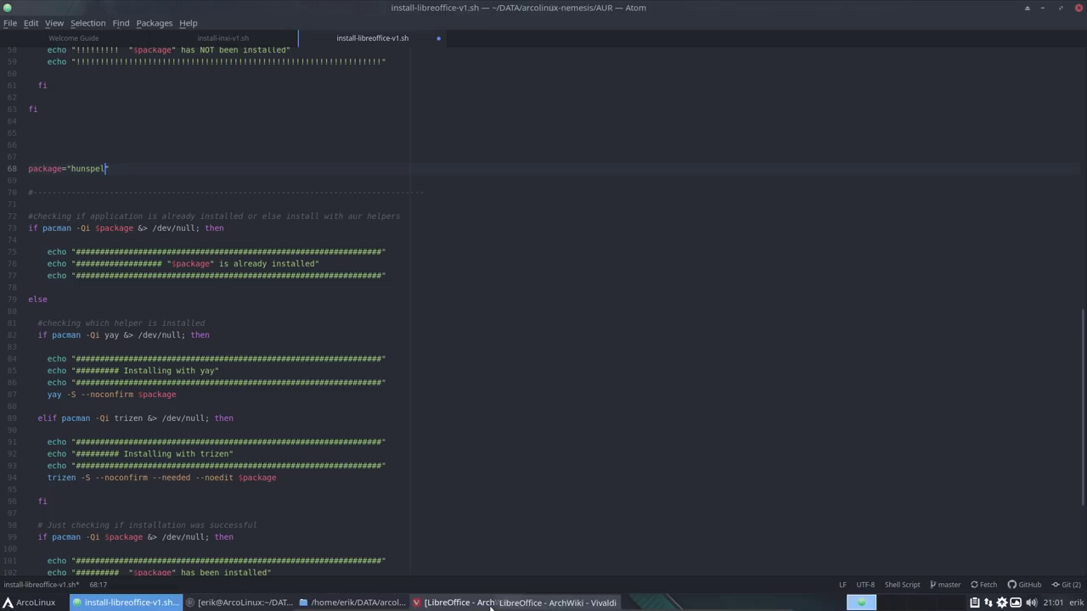
pyautogui.write('l')
# Step: Add the comment #spelling two lines above the hunspell package line and save the script
pyautogui.press('Up')
pyautogui.press('Up')
pyautogui.write('#spelling')
pyautogui.hotkey('ctrl', 's')
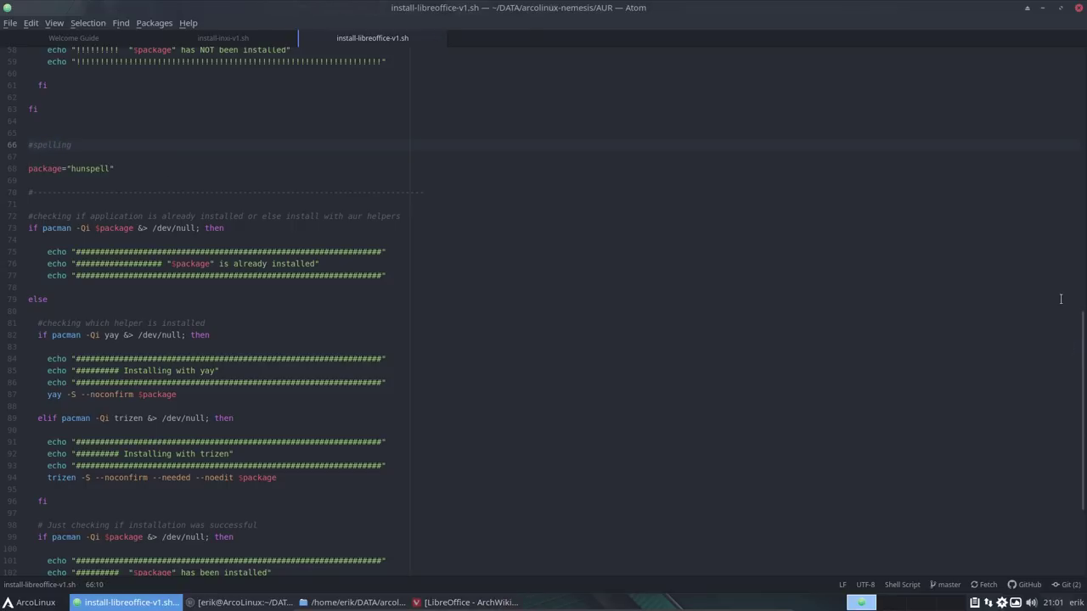
# Step: Switch to the terminal, run ./install-libreoffice-v1.sh and check its output lines for libreoffice-fresh and hunspell
pyautogui.click(1044, 7)
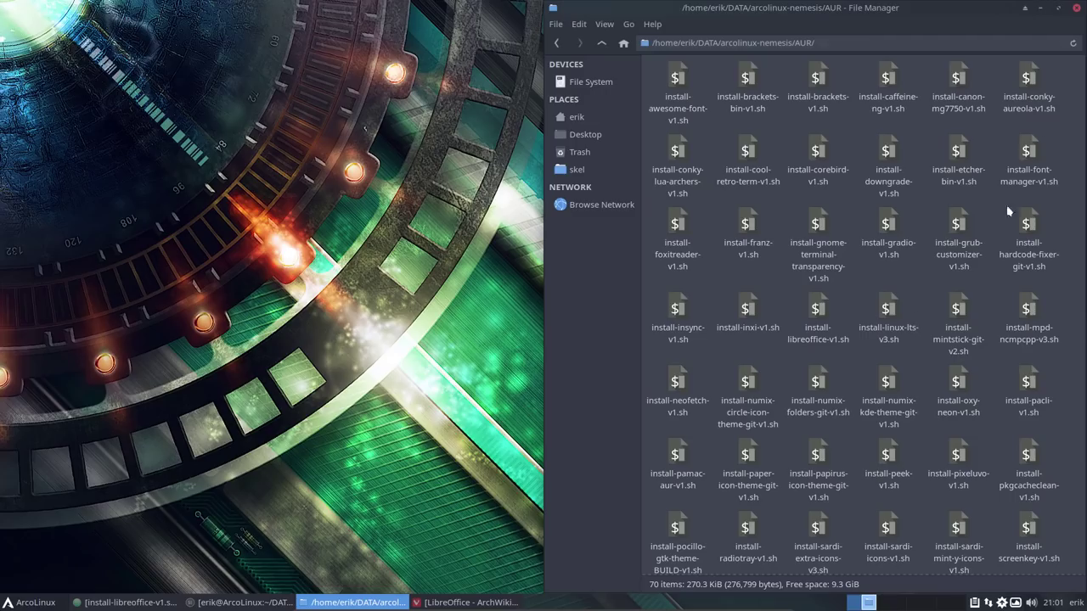
pyautogui.click(244, 602)
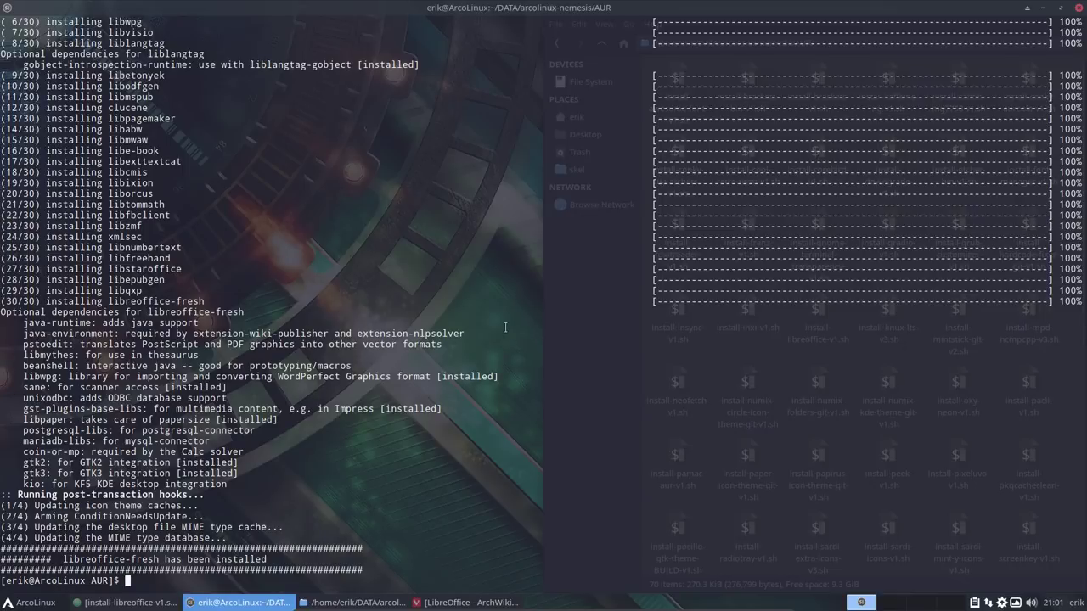
pyautogui.write('./install-libreoffice-v1.sh')
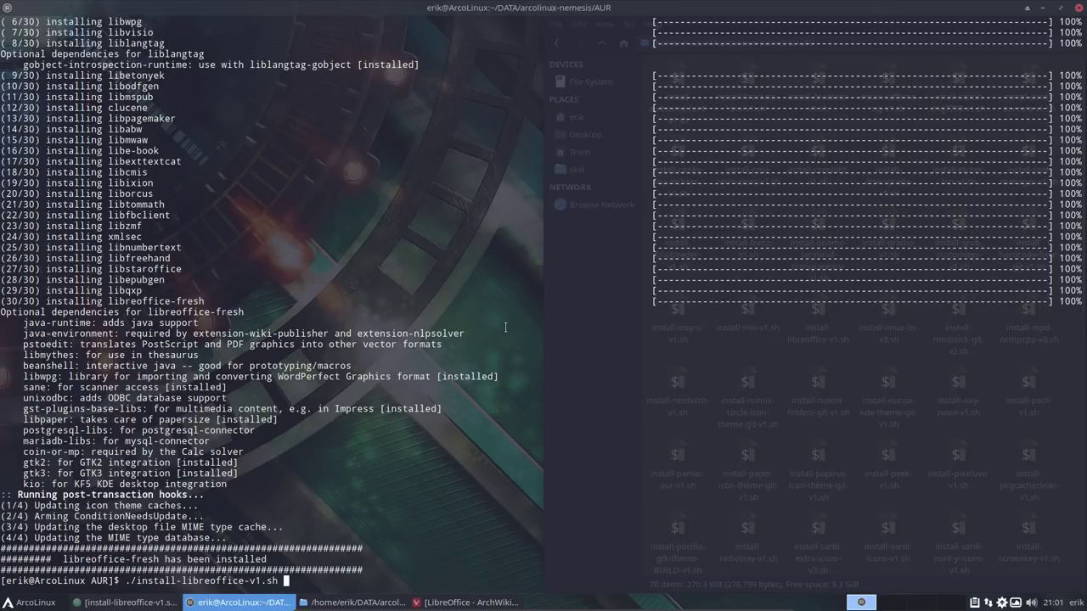
pyautogui.press('Return')
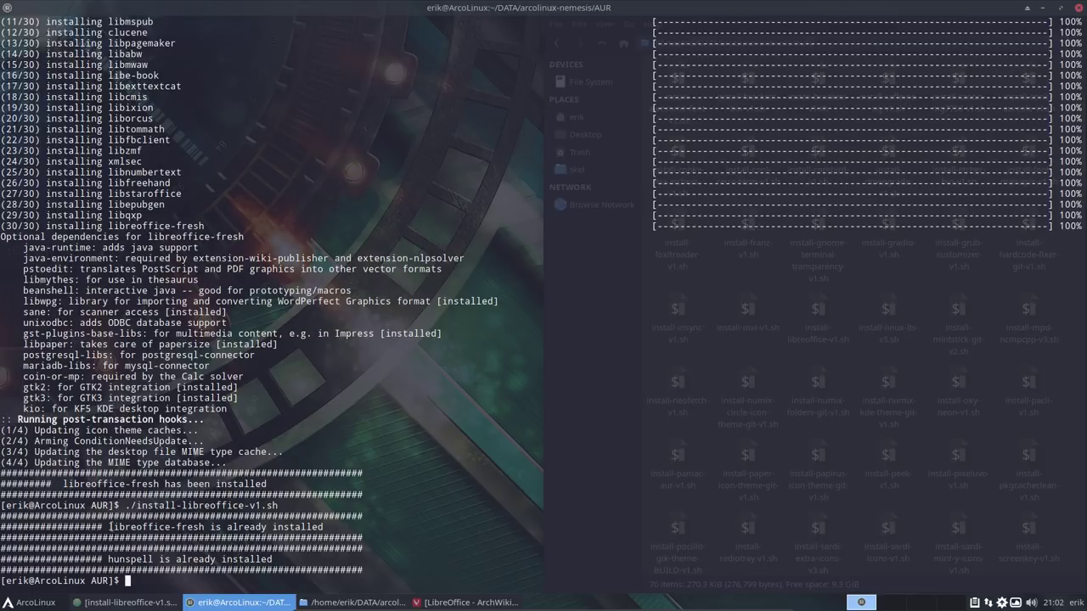
pyautogui.moveTo(110, 527); pyautogui.dragTo(328, 524)
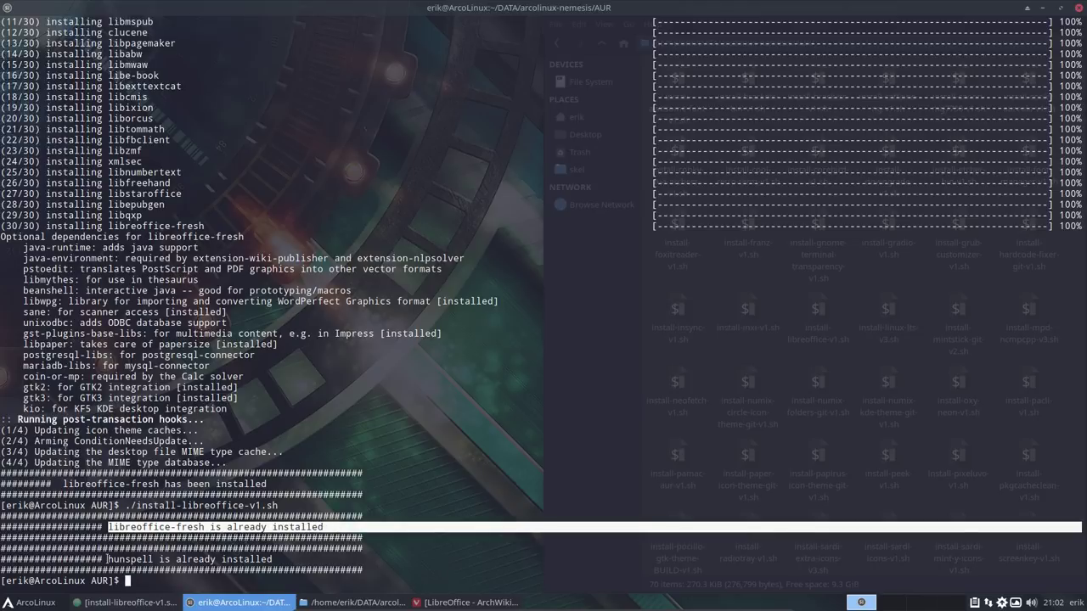
pyautogui.moveTo(109, 559); pyautogui.dragTo(275, 557)
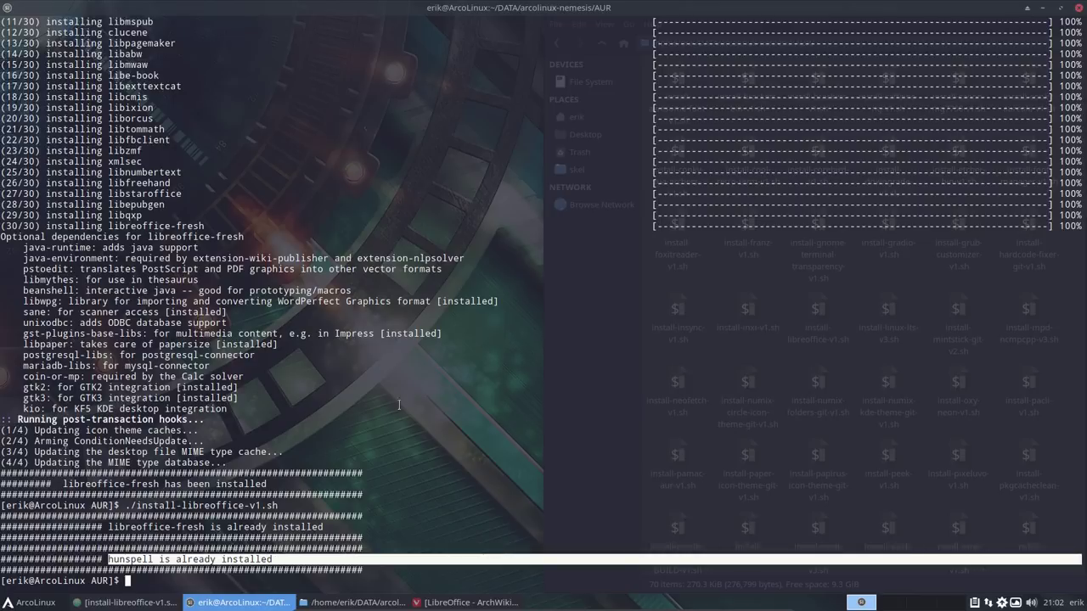
# Step: Review the script's hunspell block in Atom and consult the Language aids section of the LibreOffice wiki page
pyautogui.click(127, 602)
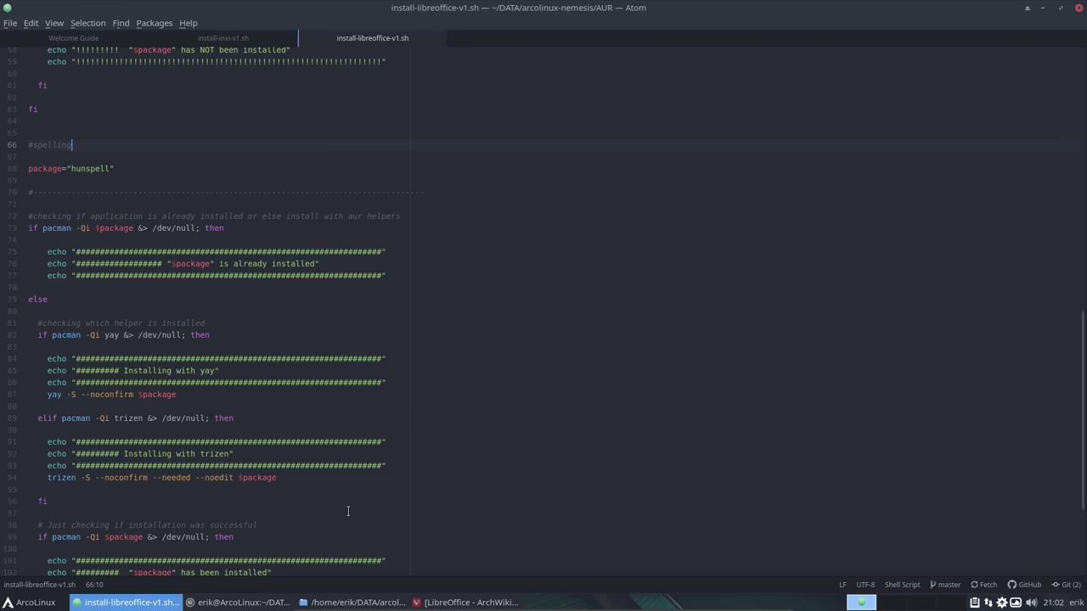
pyautogui.scroll(-4, 194, 466)
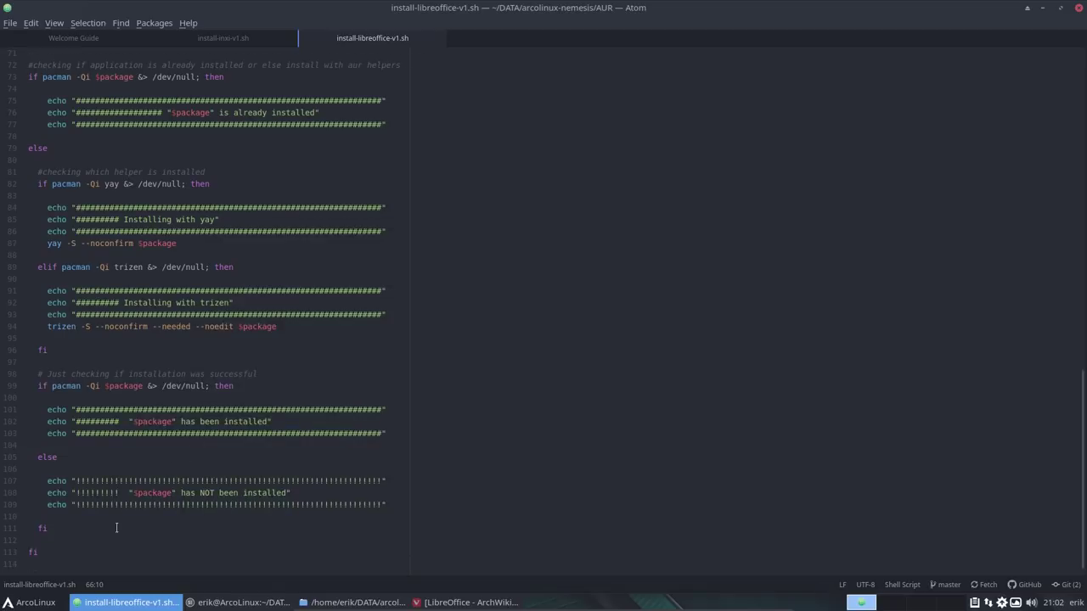
pyautogui.scroll(2, 93, 310)
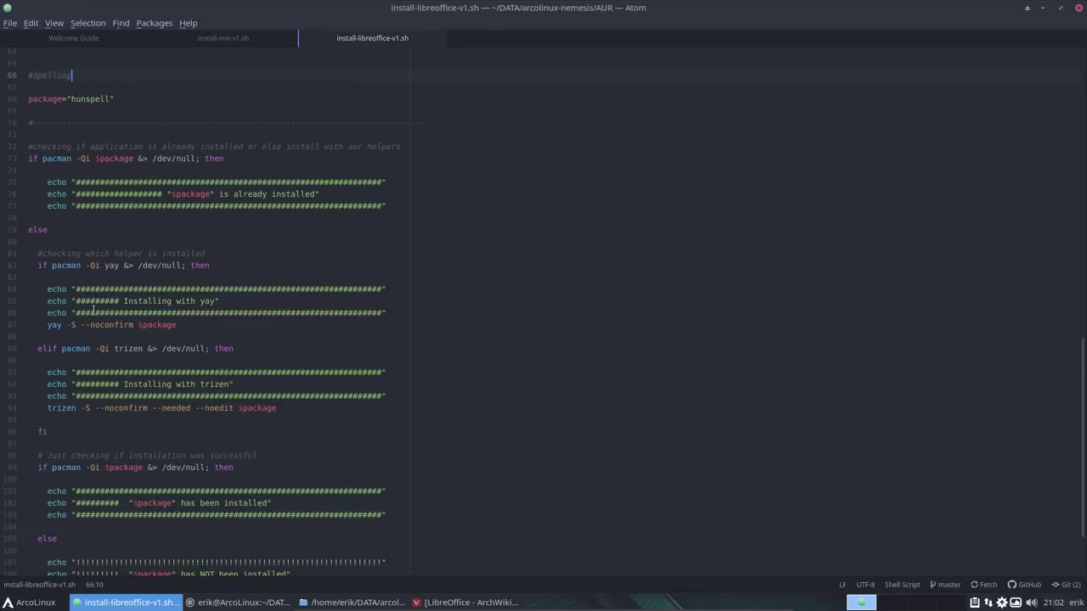
pyautogui.scroll(-2, 98, 544)
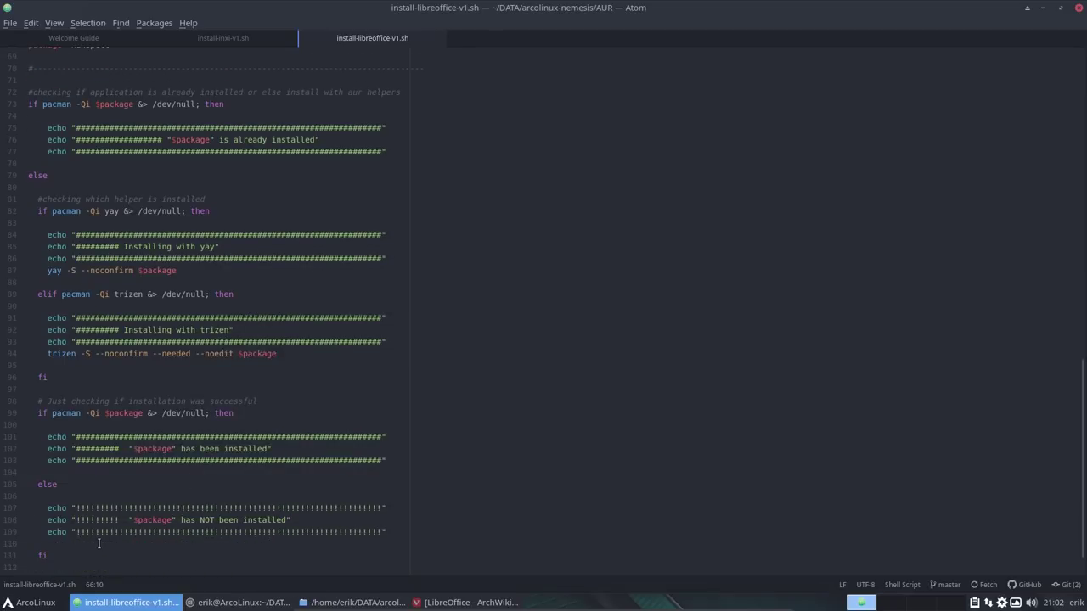
pyautogui.click(454, 604)
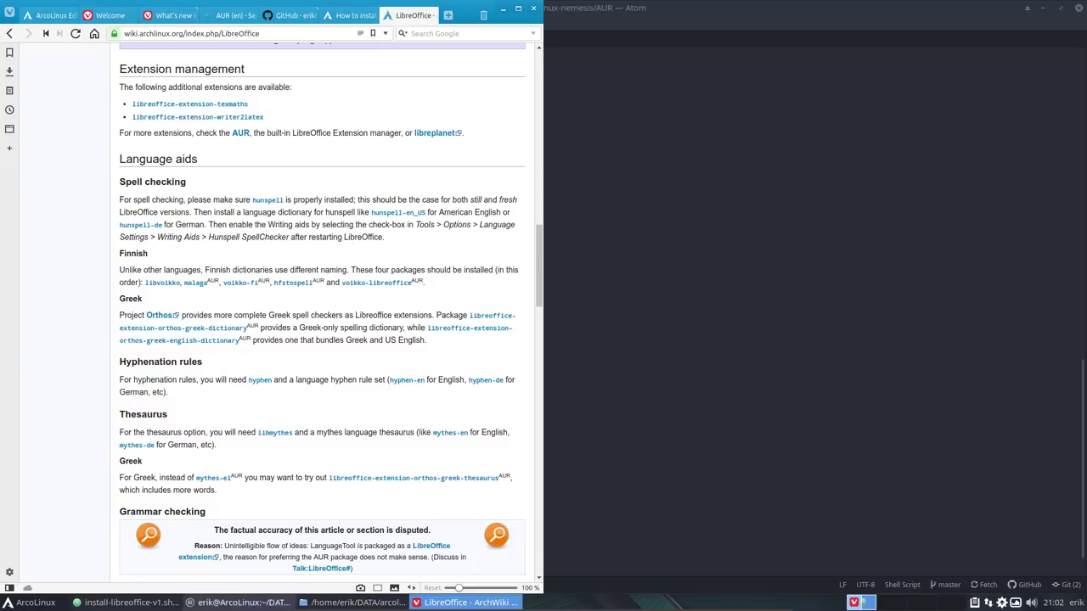
pyautogui.click(127, 603)
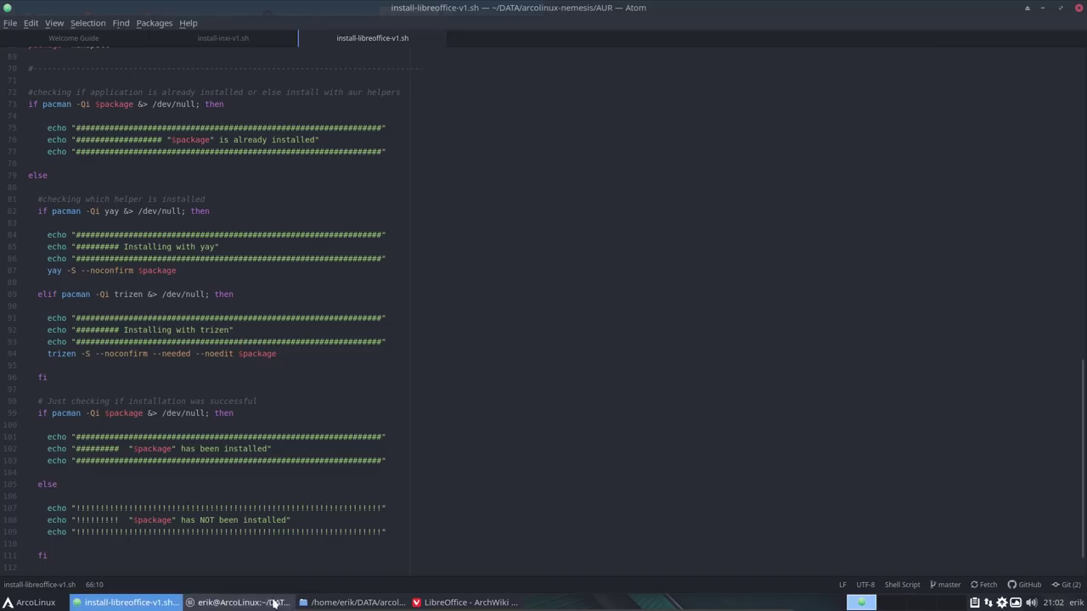
# Step: Switch to the terminal and search for hunspell packages with yay hunspell
pyautogui.click(246, 603)
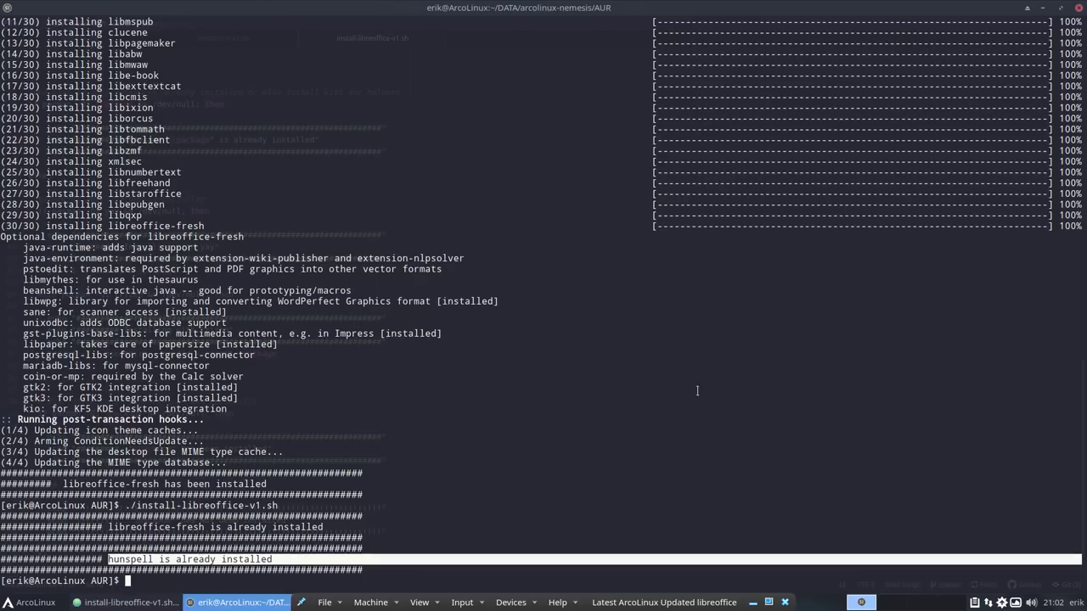
pyautogui.write('yay hun')
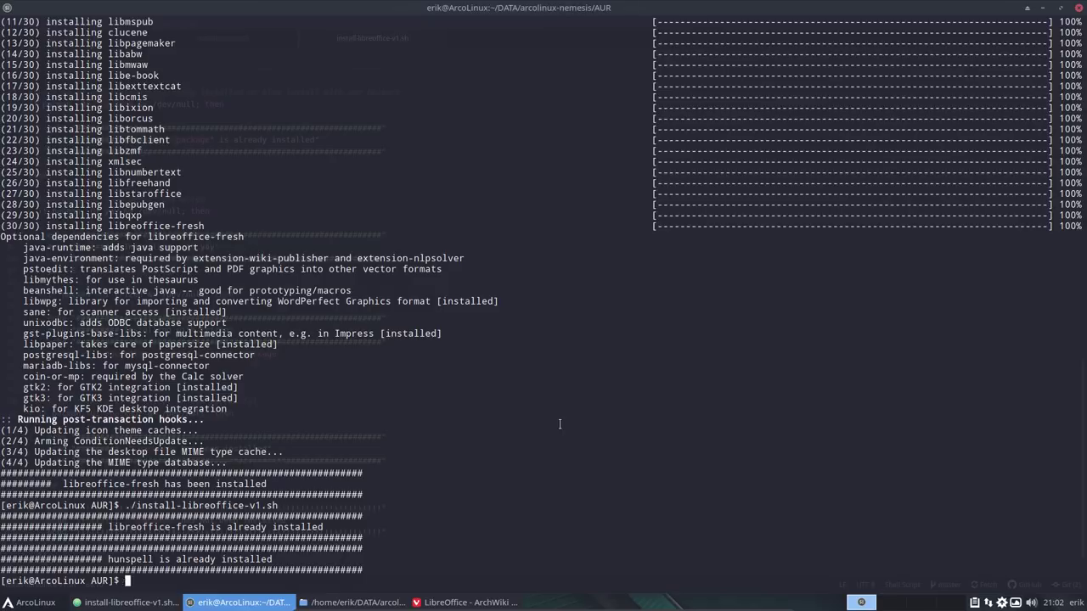
pyautogui.write('spell')
pyautogui.press('Return')
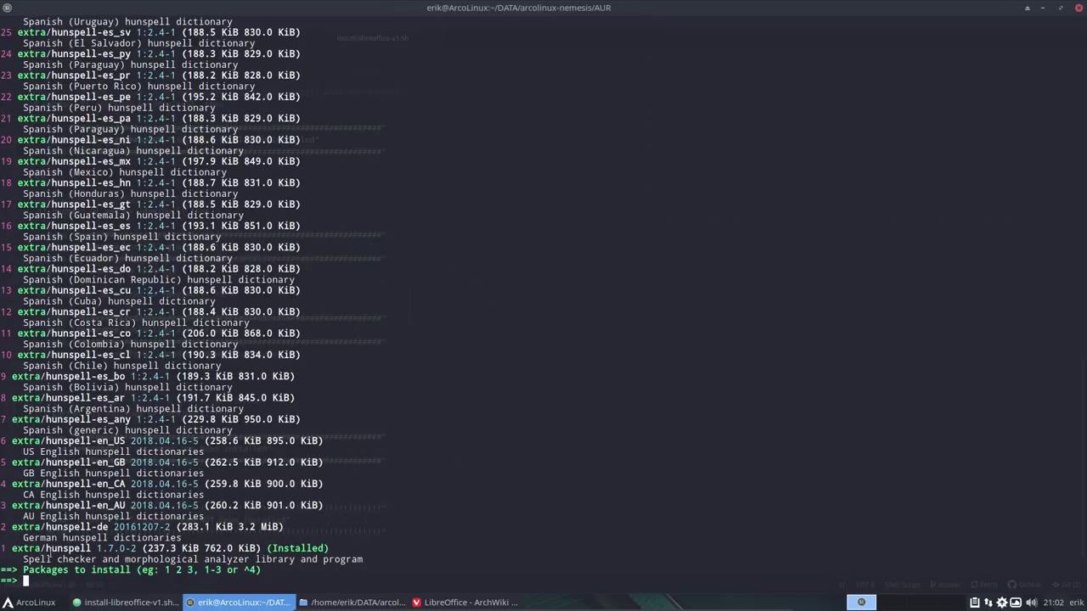
# Step: Examine the language dictionaries in the hunspell search list across the extra, community and AUR repositories
pyautogui.moveTo(49, 552); pyautogui.dragTo(6, 240)
pyautogui.scroll(18, 6, 238)
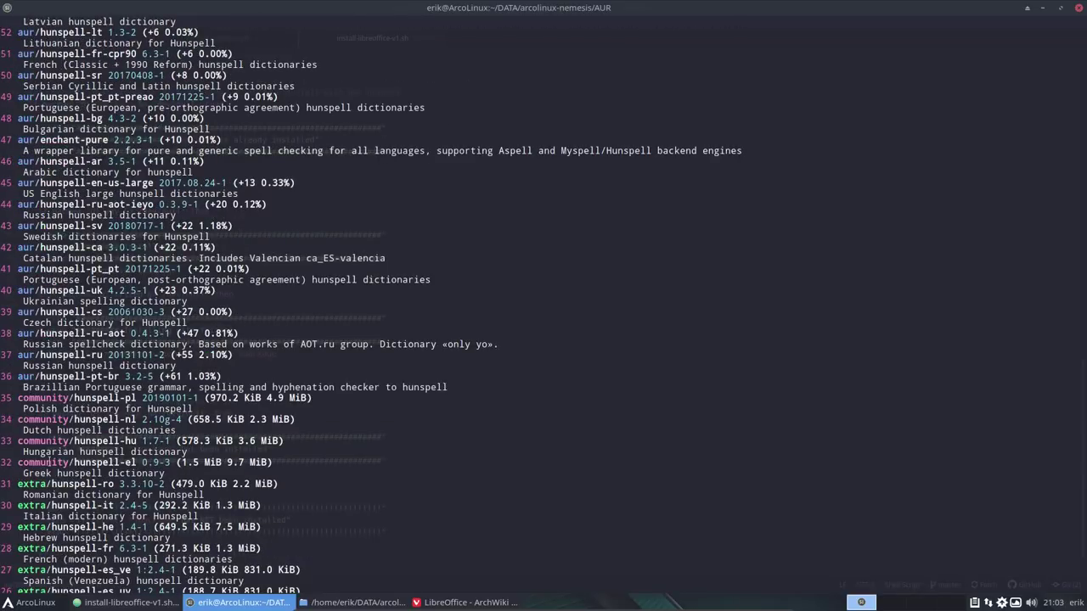
pyautogui.moveTo(73, 459); pyautogui.dragTo(3, 397)
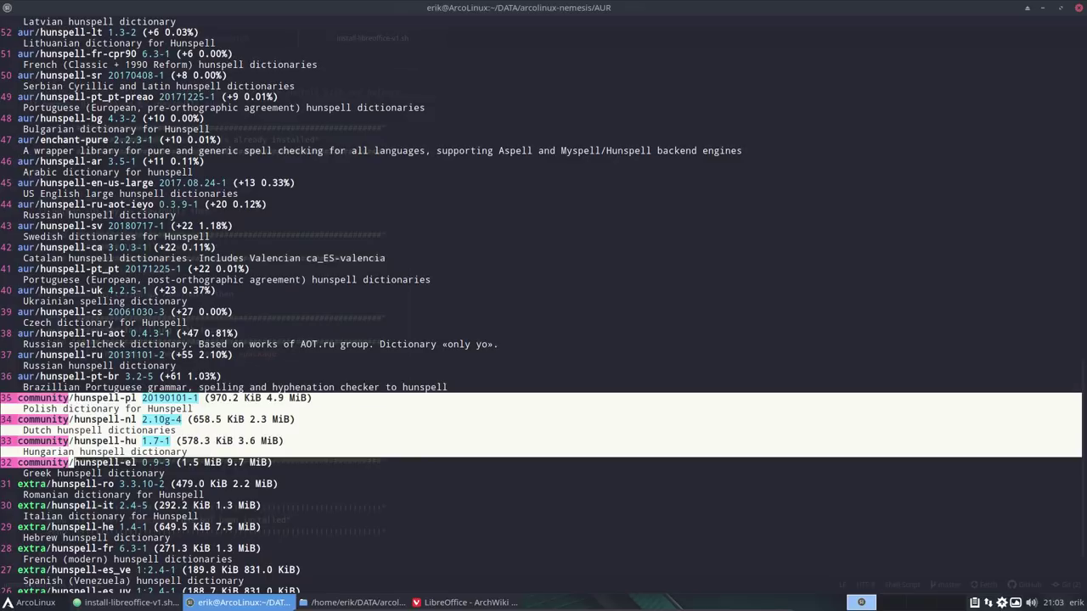
pyautogui.click(24, 407)
pyautogui.moveTo(56, 377); pyautogui.dragTo(2, 365)
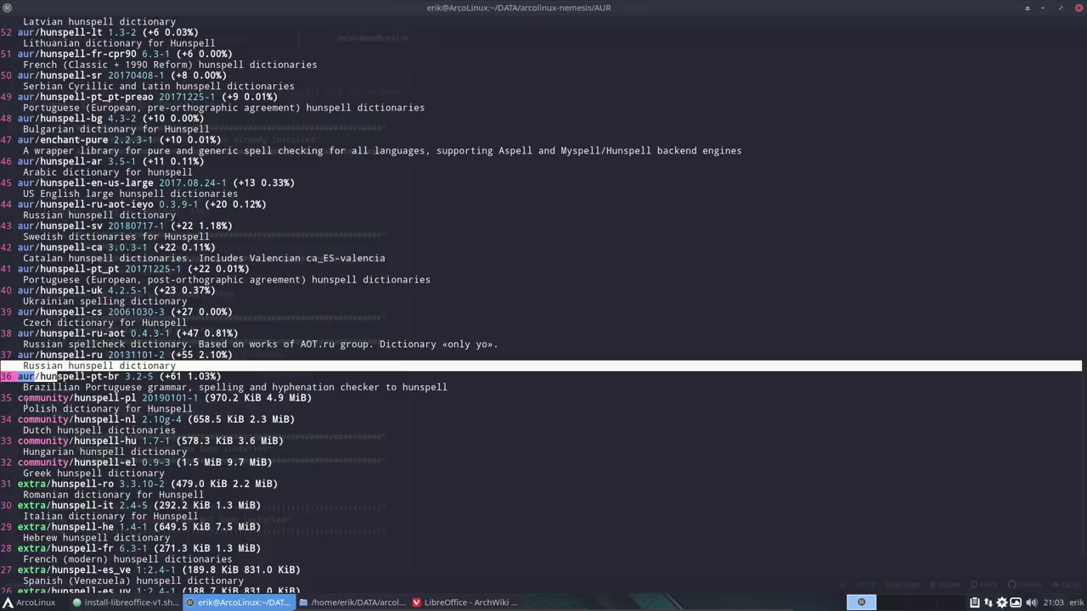
pyautogui.scroll(-18, 24, 400)
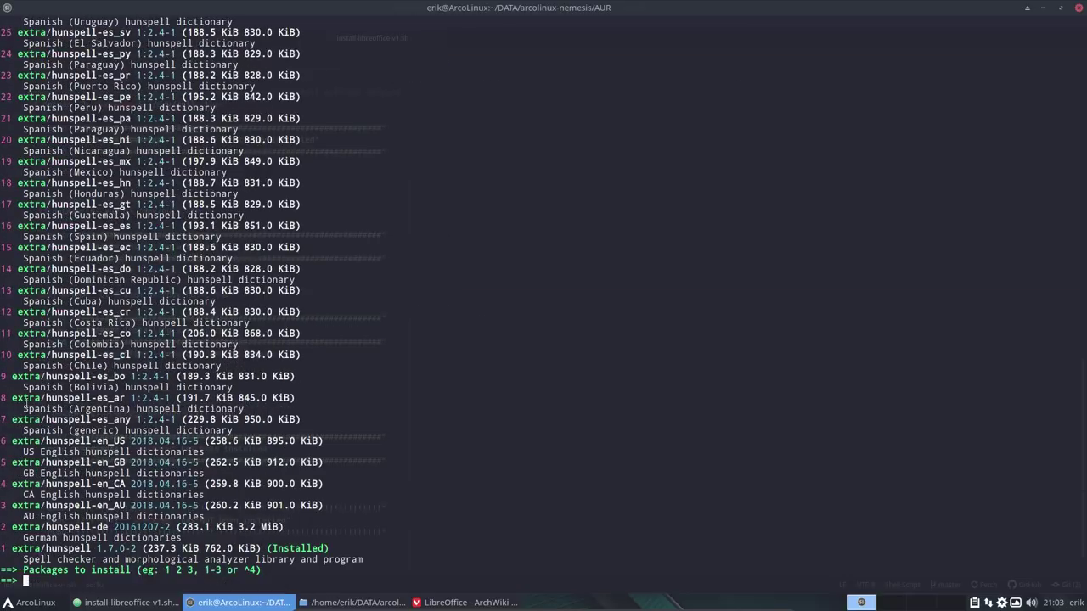
pyautogui.scroll(20, 24, 399)
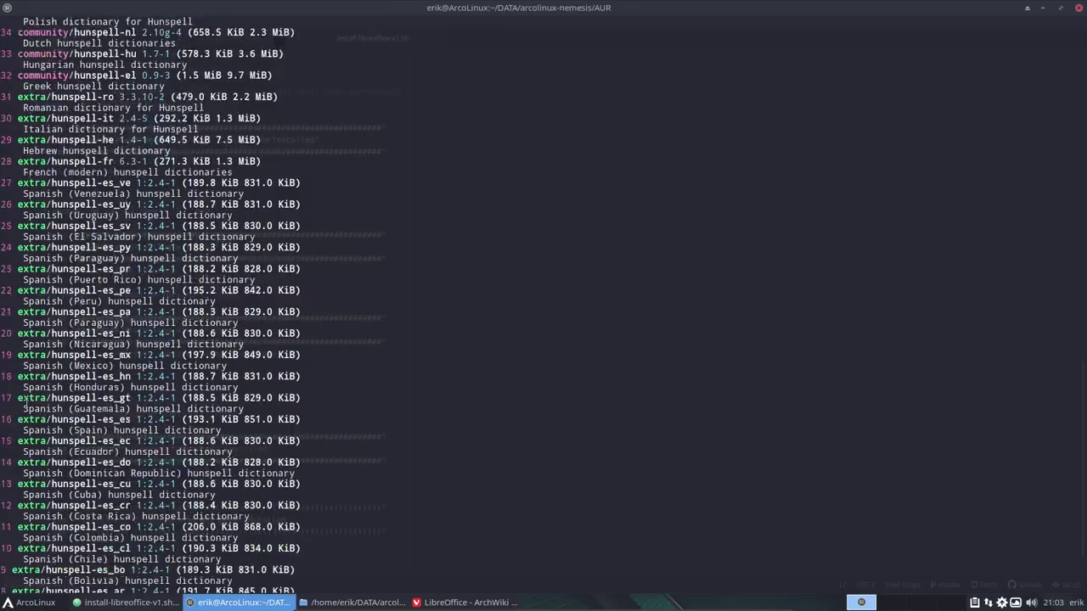
pyautogui.scroll(6, 24, 399)
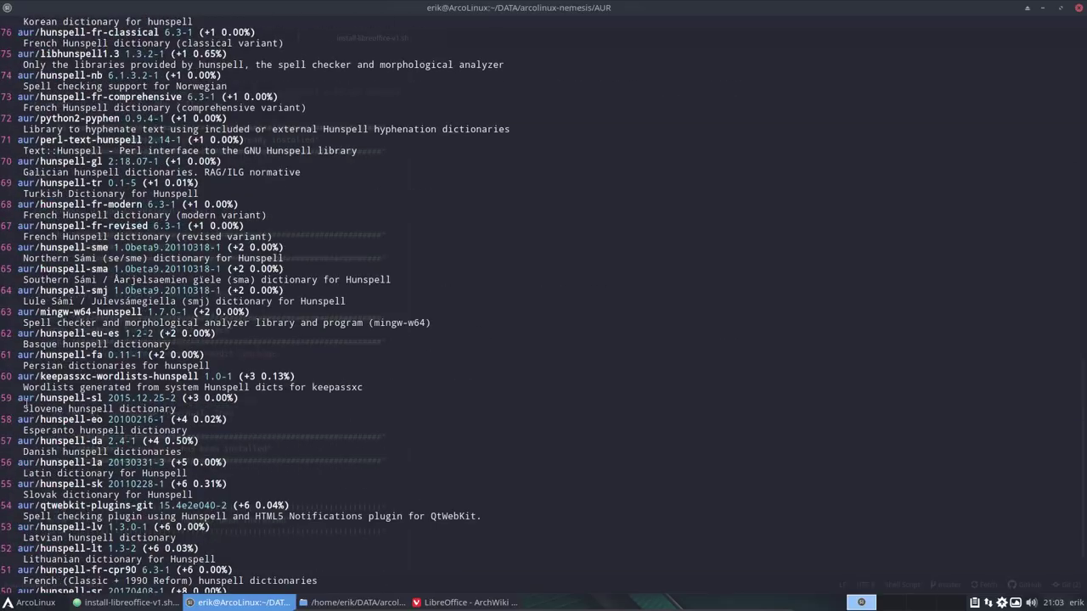
pyautogui.scroll(14, 24, 400)
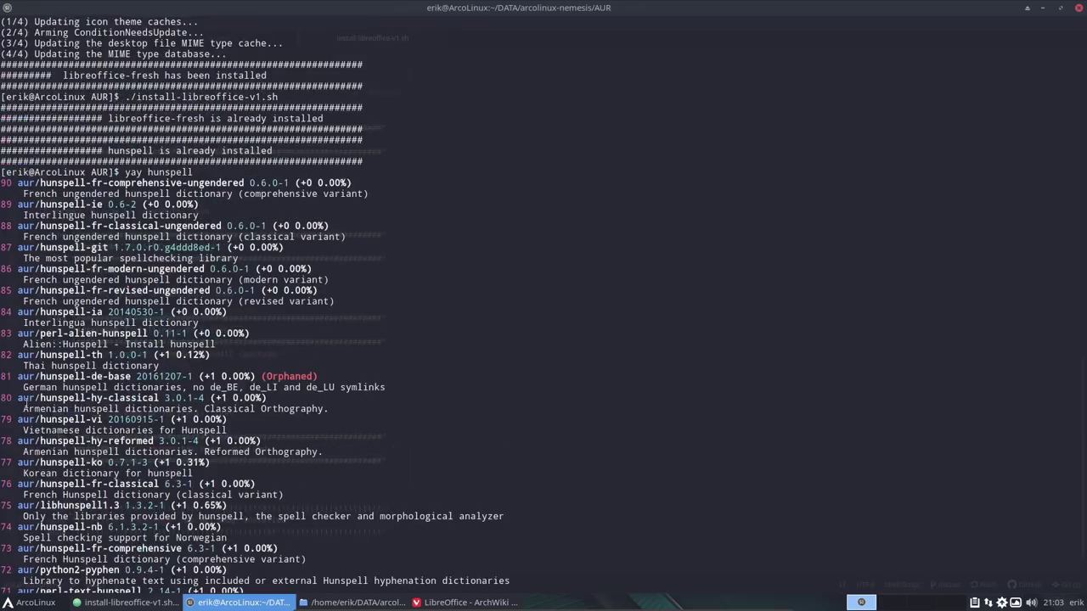
# Step: Examine the status and version of the AUR package hunspell-de-base near the start of the search list
pyautogui.moveTo(325, 376); pyautogui.dragTo(193, 387)
pyautogui.click(177, 376)
pyautogui.moveTo(256, 377); pyautogui.dragTo(323, 376)
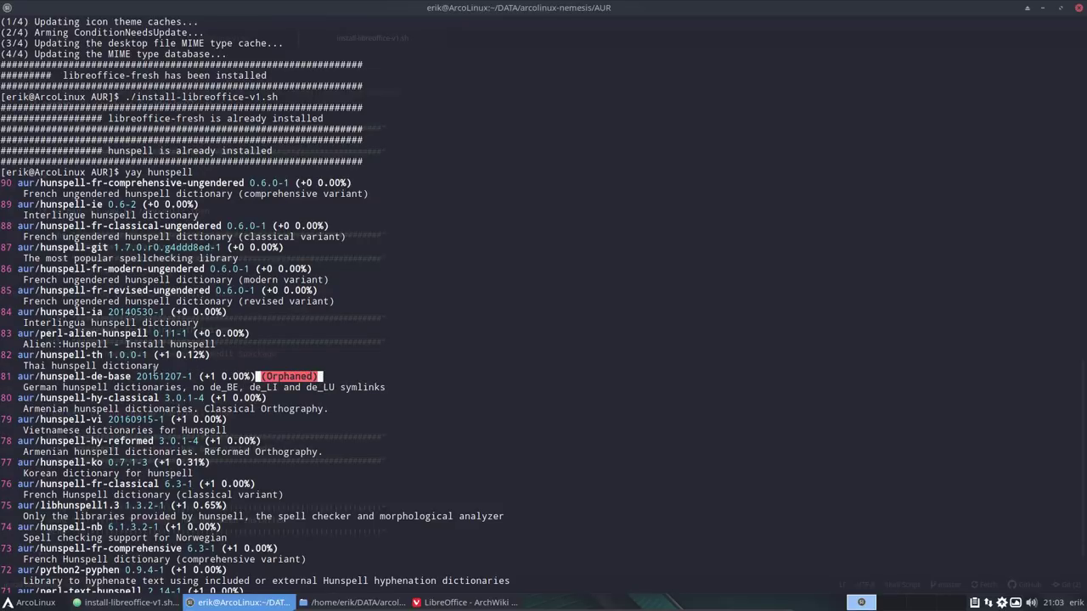
pyautogui.moveTo(154, 376); pyautogui.dragTo(187, 377)
pyautogui.scroll(2, 150, 398)
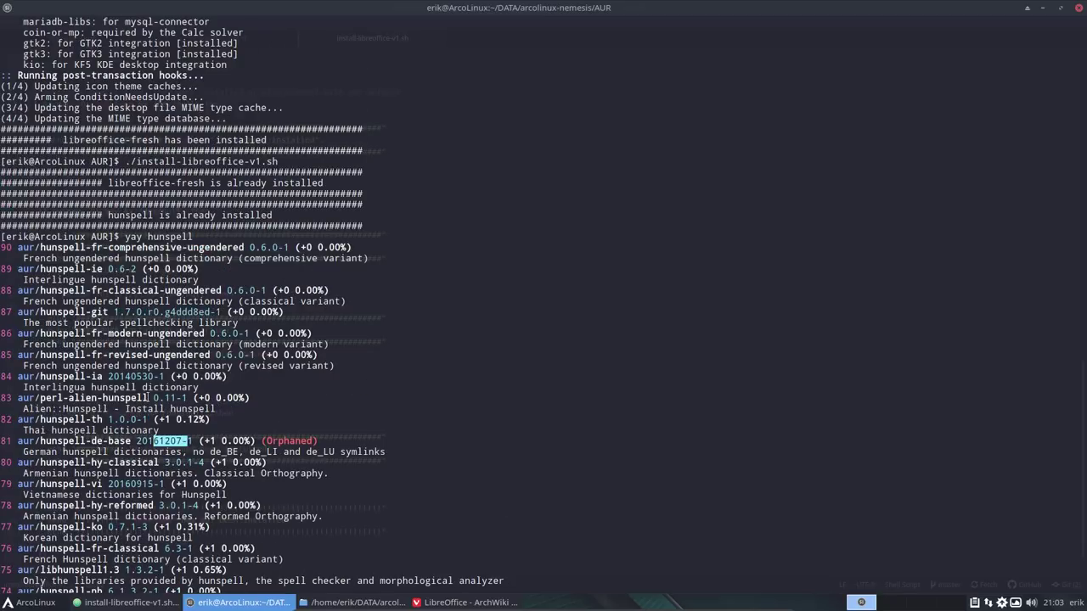
pyautogui.scroll(2, 150, 397)
# Step: Examine the hunspell and hunspell-de entries from the extra repository at the end of the search list
pyautogui.scroll(-20, 150, 397)
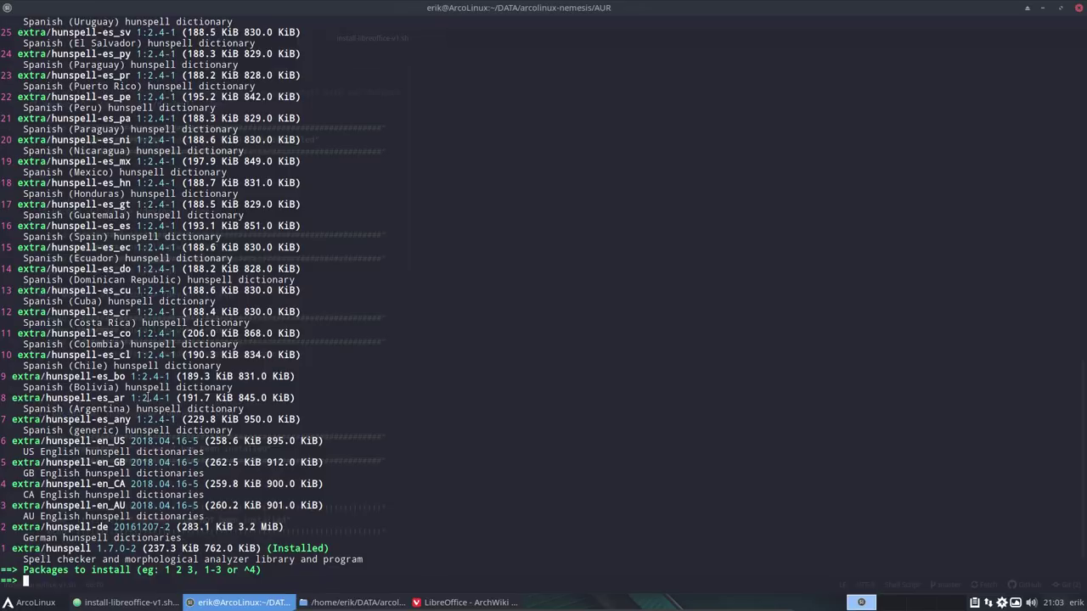
pyautogui.moveTo(43, 548); pyautogui.dragTo(334, 551)
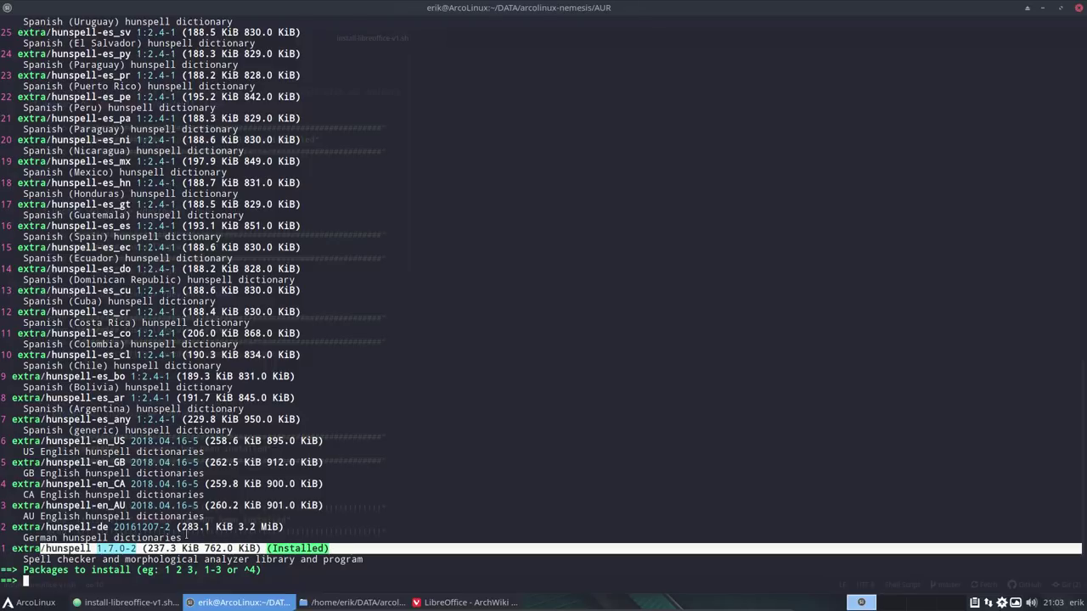
pyautogui.scroll(4, 187, 535)
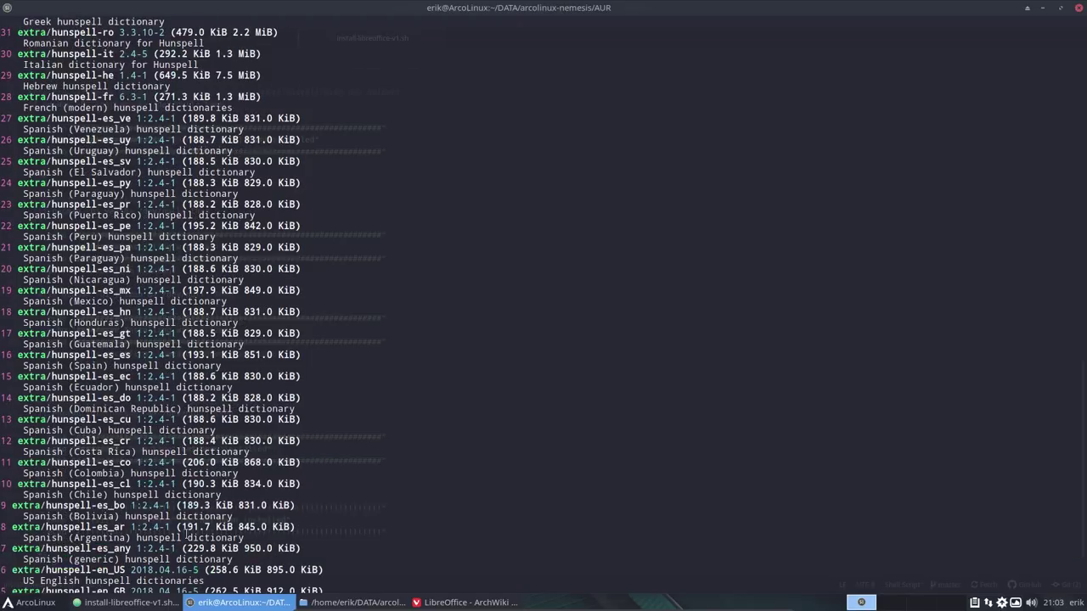
pyautogui.scroll(-4, 187, 535)
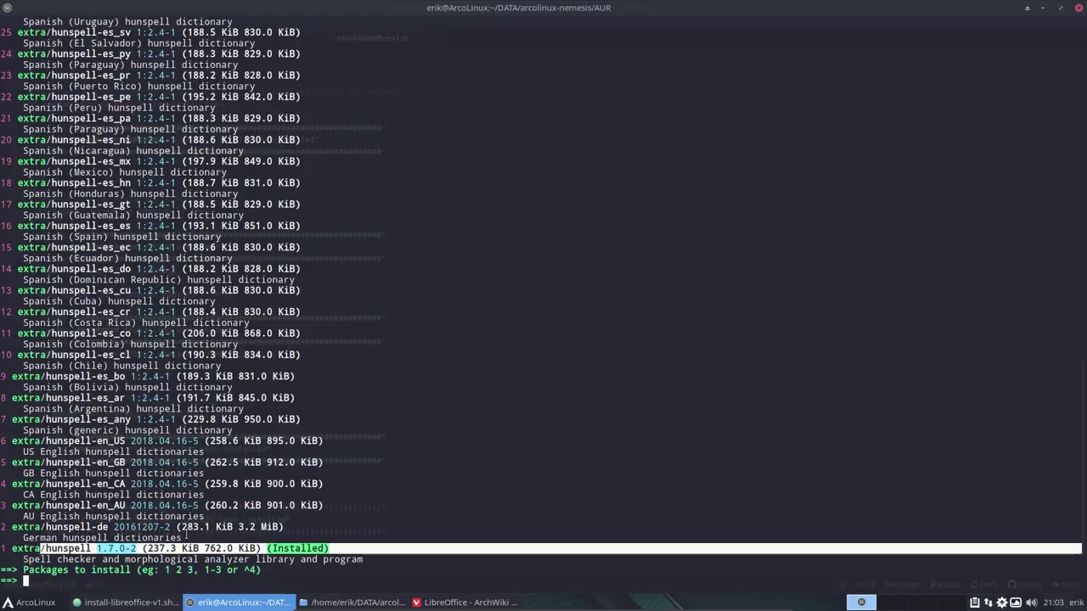
pyautogui.click(105, 533)
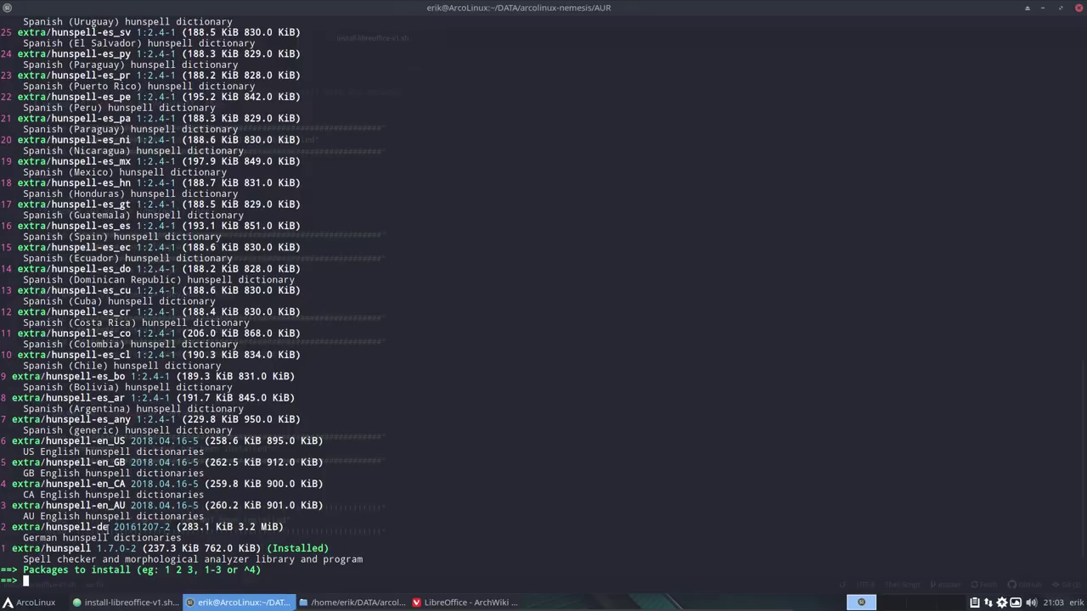
pyautogui.moveTo(108, 527); pyautogui.dragTo(12, 527)
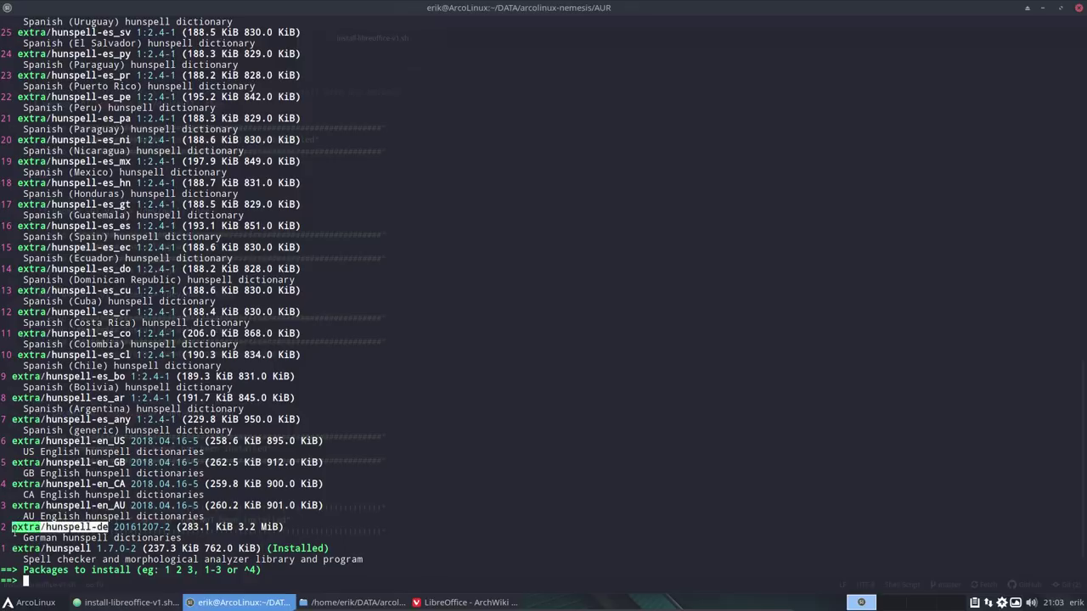
pyautogui.click(39, 539)
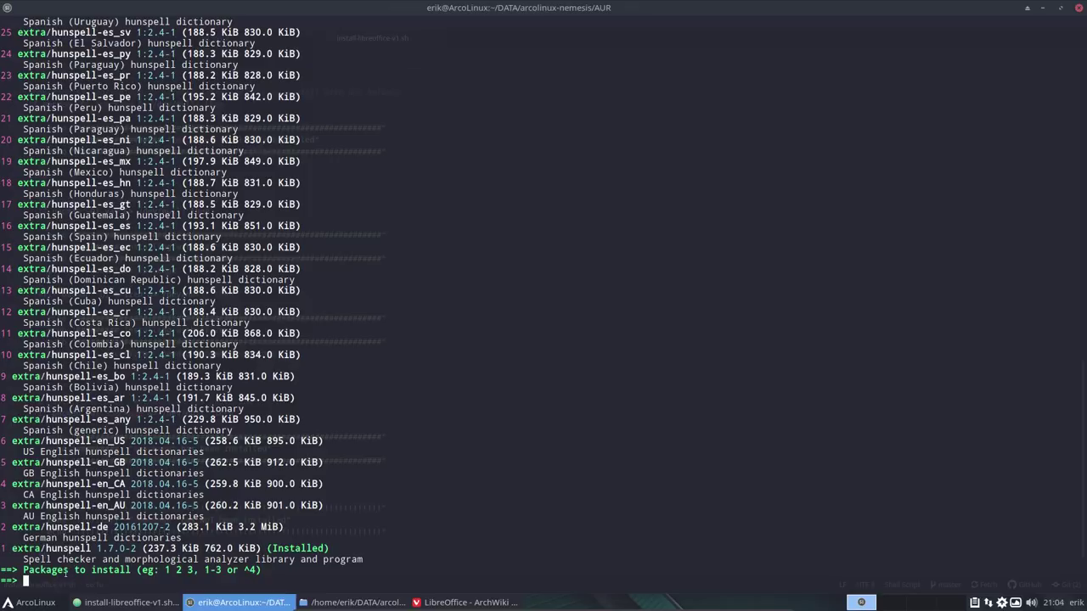
pyautogui.click(29, 603)
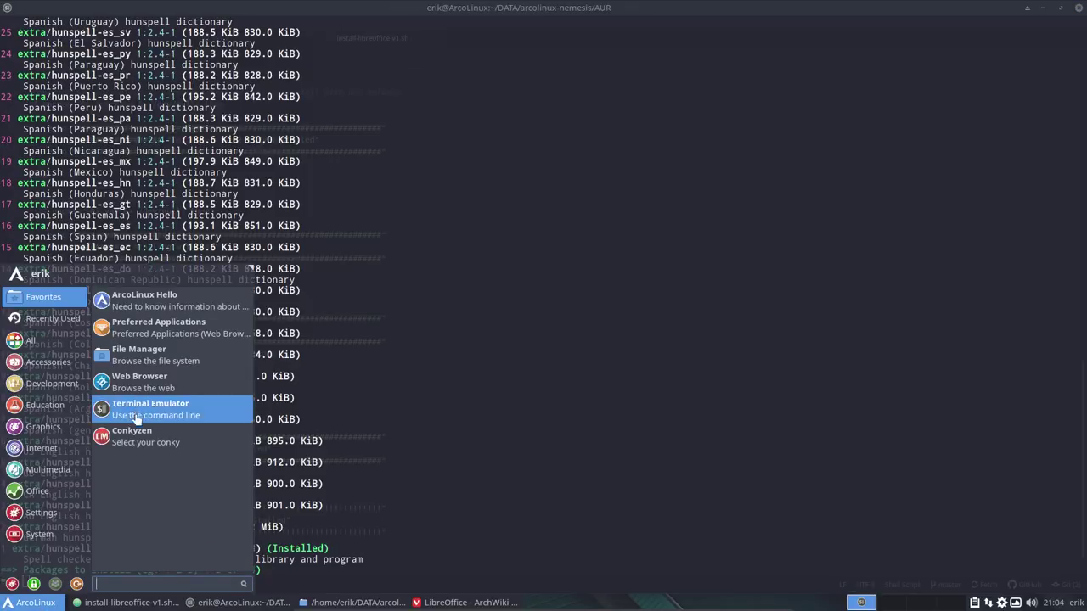
pyautogui.click(31, 340)
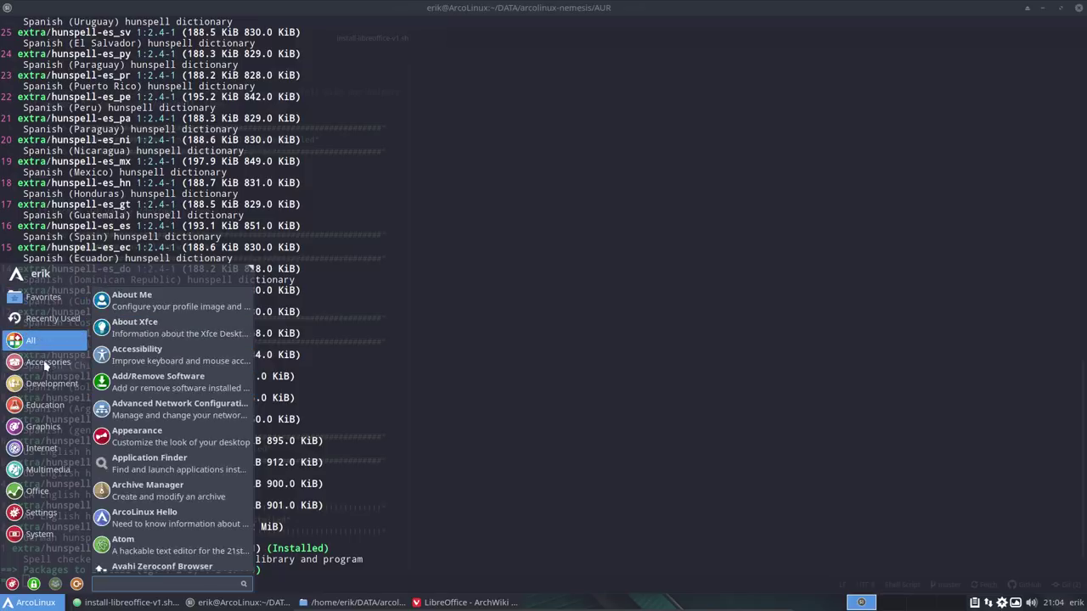
pyautogui.moveTo(47, 525)
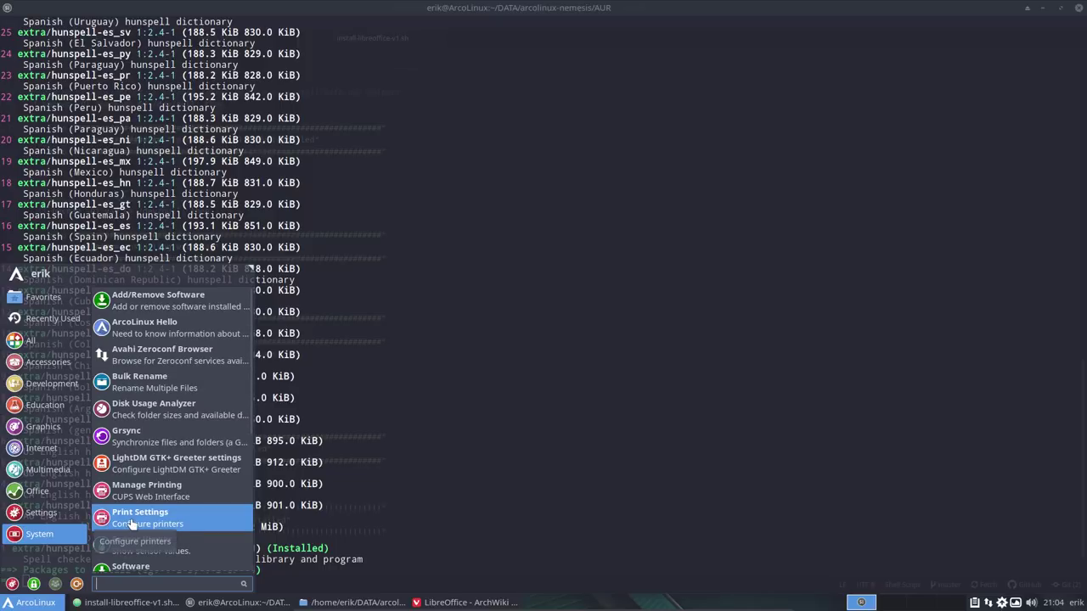
pyautogui.click(408, 508)
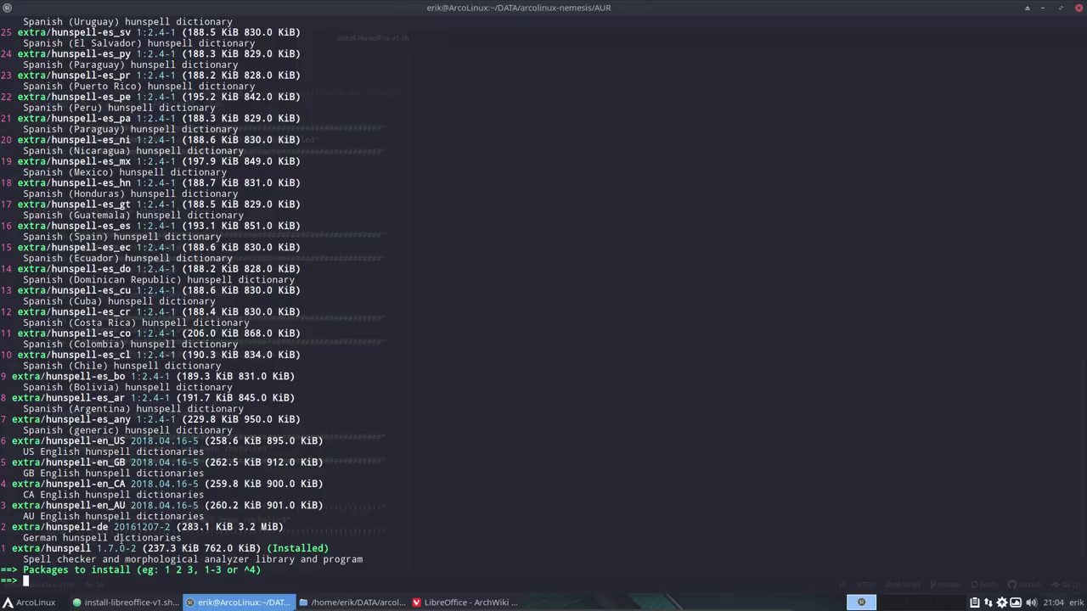
# Step: Examine the hunspell-de, hunspell-fr, hunspell-it and hunspell-nl dictionary entries in the search list
pyautogui.doubleClick(60, 527)
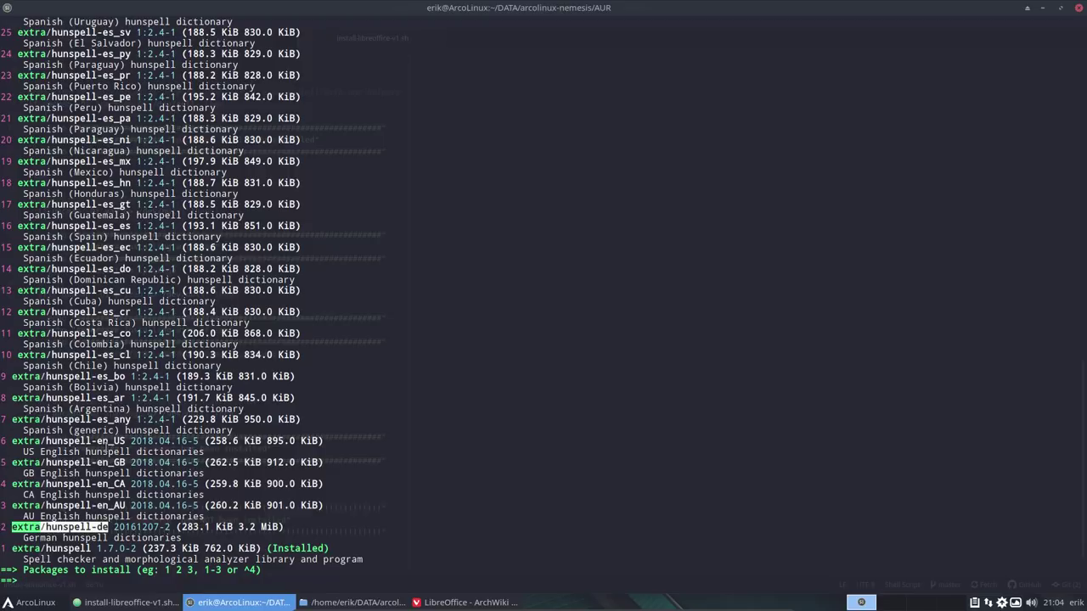
pyautogui.scroll(2, 104, 444)
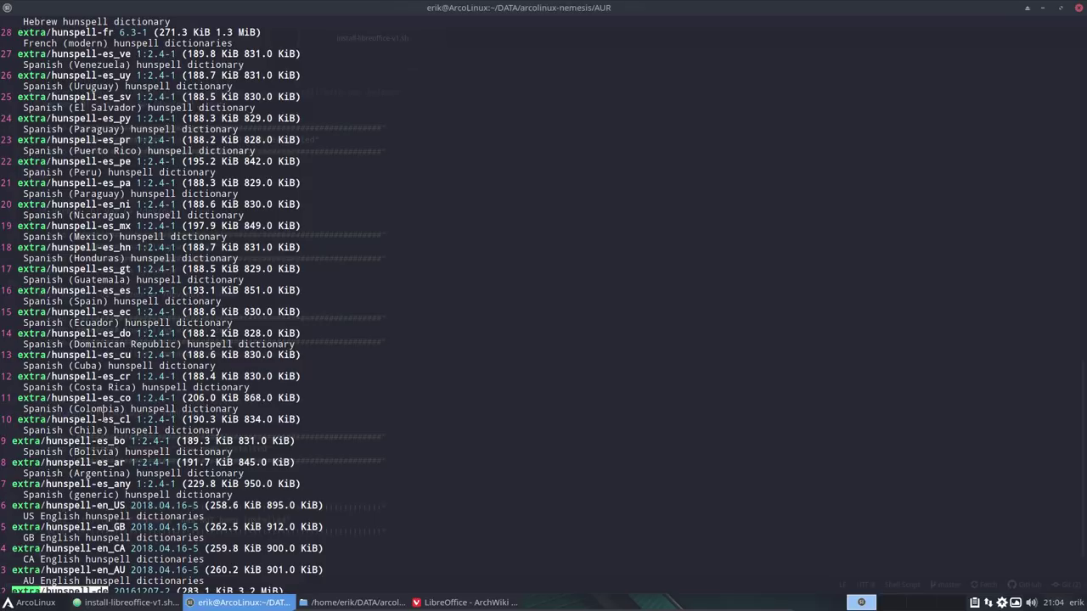
pyautogui.scroll(8, 102, 406)
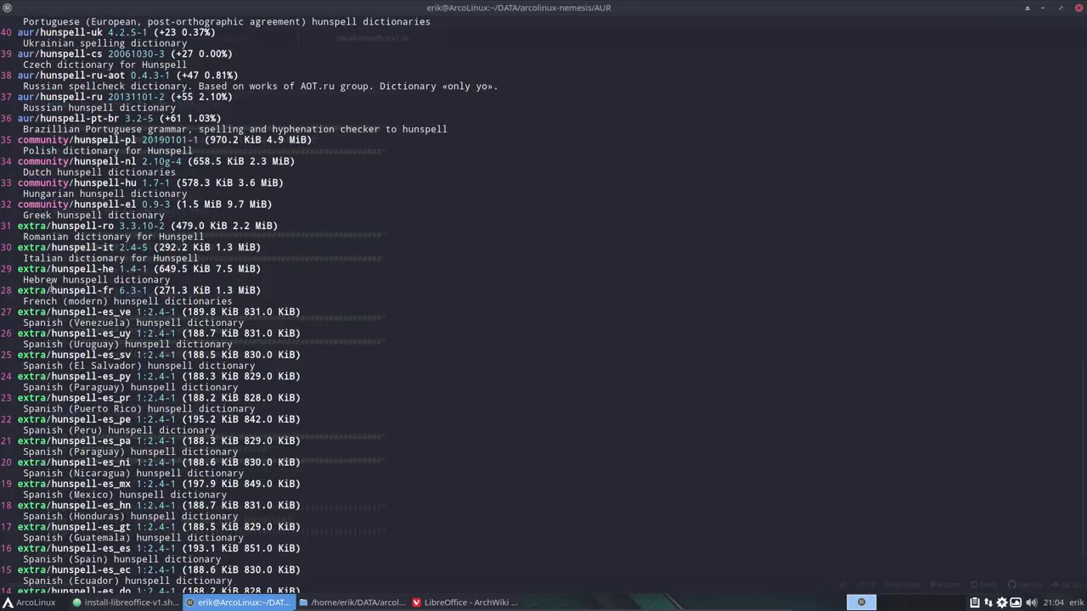
pyautogui.moveTo(52, 290); pyautogui.dragTo(113, 289)
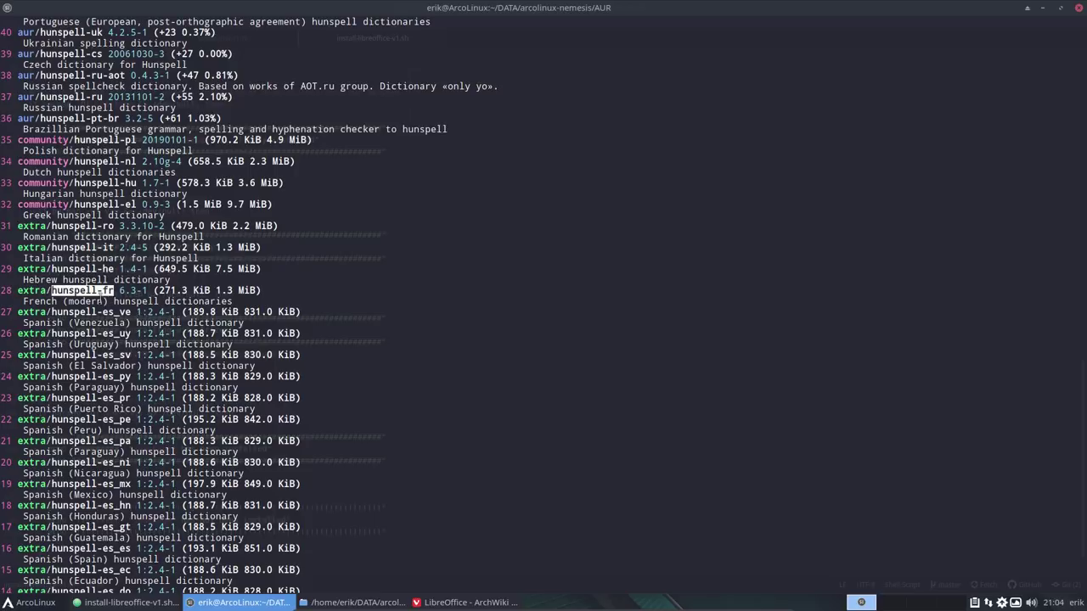
pyautogui.moveTo(80, 247); pyautogui.dragTo(114, 247)
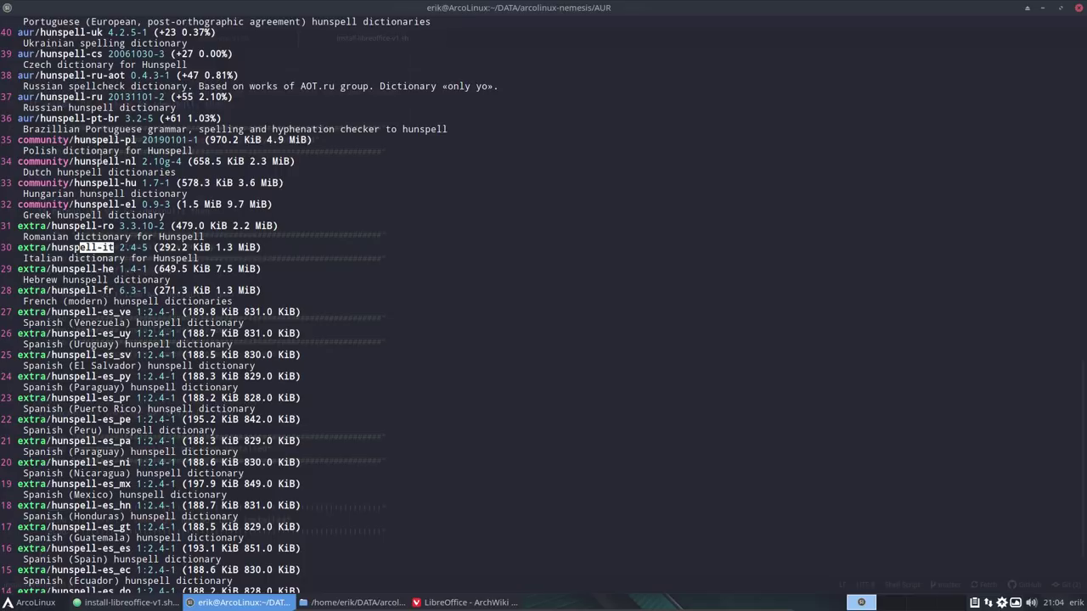
pyautogui.moveTo(99, 161); pyautogui.dragTo(136, 160)
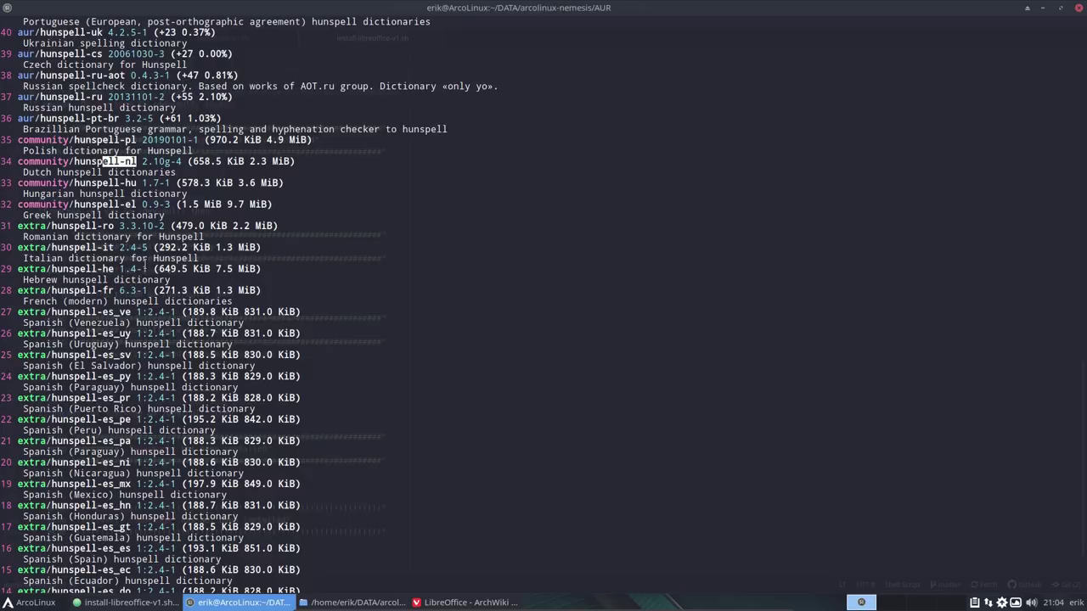
pyautogui.scroll(-5, 145, 264)
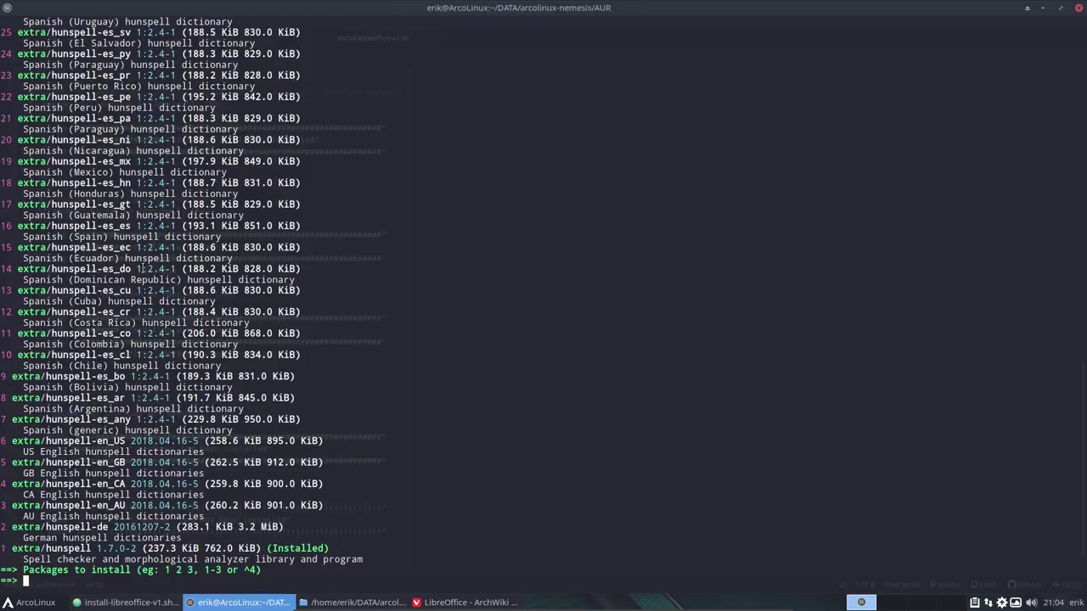
# Step: Copy the package name hunspell-de from the search list, switch to Atom and add it on its own line after the script's final fi
pyautogui.write('2')
pyautogui.moveTo(46, 527); pyautogui.dragTo(109, 527)
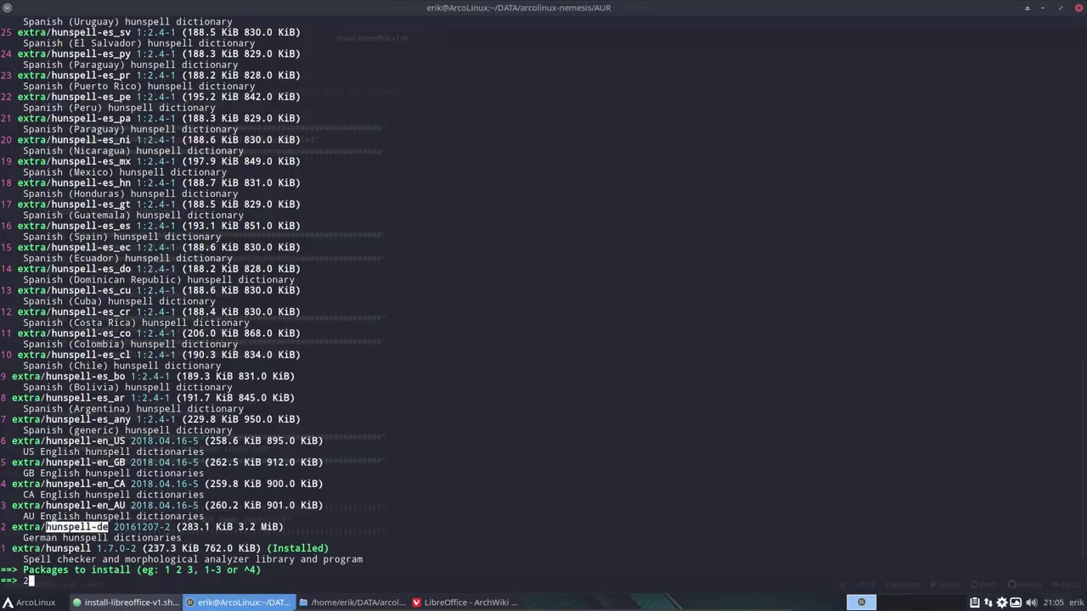
pyautogui.click(128, 605)
pyautogui.scroll(-1, 178, 374)
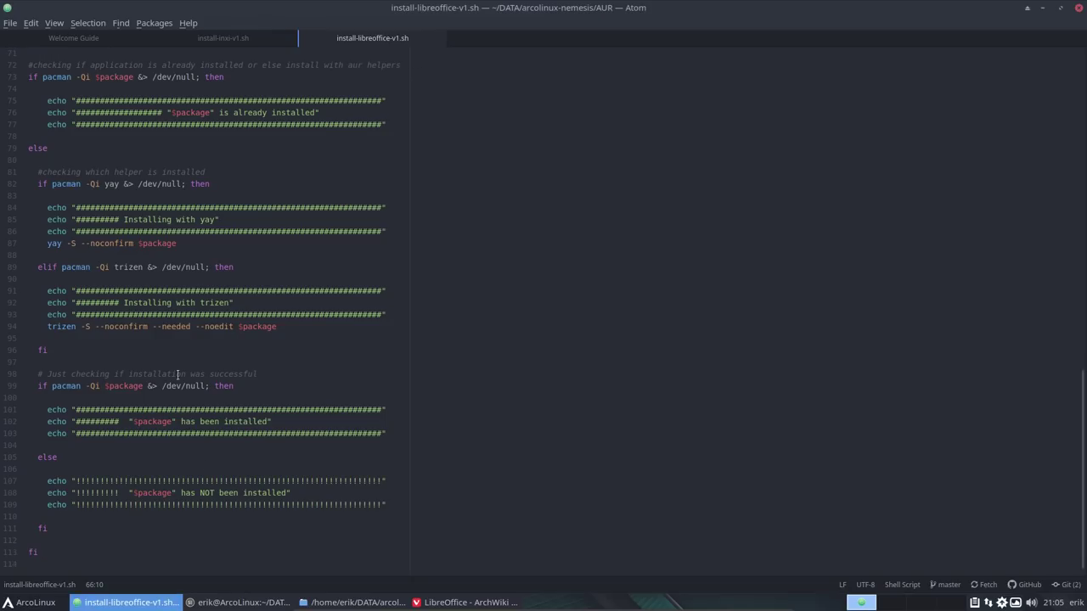
pyautogui.click(73, 549)
pyautogui.press('Return')
pyautogui.press('Return')
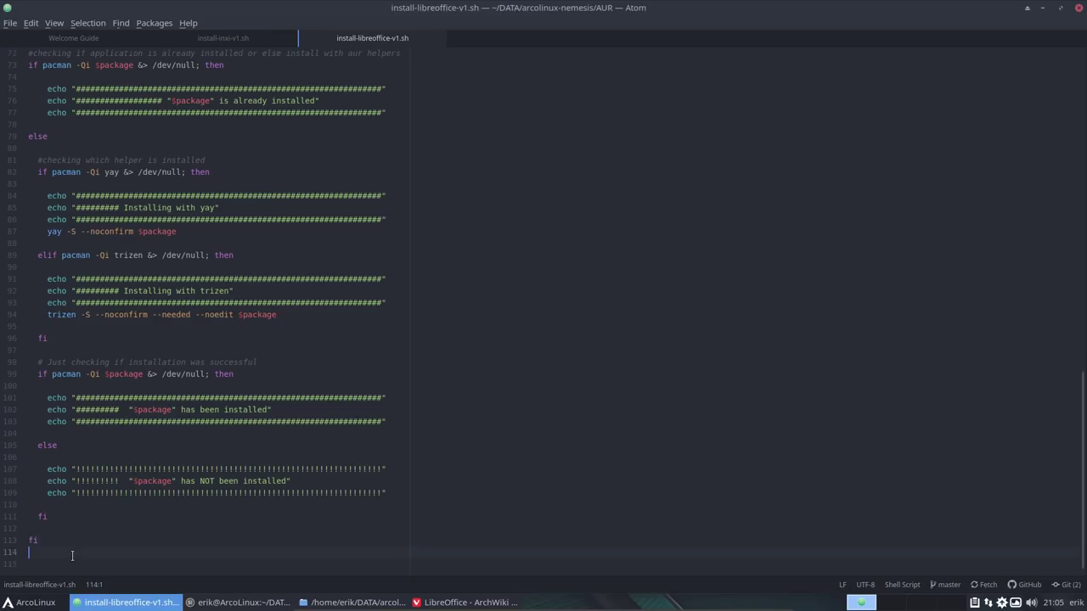
pyautogui.write('hunspell-de')
# Step: Duplicate the whole #spelling install block, from its comment to the closing fi, below the hunspell-de line
pyautogui.scroll(3, 70, 543)
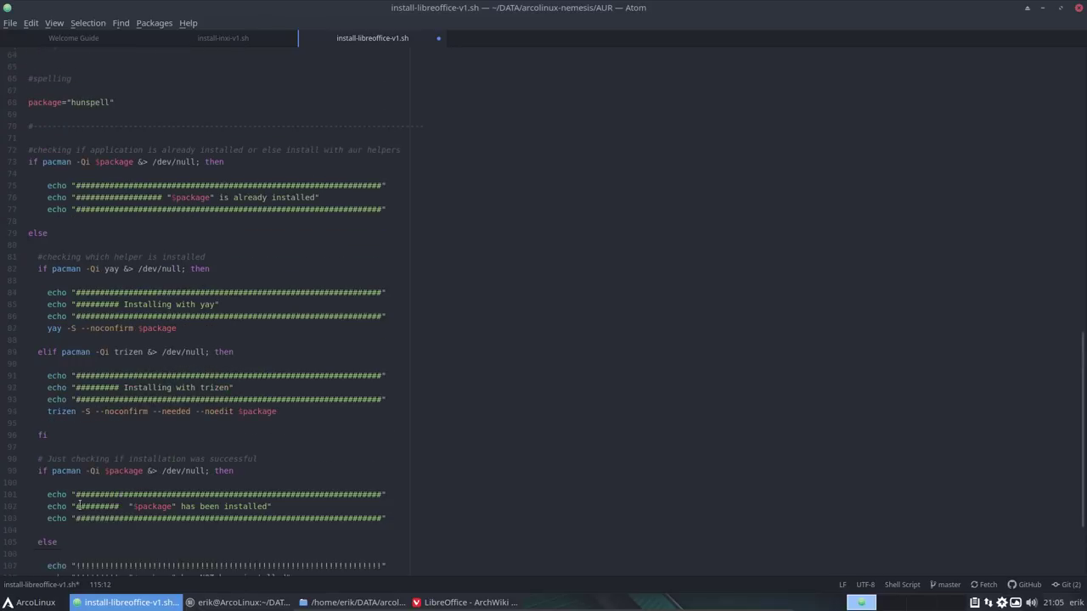
pyautogui.scroll(-3, 69, 531)
pyautogui.moveTo(68, 528); pyautogui.dragTo(17, 90)
pyautogui.scroll(-3, 133, 458)
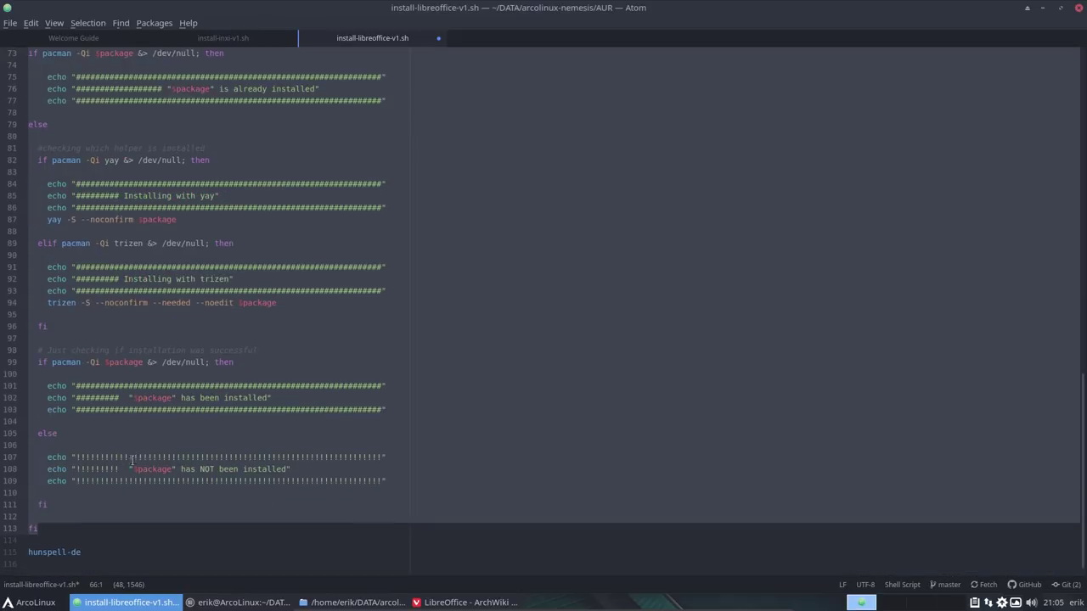
pyautogui.click(96, 550)
pyautogui.press('Return')
pyautogui.press('Return')
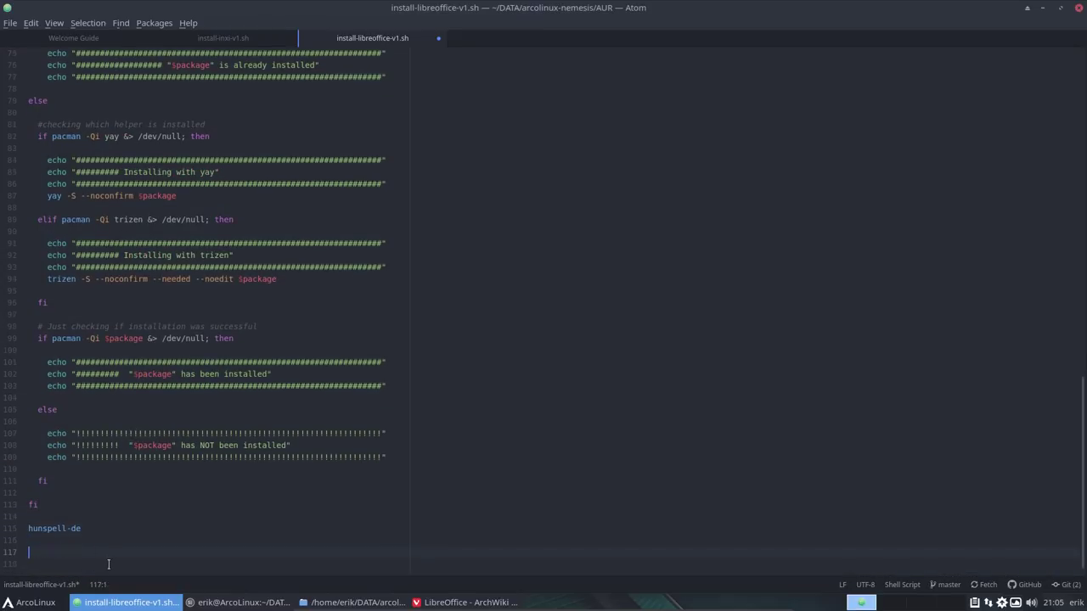
pyautogui.hotkey('ctrl', 'v')
pyautogui.scroll(6, 117, 466)
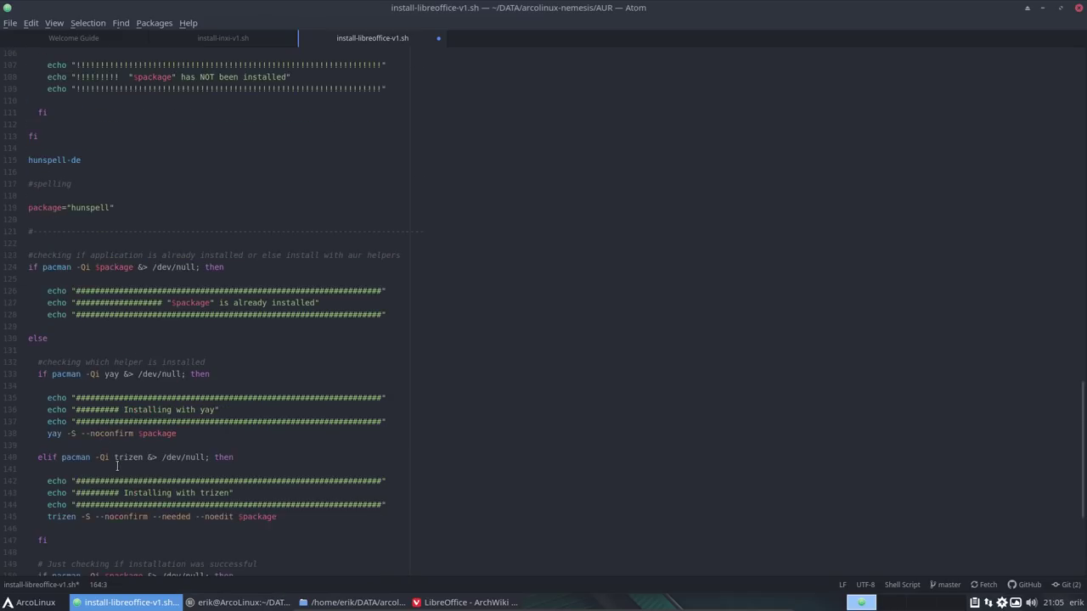
# Step: Set the duplicated block's package to hunspell-de and delete the loose hunspell-de line above it
pyautogui.click(110, 289)
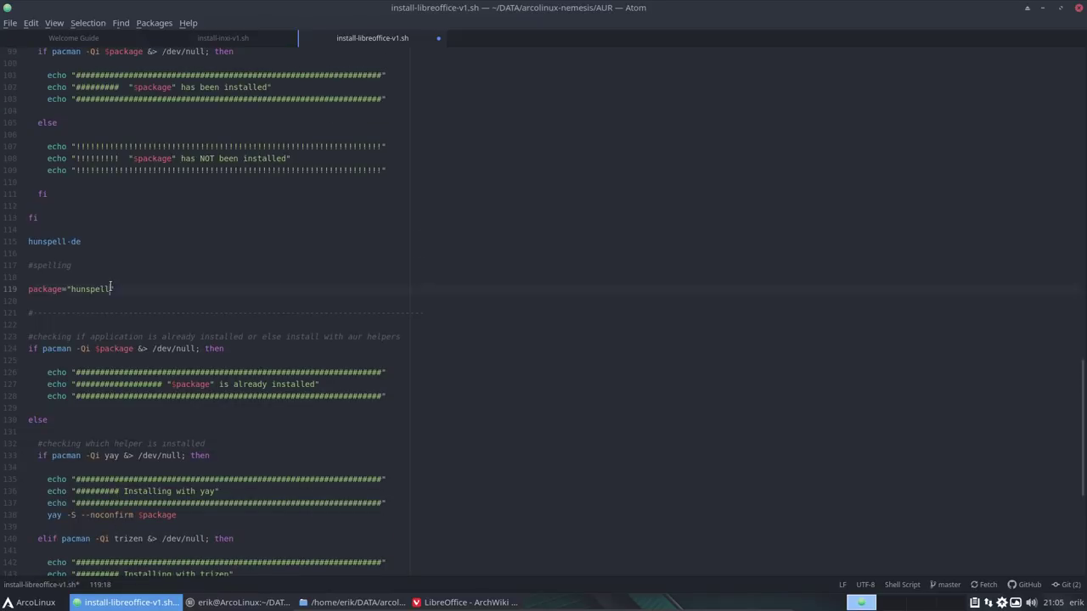
pyautogui.write('-de')
pyautogui.click(78, 241)
pyautogui.hotkey('shift', 'Home')
pyautogui.press('BackSpace')
pyautogui.press('Delete')
# Step: Extend the duplicated block's comment to "#spelling German" and save the script
pyautogui.click(89, 253)
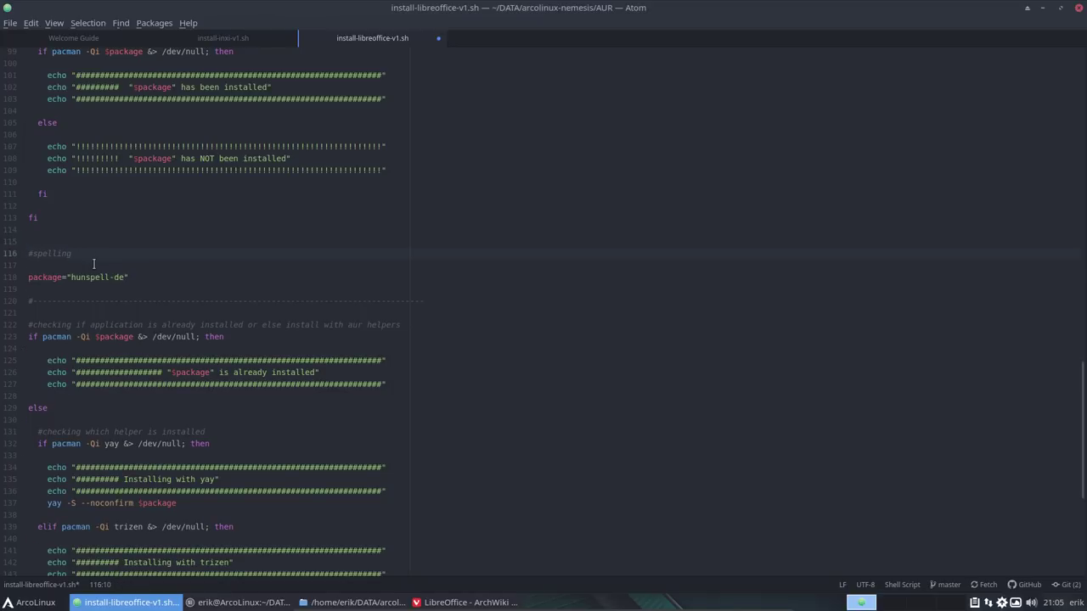
pyautogui.write('German')
pyautogui.hotkey('ctrl', 's')
pyautogui.click(115, 277)
pyautogui.doubleClick(114, 277)
# Step: Switch to the terminal, cancel the package prompt, run ./install-libreoffice-v1.sh with the sudo password, and check the hunspell-de installation messages
pyautogui.click(242, 602)
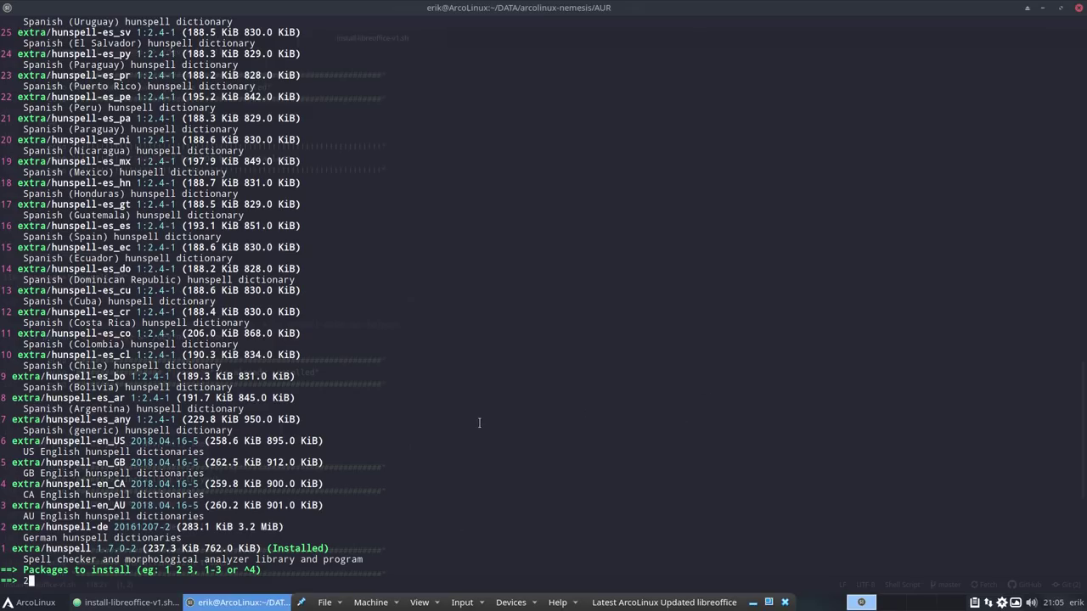
pyautogui.hotkey('ctrl', 'c')
pyautogui.press('Up')
pyautogui.press('Up')
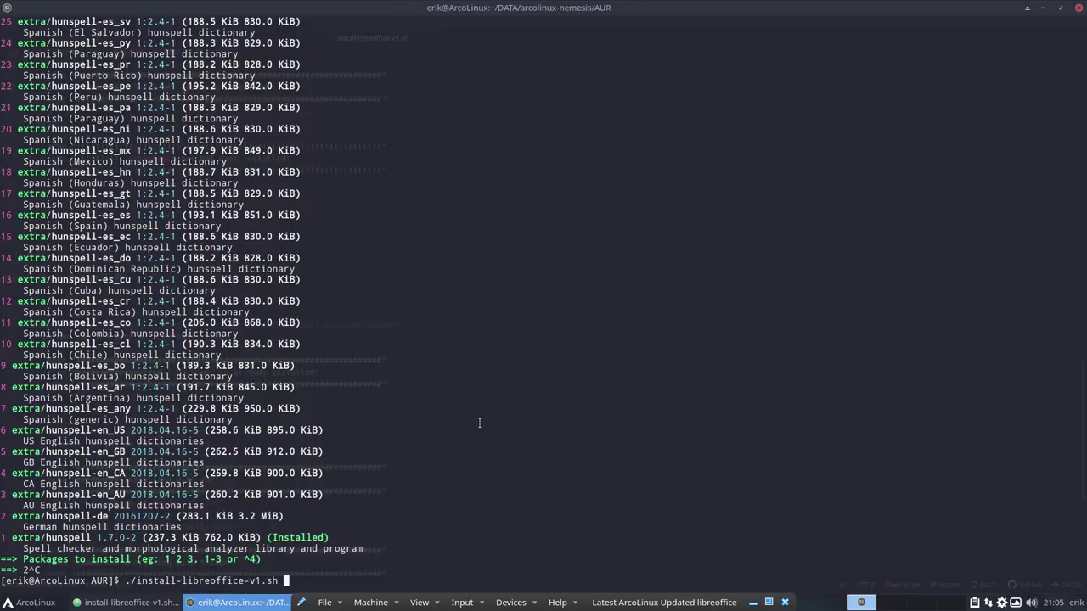
pyautogui.press('Return')
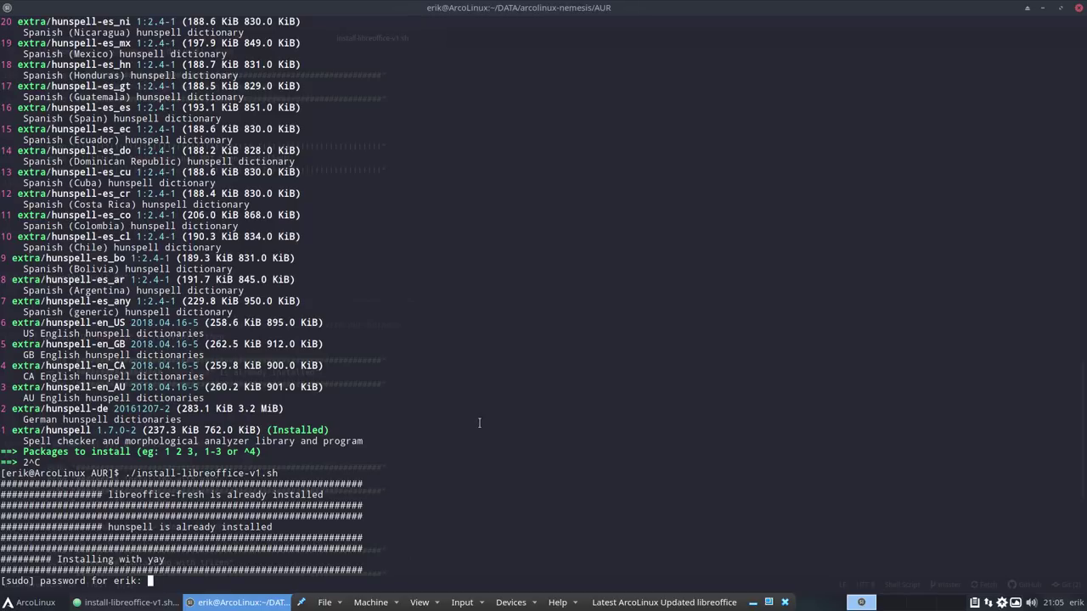
pyautogui.press('Return')
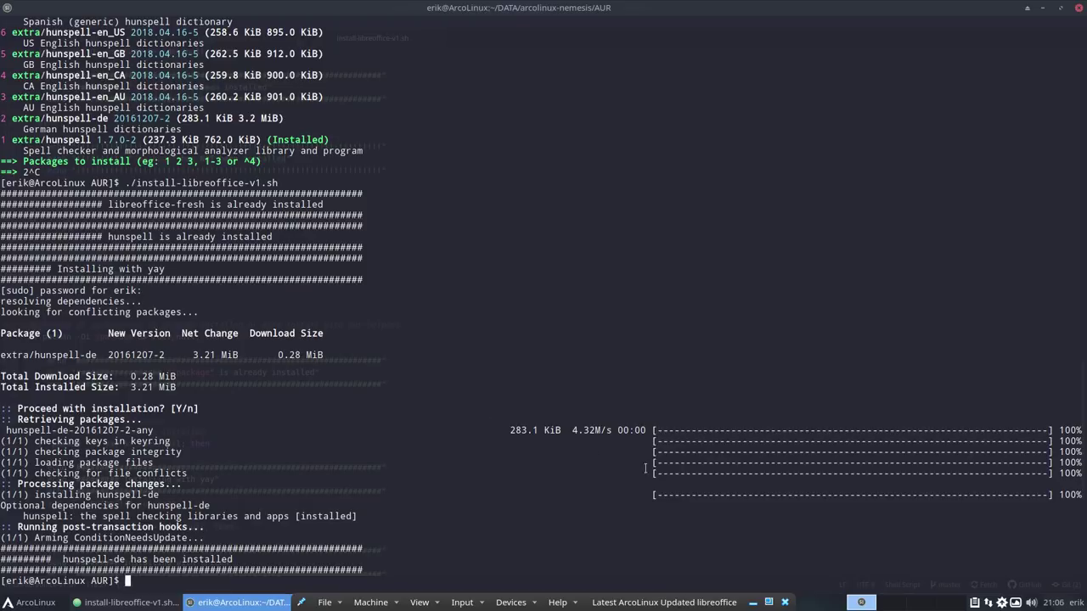
pyautogui.moveTo(159, 516); pyautogui.dragTo(332, 516)
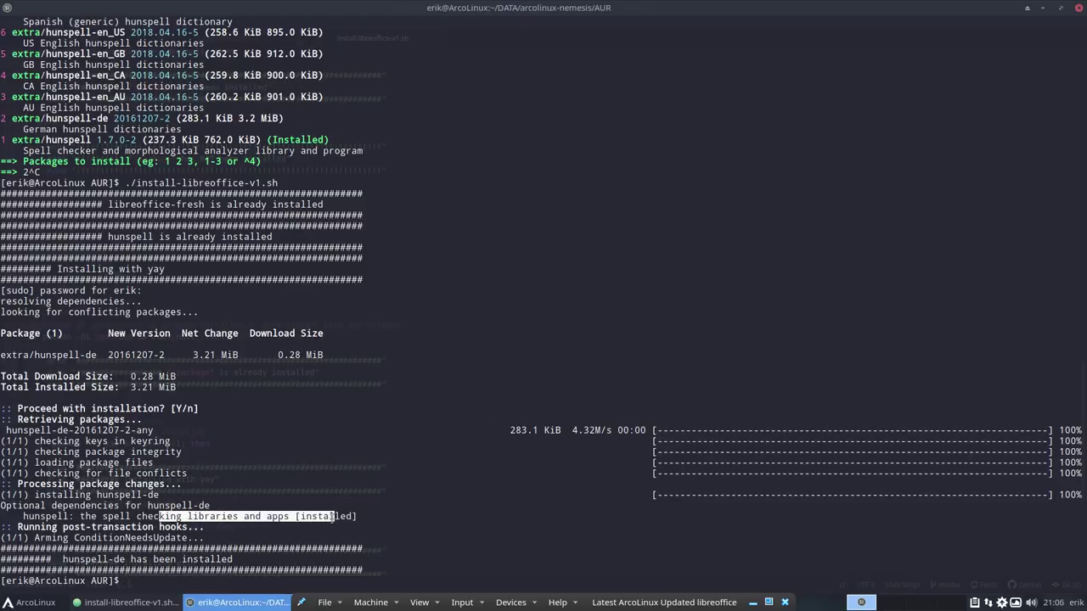
pyautogui.moveTo(62, 560); pyautogui.dragTo(238, 577)
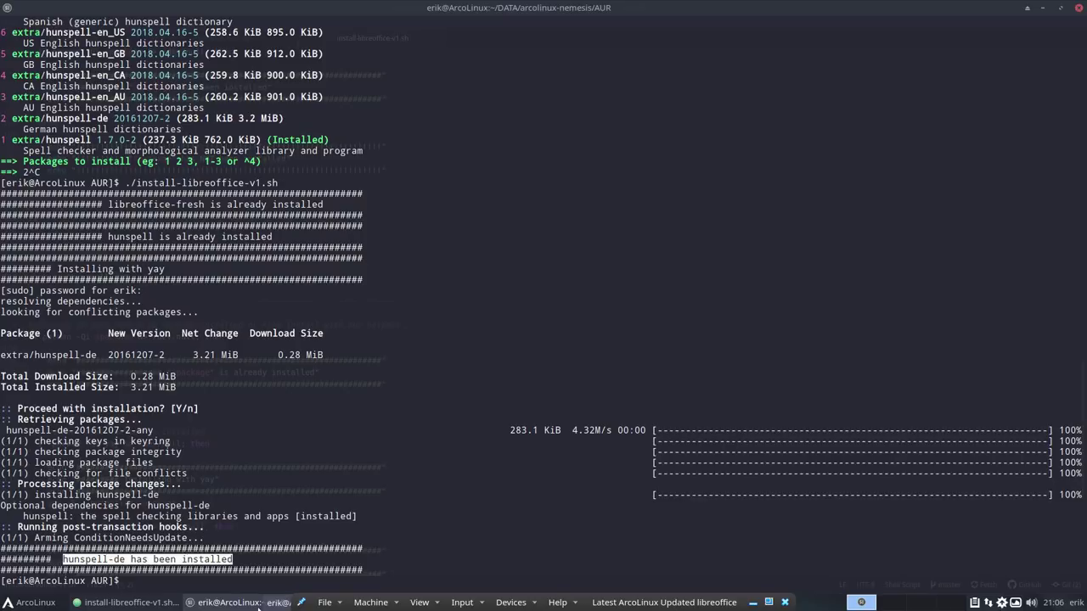
# Step: Search for LibreOffice packages with yay libreoffice
pyautogui.click(259, 609)
pyautogui.click(284, 480)
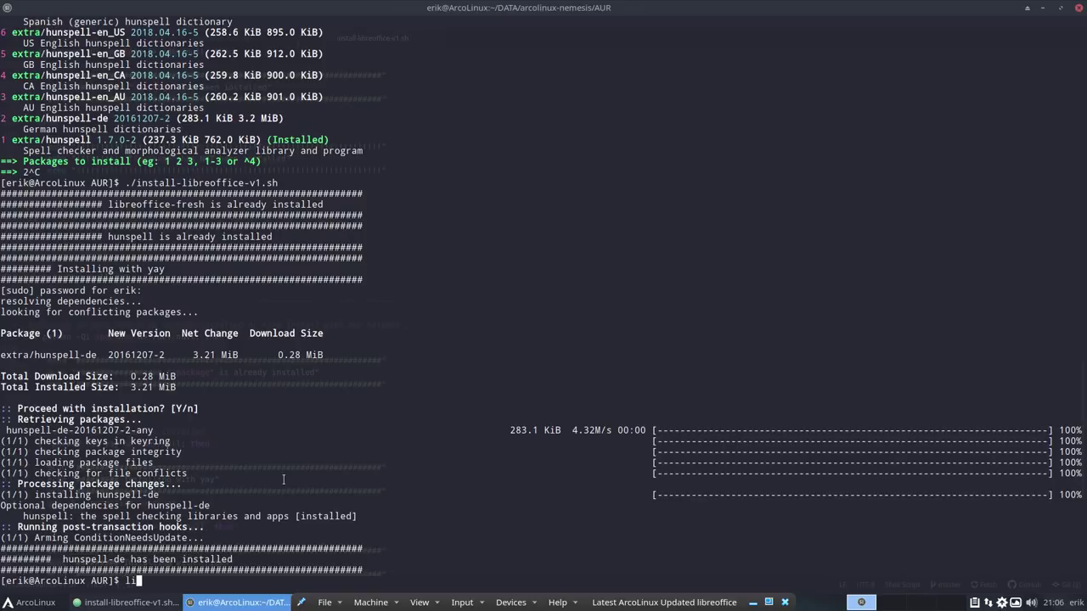
pyautogui.write('yay libre')
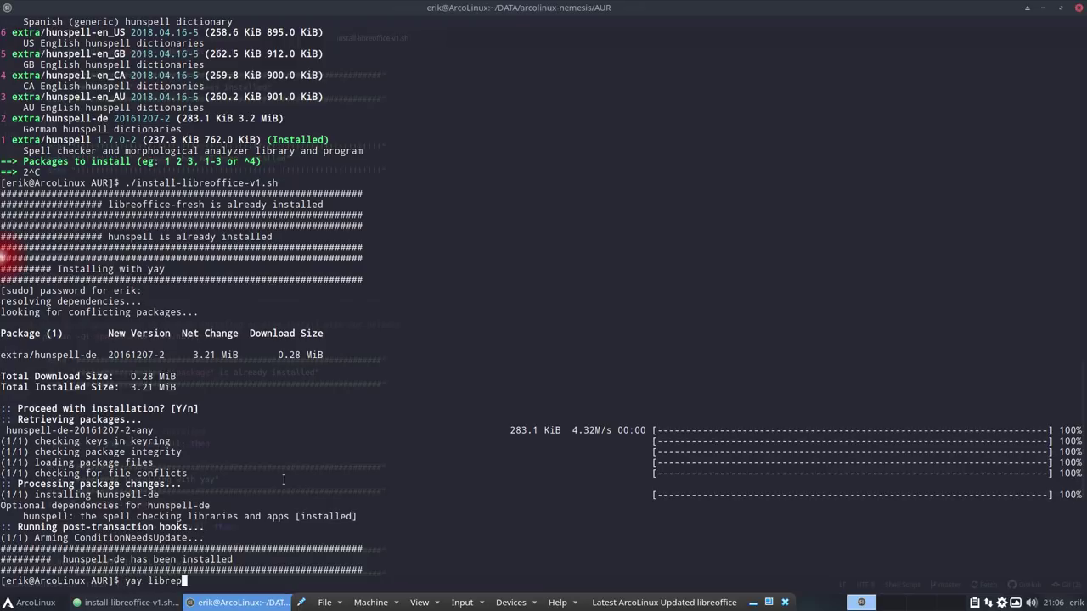
pyautogui.write('office')
pyautogui.press('Return')
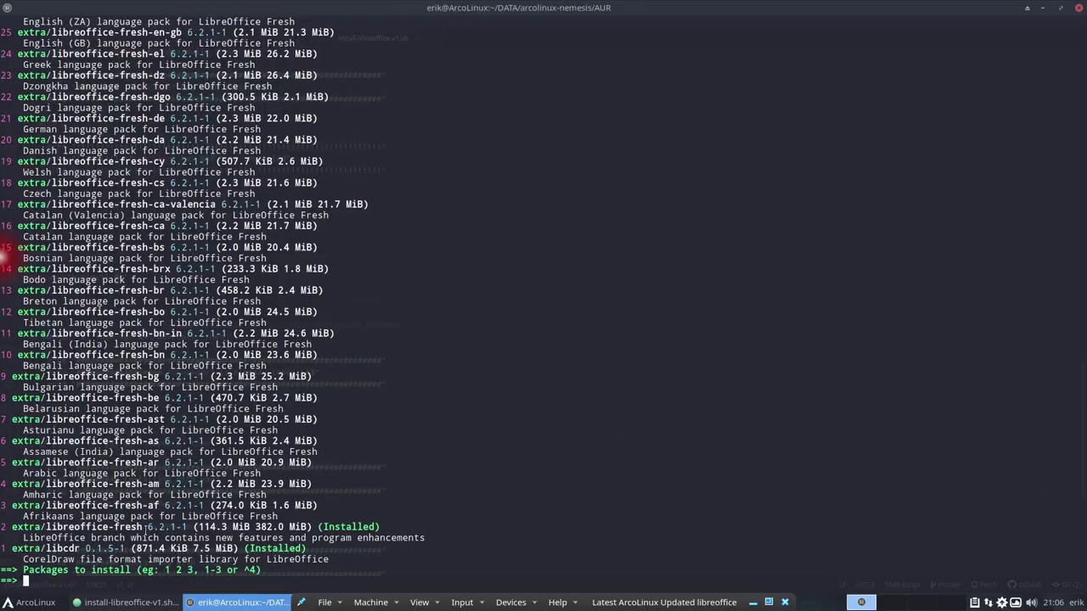
# Step: Compare the download sizes of libreoffice-fresh and its language packs in the search list
pyautogui.moveTo(200, 527); pyautogui.dragTo(226, 527)
pyautogui.doubleClick(153, 505)
pyautogui.moveTo(217, 506); pyautogui.dragTo(236, 463)
pyautogui.moveTo(215, 441); pyautogui.dragTo(232, 441)
# Step: Cancel the package prompt and narrow the search to German packs with yay libreoffice german
pyautogui.hotkey('ctrl', 'c')
pyautogui.press('Up')
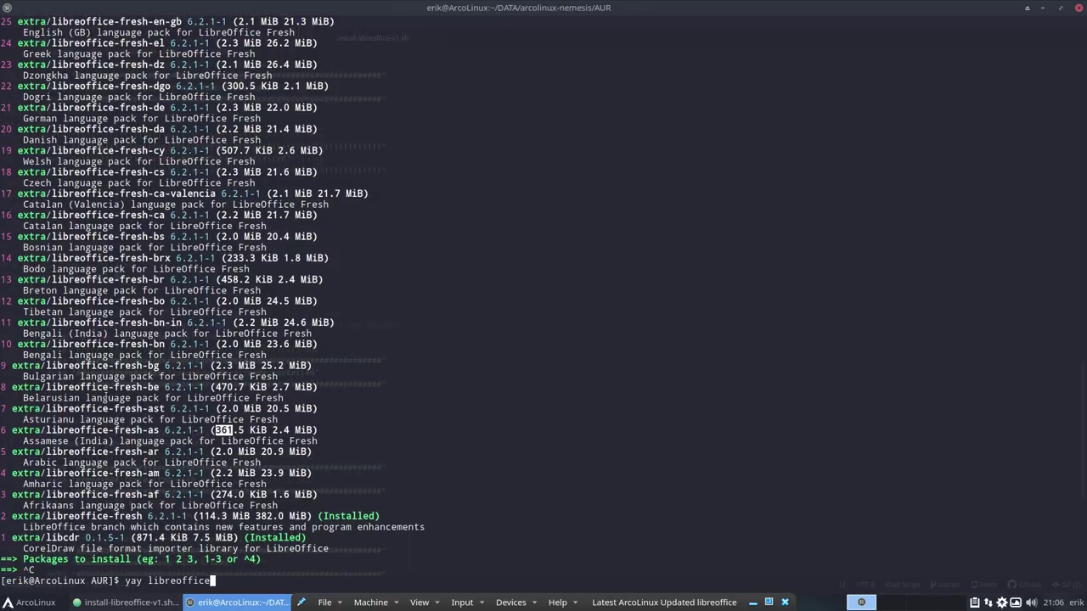
pyautogui.write('german')
pyautogui.press('Return')
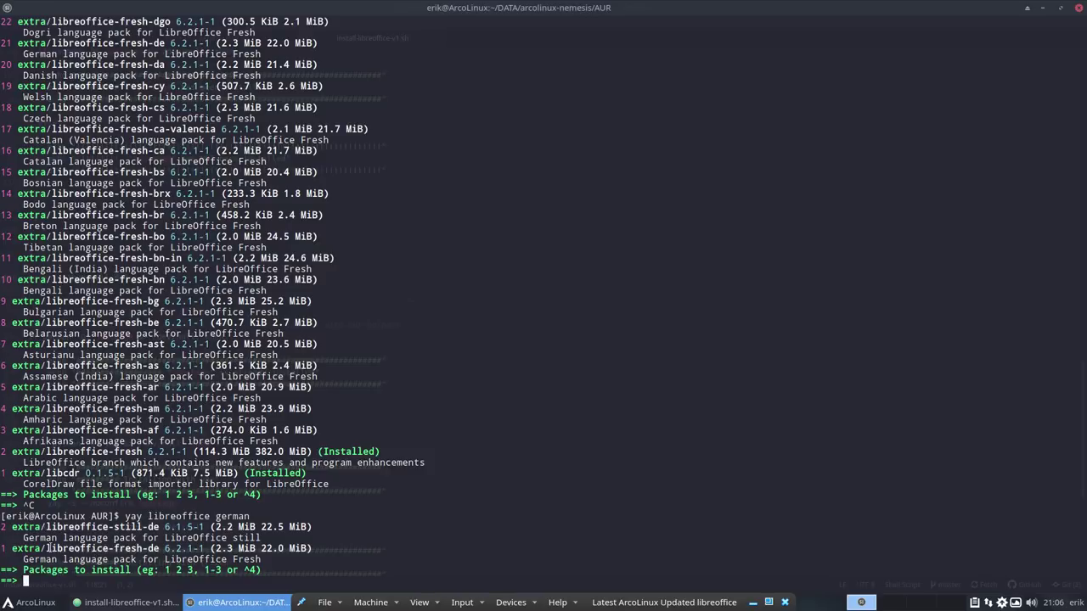
# Step: Copy the package name libreoffice-fresh-de, switch to Atom and paste it on its own line after the script's final fi
pyautogui.moveTo(49, 548); pyautogui.dragTo(159, 548)
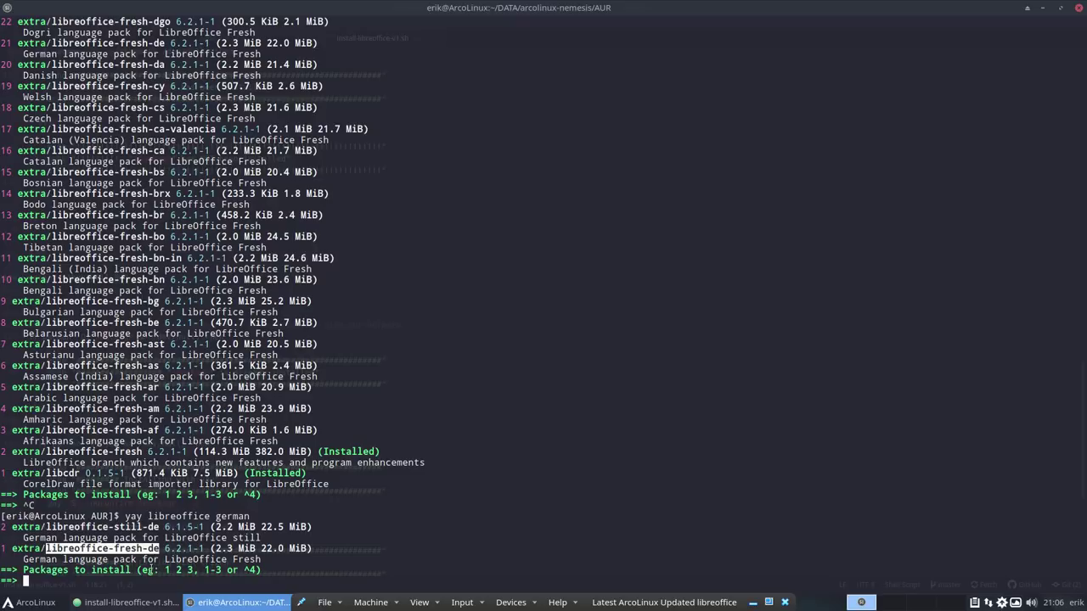
pyautogui.click(128, 602)
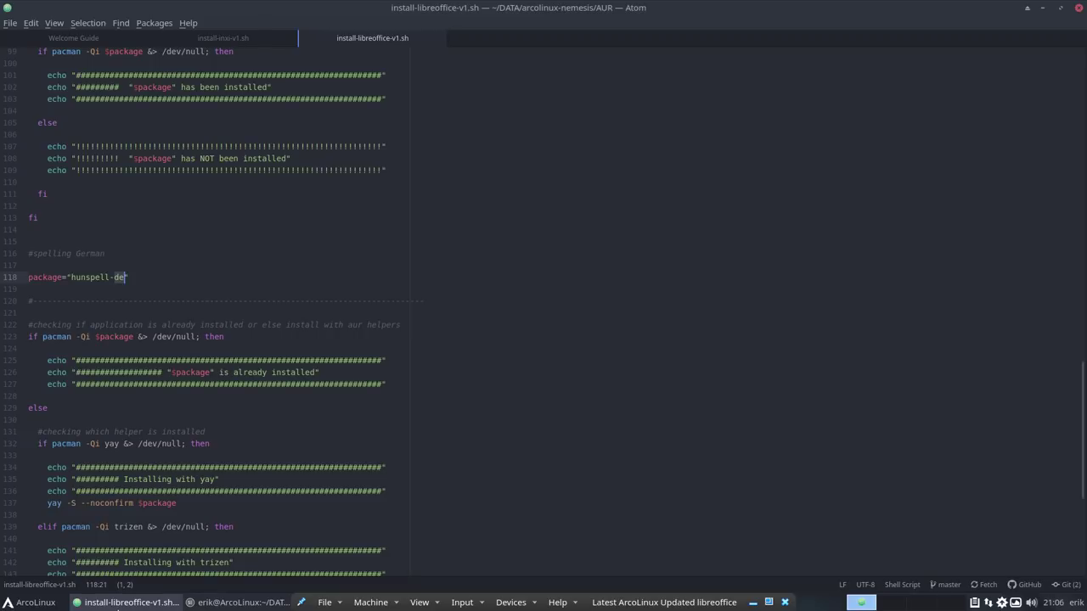
pyautogui.scroll(-1, 138, 361)
pyautogui.scroll(-5, 137, 360)
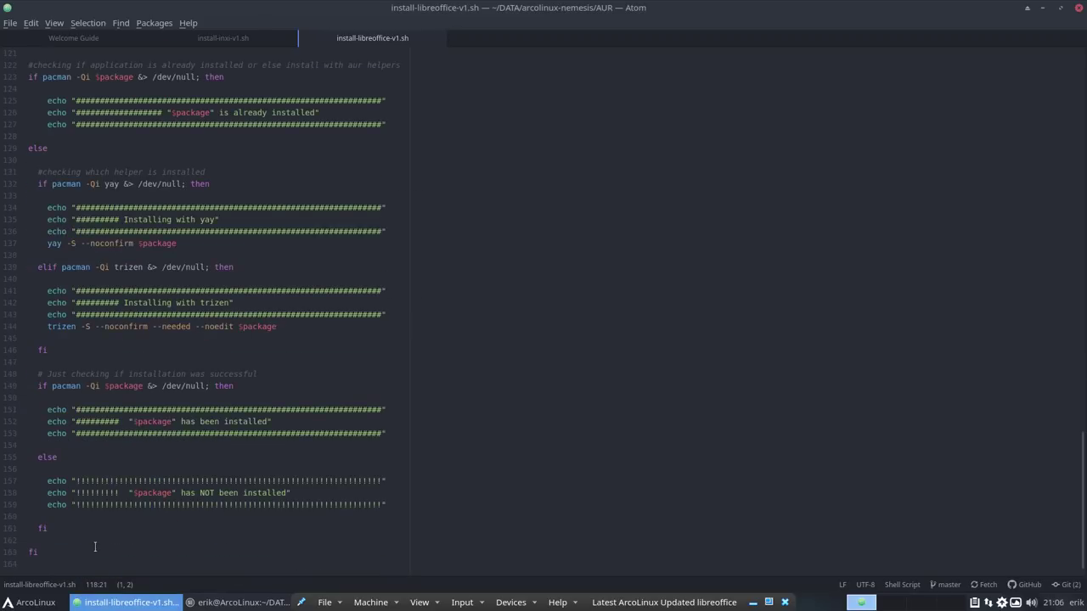
pyautogui.press('Return')
pyautogui.press('Return')
pyautogui.hotkey('ctrl', 'v')
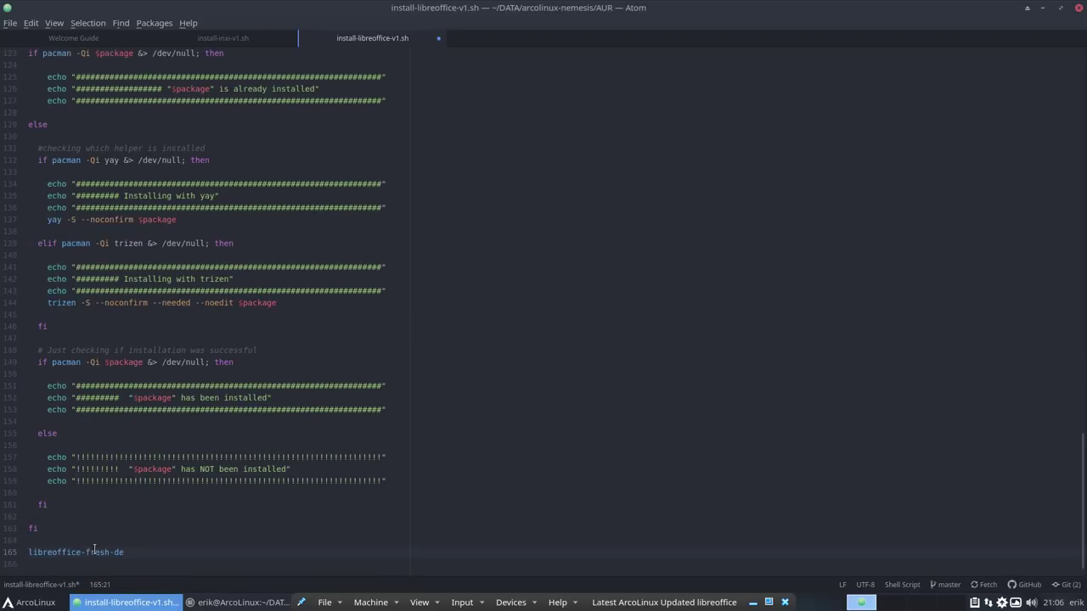
# Step: Copy the whole German spelling block of the script and paste it after the closing fi of the libreoffice-fresh block
pyautogui.moveTo(40, 528); pyautogui.dragTo(1, 82)
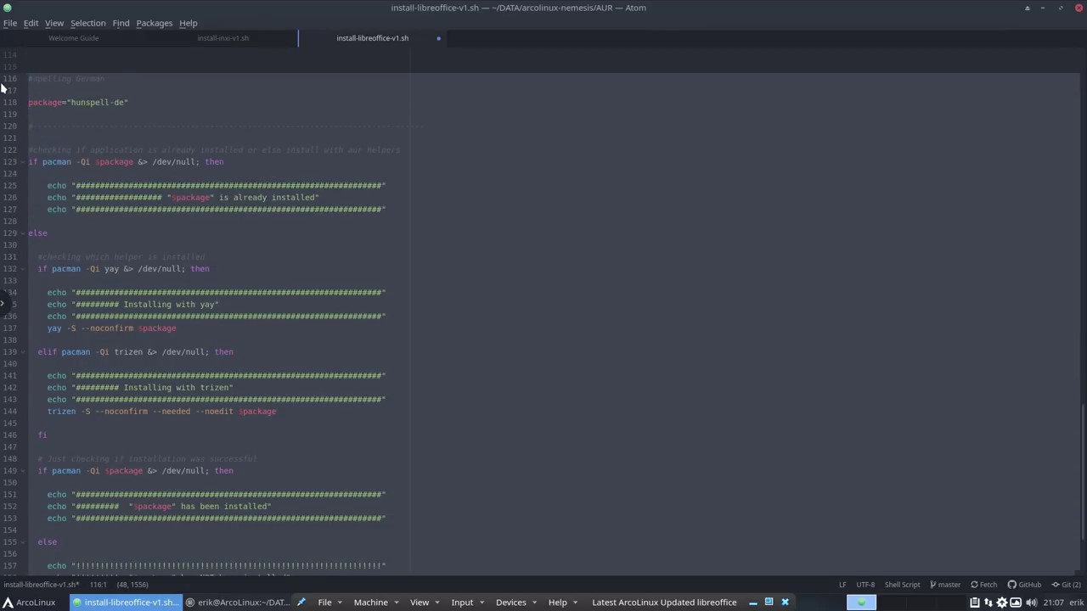
pyautogui.scroll(12, 180, 242)
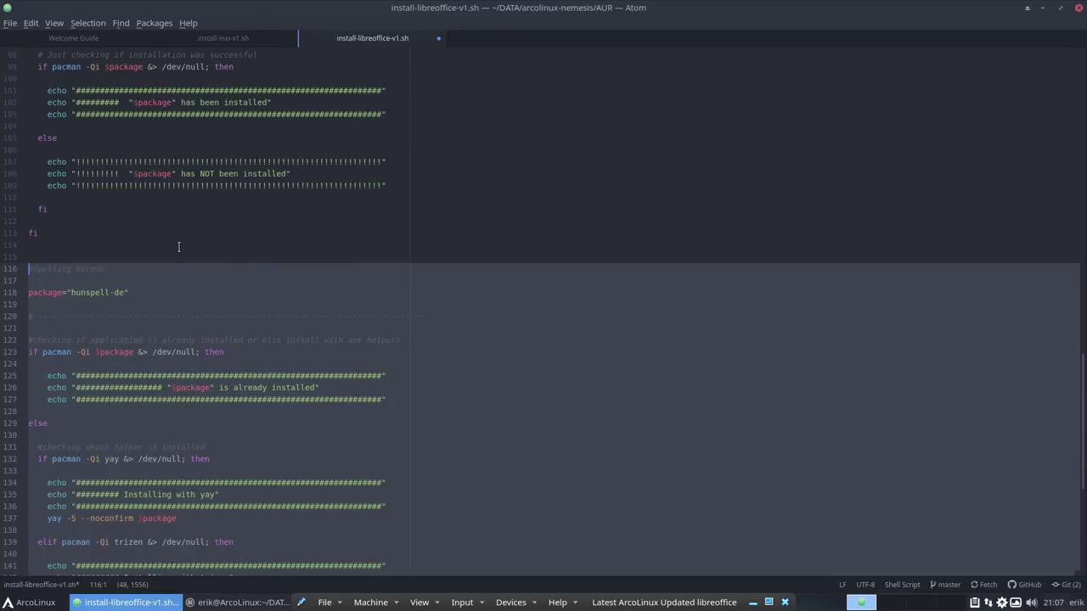
pyautogui.scroll(18, 179, 246)
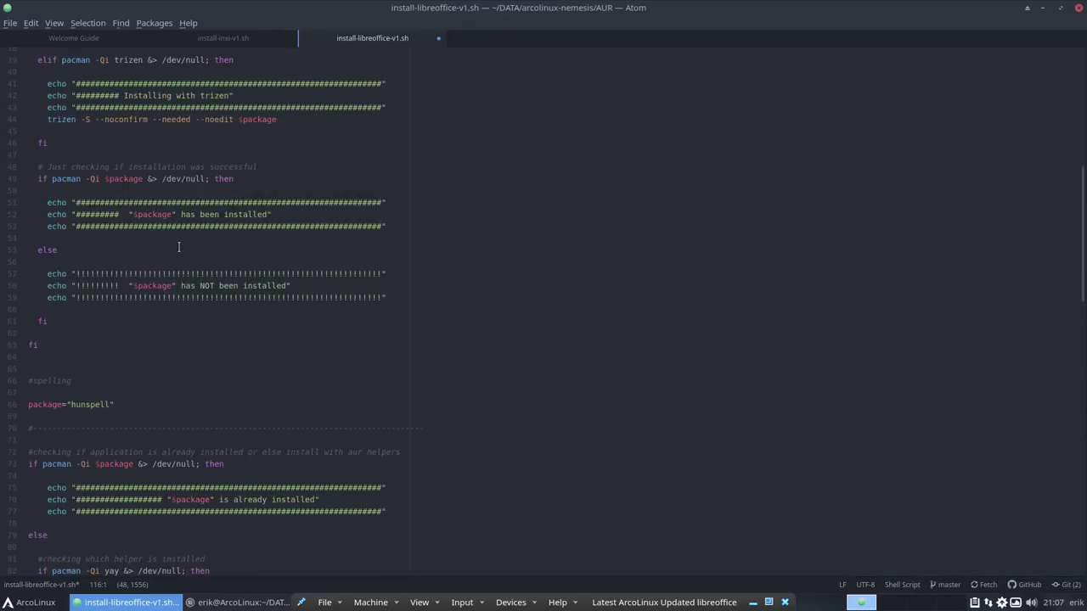
pyautogui.scroll(7, 178, 248)
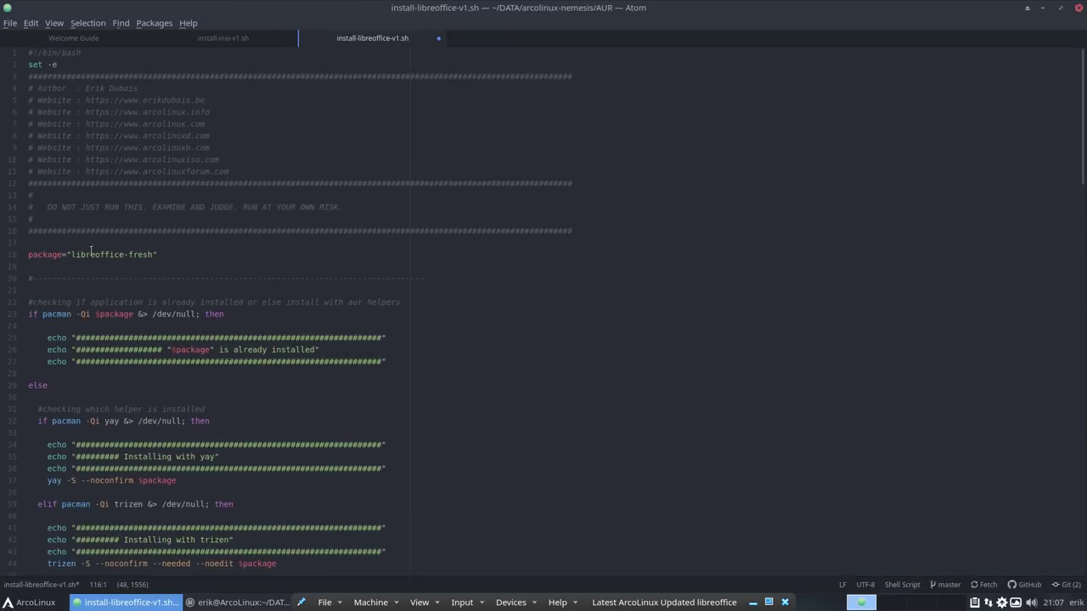
pyautogui.scroll(-11, 103, 417)
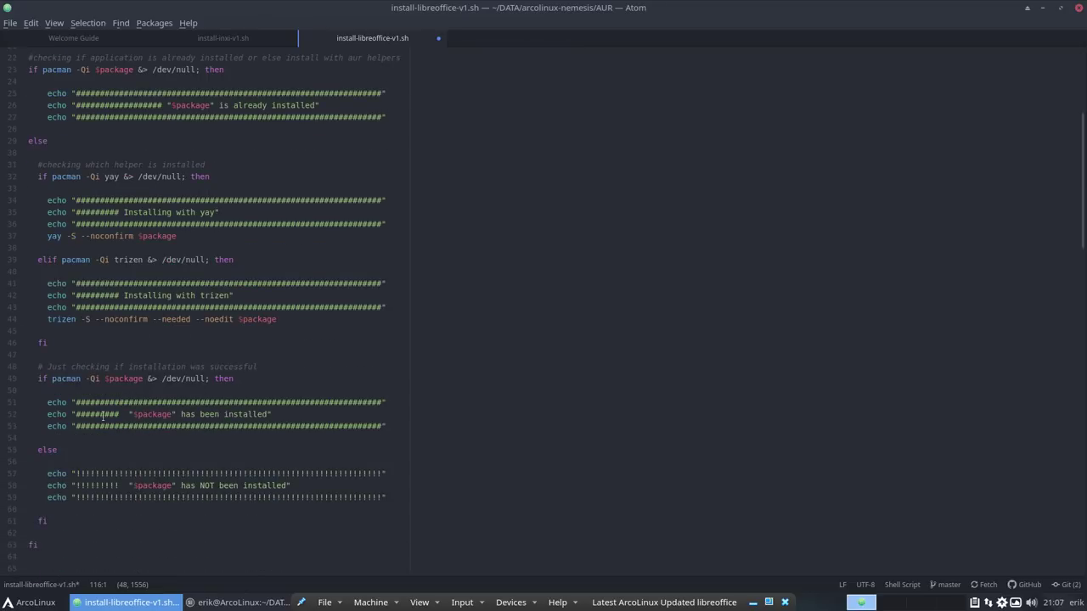
pyautogui.click(70, 385)
pyautogui.press('Return')
pyautogui.press('Return')
pyautogui.press('Return')
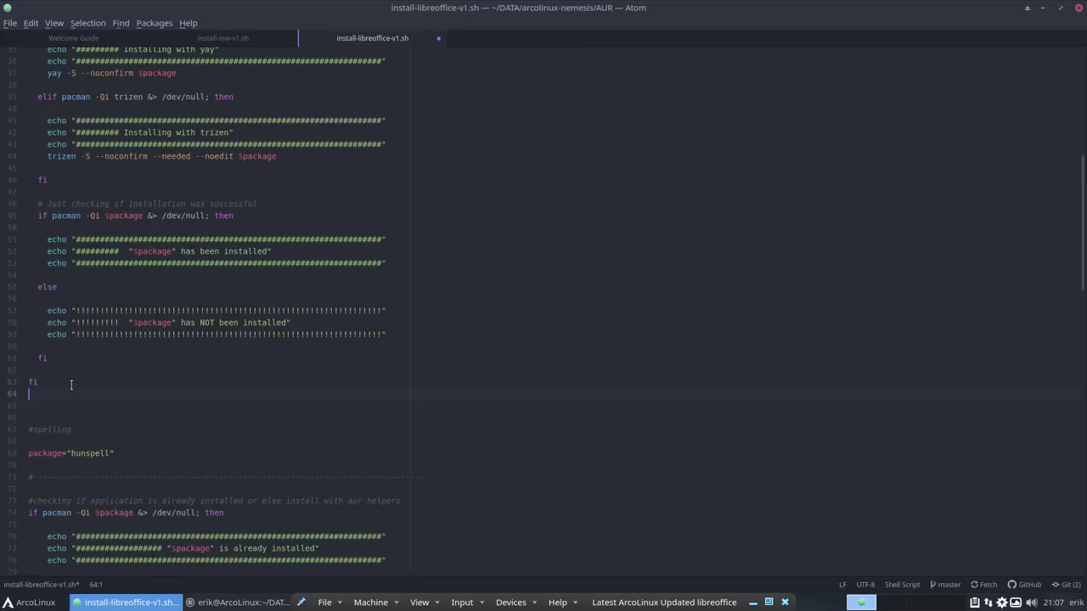
pyautogui.hotkey('ctrl', 'v')
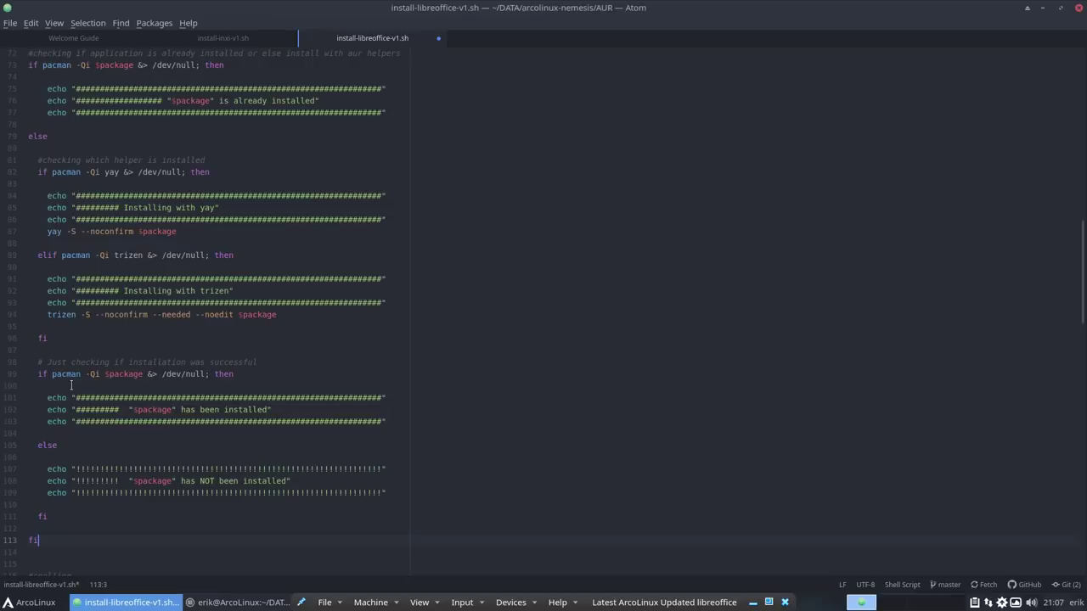
# Step: Cut libreoffice-fresh-de from the script's last line, replace the package name hunspell-de in the first German block with it, and save
pyautogui.scroll(-20, 70, 384)
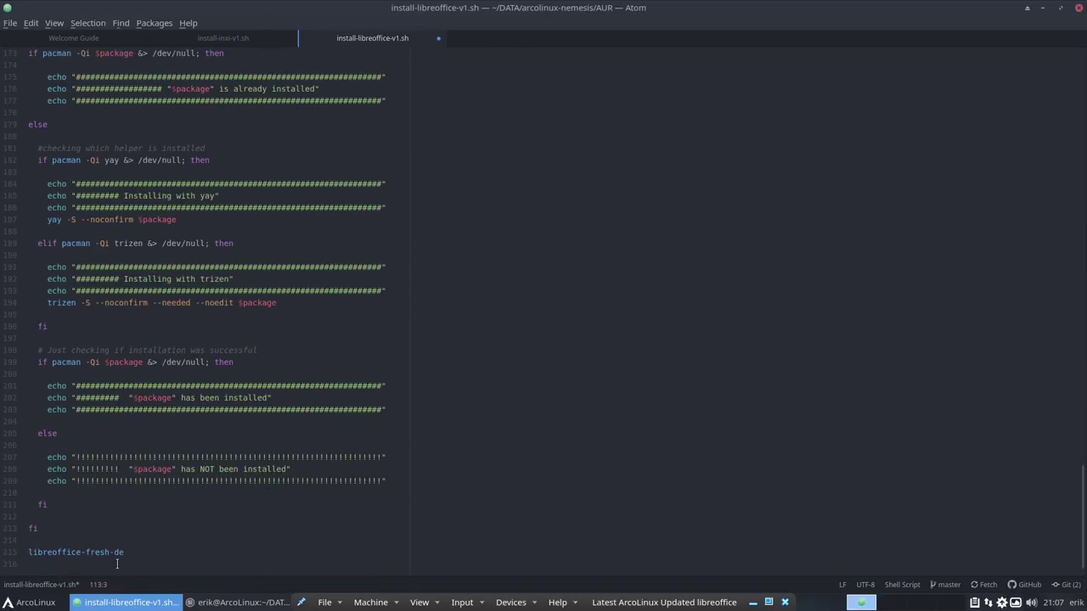
pyautogui.moveTo(129, 552); pyautogui.dragTo(12, 560)
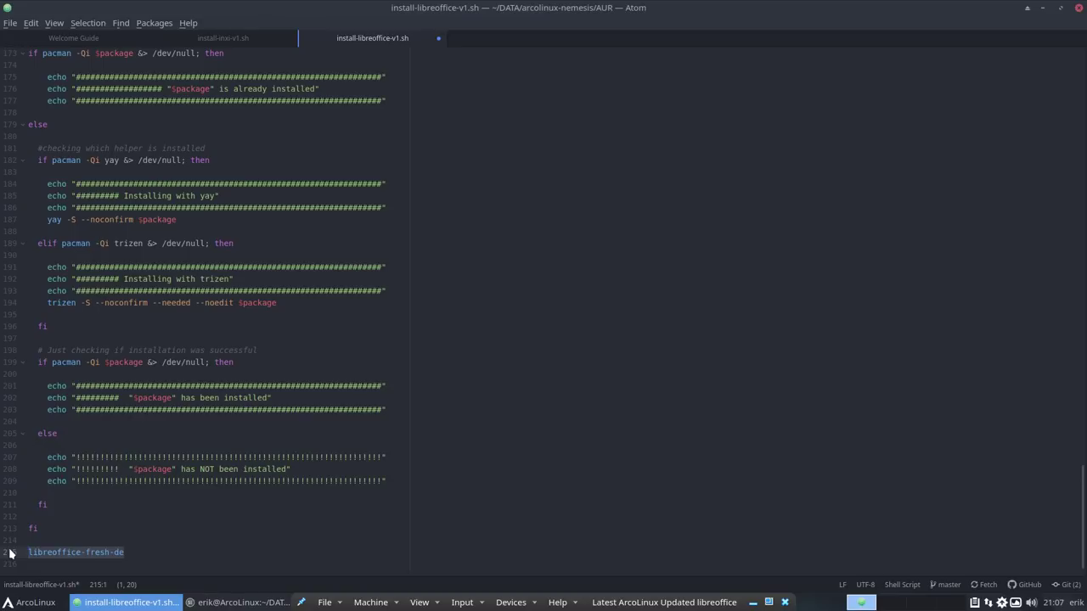
pyautogui.hotkey('ctrl', 'x')
pyautogui.scroll(20, 199, 522)
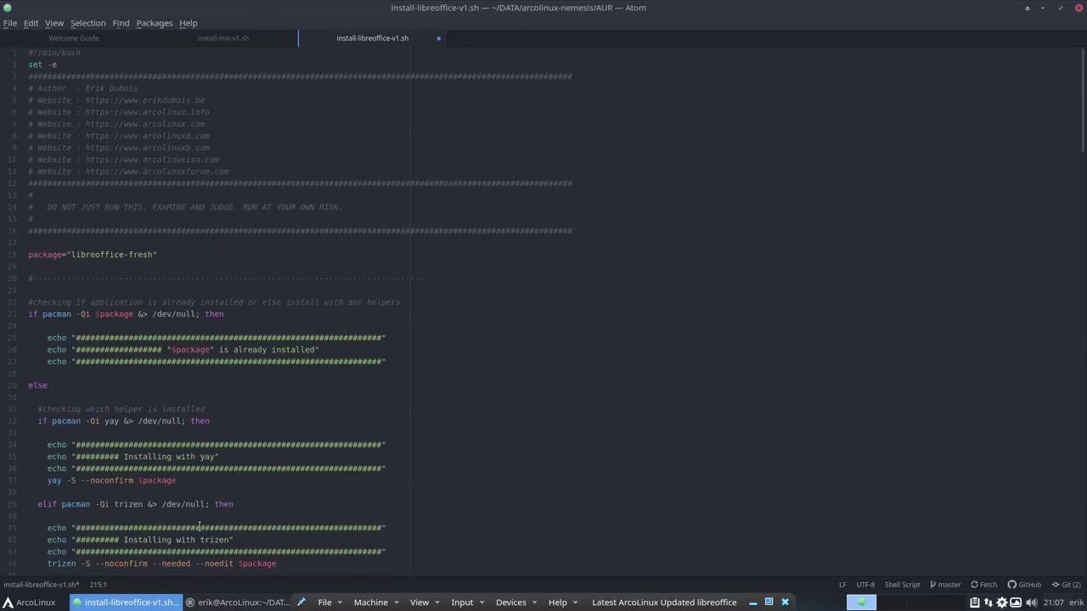
pyautogui.scroll(-10, 199, 527)
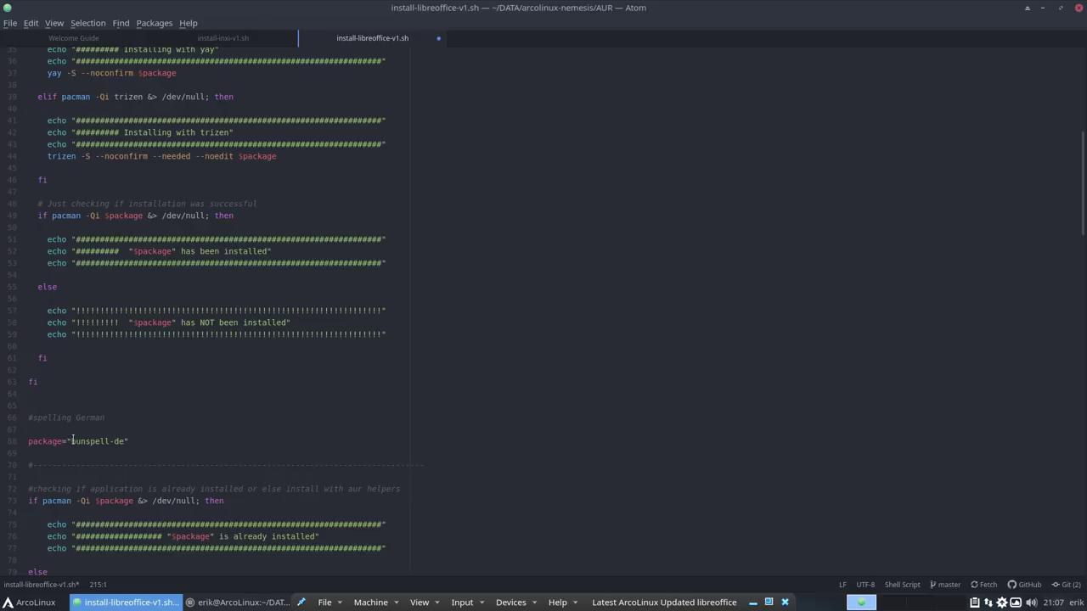
pyautogui.moveTo(72, 441); pyautogui.dragTo(125, 441)
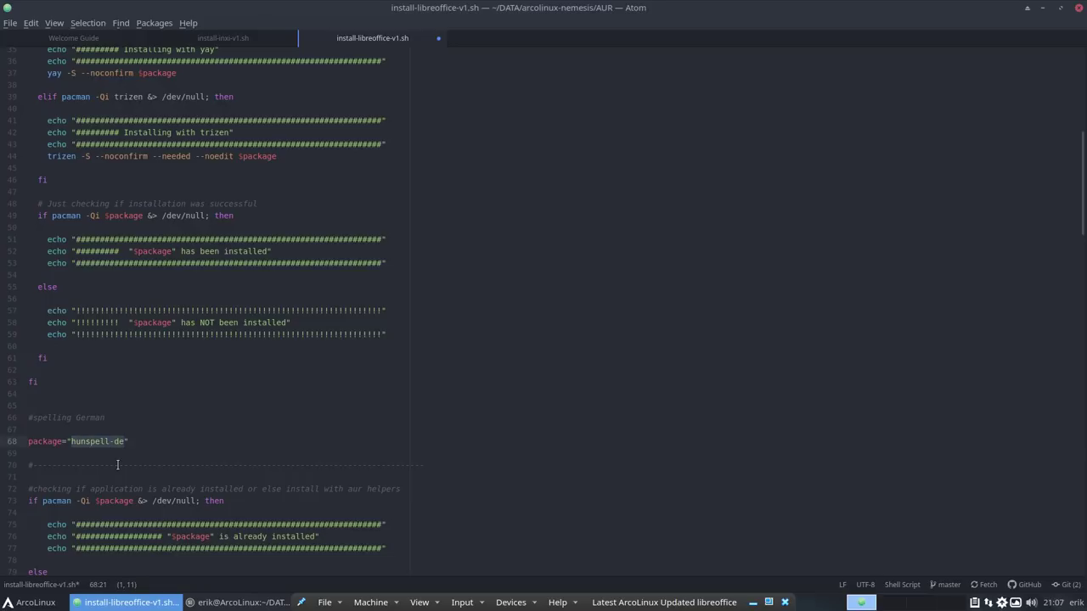
pyautogui.hotkey('ctrl', 'v')
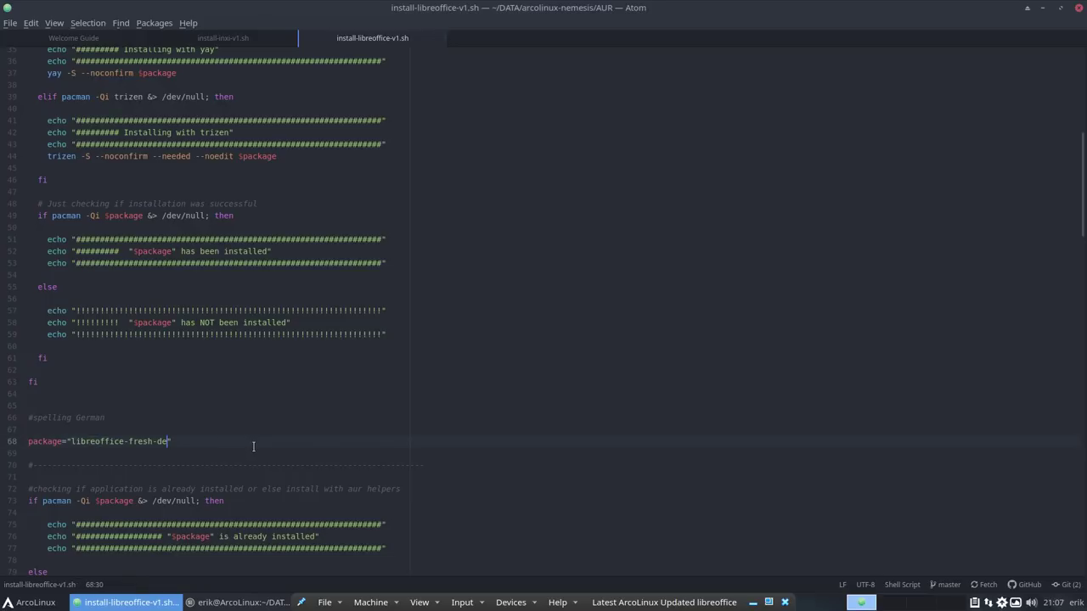
pyautogui.scroll(-20, 253, 446)
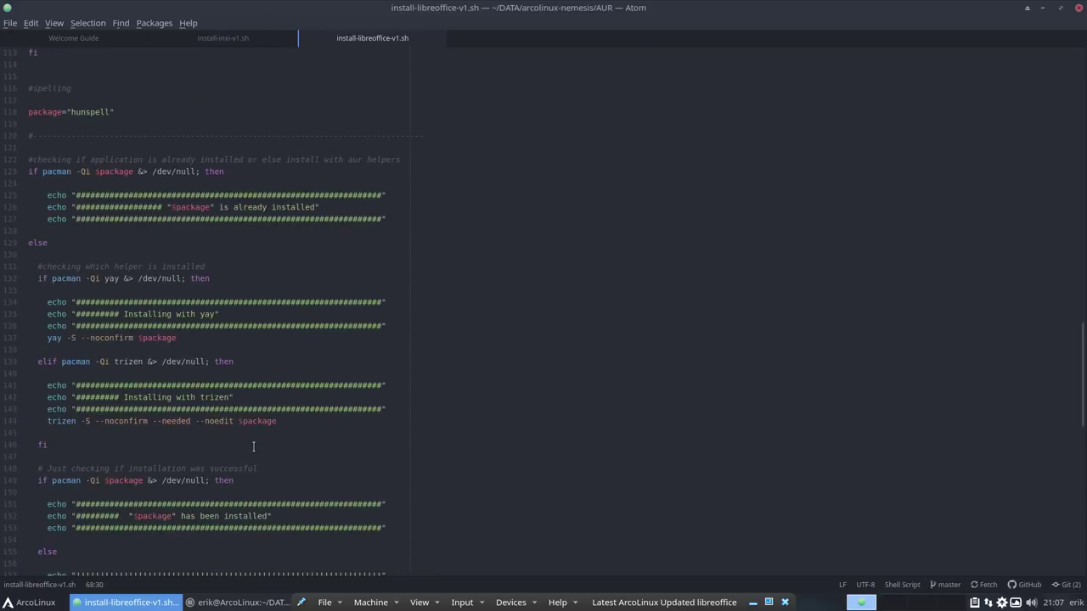
pyautogui.scroll(-13, 253, 445)
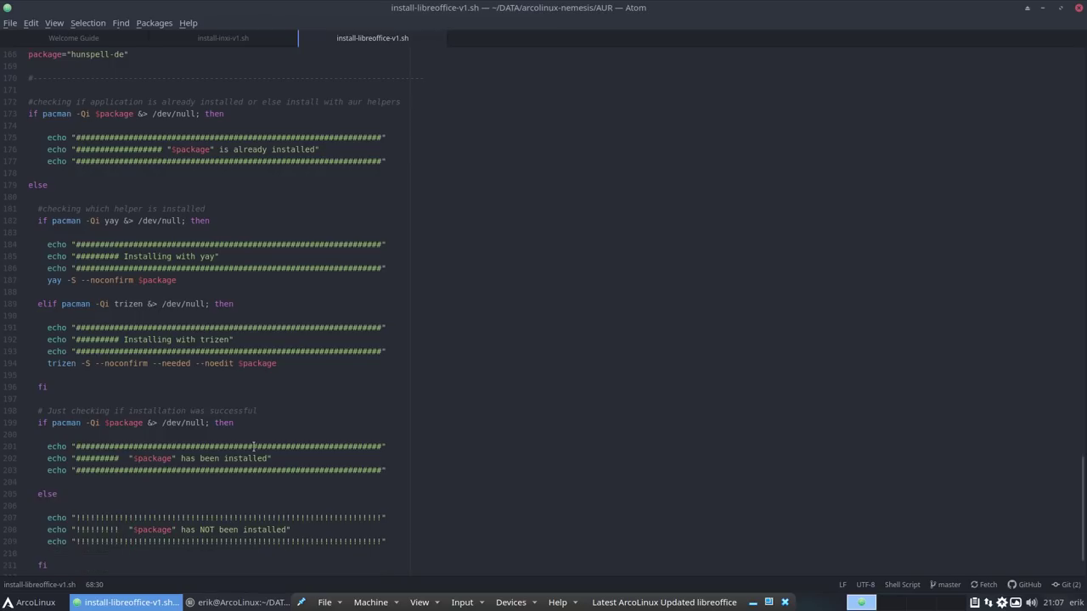
pyautogui.scroll(-1, 253, 446)
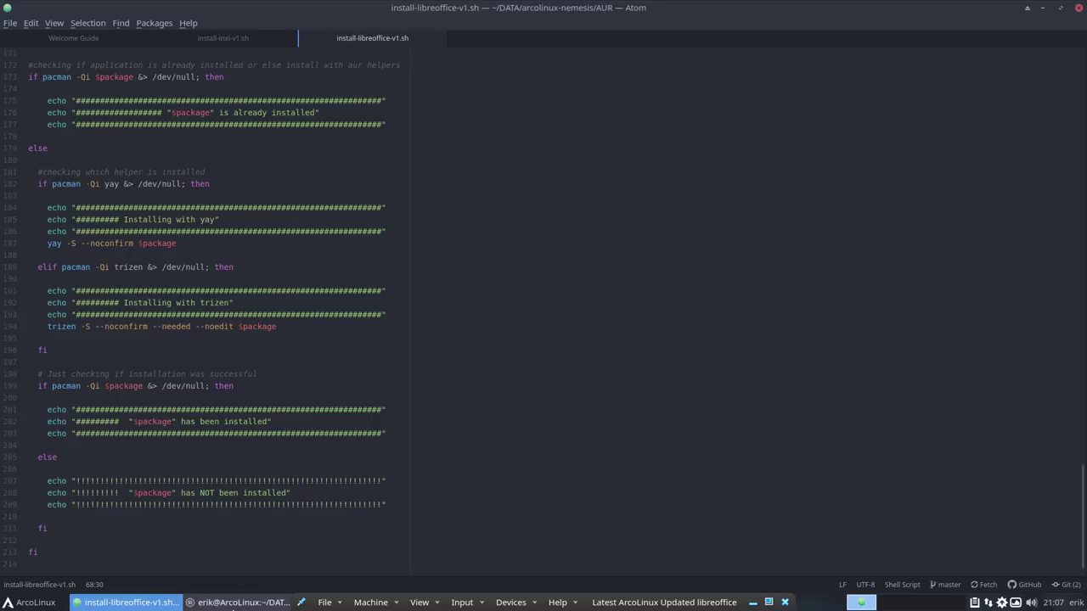
# Step: Switch to the terminal, cancel the package prompt and rerun ./install-libreoffice-v1.sh
pyautogui.click(238, 603)
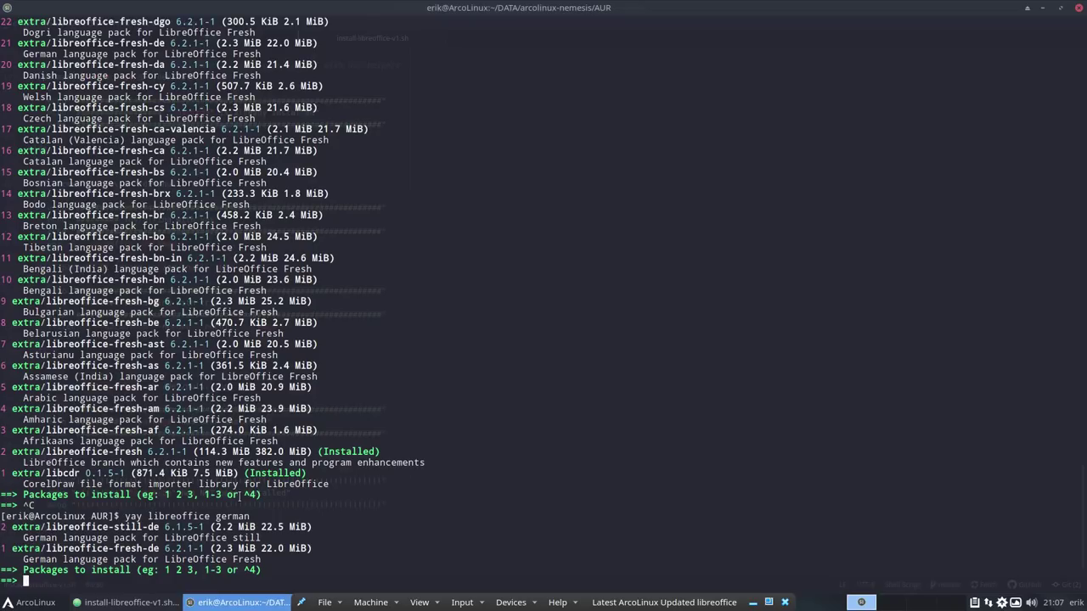
pyautogui.hotkey('ctrl', 'c')
pyautogui.press('Up')
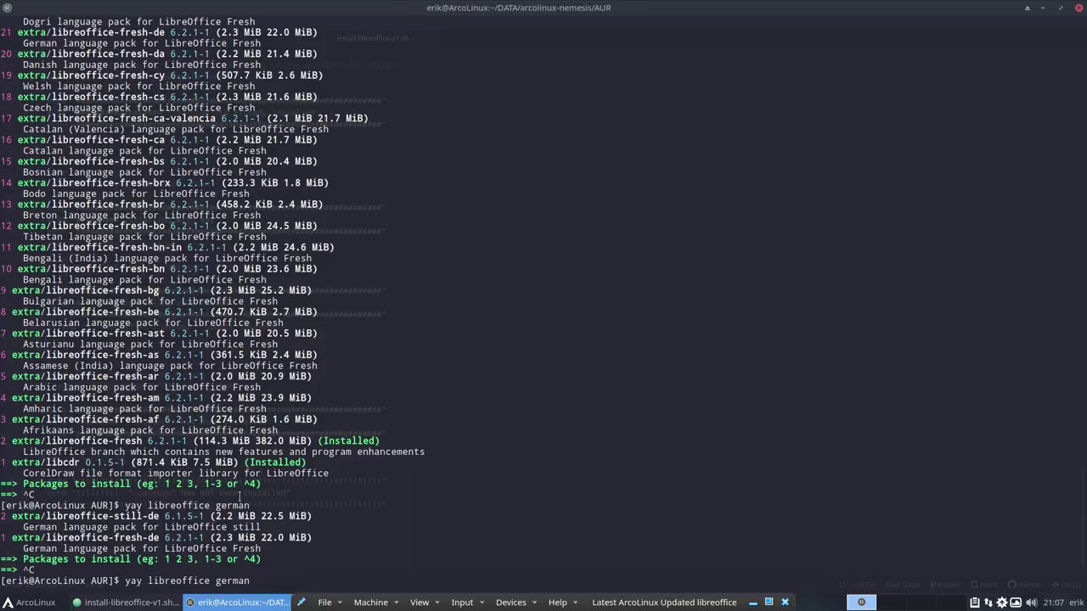
pyautogui.press('BackSpace')
pyautogui.press('BackSpace')
pyautogui.press('BackSpace')
pyautogui.press('BackSpace')
pyautogui.press('BackSpace')
pyautogui.press('BackSpace')
pyautogui.press('BackSpace')
pyautogui.press('Up')
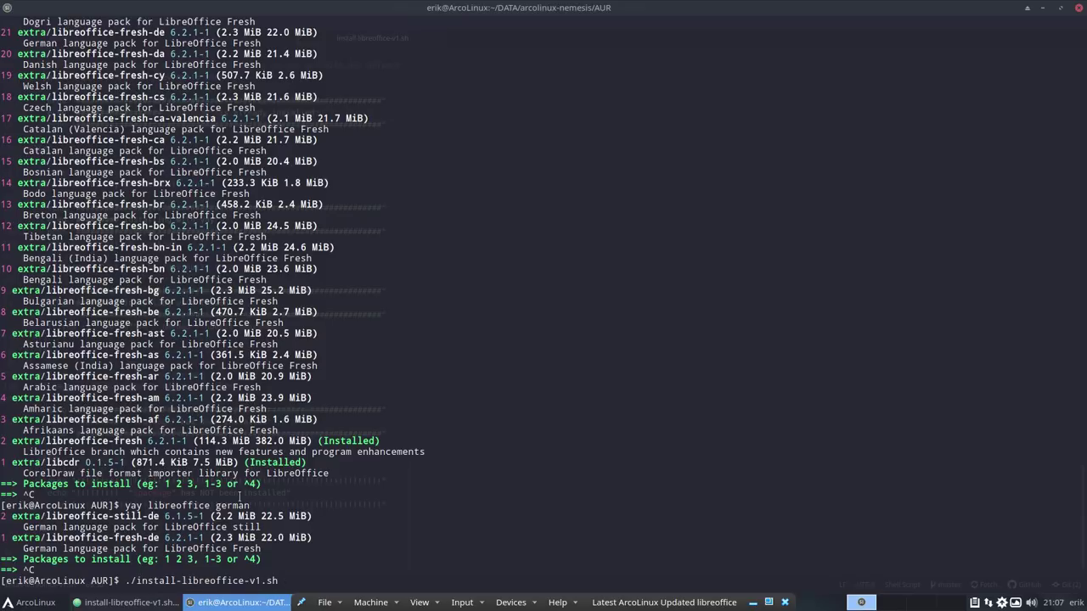
pyautogui.press('Return')
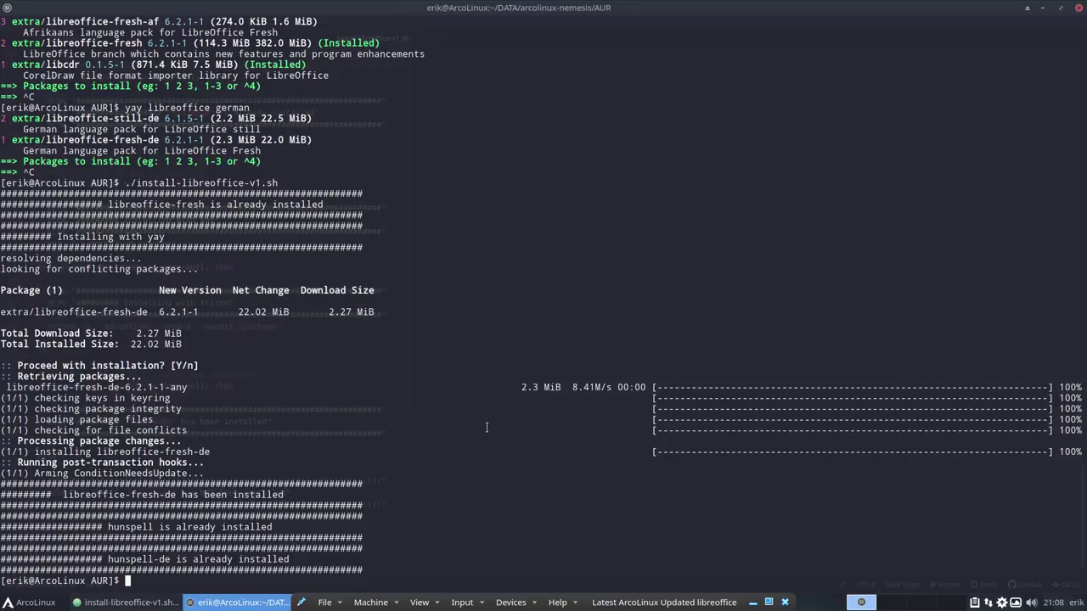
# Step: Bring up the ArchWiki LibreOffice page, find LibreOffice in the application launcher with lib, launch it and maximise its window
pyautogui.click(448, 603)
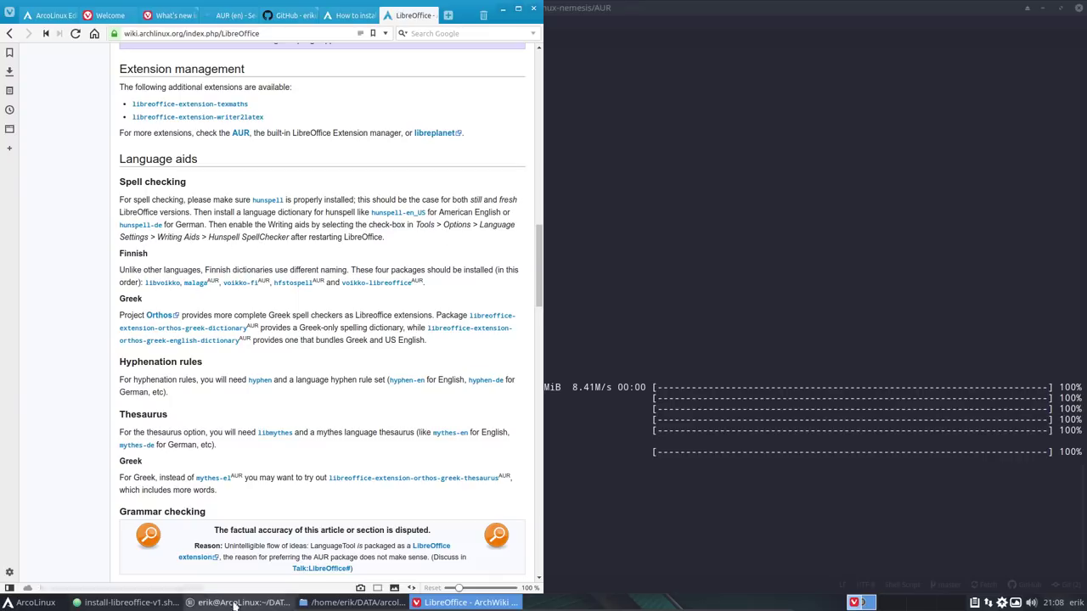
pyautogui.click(8, 605)
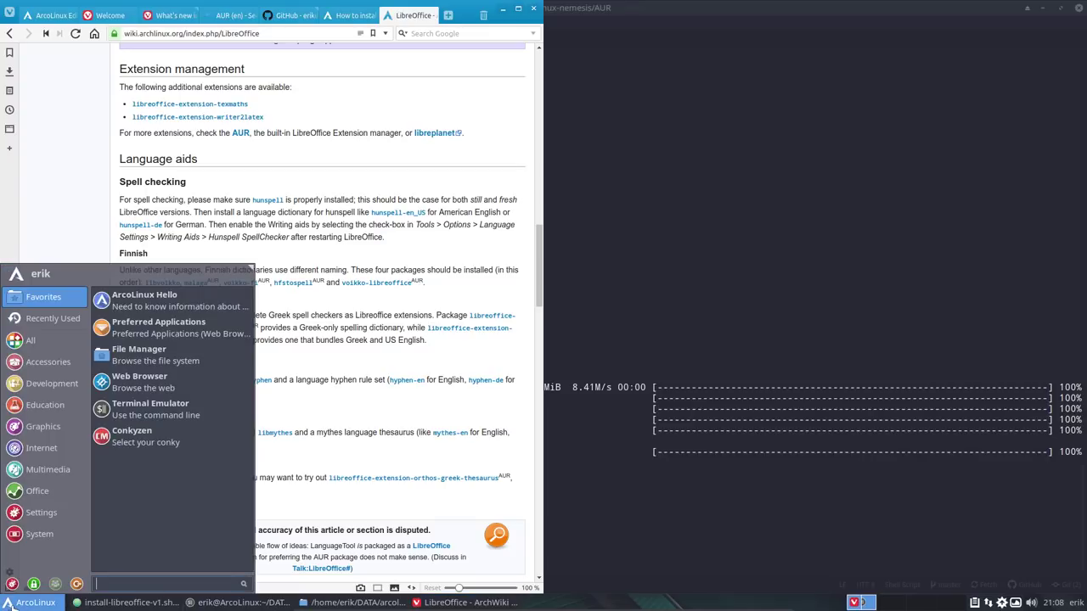
pyautogui.write('lib')
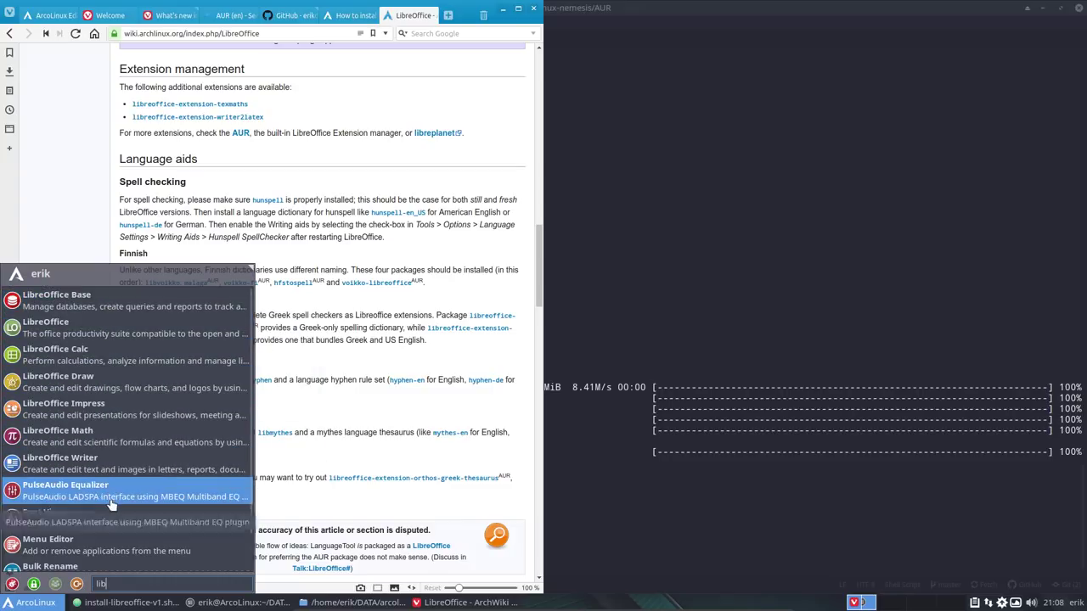
pyautogui.click(73, 332)
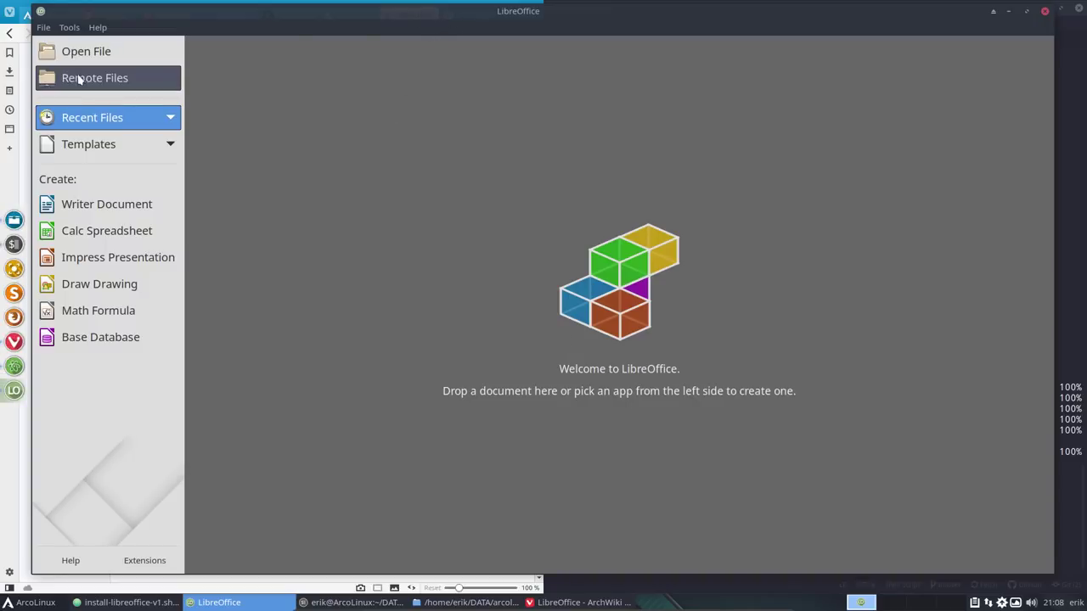
pyautogui.moveTo(496, 14)
pyautogui.mouseDown()
pyautogui.moveTo(514, 241)
pyautogui.moveTo(507, 376)
pyautogui.moveTo(481, 17)
pyautogui.mouseUp()
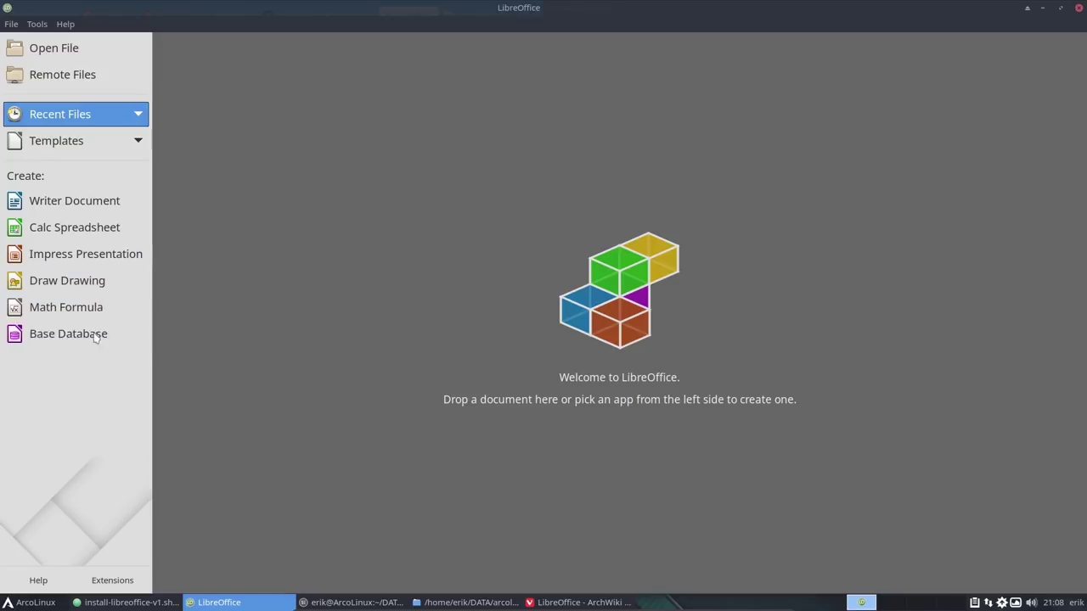
# Step: Look through the LibreOffice extensions website from the Start Center, close its tab and minimise the browser
pyautogui.click(104, 584)
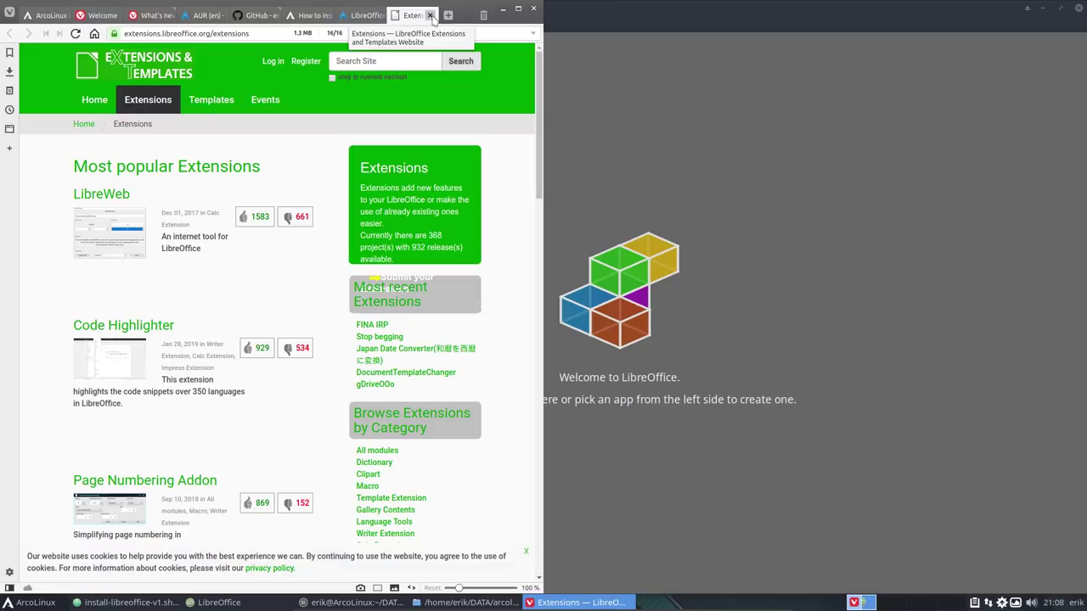
pyautogui.scroll(-15, 288, 272)
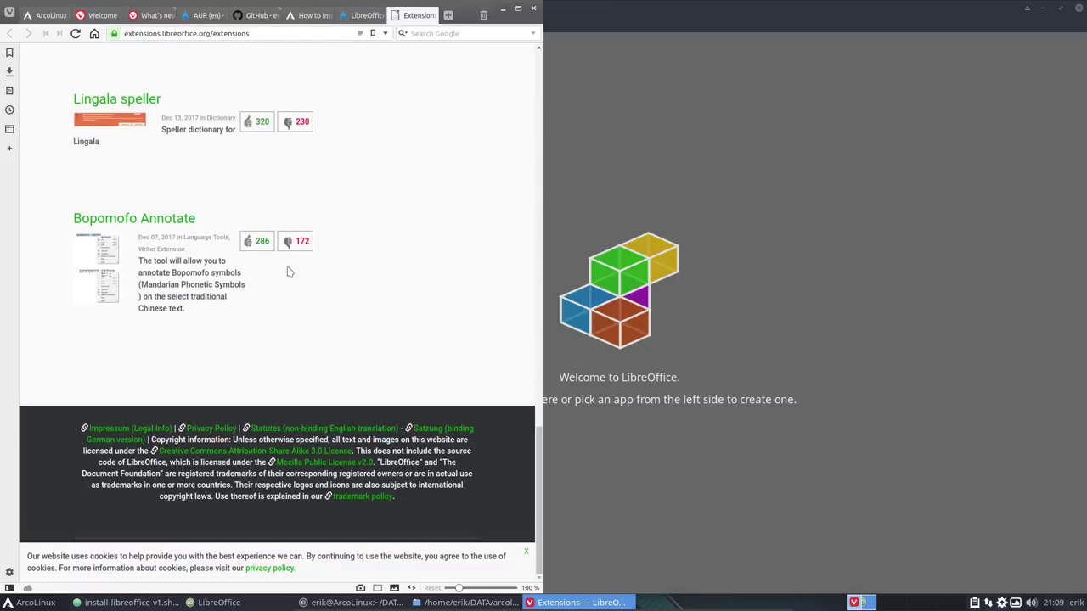
pyautogui.click(435, 15)
pyautogui.click(505, 8)
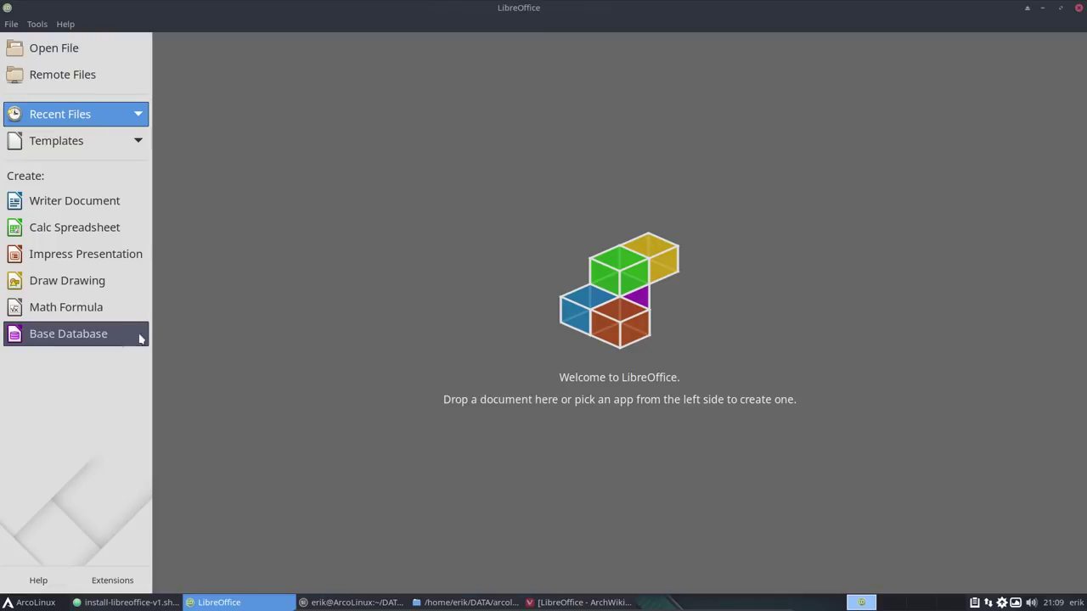
# Step: Open the Languages page under Language Settings in LibreOffice's options, checking the ArchWiki spell-checking instructions for the path
pyautogui.click(43, 24)
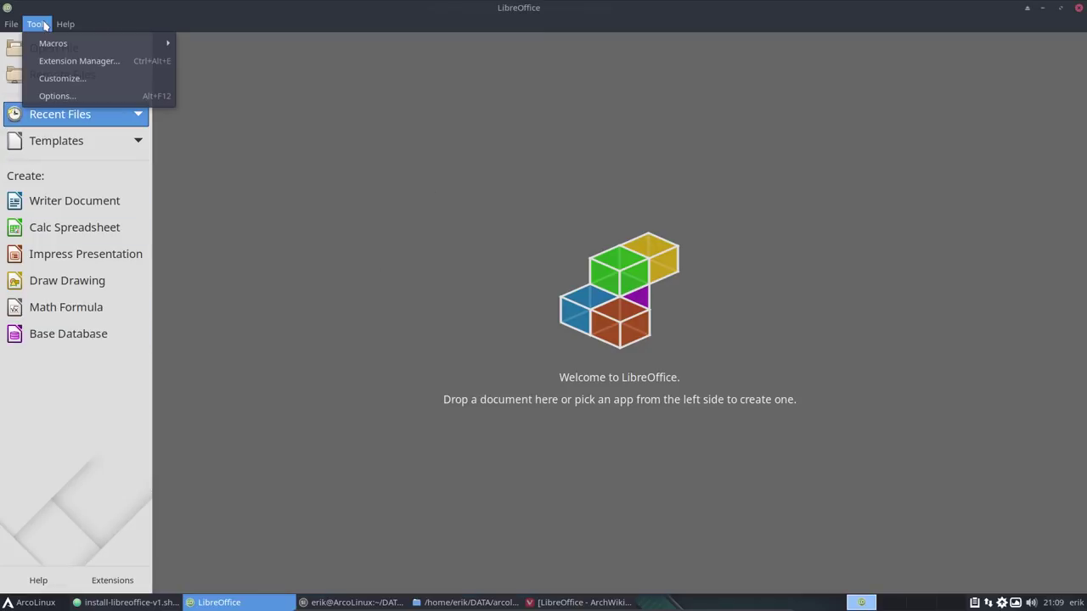
pyautogui.click(71, 95)
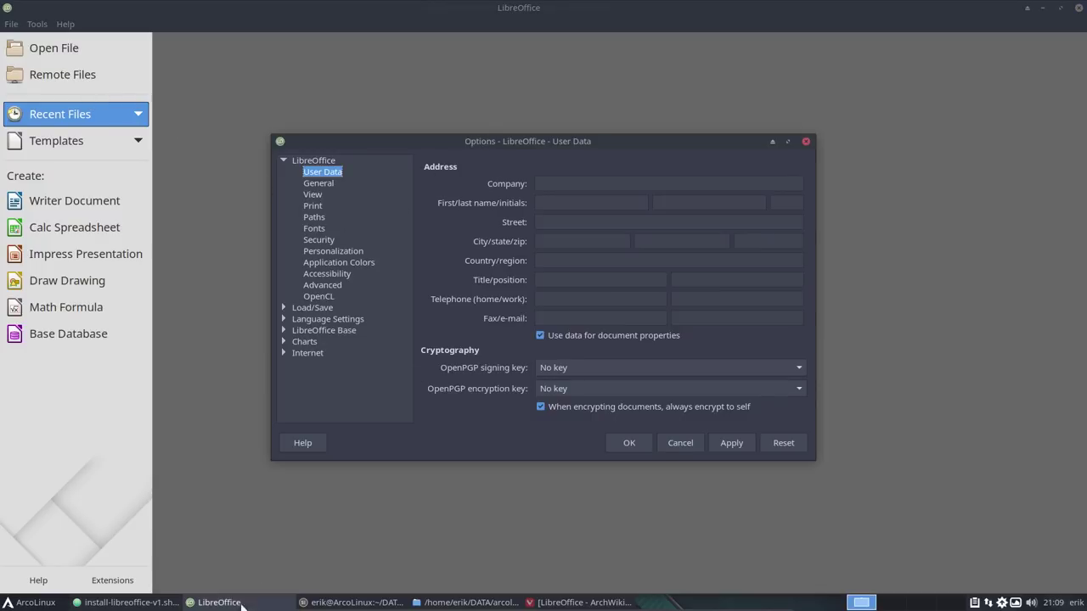
pyautogui.click(593, 603)
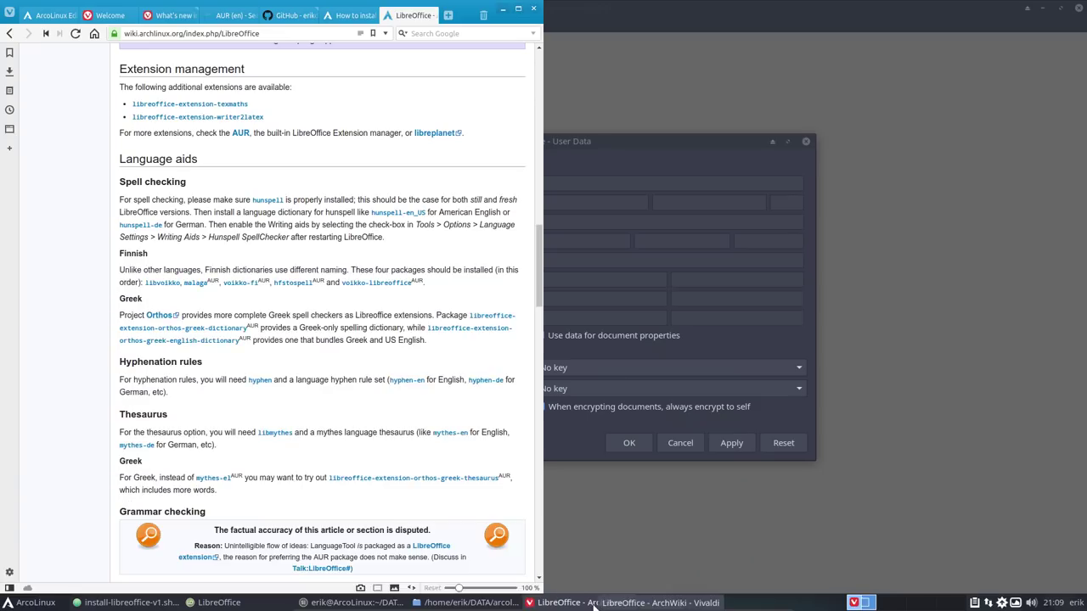
pyautogui.click(593, 603)
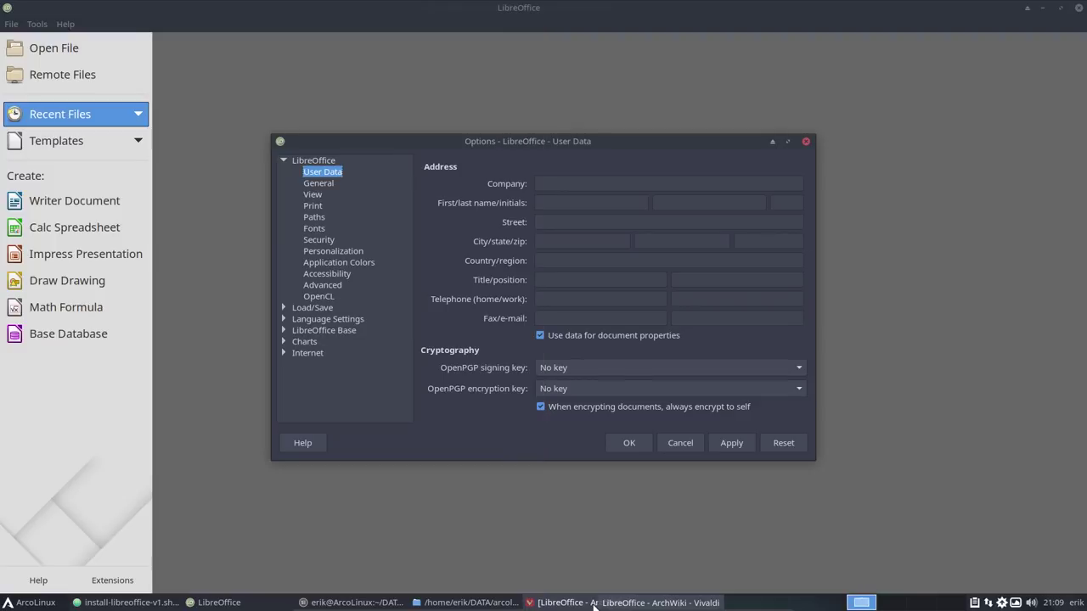
pyautogui.click(322, 319)
pyautogui.click(283, 318)
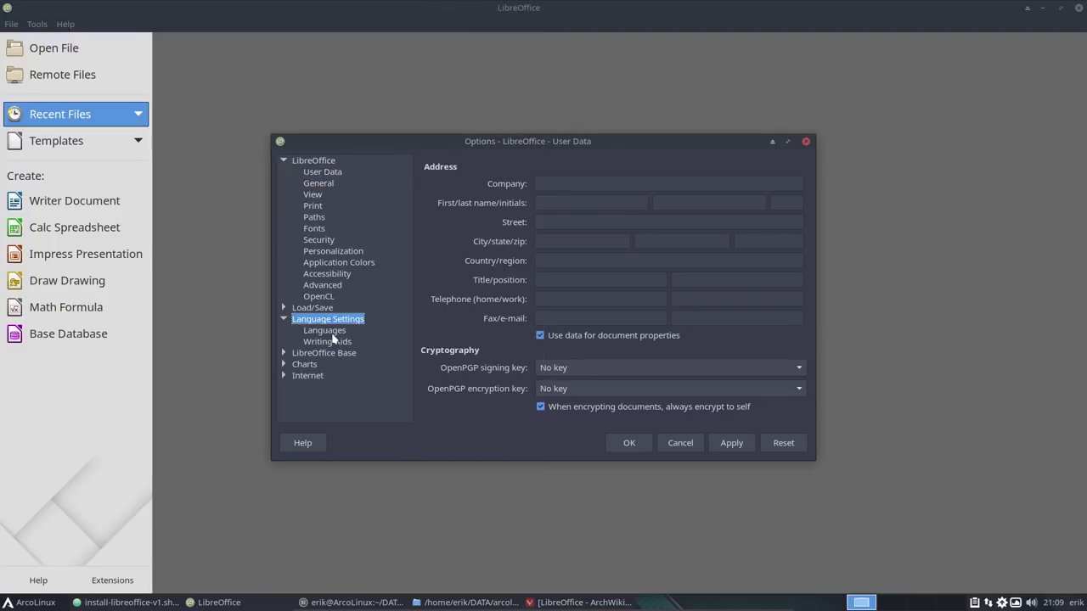
pyautogui.click(324, 330)
pyautogui.click(560, 603)
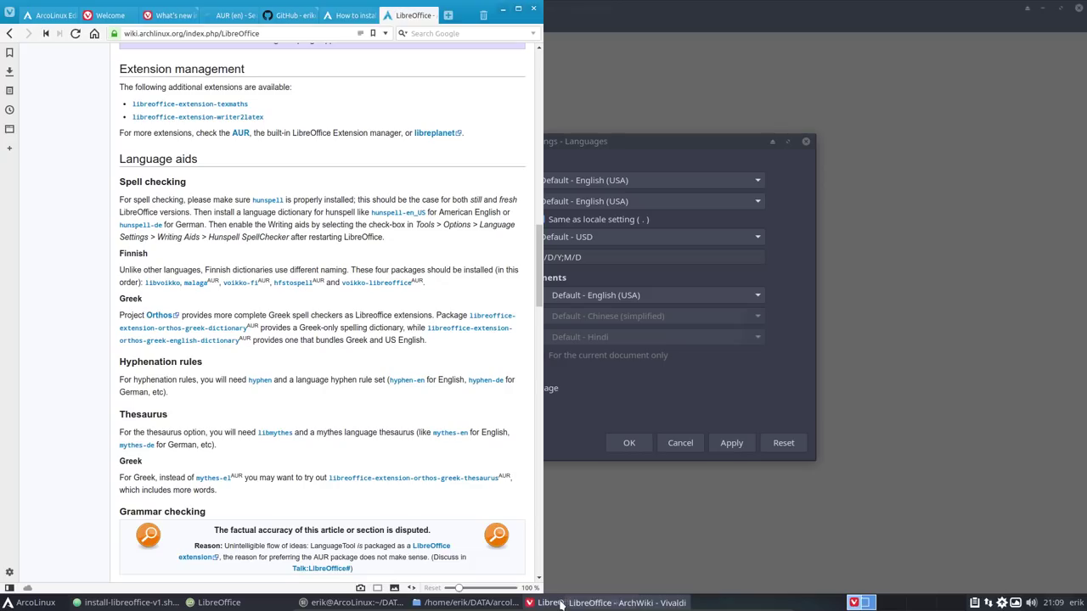
pyautogui.click(560, 603)
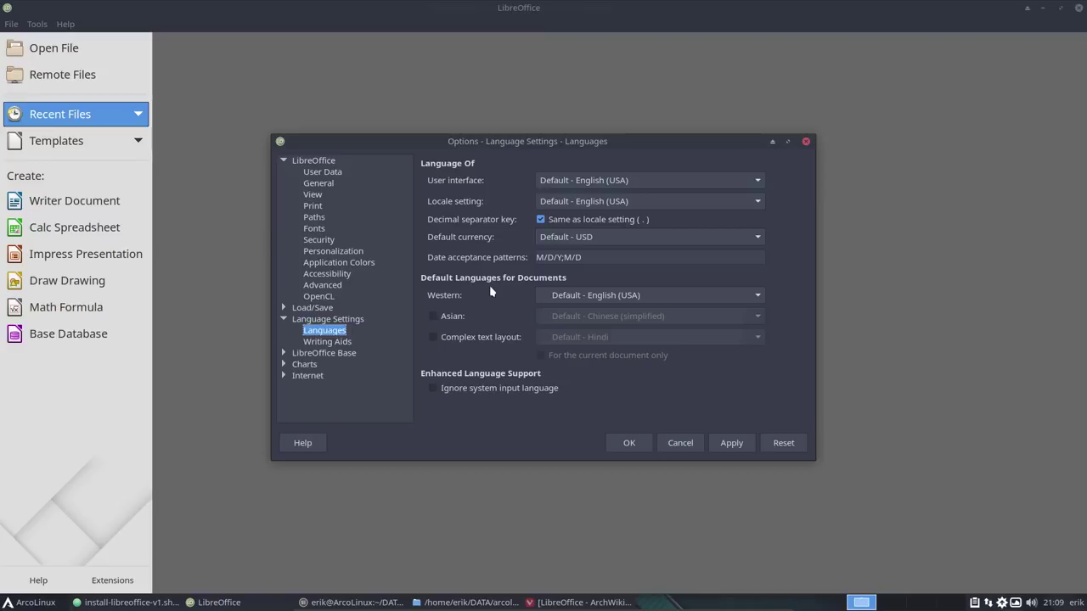
# Step: Set both the user interface language and the locale setting to German (Germany)
pyautogui.click(600, 182)
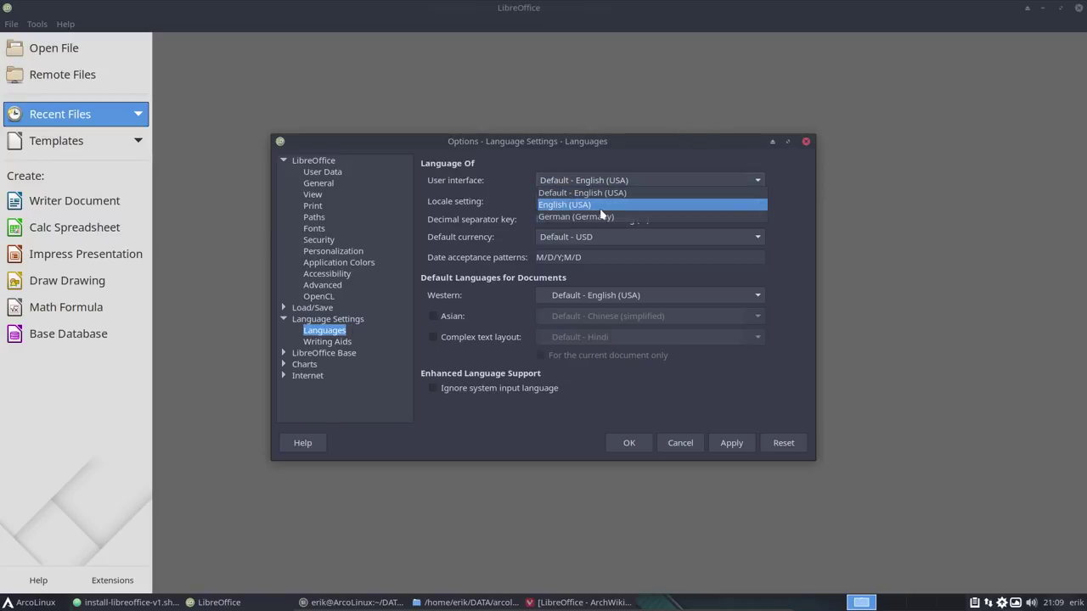
pyautogui.click(608, 217)
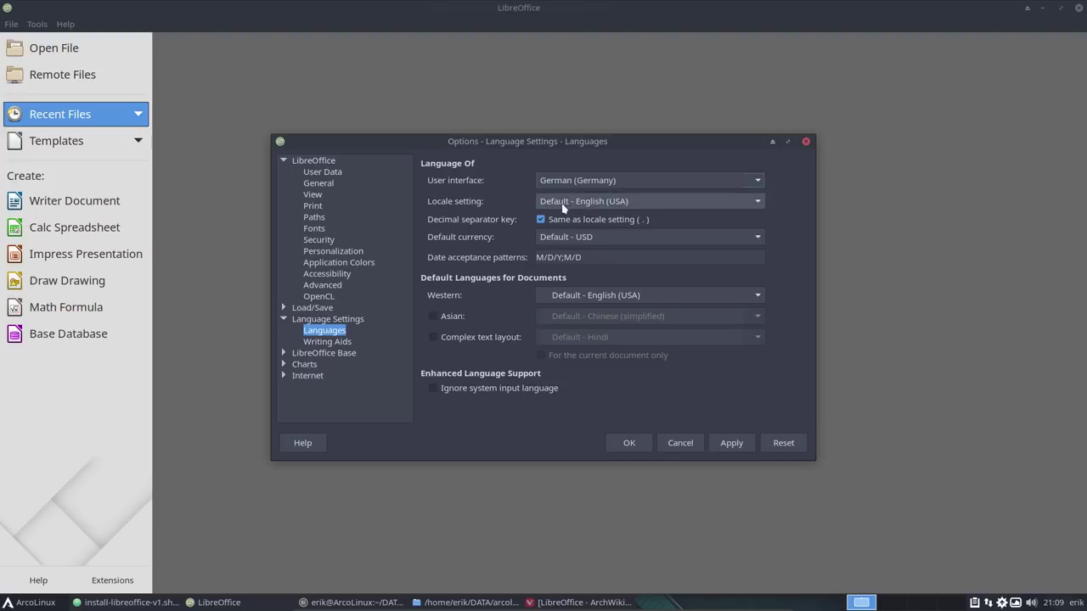
pyautogui.click(599, 204)
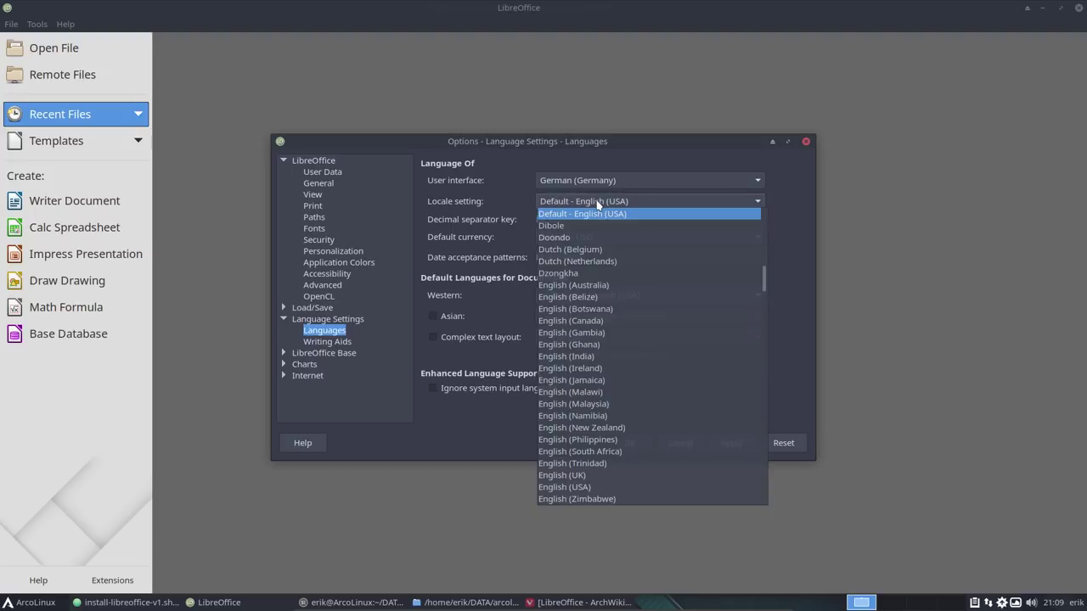
pyautogui.scroll(-3, 606, 294)
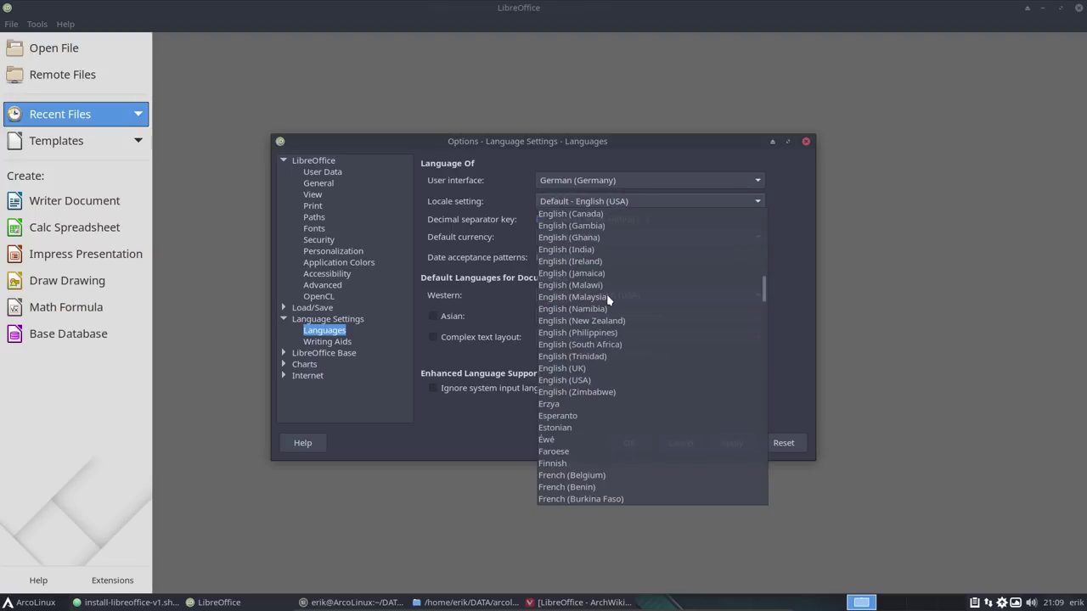
pyautogui.scroll(-8, 606, 294)
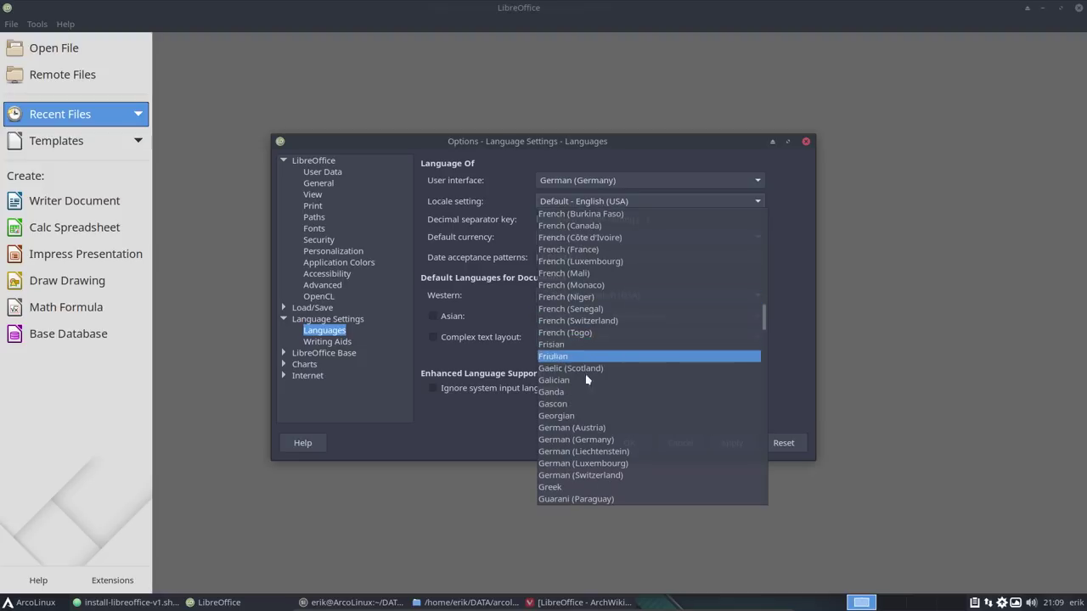
pyautogui.click(605, 440)
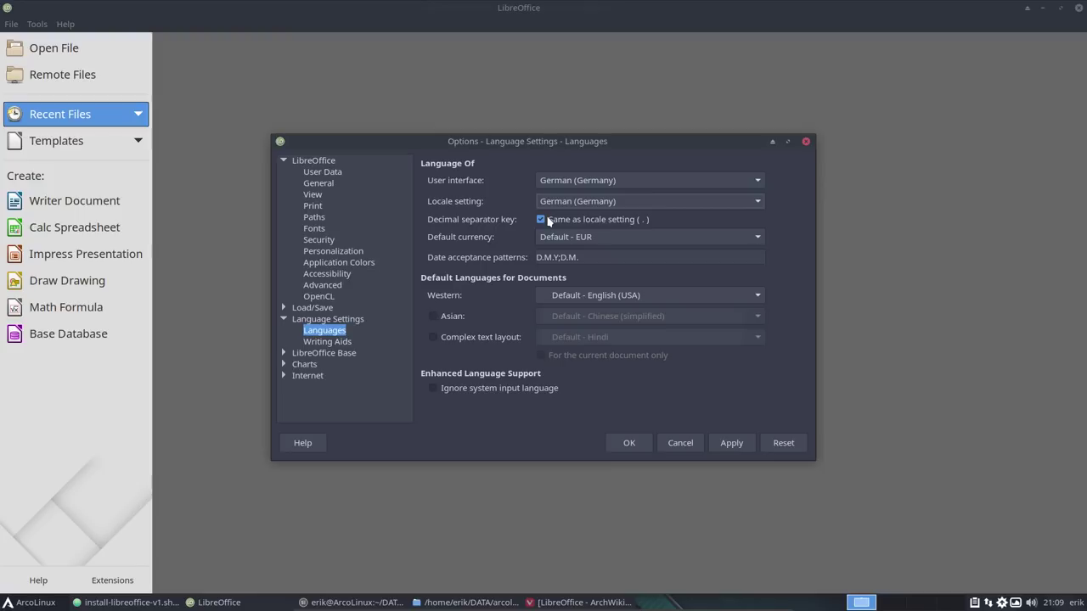
# Step: Set the default Western language for documents to German (Germany)
pyautogui.click(595, 299)
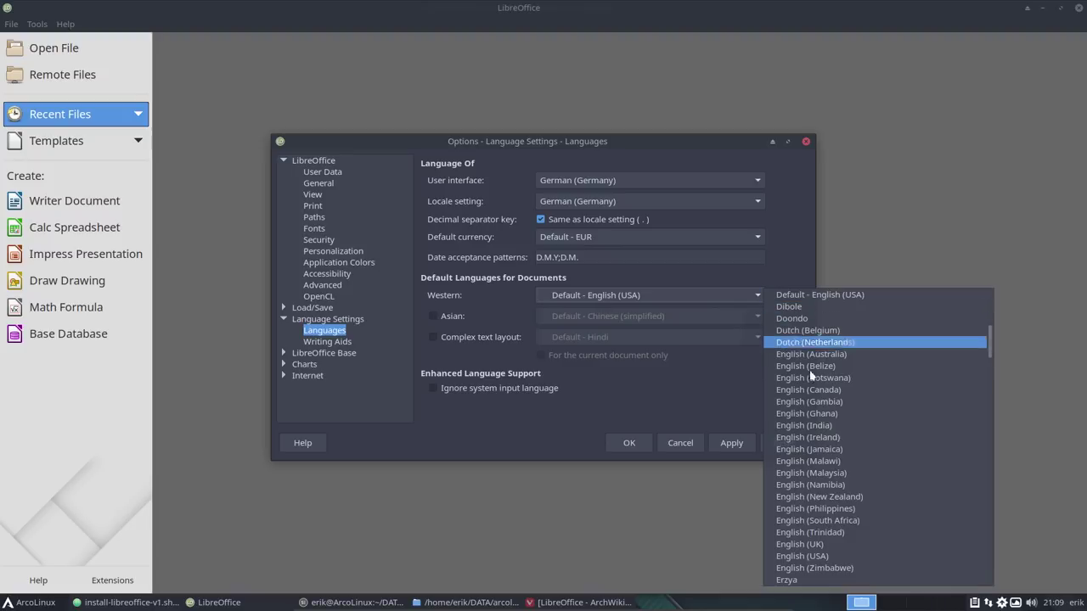
pyautogui.scroll(-5, 806, 399)
pyautogui.scroll(-10, 811, 435)
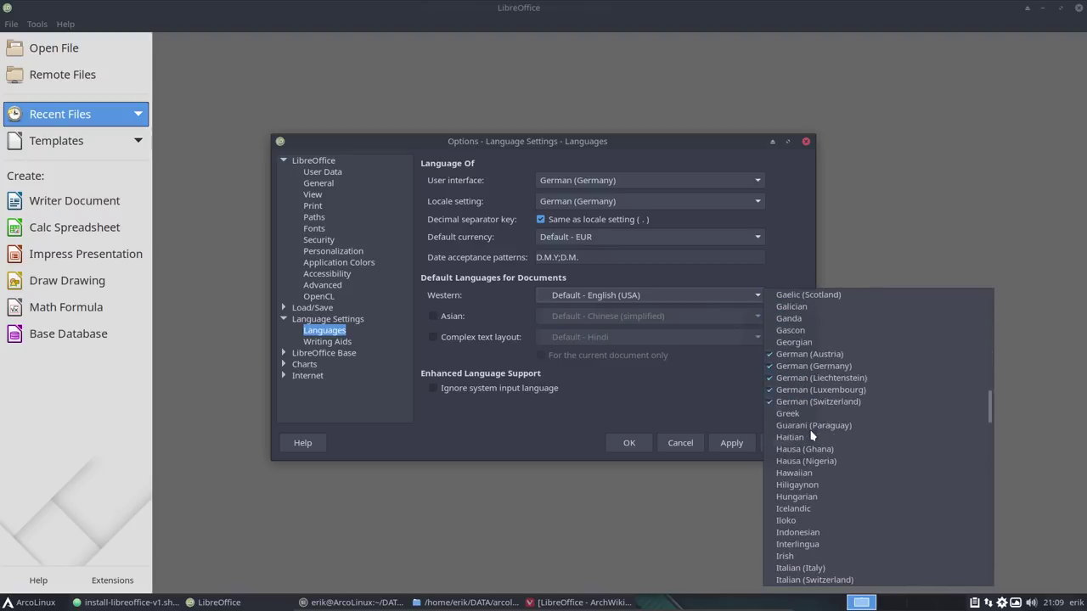
pyautogui.scroll(4, 813, 432)
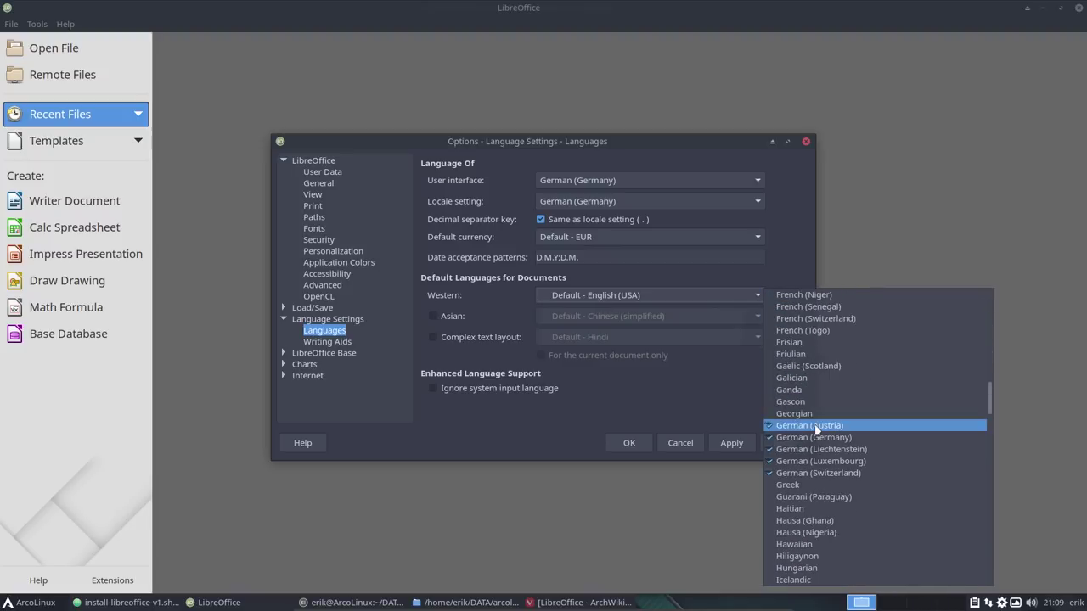
pyautogui.click(828, 438)
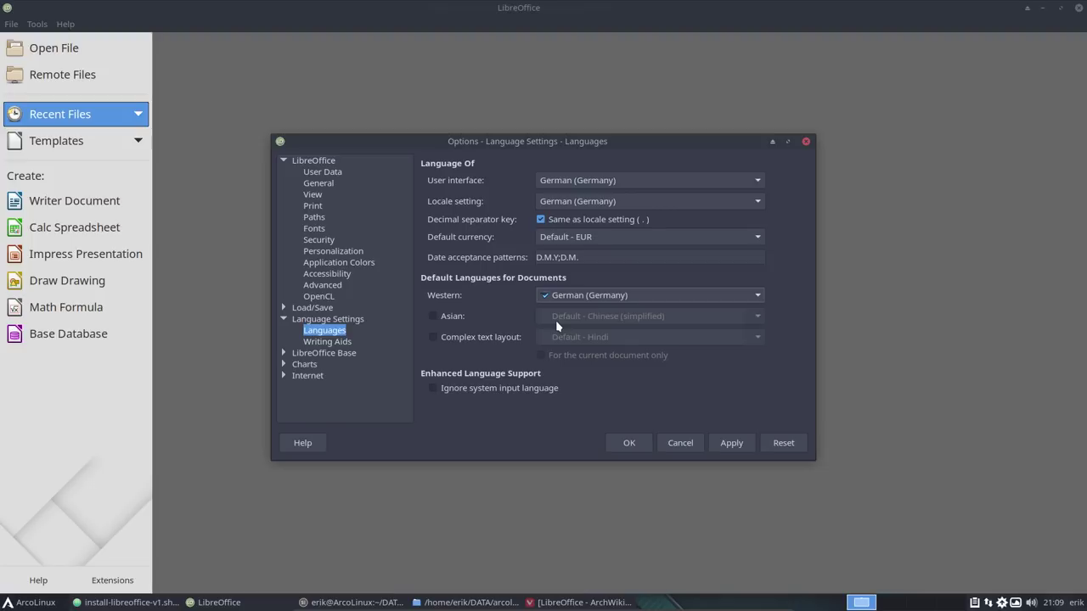
# Step: Look through the Writing Aids page under Language Settings and place the options dialog beside the ArchWiki spell-checking section for comparison
pyautogui.click(324, 343)
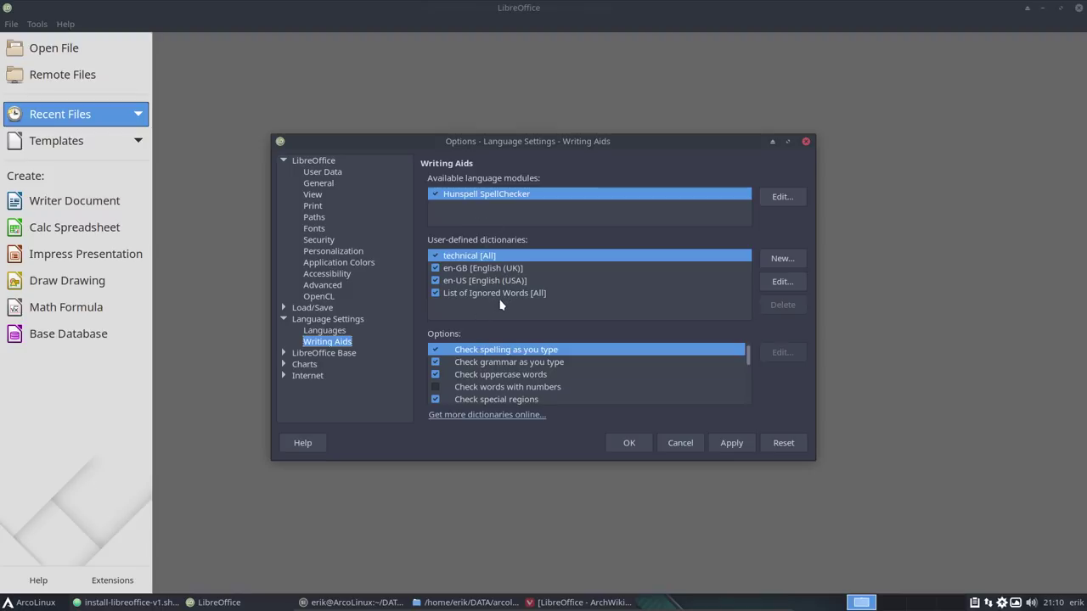
pyautogui.scroll(-1, 510, 375)
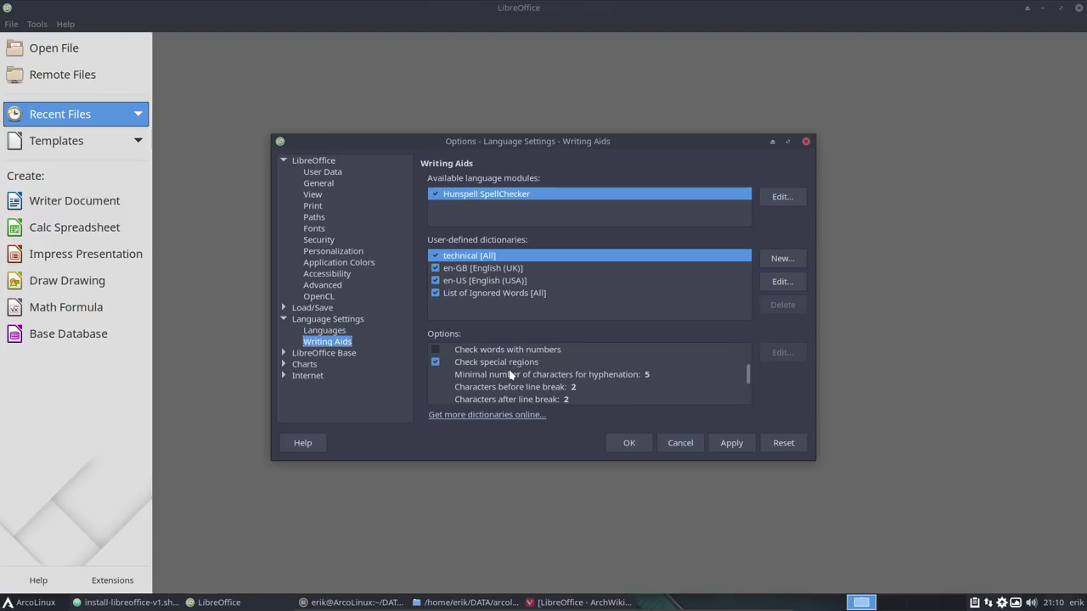
pyautogui.scroll(-1, 510, 375)
pyautogui.scroll(2, 511, 374)
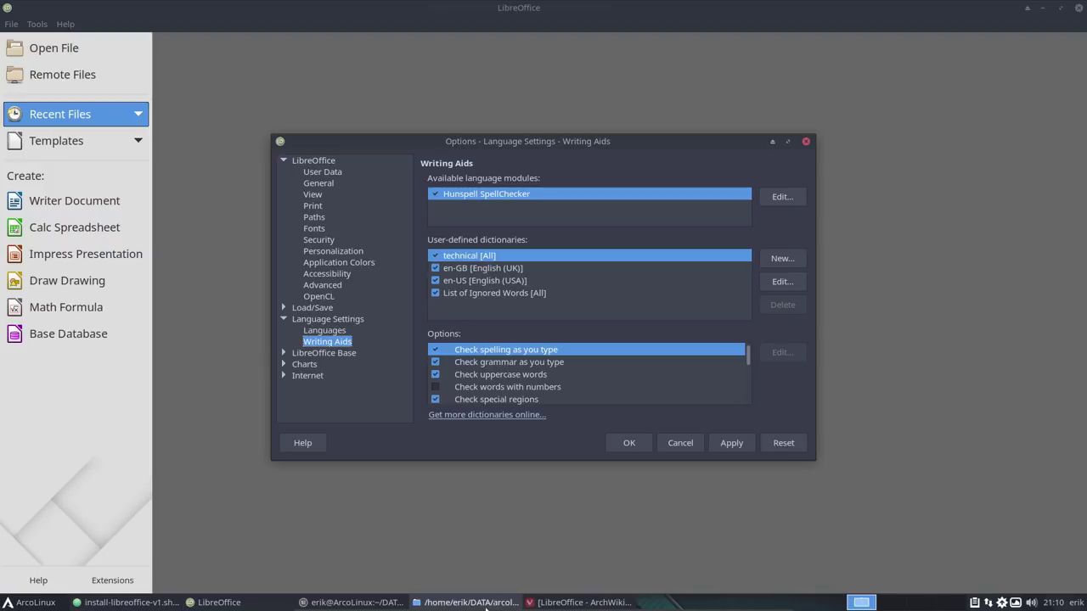
pyautogui.click(565, 603)
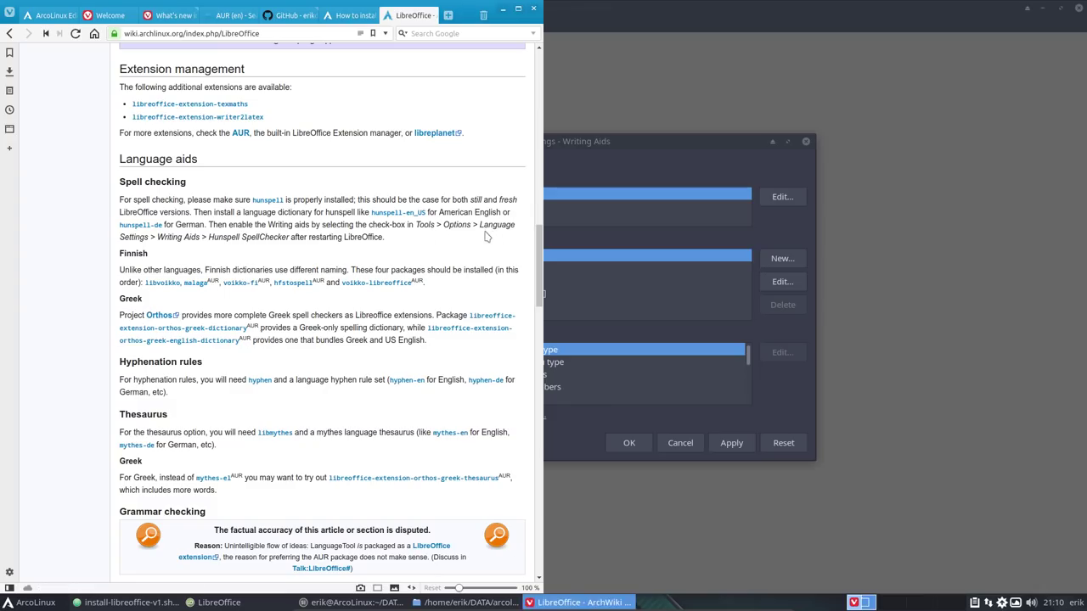
pyautogui.moveTo(207, 237); pyautogui.dragTo(289, 238)
pyautogui.click(289, 239)
pyautogui.moveTo(624, 146); pyautogui.dragTo(884, 147)
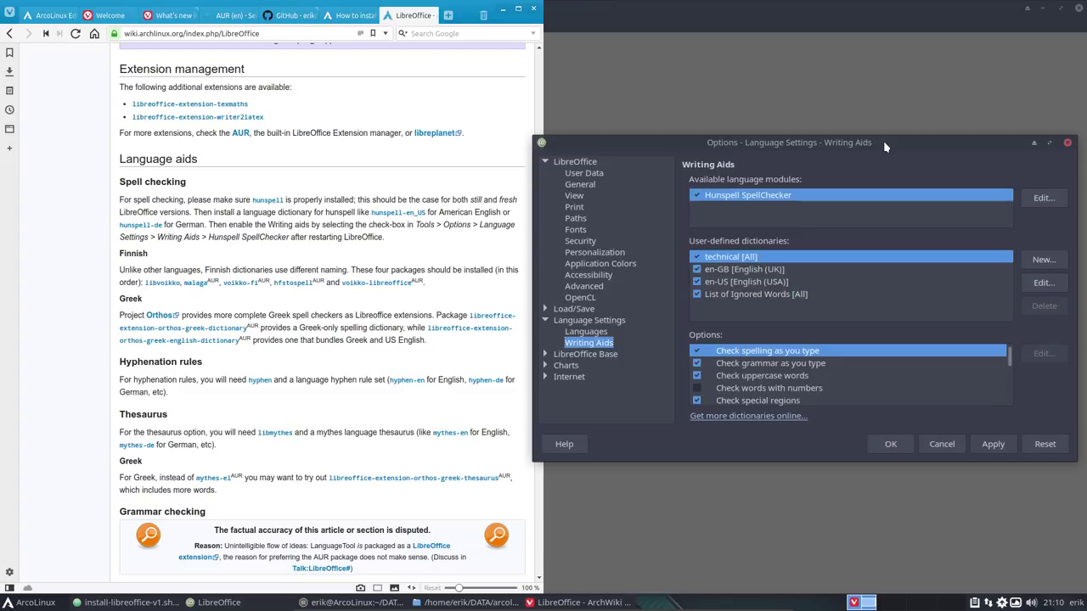
# Step: Examine which spelling, grammar, hyphenation and thesaurus modules German (Germany) has in the Hunspell SpellChecker module editor, and close it
pyautogui.click(697, 195)
pyautogui.click(1024, 202)
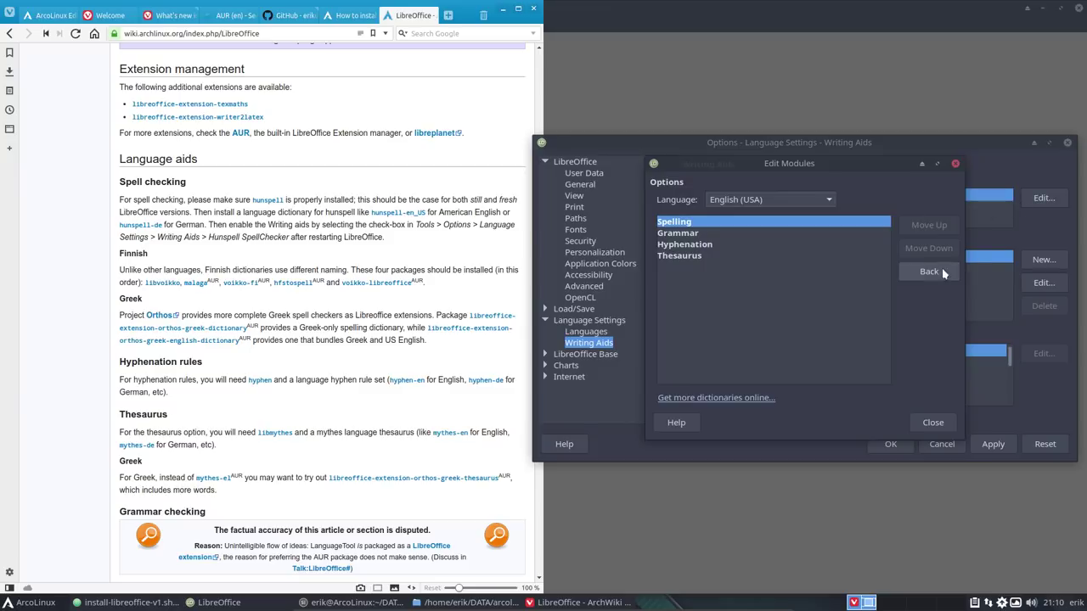
pyautogui.click(746, 203)
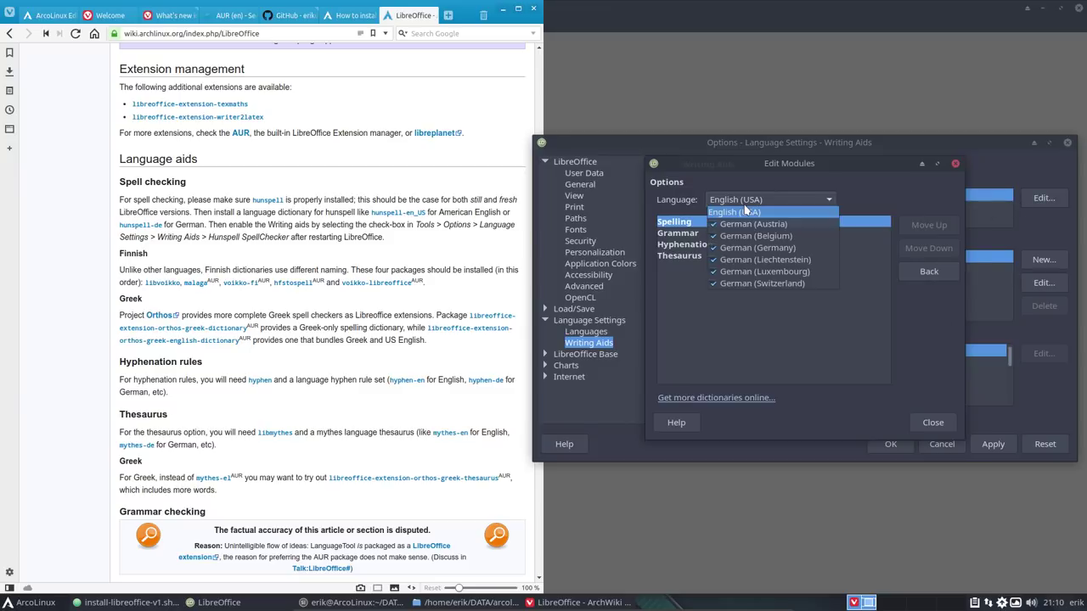
pyautogui.click(766, 248)
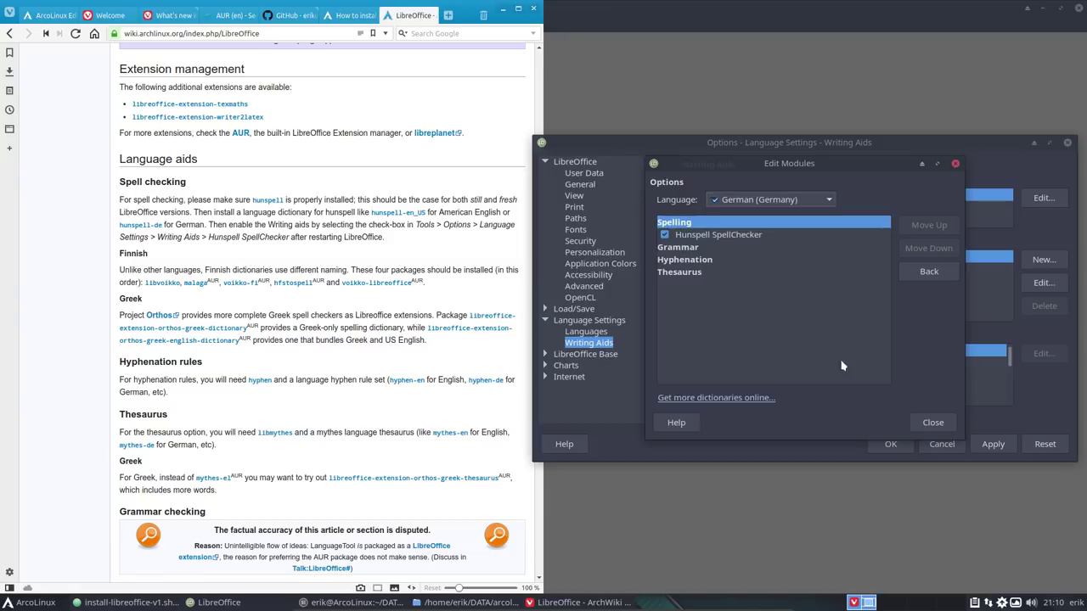
pyautogui.click(933, 423)
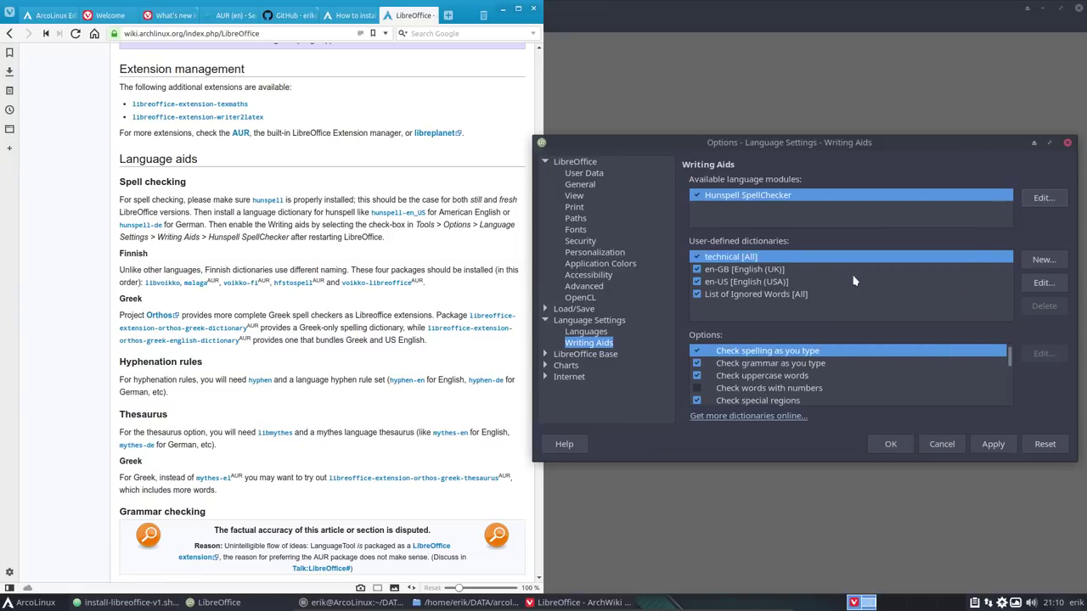
pyautogui.click(1028, 199)
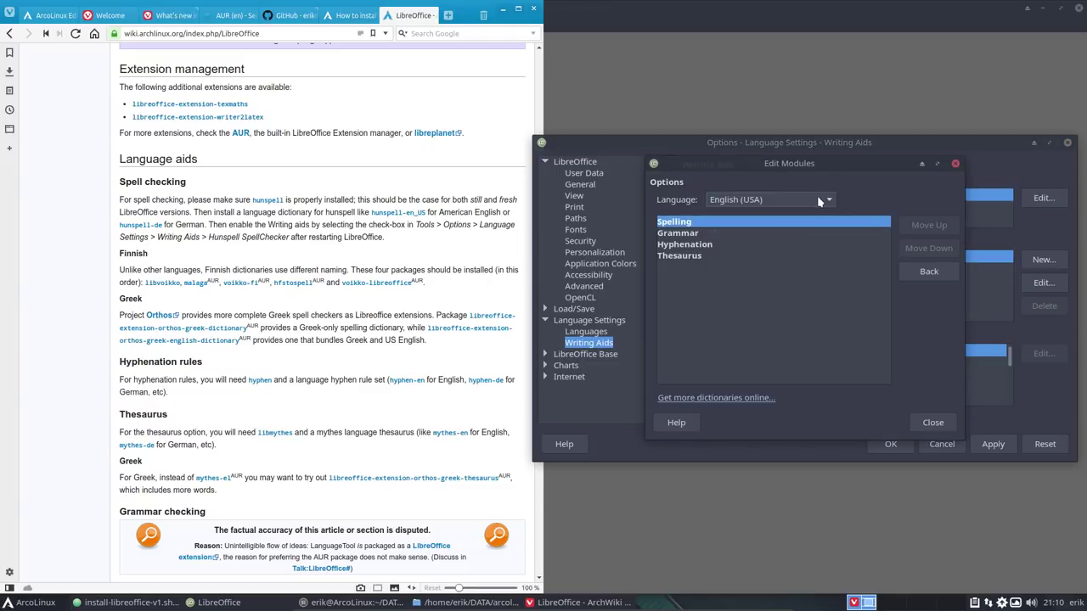
pyautogui.click(820, 200)
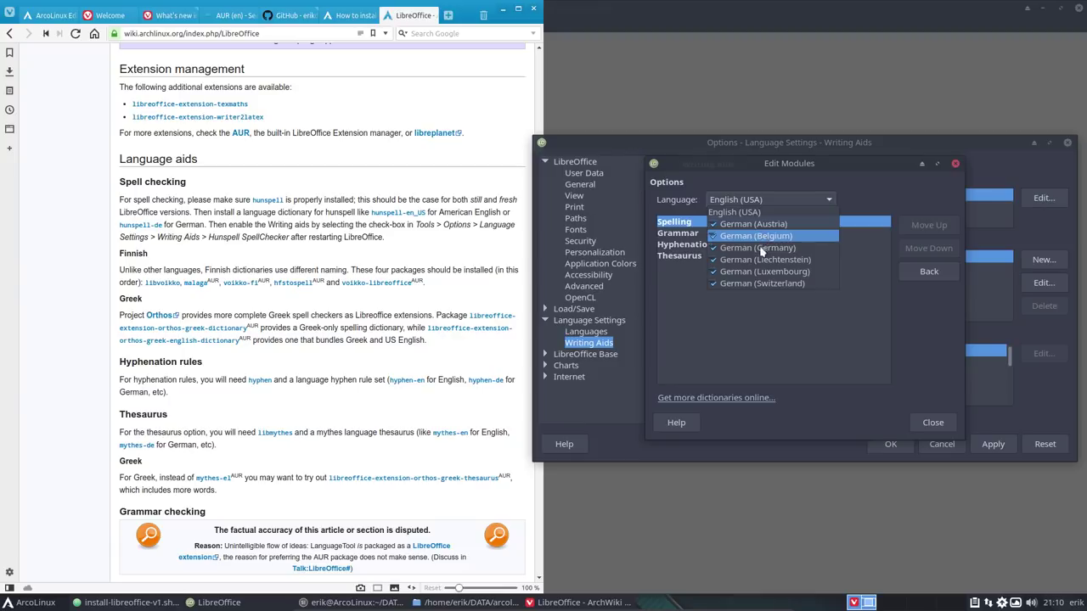
pyautogui.click(760, 248)
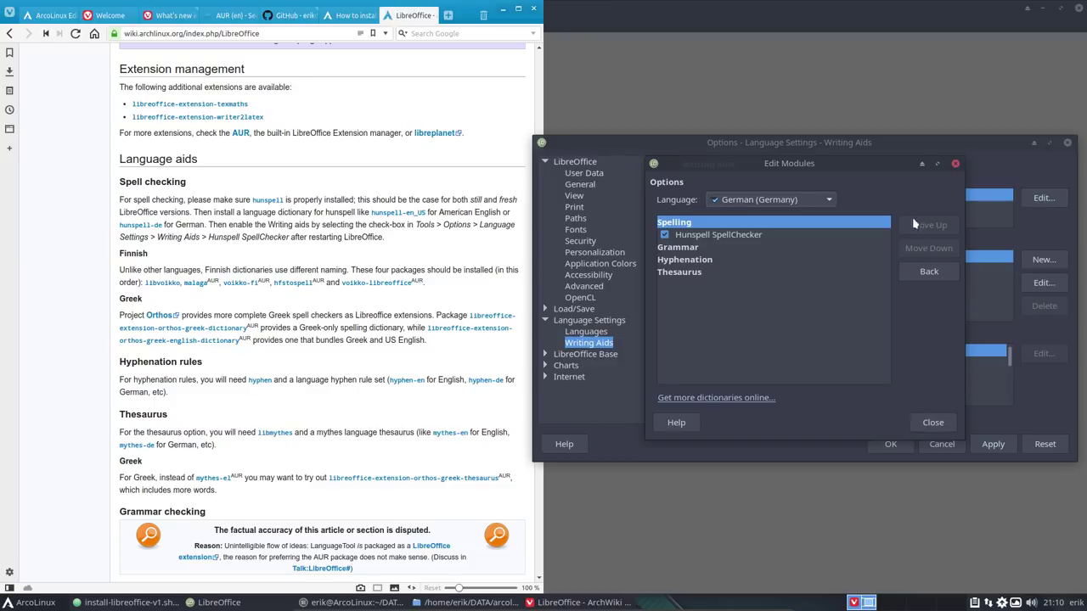
pyautogui.click(680, 248)
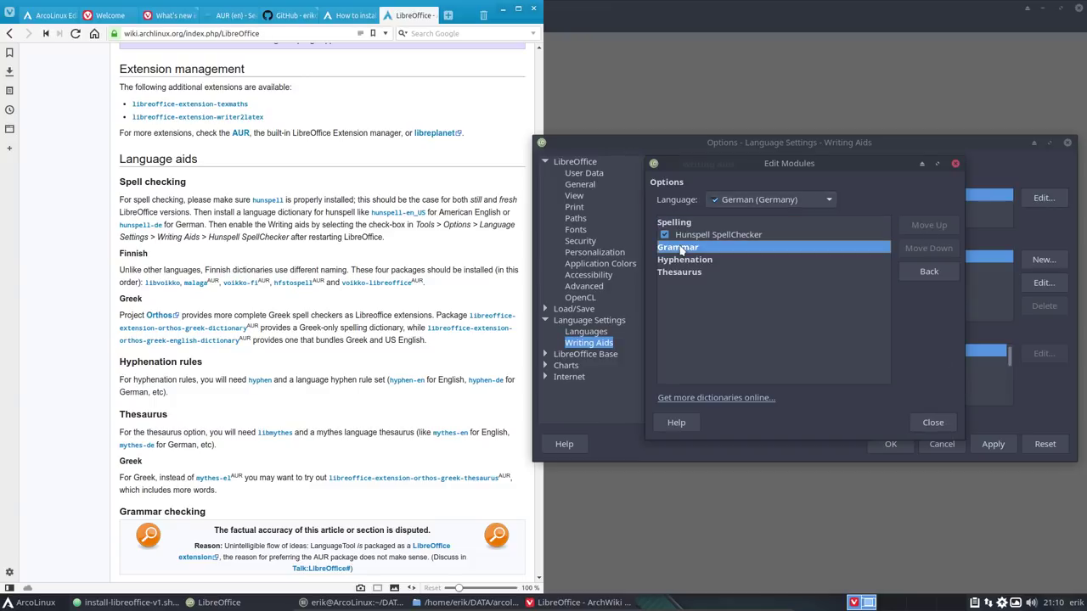
pyautogui.click(932, 422)
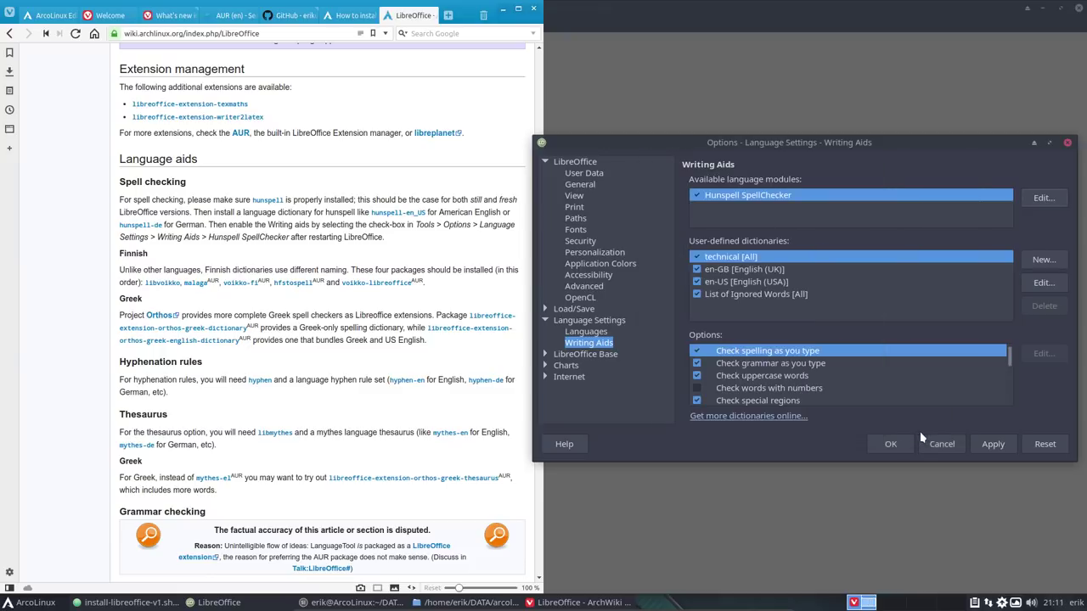
# Step: Apply the language settings, restart LibreOffice immediately and close the Start Center
pyautogui.click(993, 444)
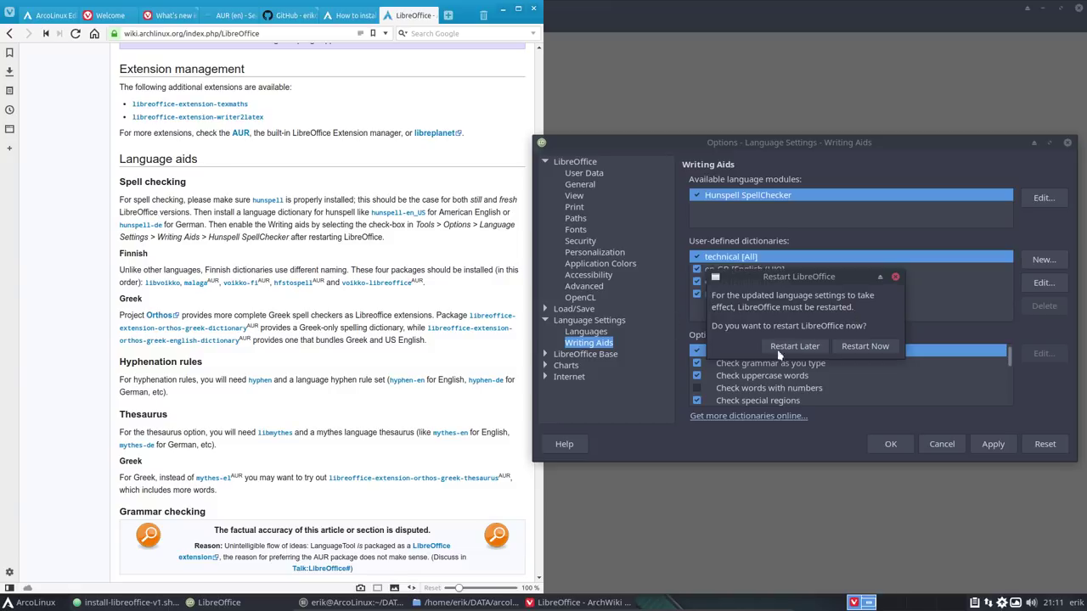
pyautogui.click(865, 346)
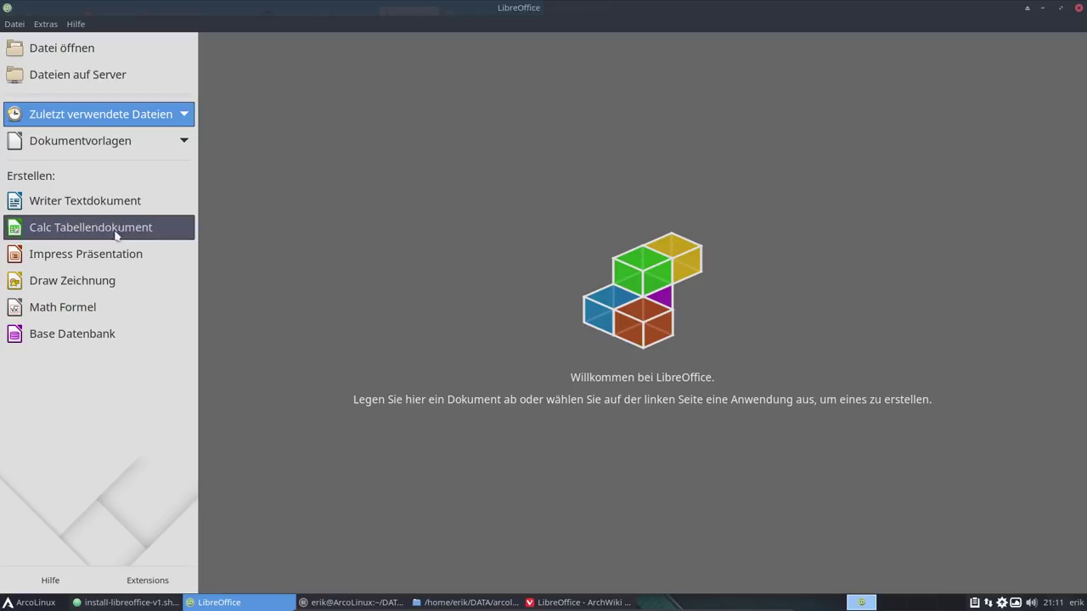
pyautogui.click(1078, 7)
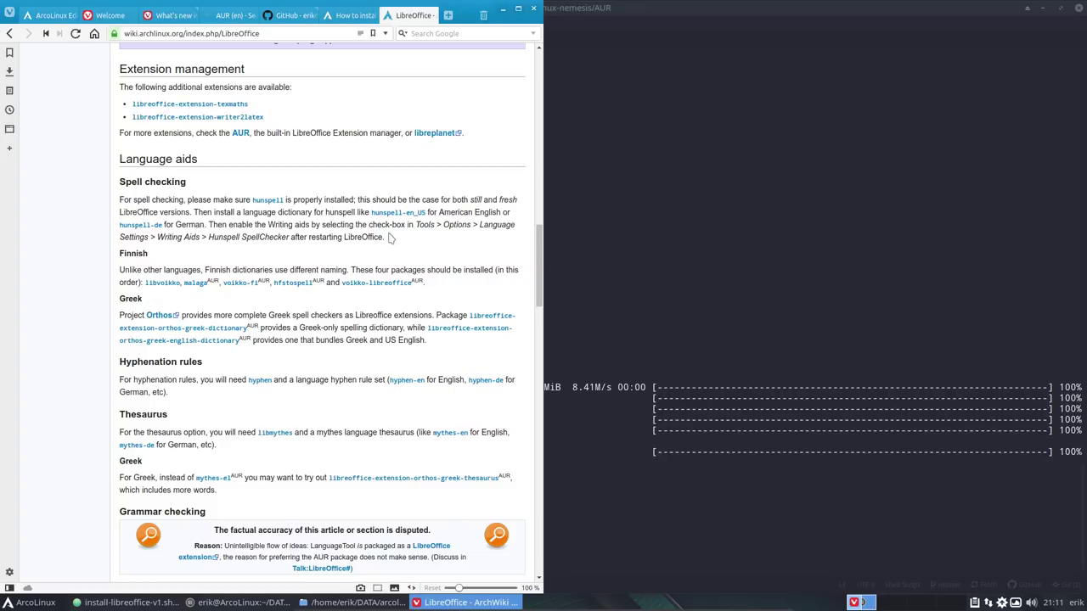
# Step: Highlight the ArchWiki Language aids heading with its spell-checking paragraph, and launch LibreOffice Writer from the Office applications
pyautogui.moveTo(384, 237); pyautogui.dragTo(120, 157)
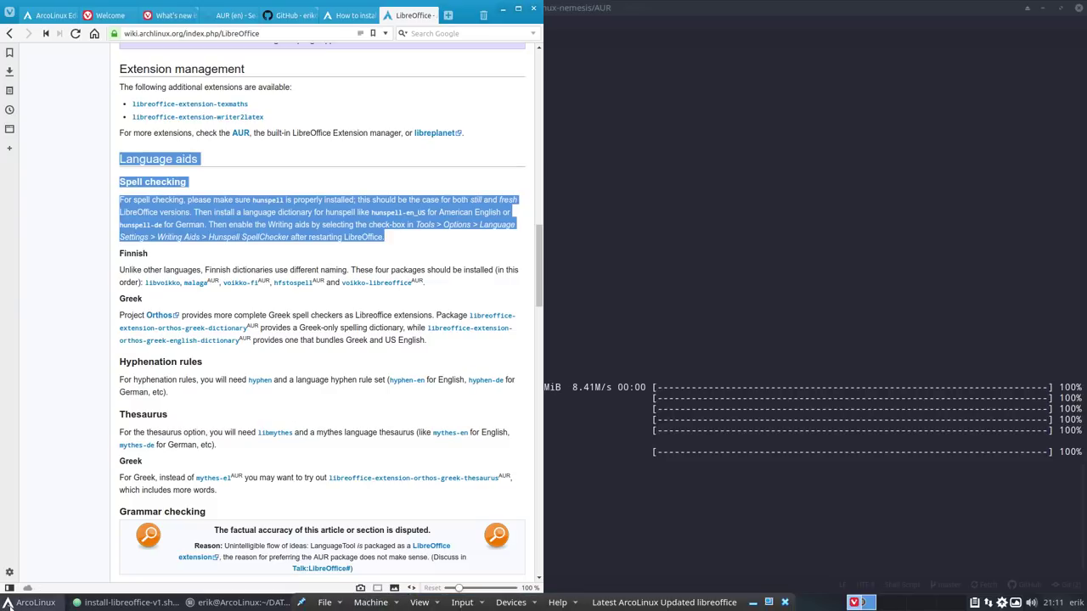
pyautogui.click(34, 602)
pyautogui.moveTo(49, 494)
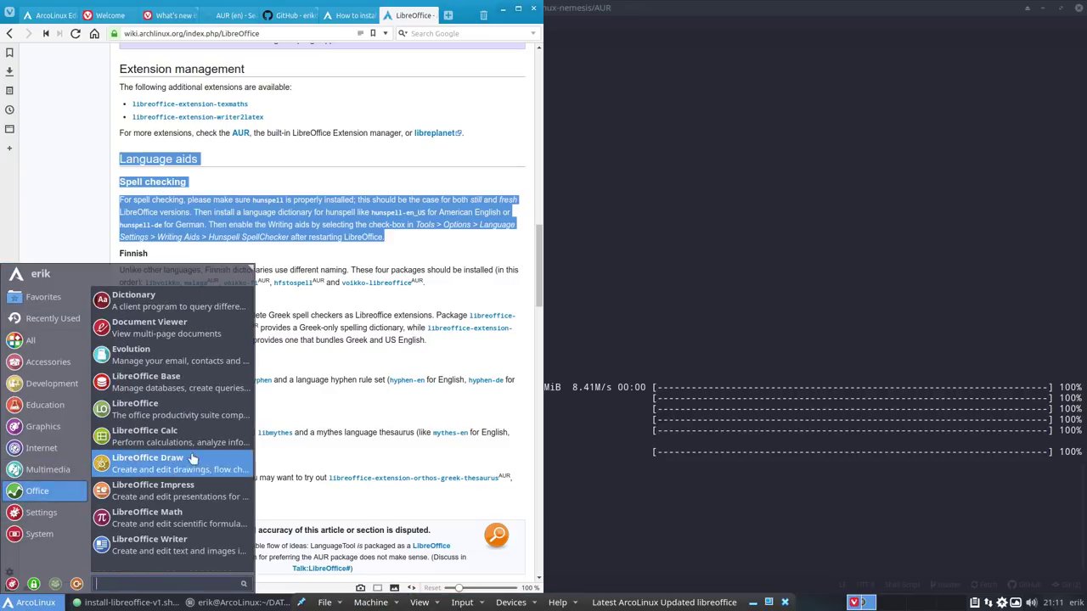
pyautogui.click(167, 543)
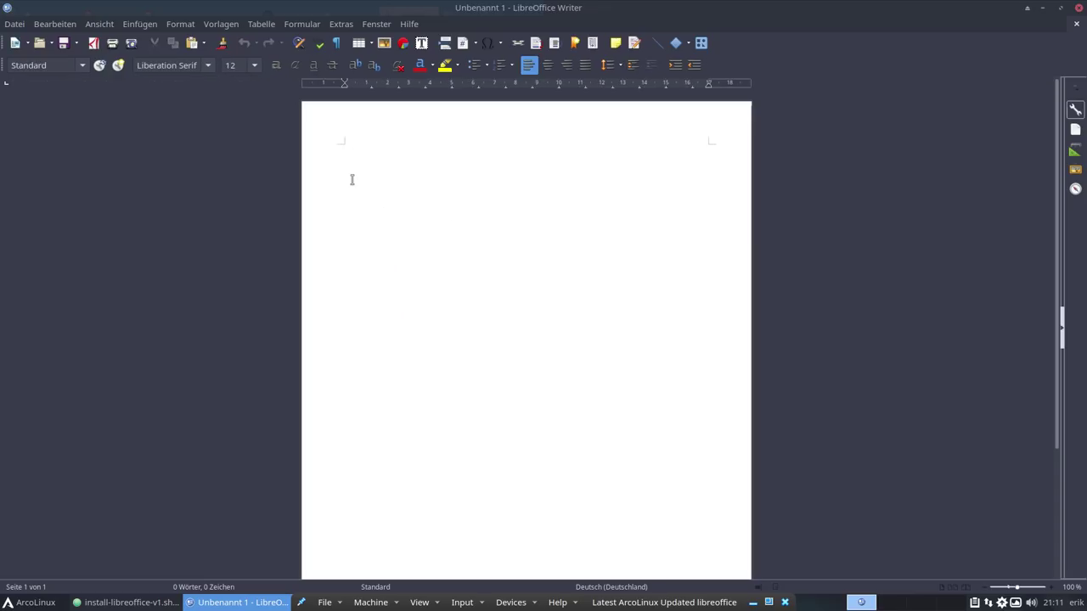
# Step: Write "Gute morgend" in the blank document and correct the misspelled word to the suggestion "morgen"
pyautogui.write('Gue')
pyautogui.write('e morgen')
pyautogui.write('d')
pyautogui.press('Return')
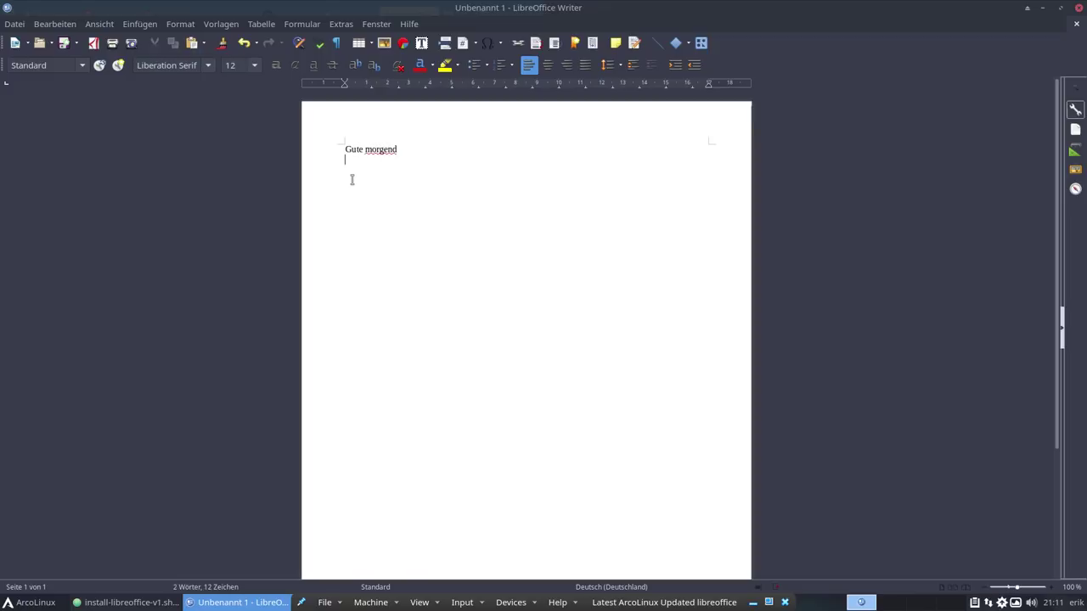
pyautogui.rightClick(389, 151)
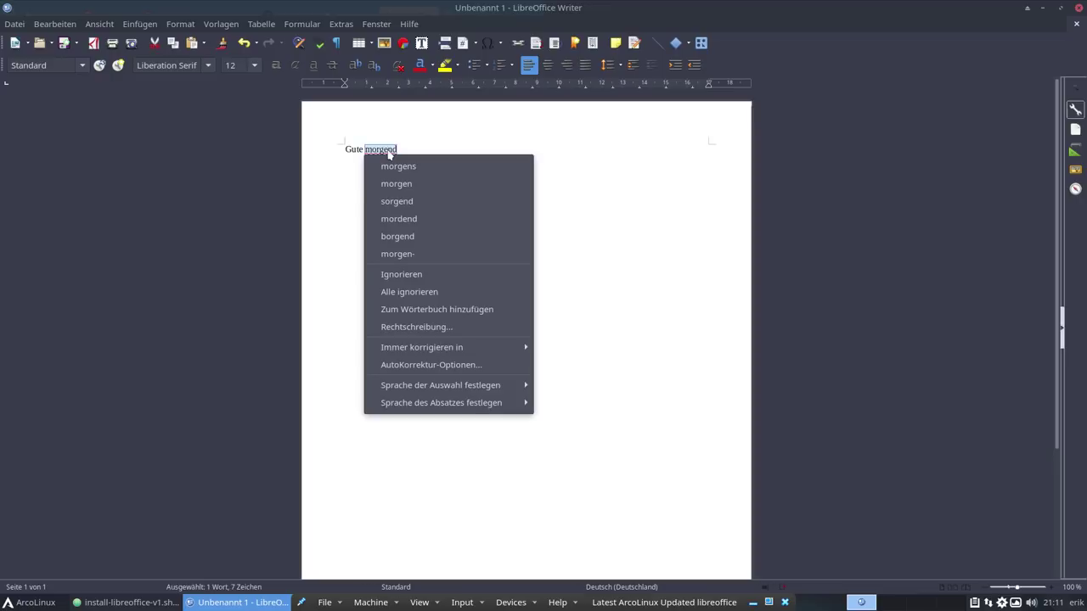
pyautogui.click(415, 184)
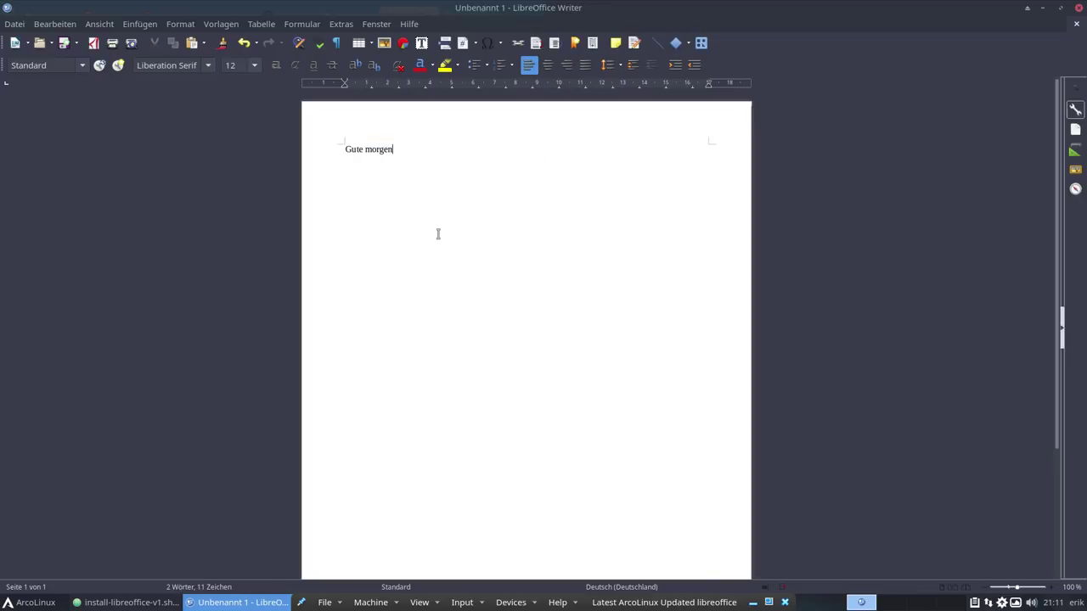
# Step: Continue the line with "schlechtes Wettter heutee" and correct the two misspelled words to the suggestions "Wetter" and "heute"
pyautogui.write('schlechtes W')
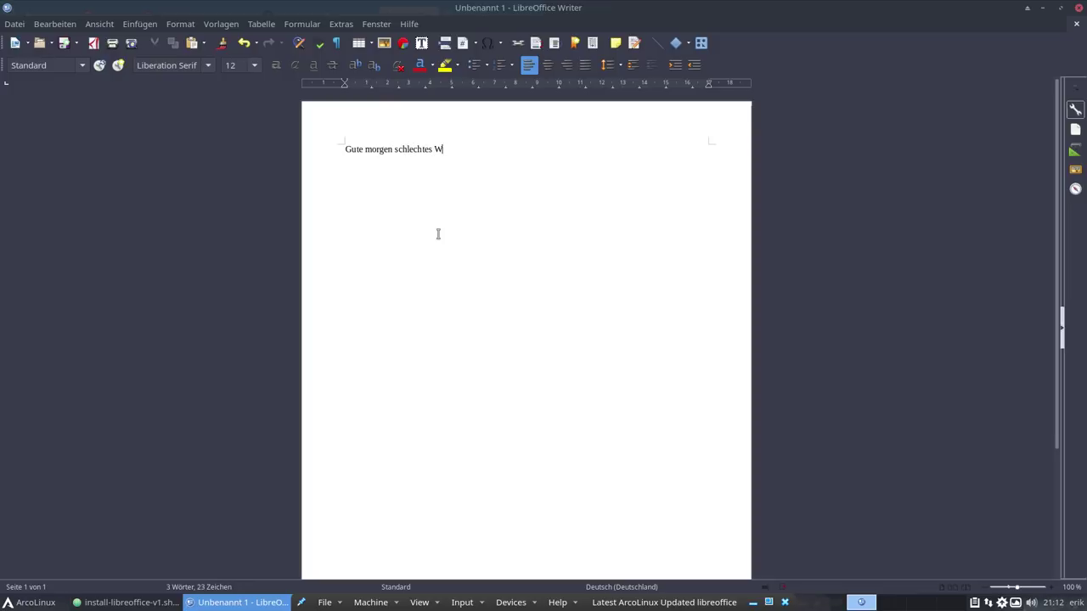
pyautogui.write('ettter heutee')
pyautogui.press('Return')
pyautogui.rightClick(450, 148)
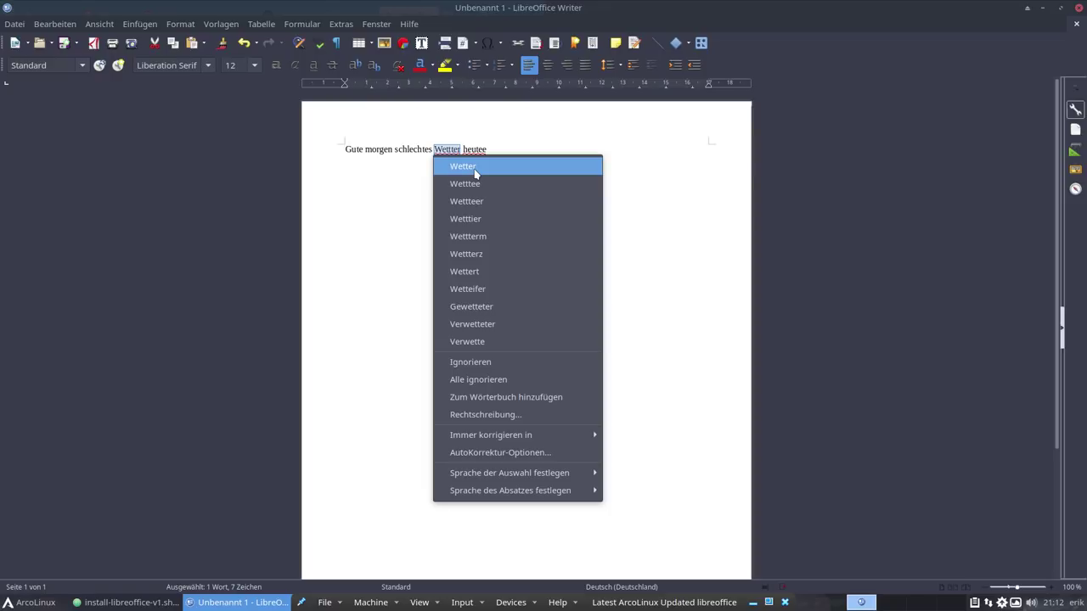
pyautogui.click(474, 174)
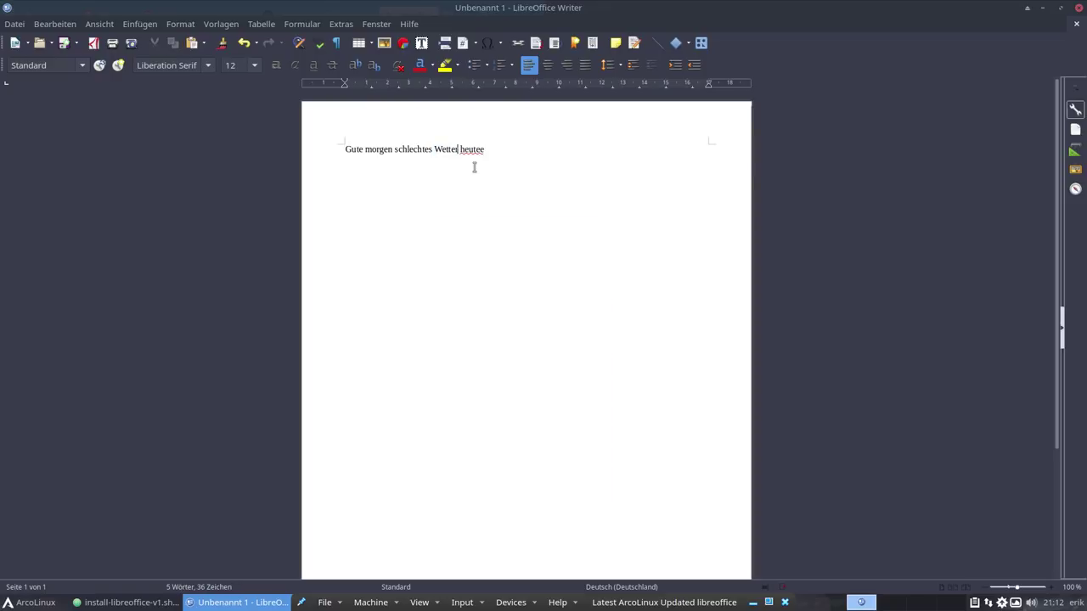
pyautogui.rightClick(473, 151)
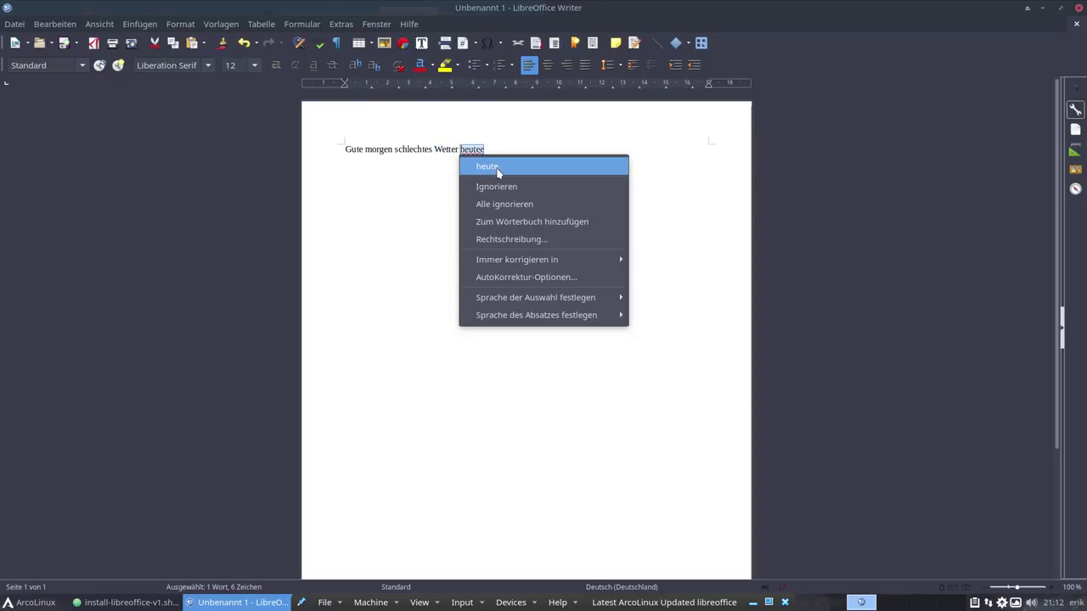
pyautogui.click(498, 173)
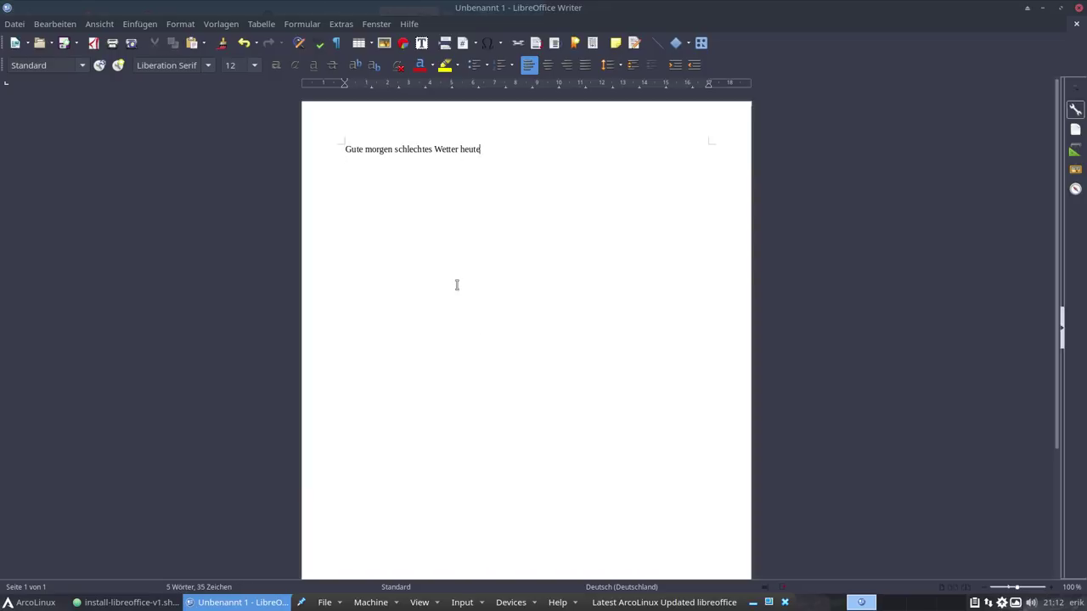
# Step: Examine the options offered for the corrected word "heute" and the German wording of Writer's command groups, from Datei to Hilfe
pyautogui.rightClick(467, 150)
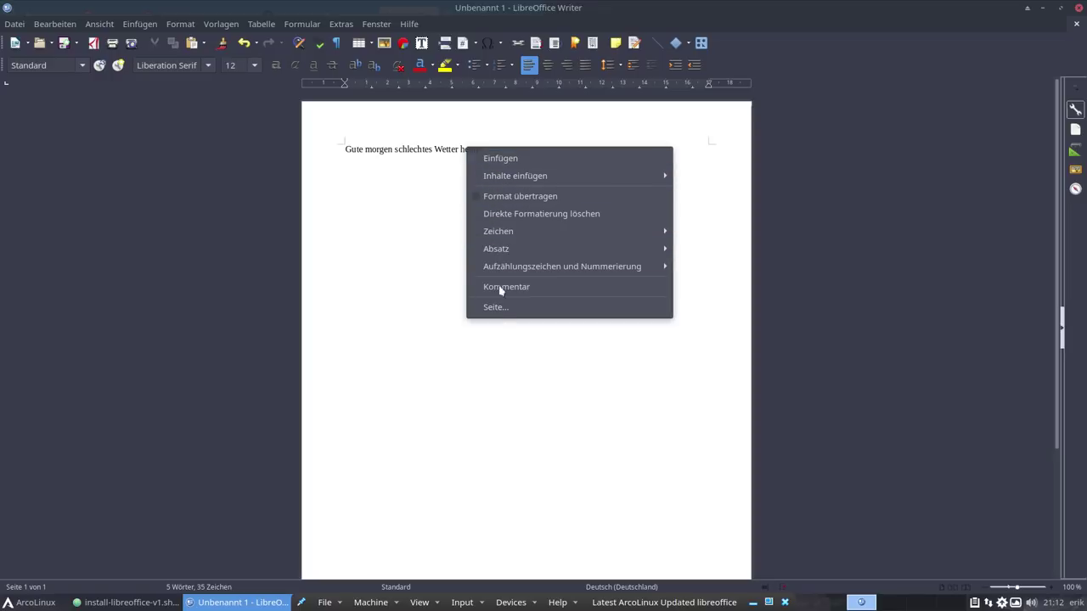
pyautogui.click(351, 28)
pyautogui.click(342, 24)
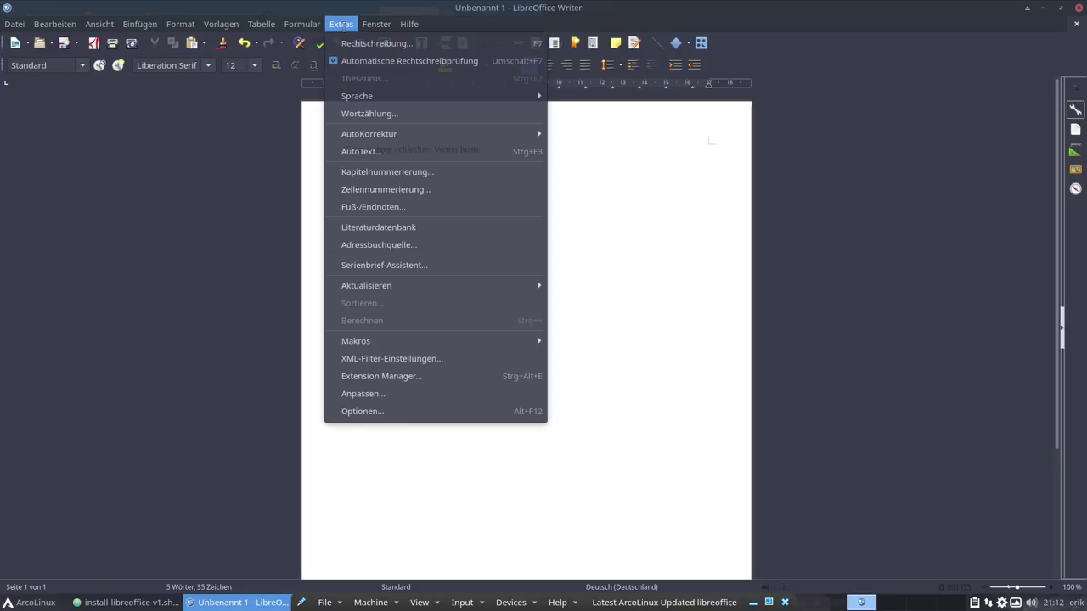
pyautogui.moveTo(303, 24)
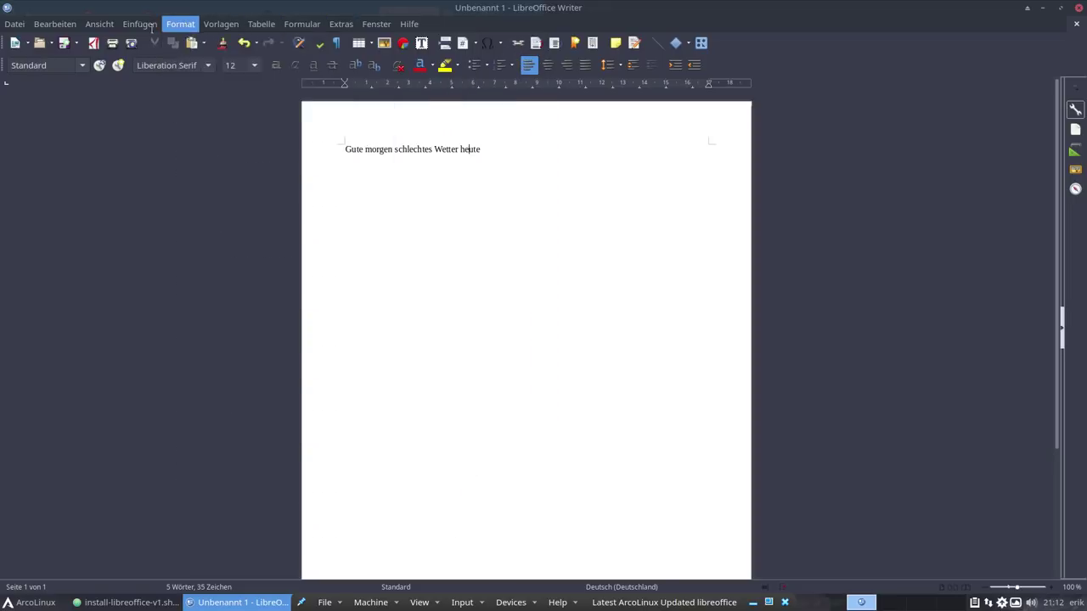
pyautogui.moveTo(123, 26)
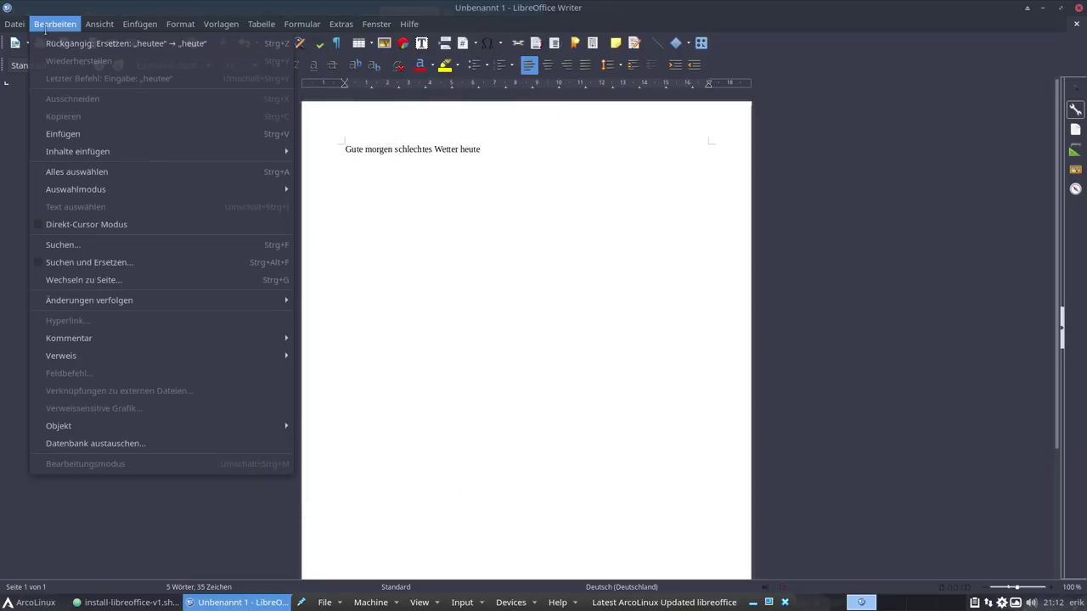
pyautogui.moveTo(14, 24)
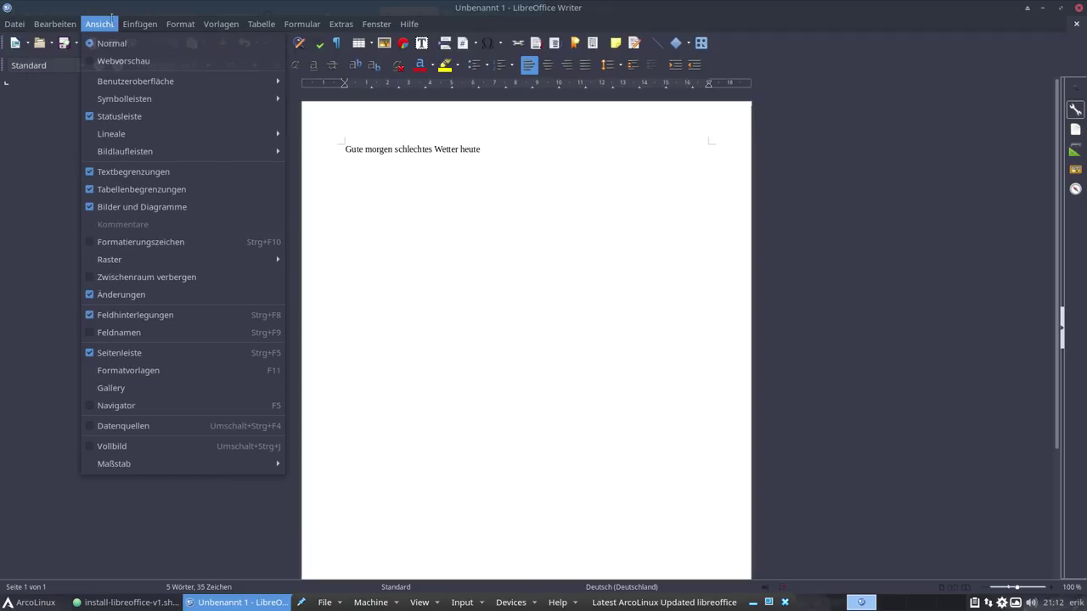
pyautogui.moveTo(223, 20)
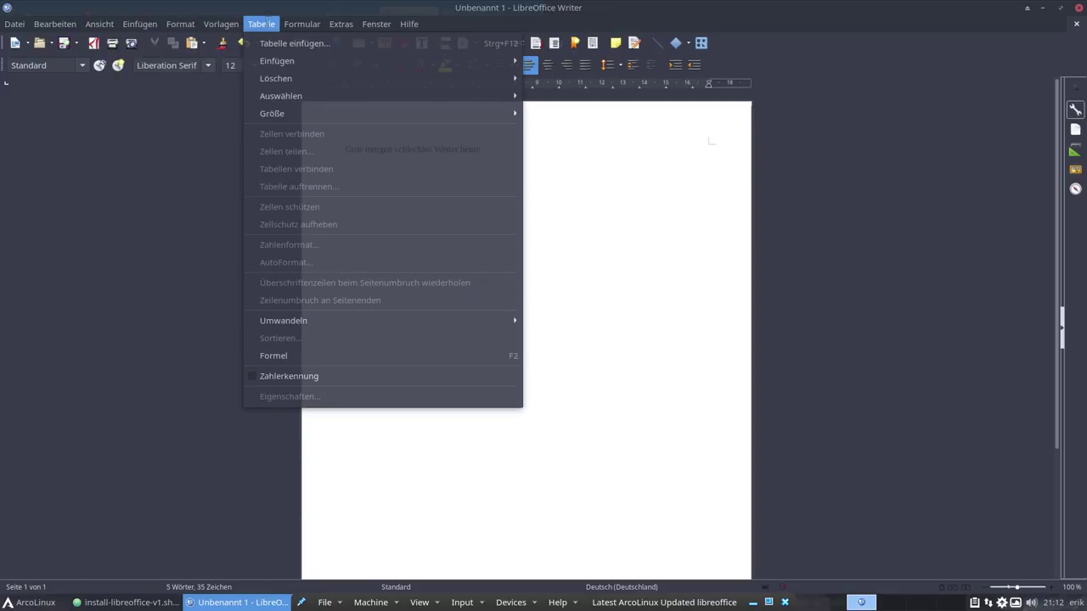
pyautogui.moveTo(411, 24)
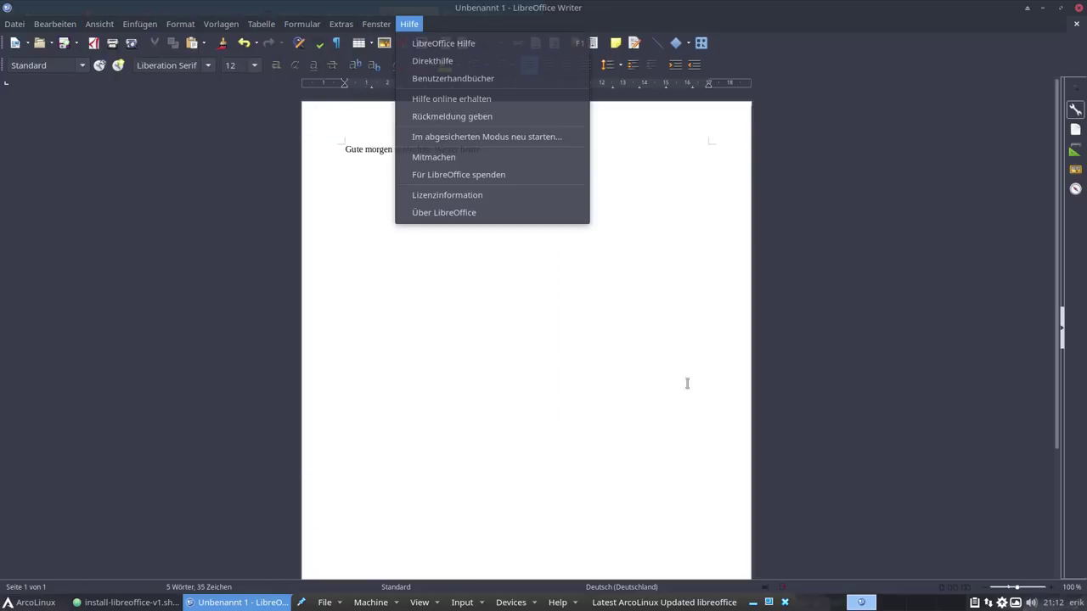
pyautogui.click(539, 499)
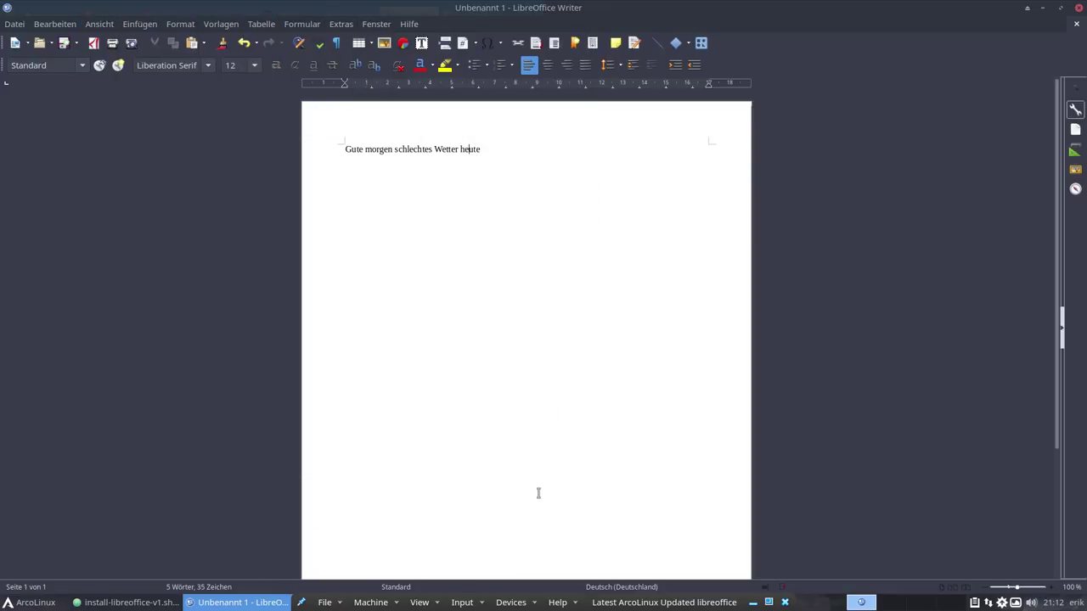
# Step: Close the test document without saving its changes
pyautogui.click(1078, 7)
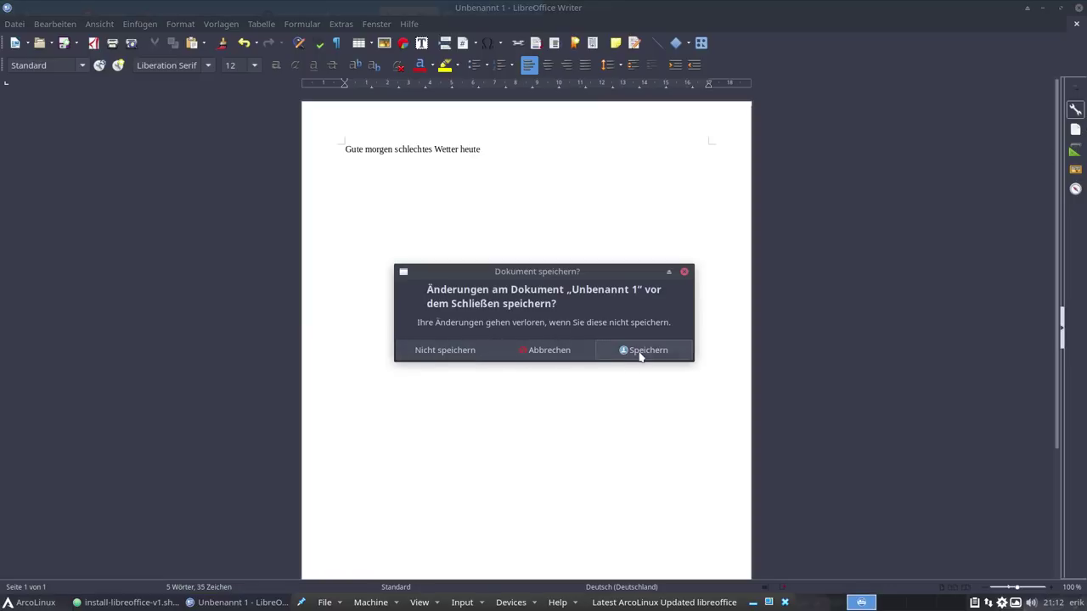
pyautogui.click(481, 351)
pyautogui.click(585, 159)
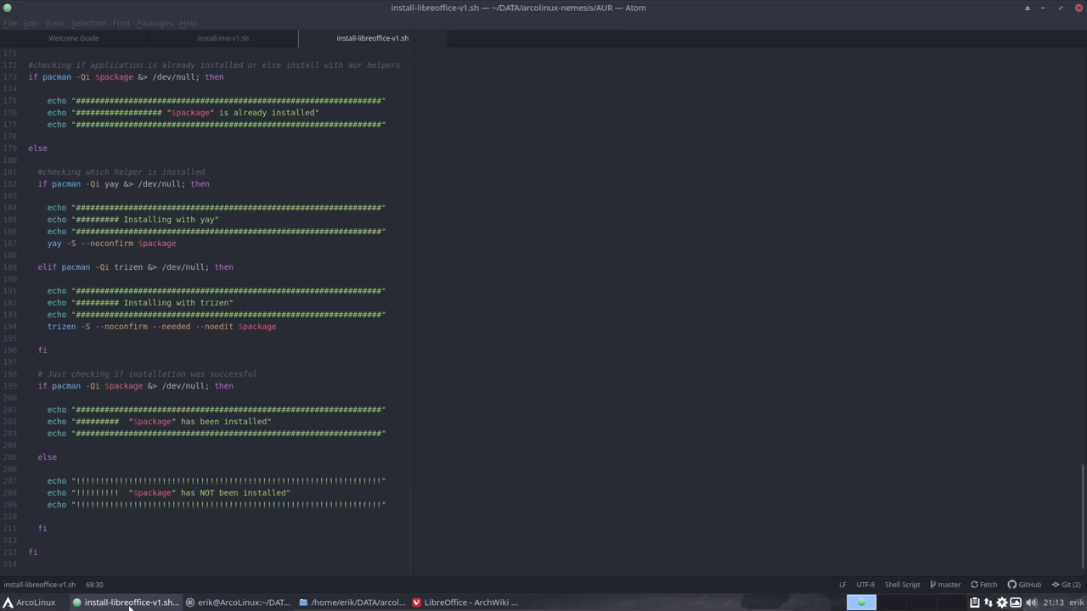
# Step: Switch to the ArchWiki LibreOffice page and review the packages needed for hyphenation rules and the thesaurus
pyautogui.click(129, 604)
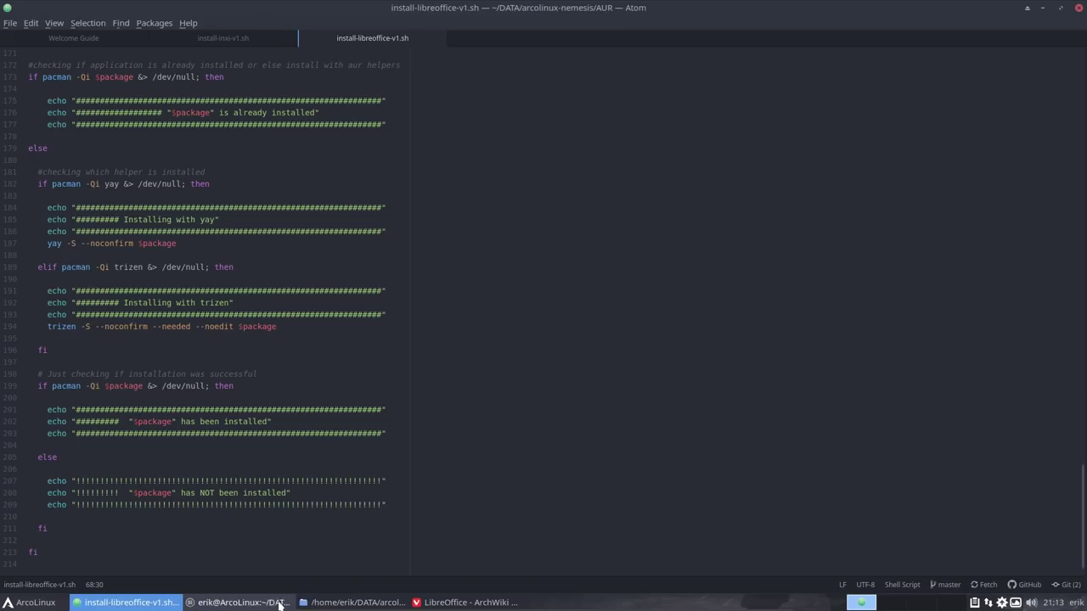
pyautogui.click(442, 603)
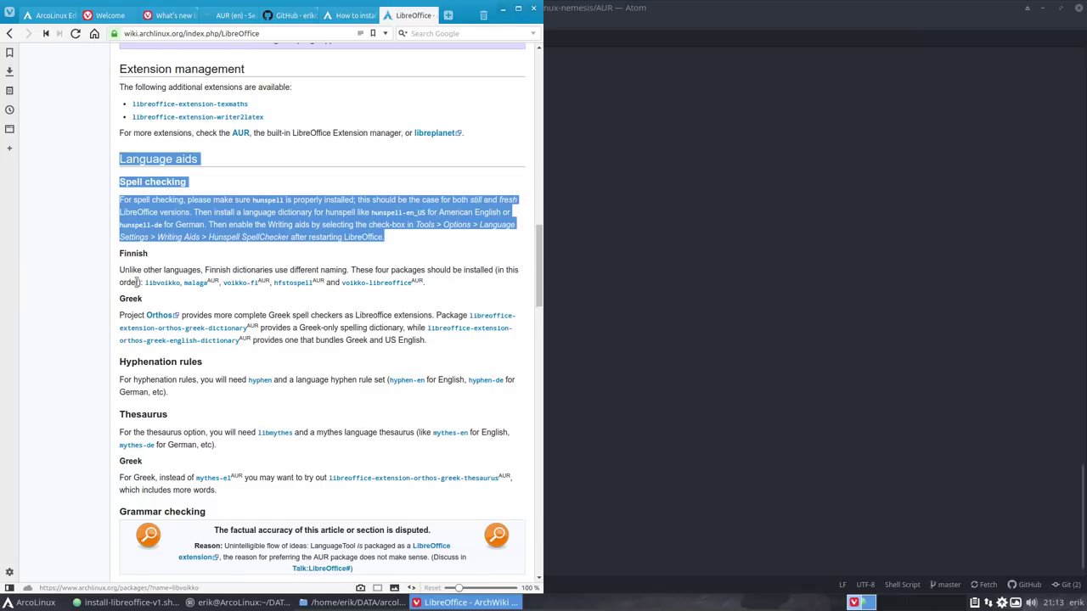
pyautogui.click(192, 302)
pyautogui.scroll(-1, 192, 303)
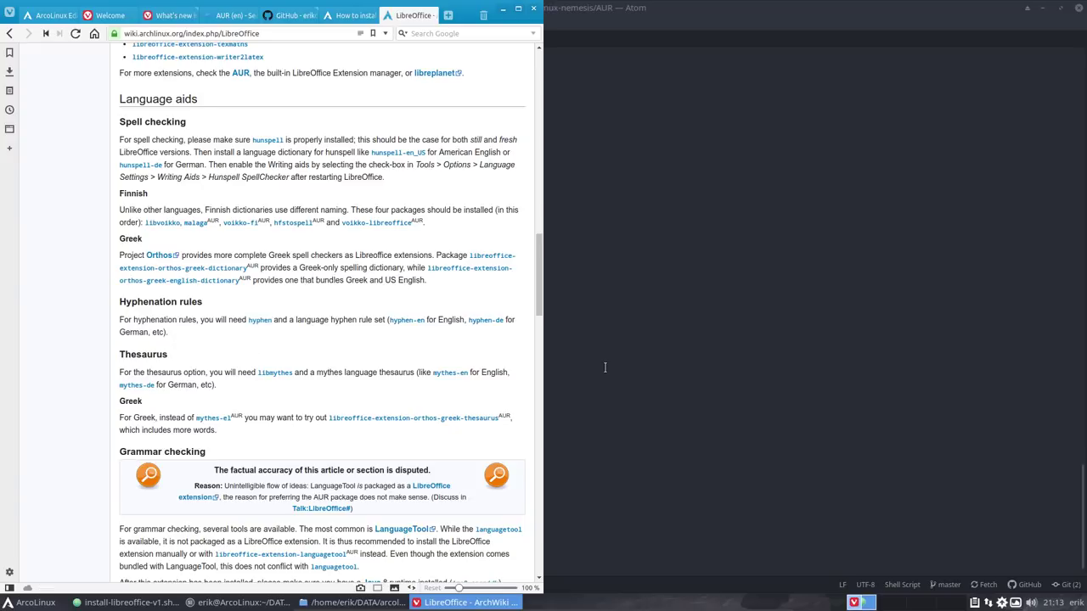
pyautogui.click(244, 602)
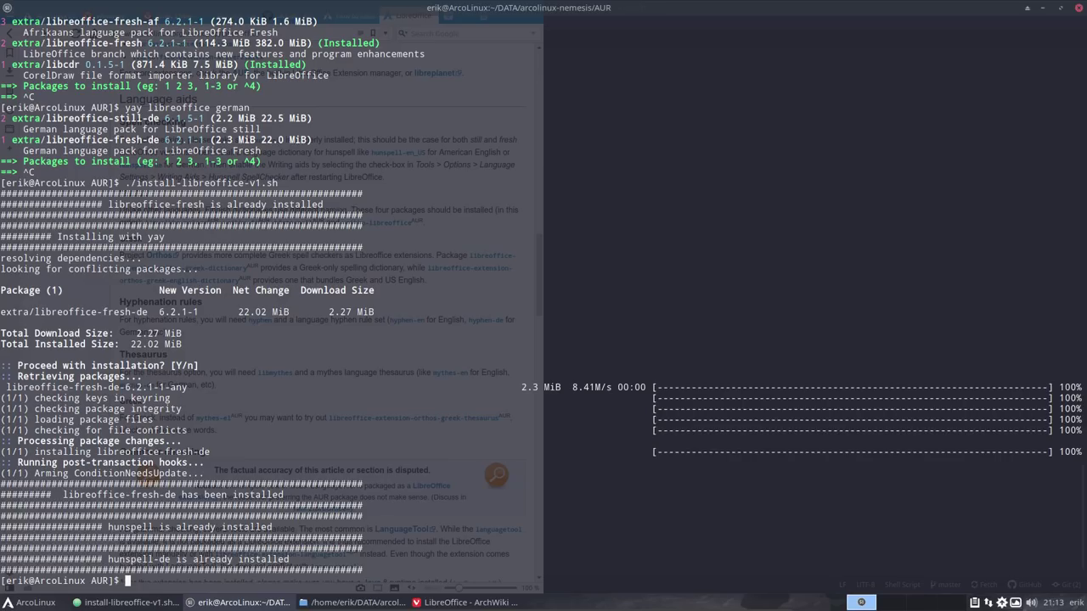
pyautogui.write('sudo pacman -R hu')
pyautogui.press('BackSpace')
pyautogui.write('yphen')
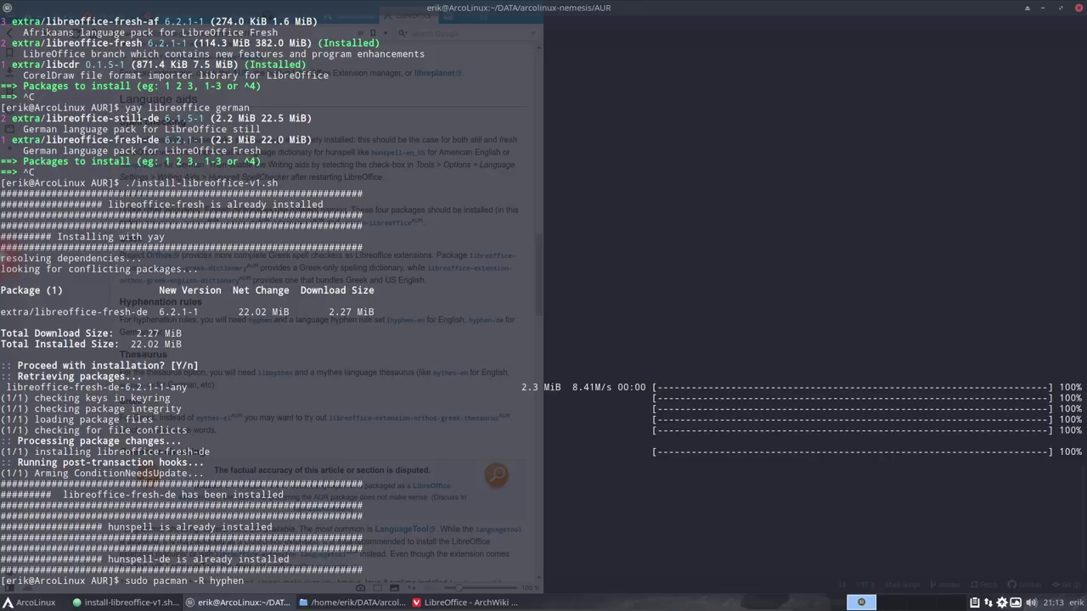
pyautogui.click(900, 203)
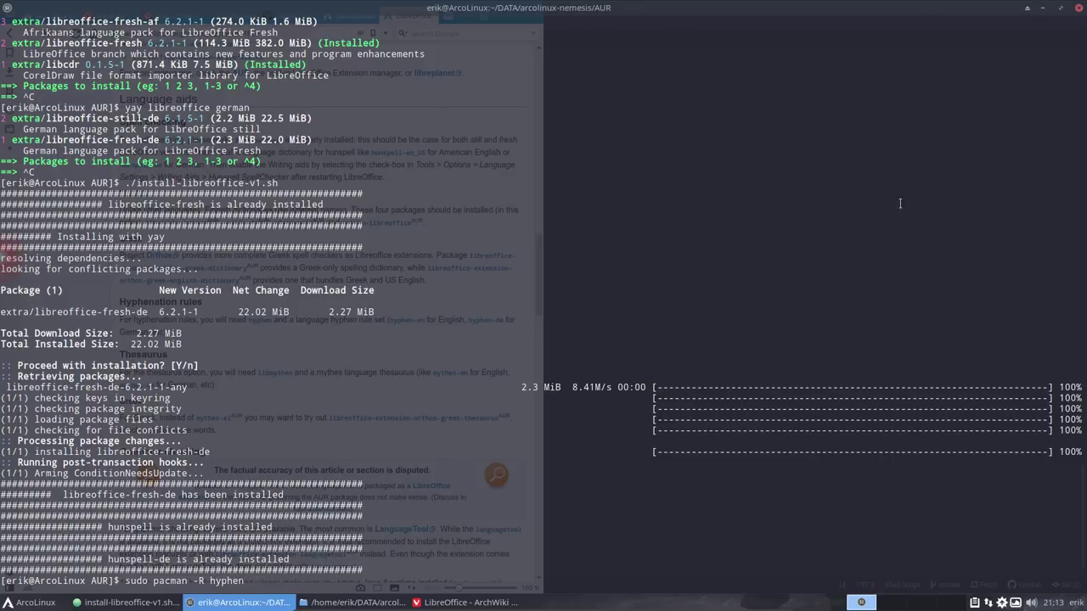
pyautogui.moveTo(544, 608)
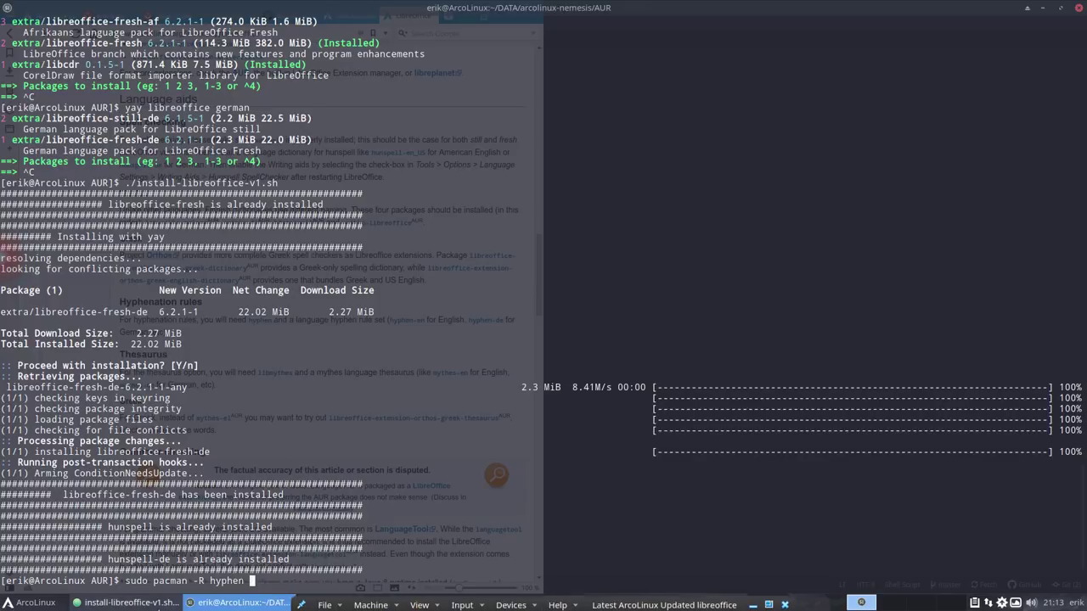
# Step: Switch to install-libreoffice-v1.sh in Atom and duplicate the whole "#spelling German" hunspell-de install block at the end of the script
pyautogui.click(136, 602)
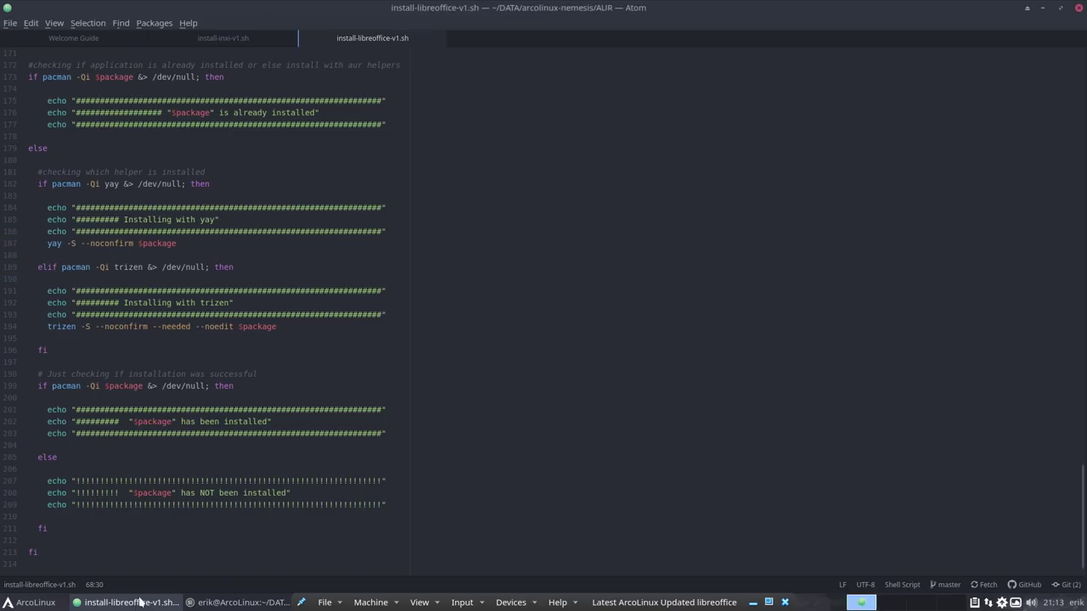
pyautogui.moveTo(88, 552); pyautogui.dragTo(9, 104)
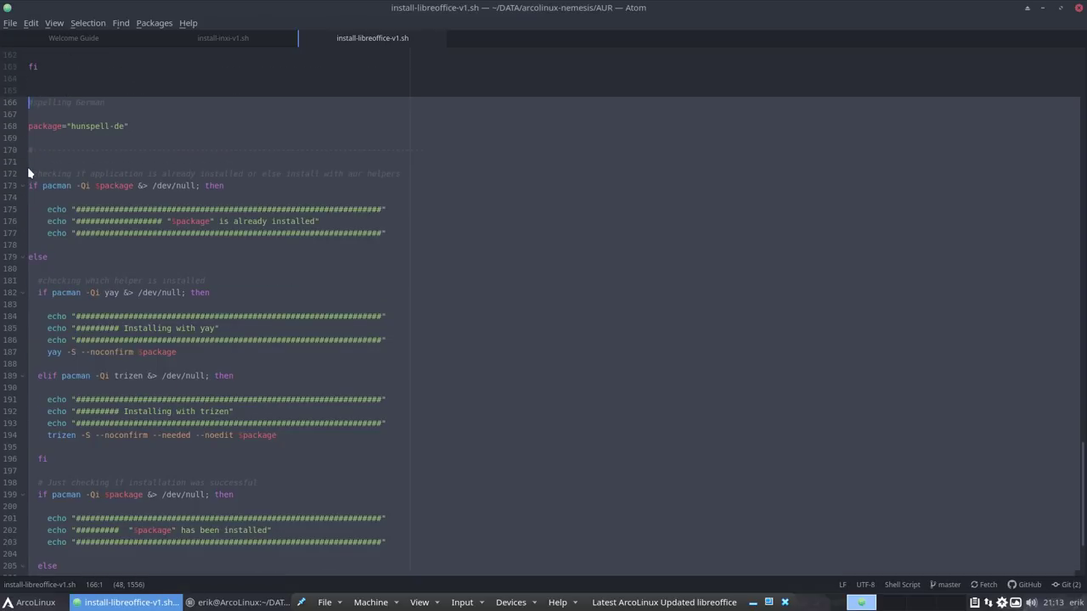
pyautogui.scroll(-3, 135, 276)
pyautogui.click(71, 559)
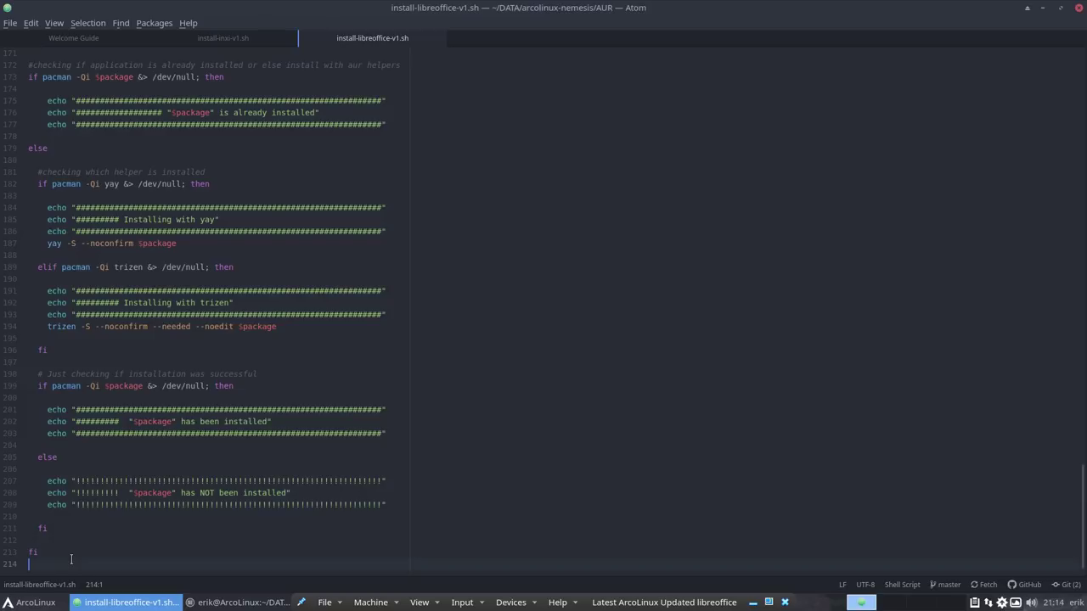
pyautogui.hotkey('ctrl', 'v')
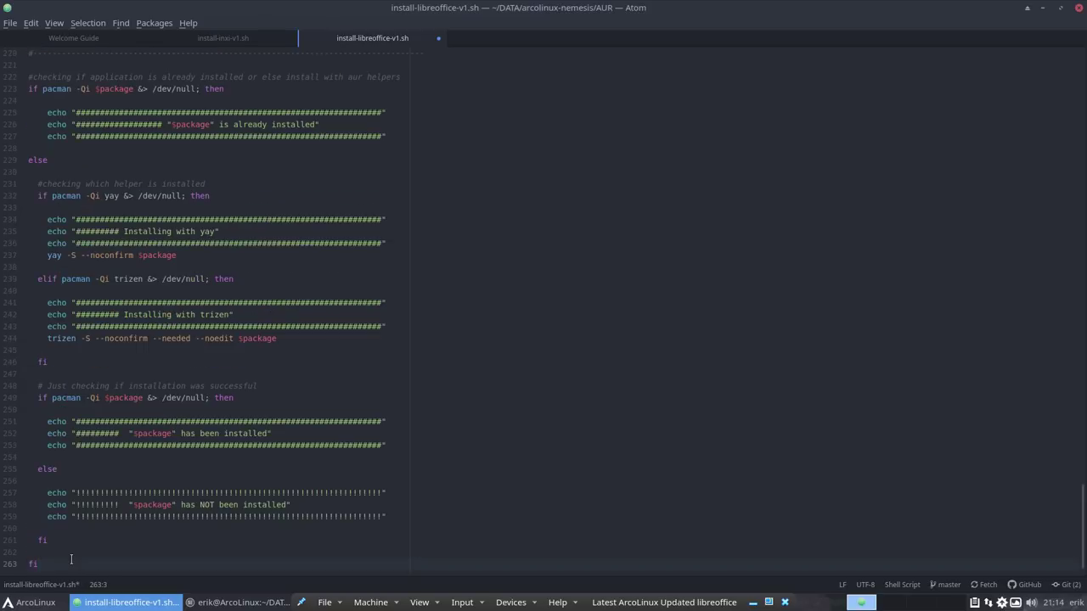
# Step: Set the package name in the copied install block to "hyphen" and save the script
pyautogui.scroll(5, 111, 507)
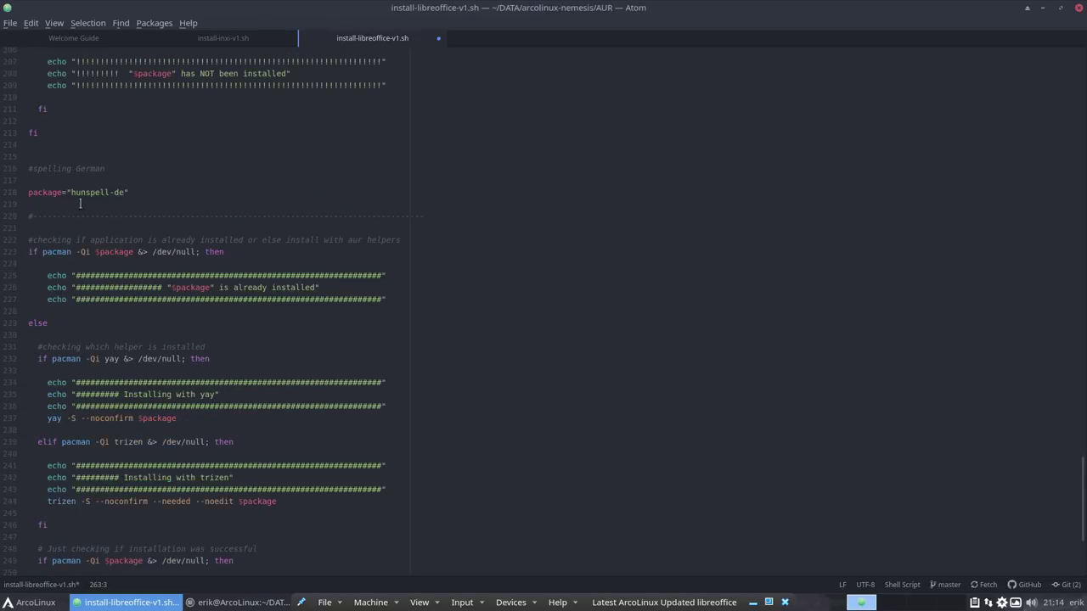
pyautogui.moveTo(73, 192); pyautogui.dragTo(125, 191)
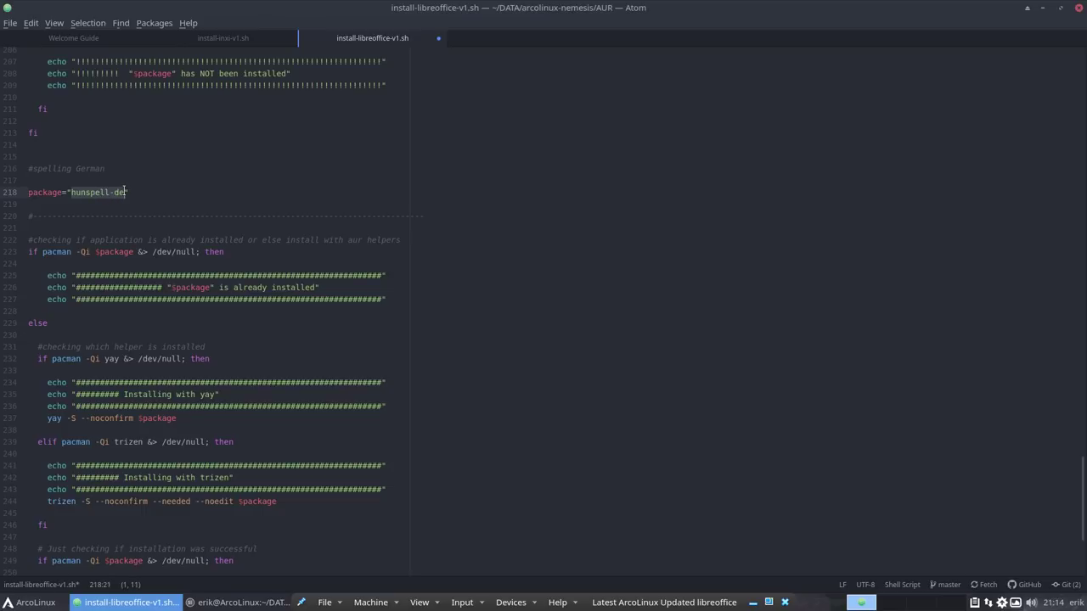
pyautogui.write('hyphen')
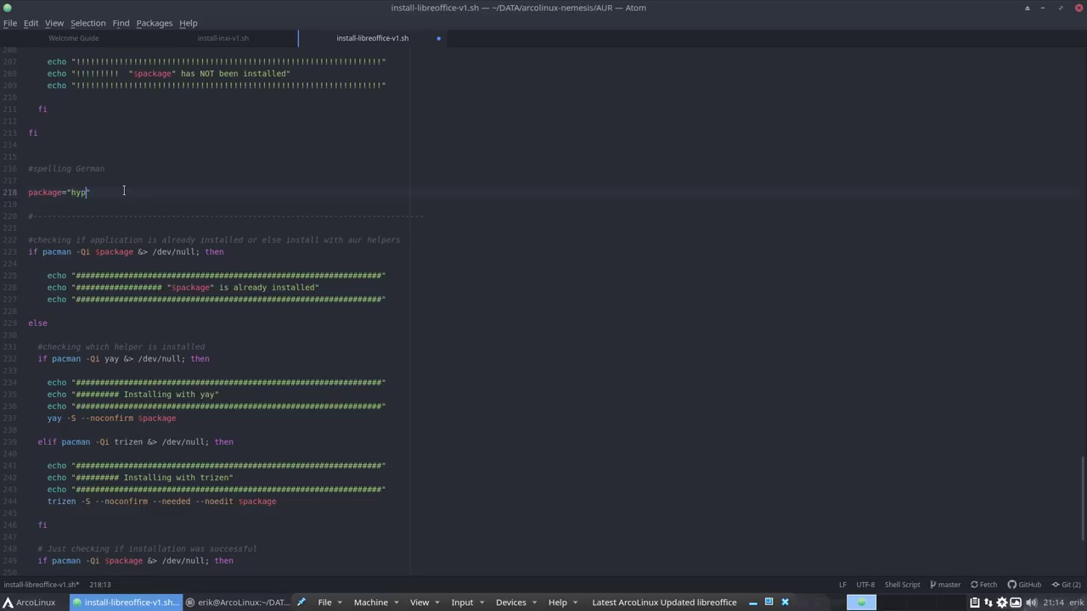
pyautogui.hotkey('ctrl', 's')
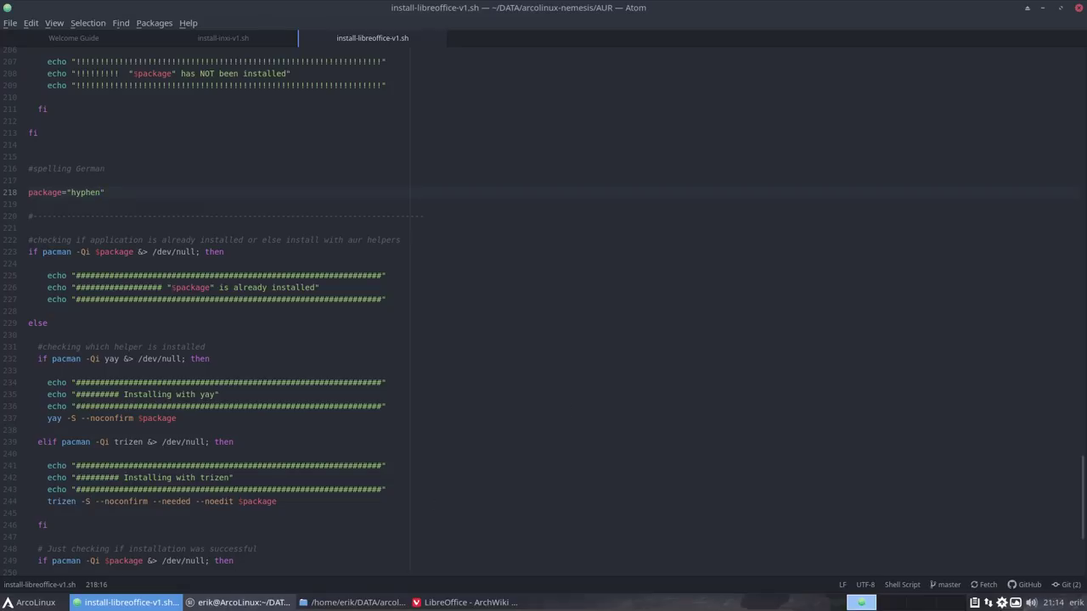
# Step: Switch to the terminal, abandon the pending removal command, and search with "yay hyphen" to examine the hyphenation packages available per language
pyautogui.hotkey('alt', 'Tab')
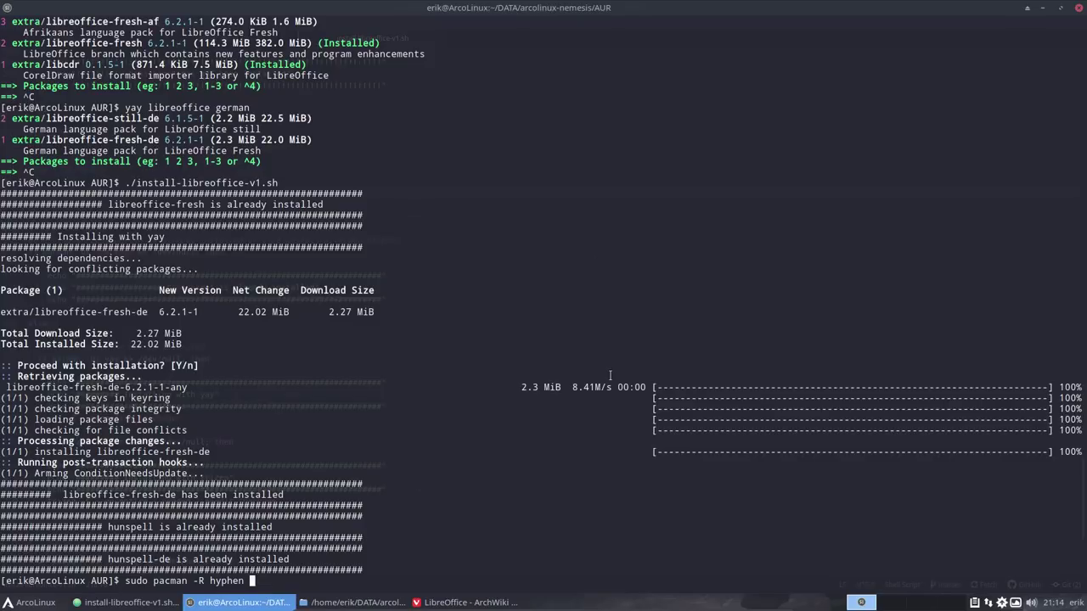
pyautogui.hotkey('ctrl', 'c')
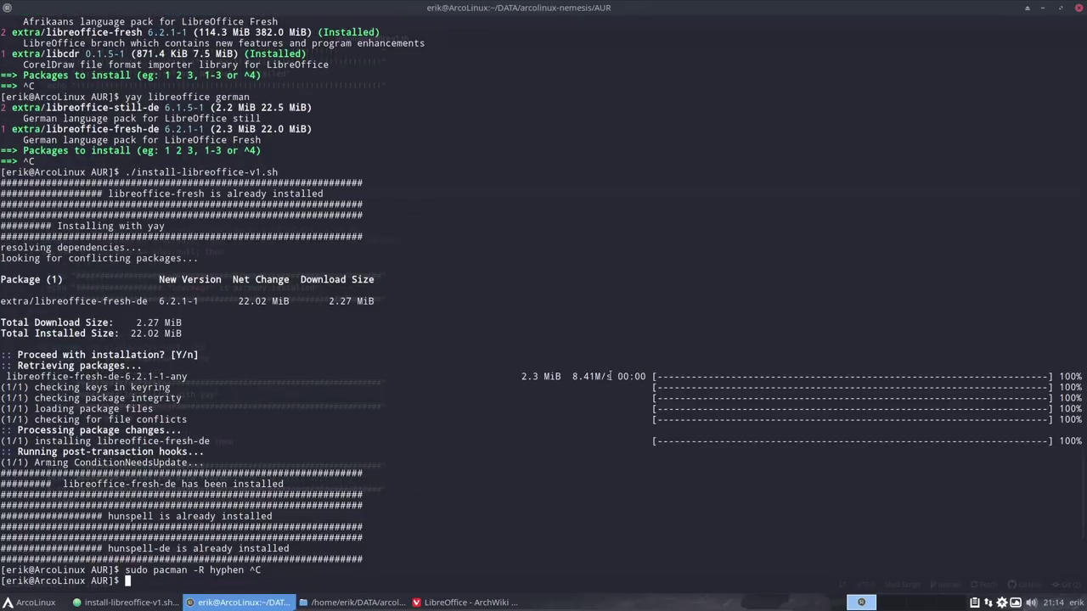
pyautogui.write('yay hyphen')
pyautogui.press('Return')
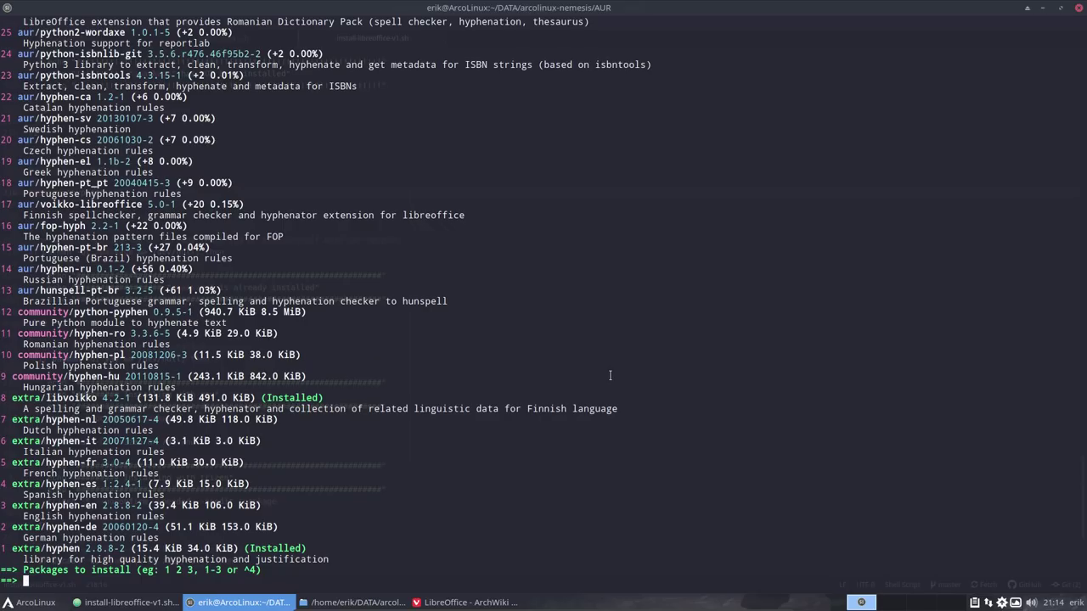
pyautogui.moveTo(86, 527); pyautogui.dragTo(92, 528)
pyautogui.moveTo(75, 473); pyautogui.dragTo(100, 463)
pyautogui.click(96, 464)
pyautogui.scroll(16, 97, 419)
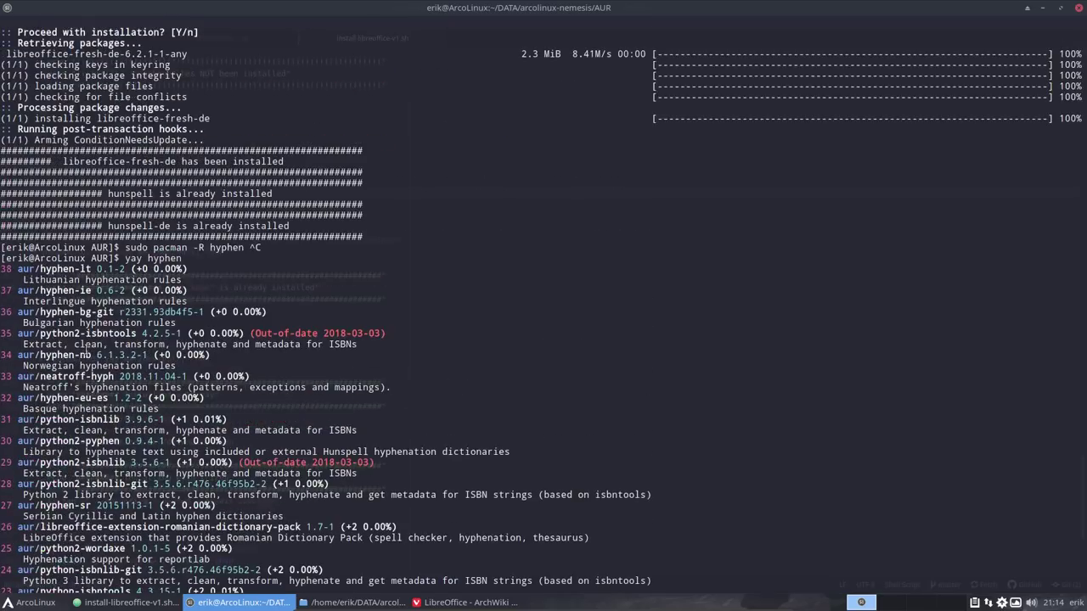
pyautogui.scroll(-16, 86, 352)
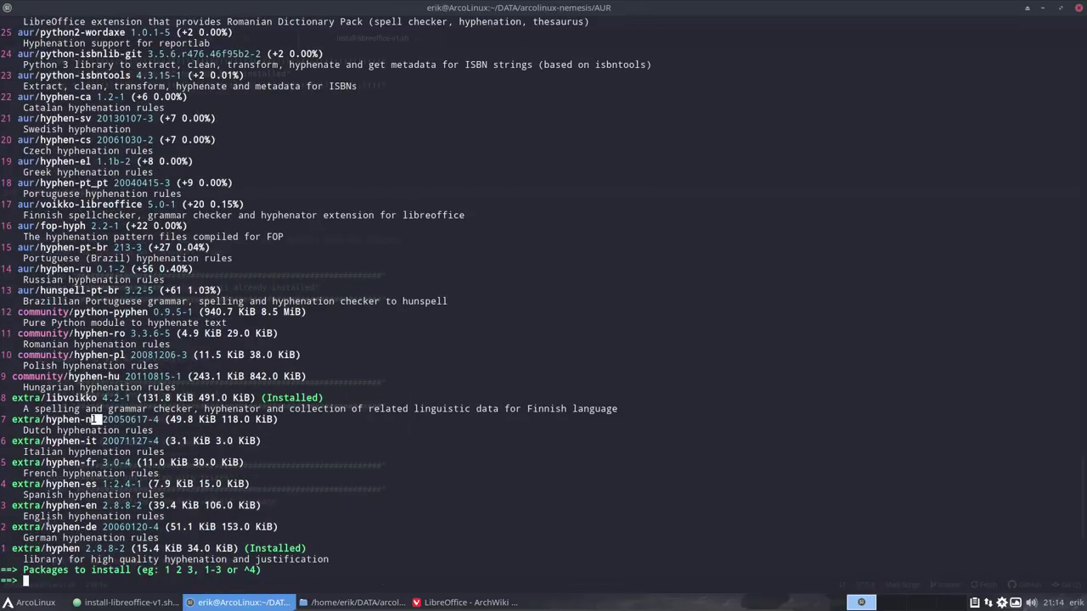
# Step: Check the German hyphenation package name, return to install-libreoffice-v1.sh in Atom, and change the hyphen block's comment to "#hyphen German"
pyautogui.moveTo(47, 527); pyautogui.dragTo(98, 527)
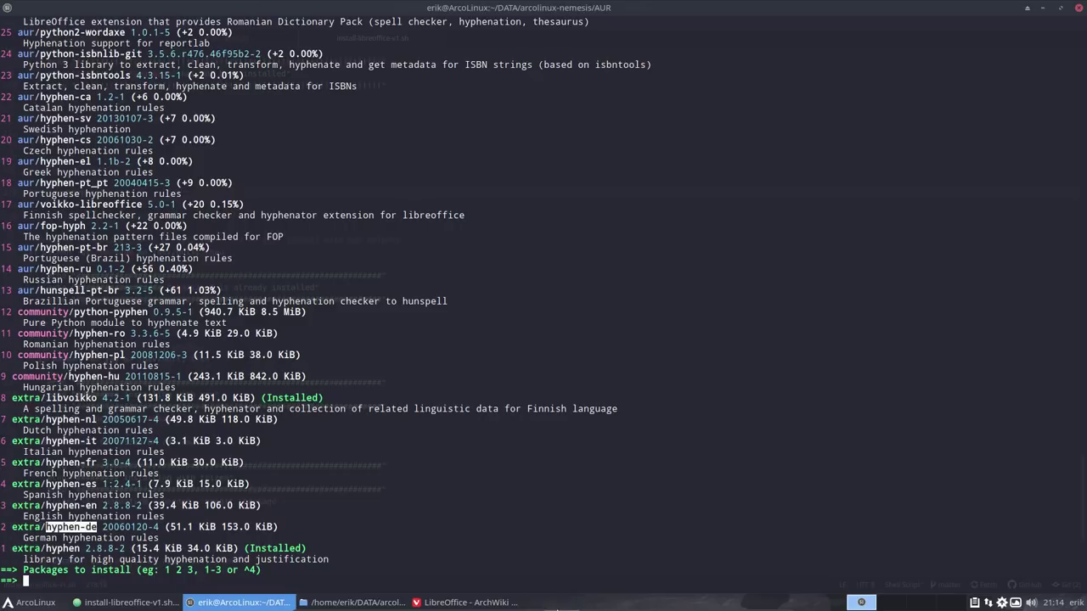
pyautogui.click(472, 603)
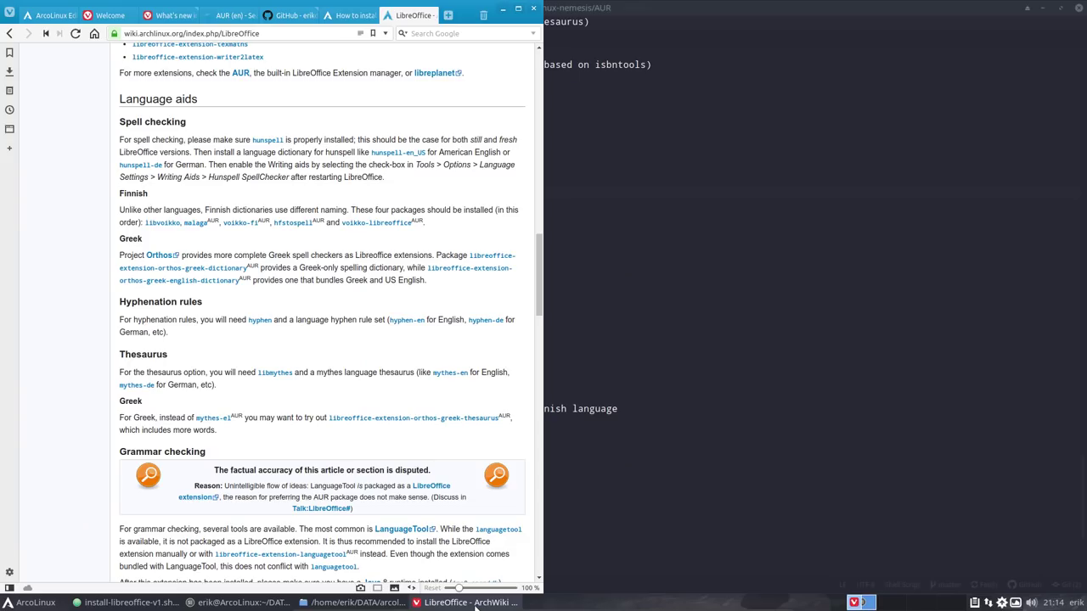
pyautogui.click(471, 603)
pyautogui.click(146, 604)
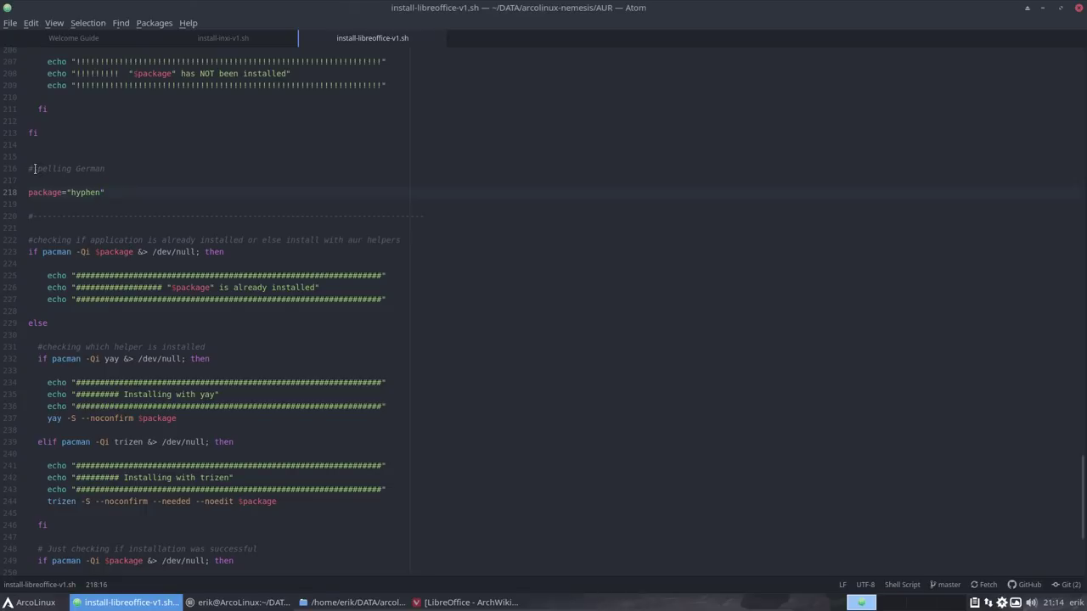
pyautogui.moveTo(33, 169); pyautogui.dragTo(71, 169)
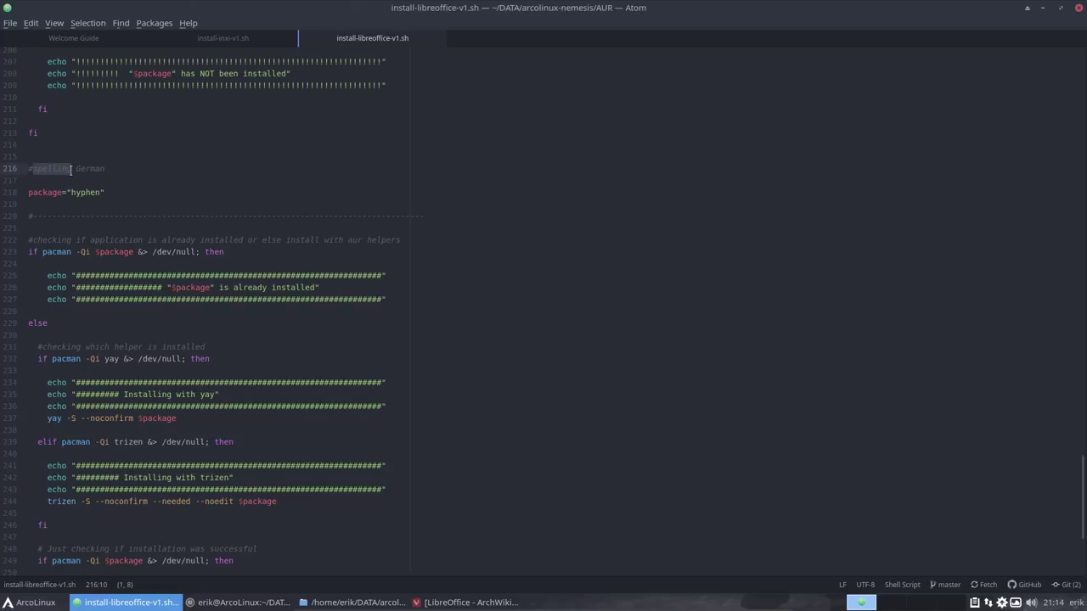
pyautogui.write('hyphen')
# Step: Duplicate the whole "#hyphen German" install block at the end of the script
pyautogui.moveTo(29, 168); pyautogui.dragTo(167, 592)
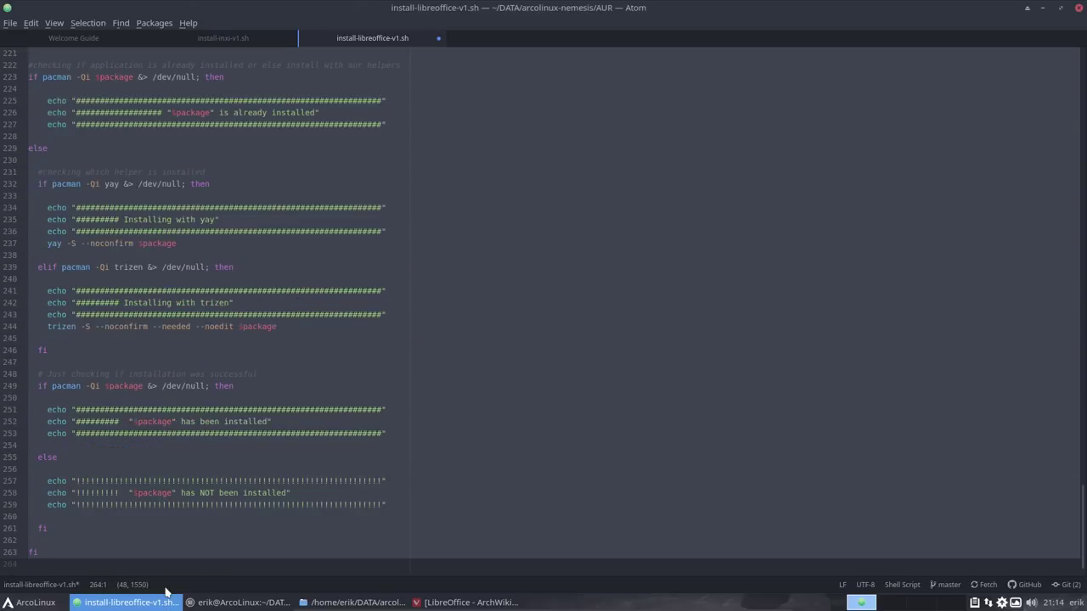
pyautogui.click(71, 554)
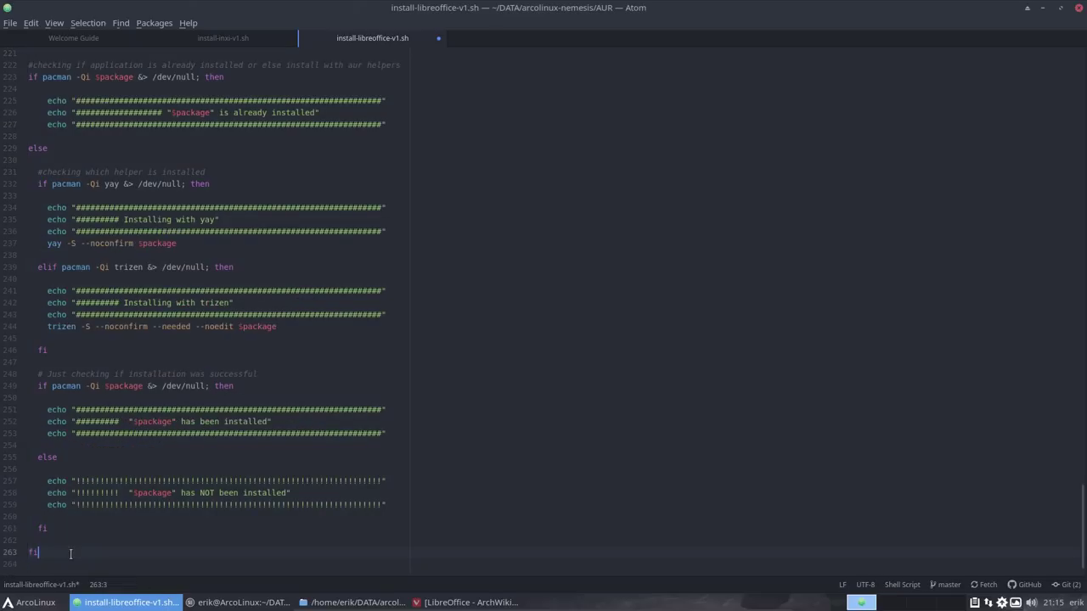
pyautogui.press('Return')
pyautogui.press('Return')
pyautogui.hotkey('ctrl', 'v')
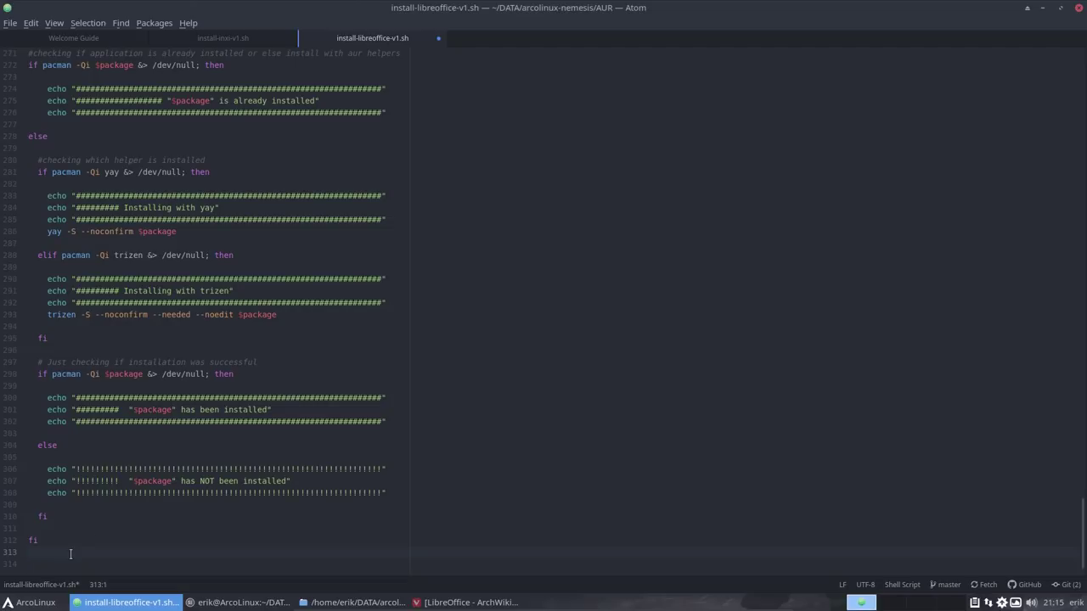
# Step: Set the package name in the last copied install block to "hyphen-de" and save the script
pyautogui.scroll(3, 108, 197)
pyautogui.click(102, 116)
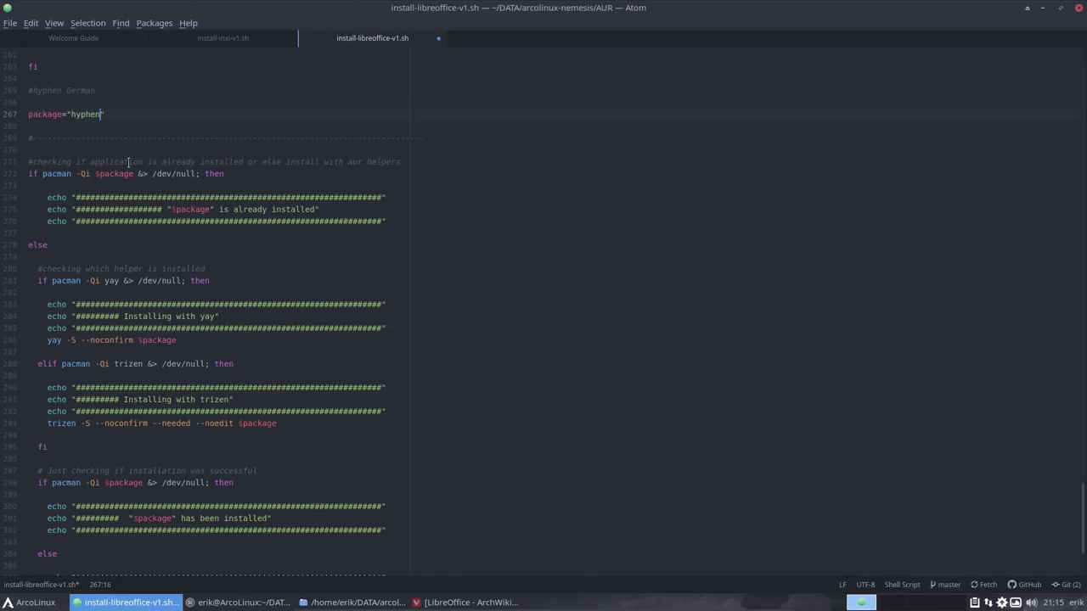
pyautogui.write('-de')
pyautogui.hotkey('ctrl', 's')
# Step: Switch to the terminal, abandon the pending package search, and run ./install-libreoffice-v1.sh, authorising it with the sudo password
pyautogui.click(280, 600)
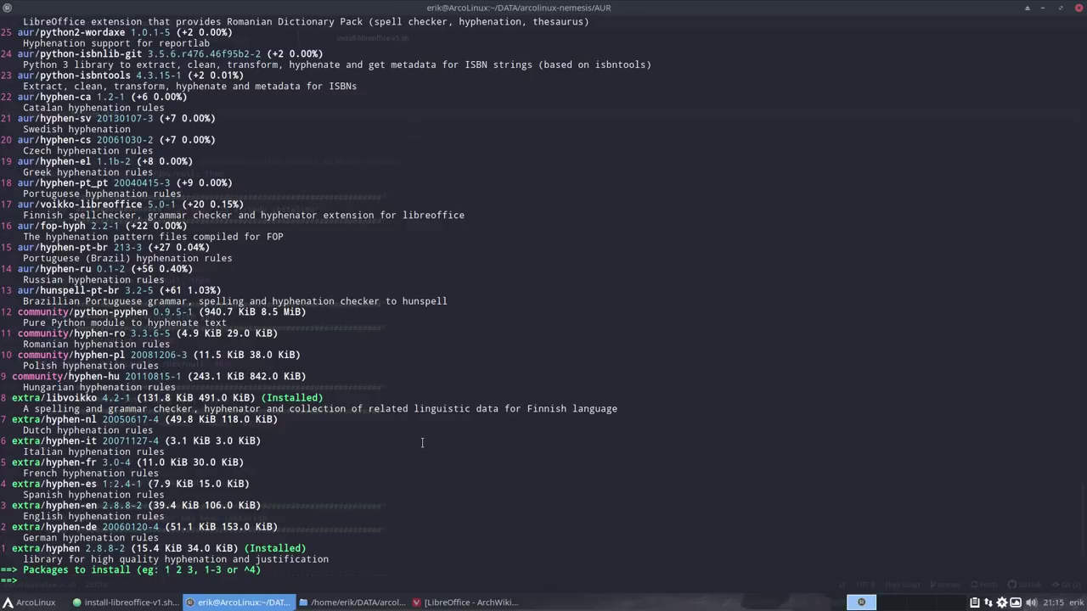
pyautogui.hotkey('ctrl', 'c')
pyautogui.press('Up')
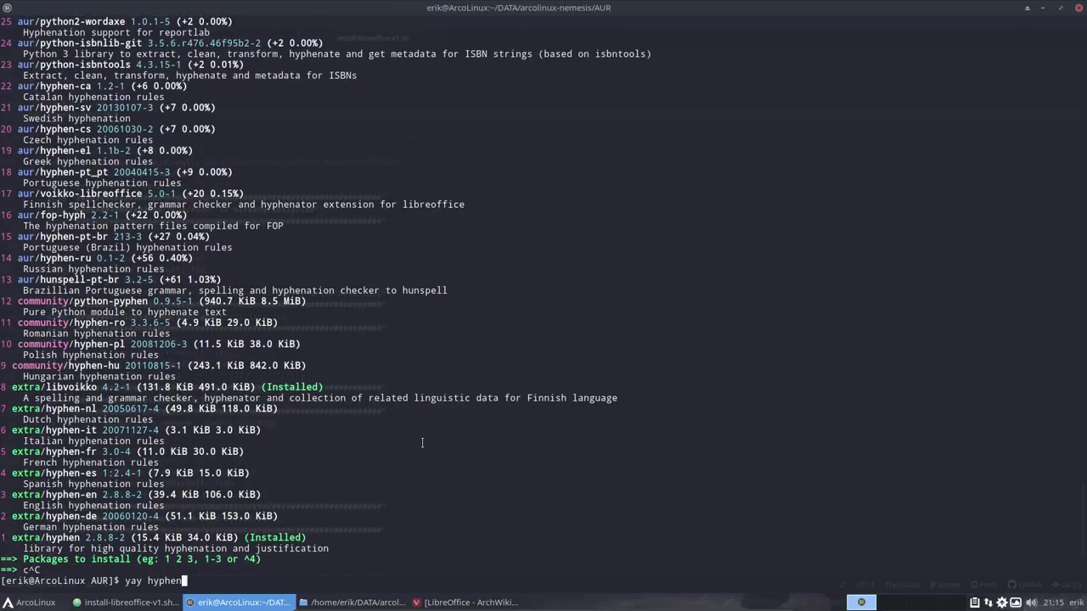
pyautogui.press('Return')
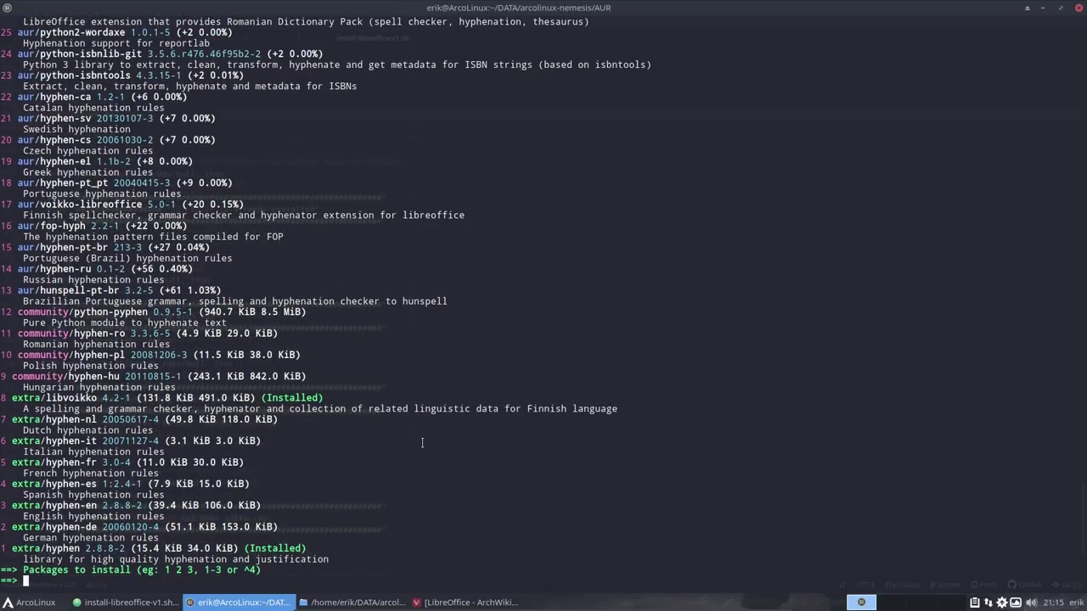
pyautogui.hotkey('ctrl', 'c')
pyautogui.press('Up')
pyautogui.press('Up')
pyautogui.press('Return')
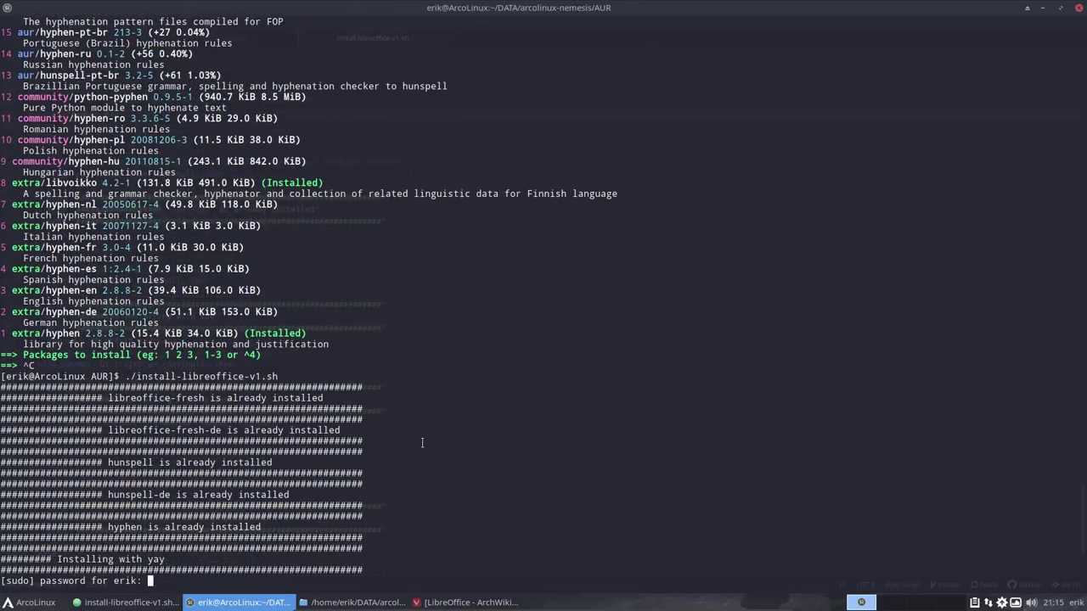
pyautogui.press('Return')
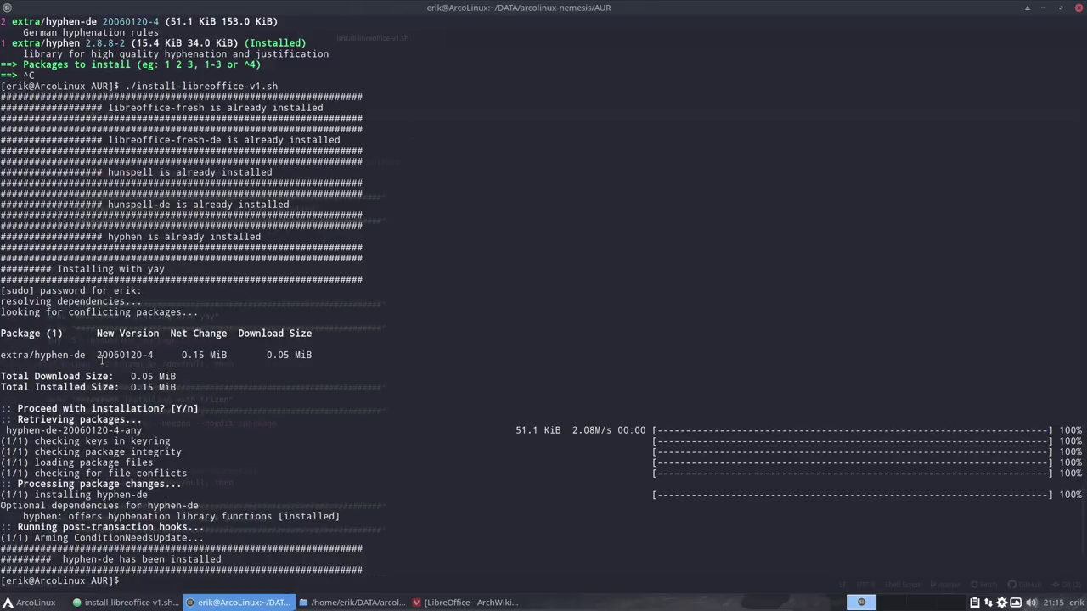
# Step: Consult the thesaurus section on the ArchWiki page, return to the script in Atom, and duplicate the hyphen-de install block at its end
pyautogui.click(455, 603)
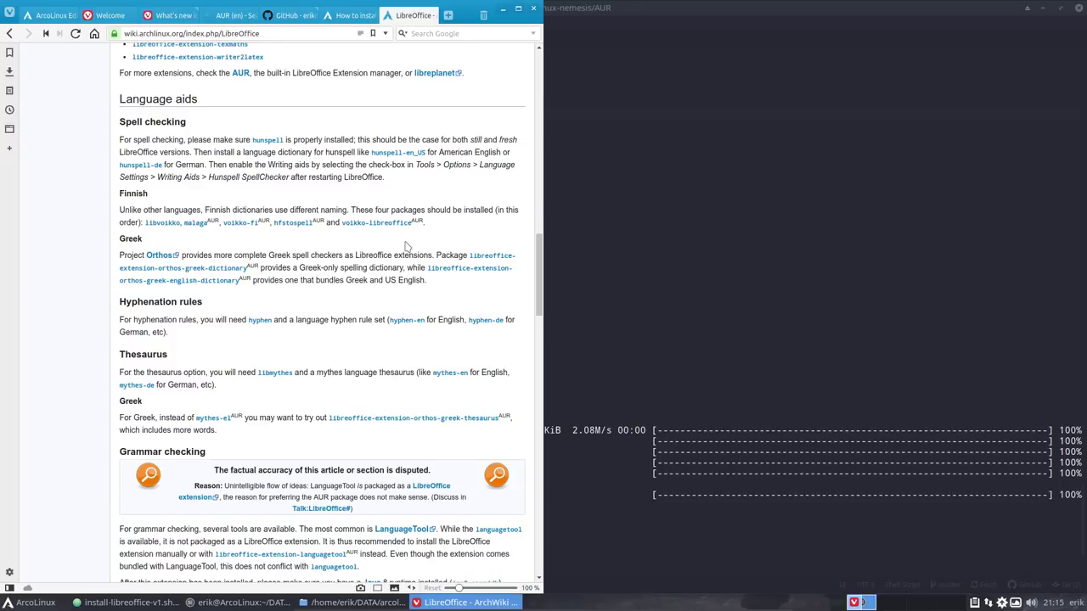
pyautogui.scroll(-3, 406, 246)
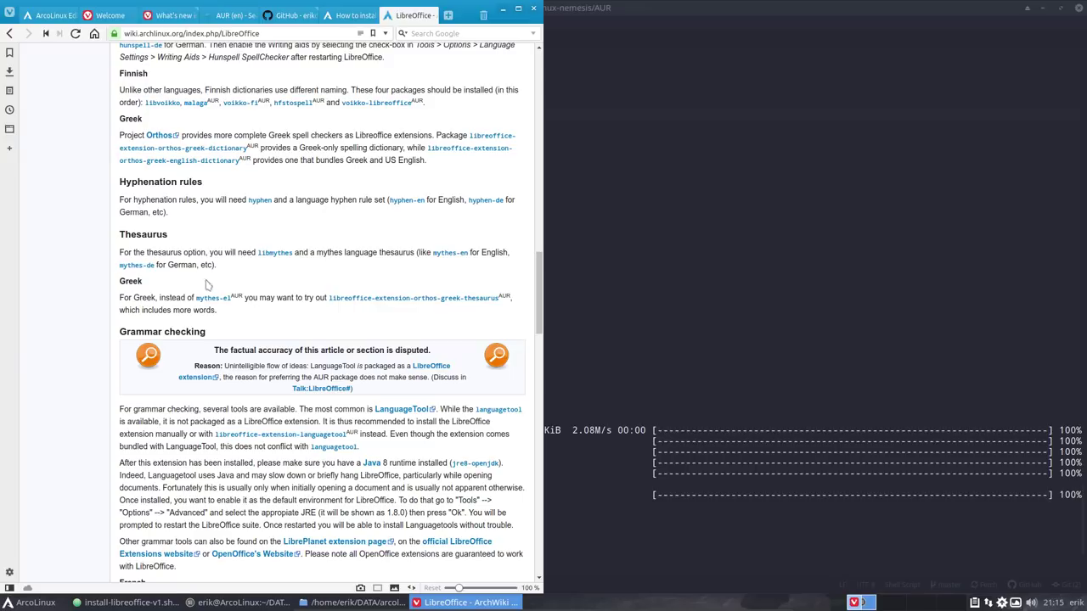
pyautogui.click(223, 605)
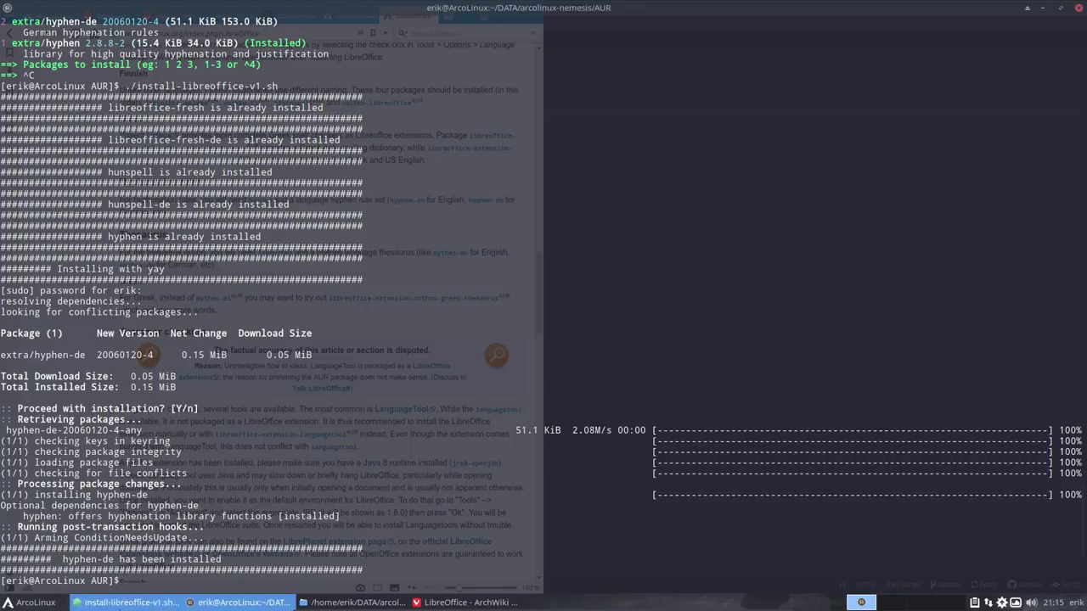
pyautogui.click(127, 603)
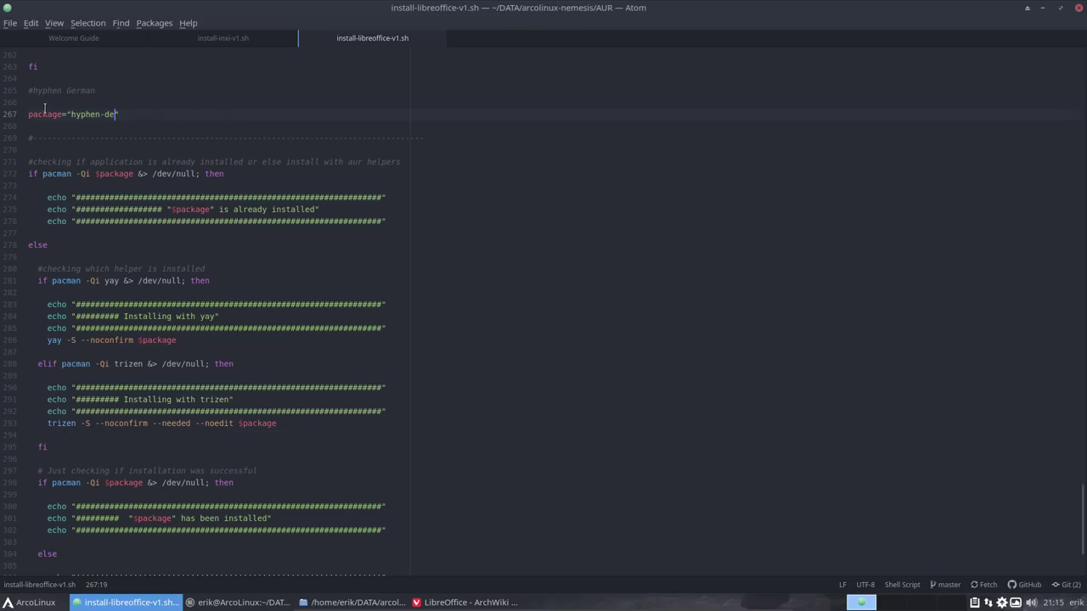
pyautogui.moveTo(30, 90); pyautogui.dragTo(29, 564)
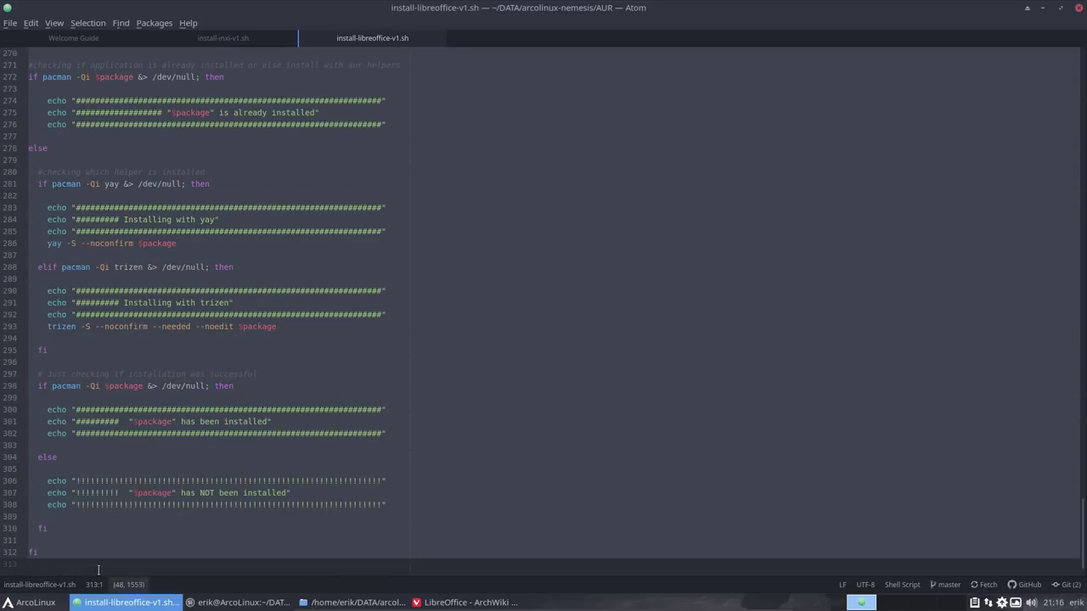
pyautogui.click(72, 550)
pyautogui.press('Return')
pyautogui.hotkey('ctrl', 'v')
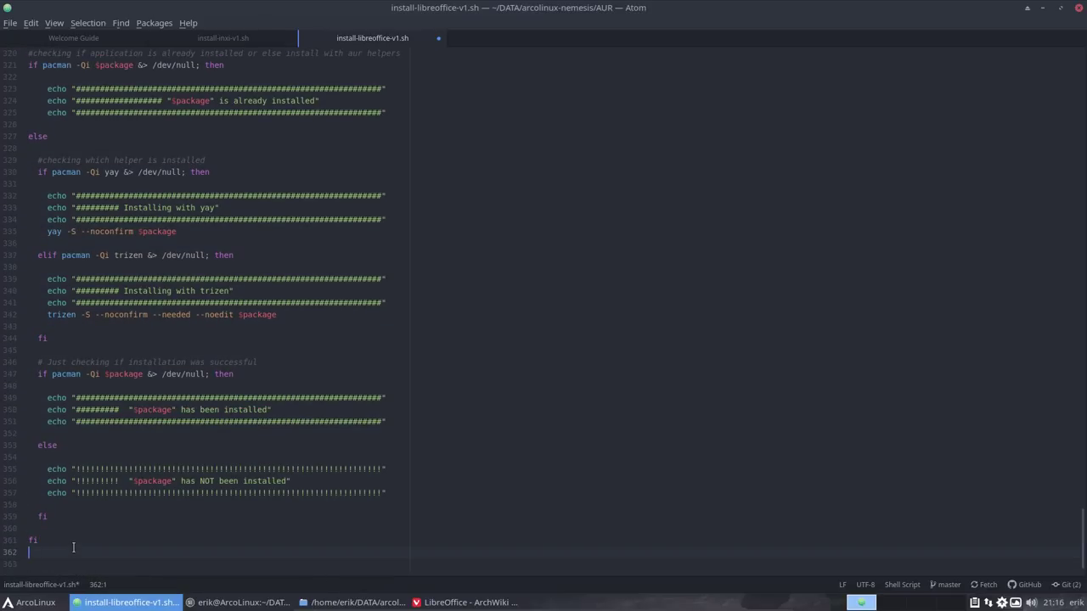
# Step: Set the package name in the new last install block to "libmythes" and save the script
pyautogui.scroll(3, 76, 547)
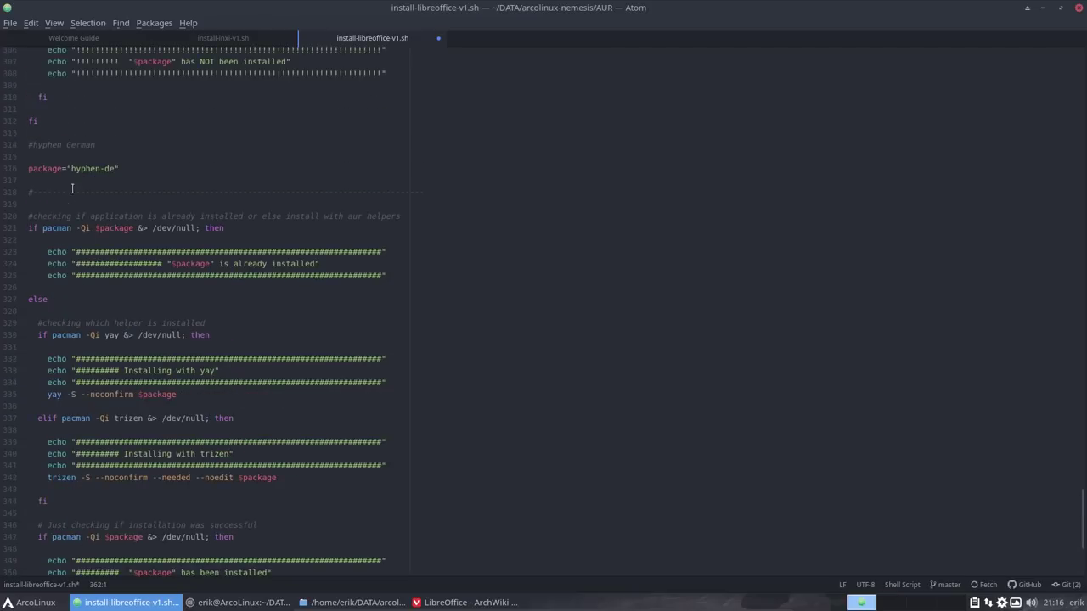
pyautogui.moveTo(72, 172); pyautogui.dragTo(113, 172)
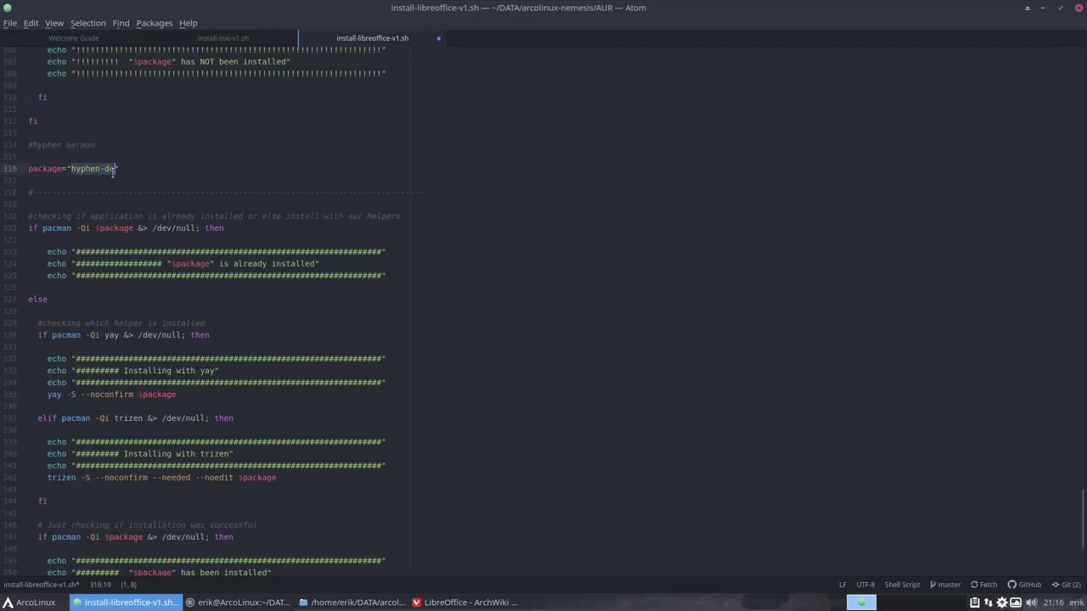
pyautogui.write('libmythes')
pyautogui.hotkey('ctrl', 's')
# Step: Switch to the terminal and rerun ./install-libreoffice-v1.sh to install libmythes
pyautogui.click(237, 602)
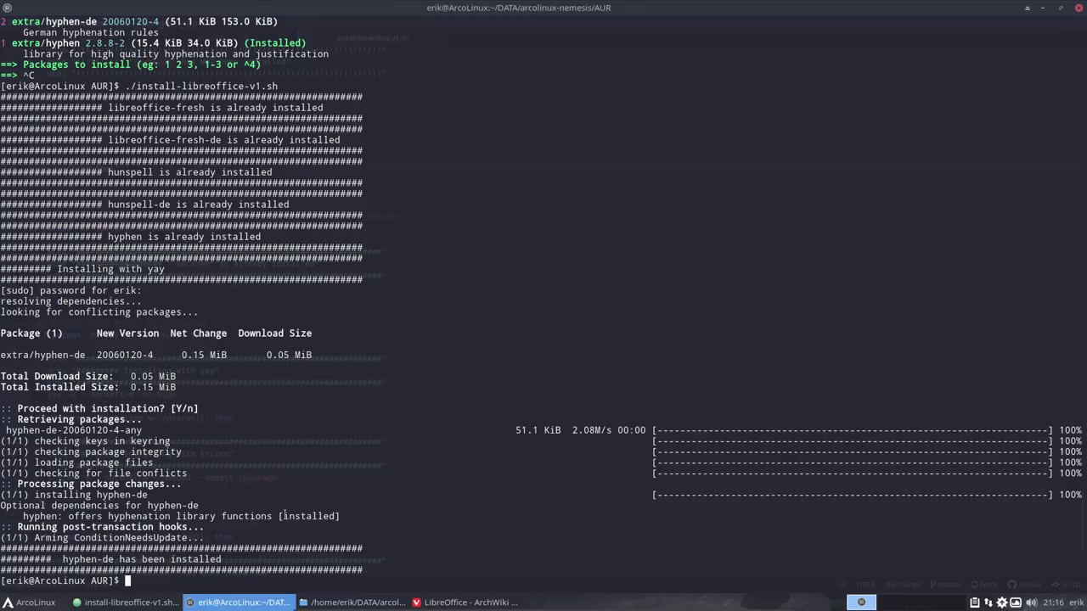
pyautogui.press('Up')
pyautogui.press('Return')
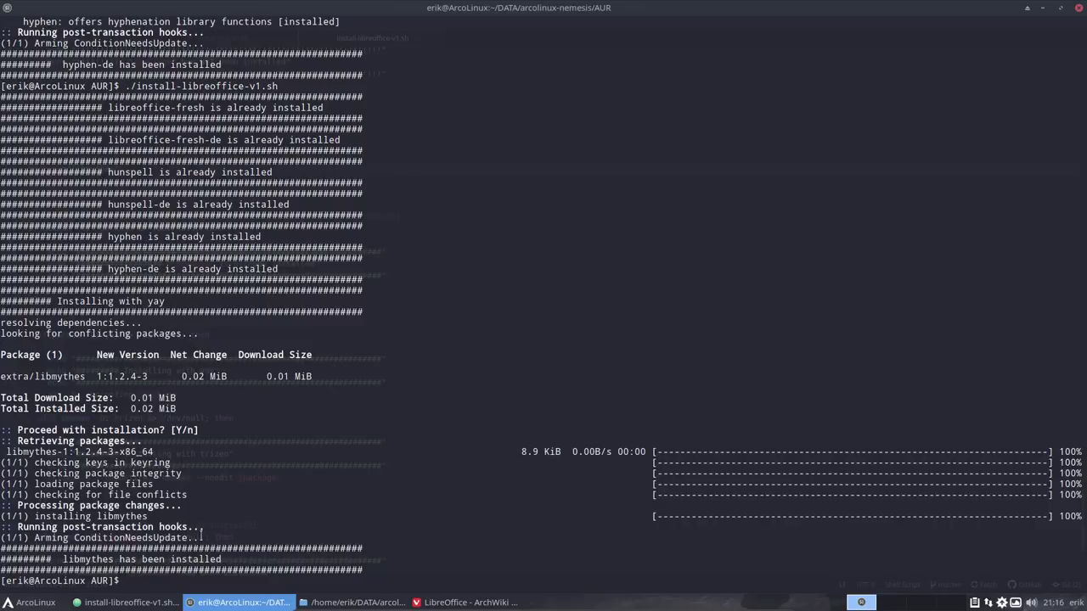
# Step: Check the mythes package naming on the ArchWiki page and search with "yay mythes" in the terminal for the available thesaurus languages
pyautogui.click(458, 603)
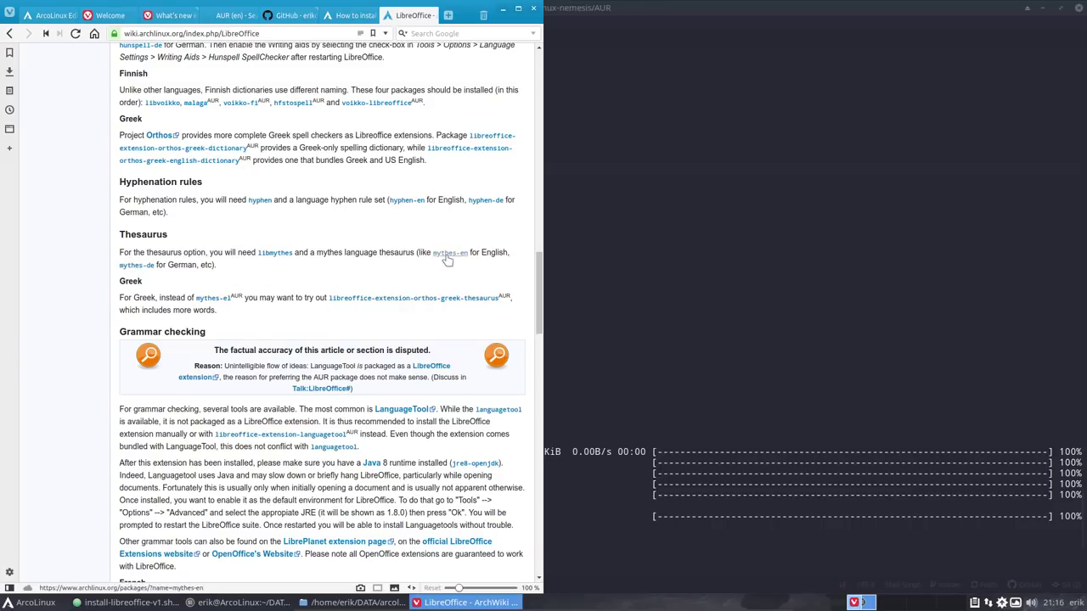
pyautogui.click(666, 540)
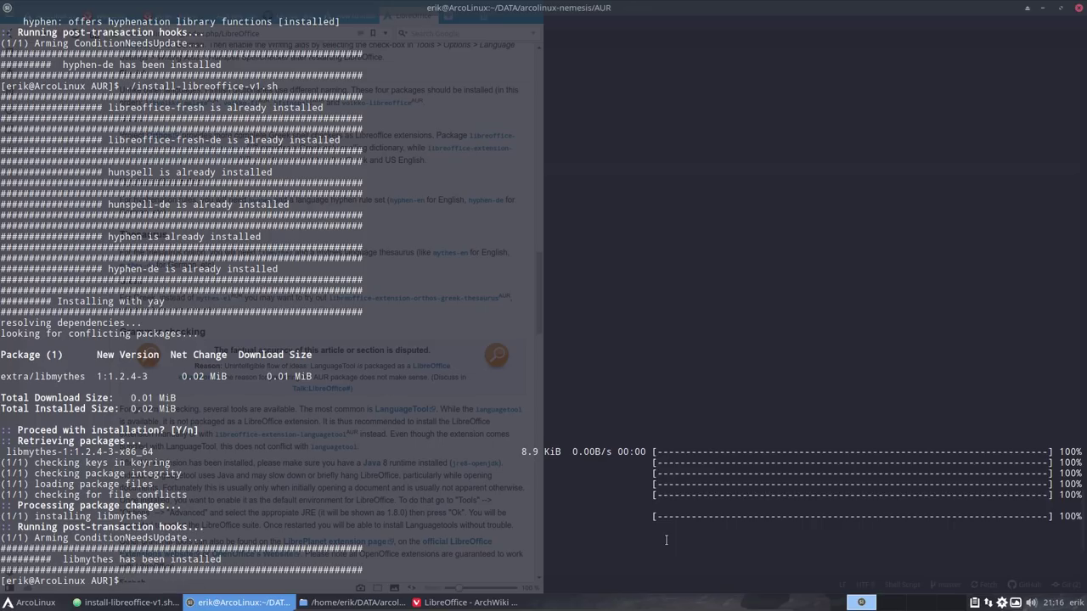
pyautogui.write('yay mythes')
pyautogui.press('Return')
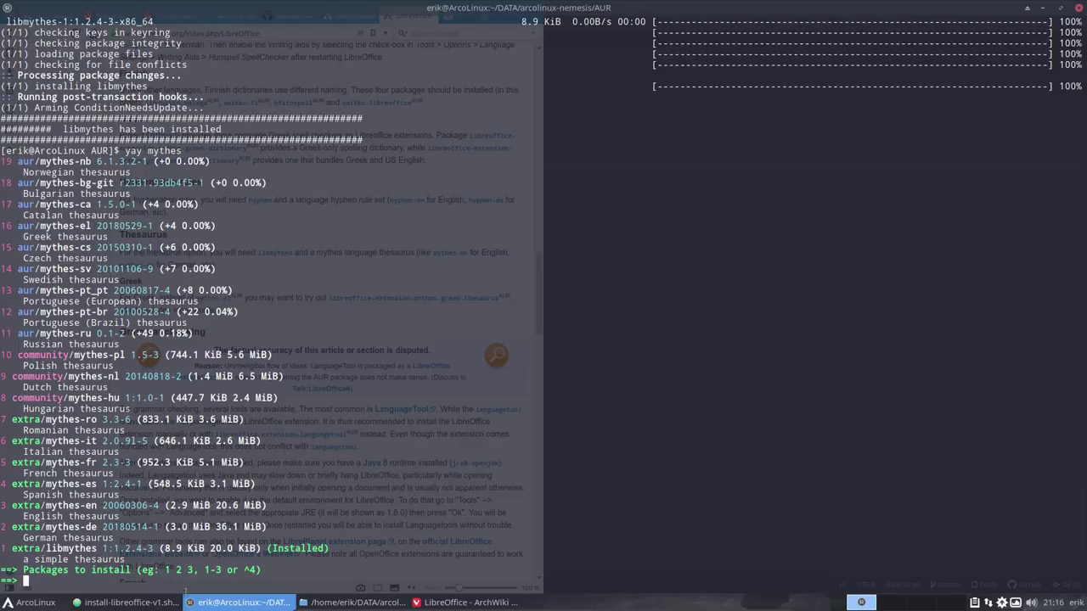
# Step: Switch to the script in Atom and duplicate the whole libmythes install block at the end of the file
pyautogui.click(127, 603)
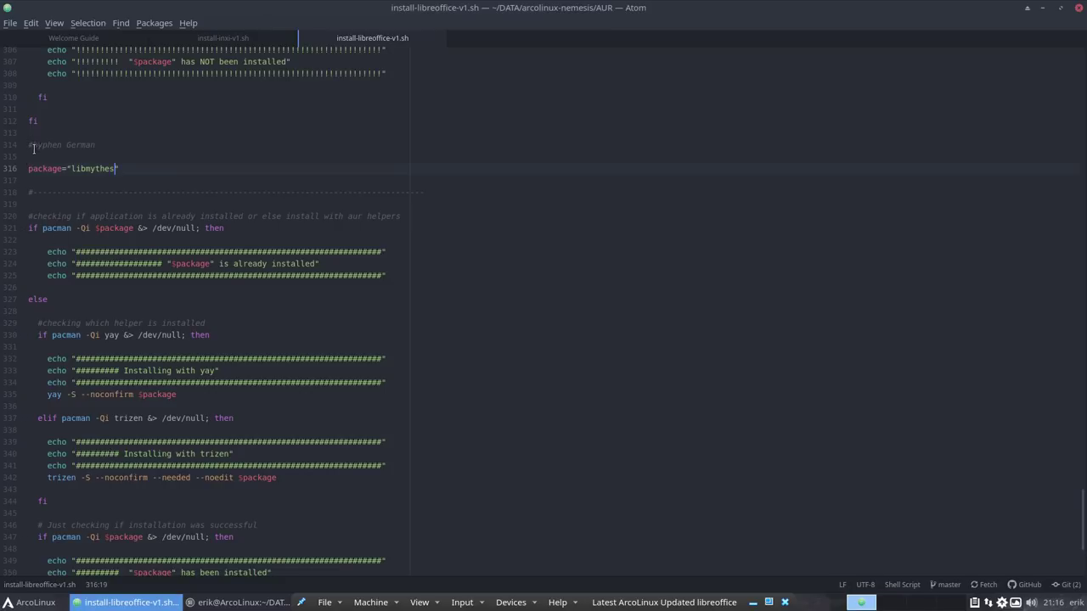
pyautogui.moveTo(29, 145); pyautogui.dragTo(149, 595)
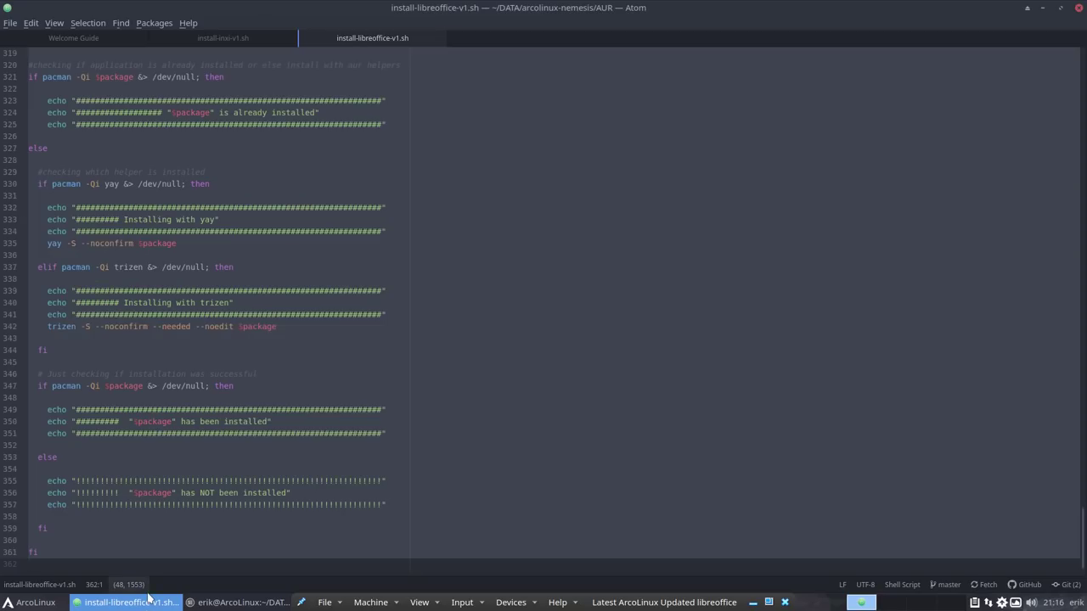
pyautogui.click(121, 558)
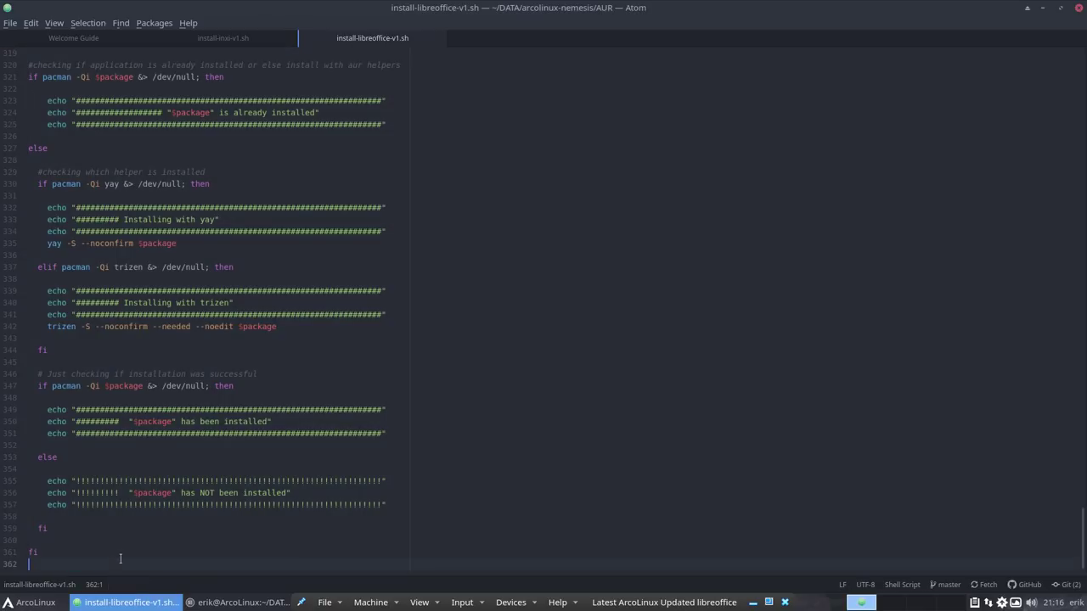
pyautogui.hotkey('ctrl', 'v')
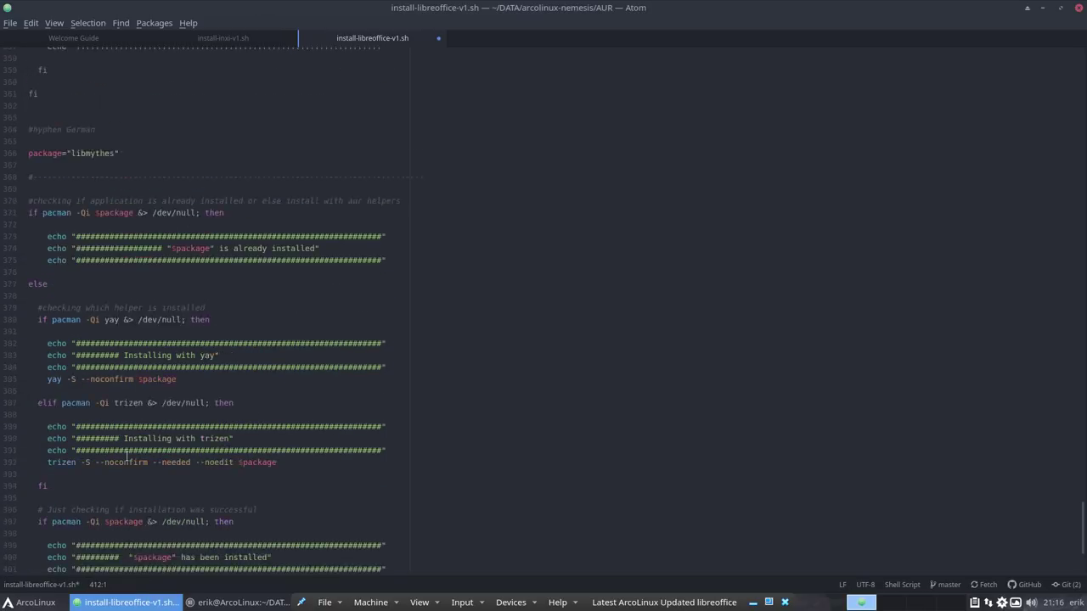
# Step: Set the package name in the copied libmythes block to "mythes-de" and save the script
pyautogui.click(84, 180)
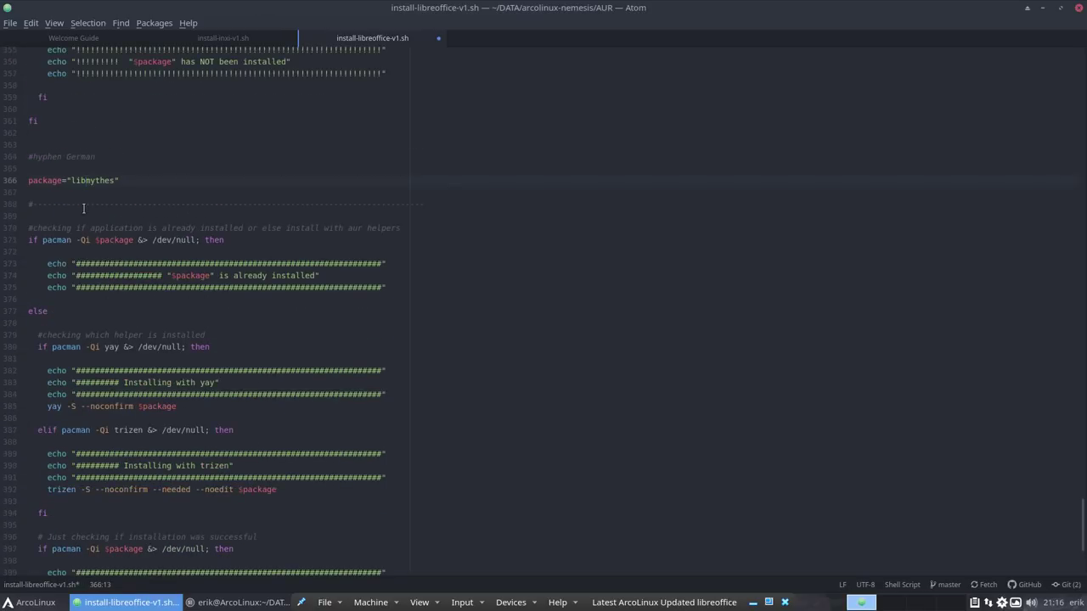
pyautogui.press('BackSpace')
pyautogui.press('BackSpace')
pyautogui.press('BackSpace')
pyautogui.write('-de')
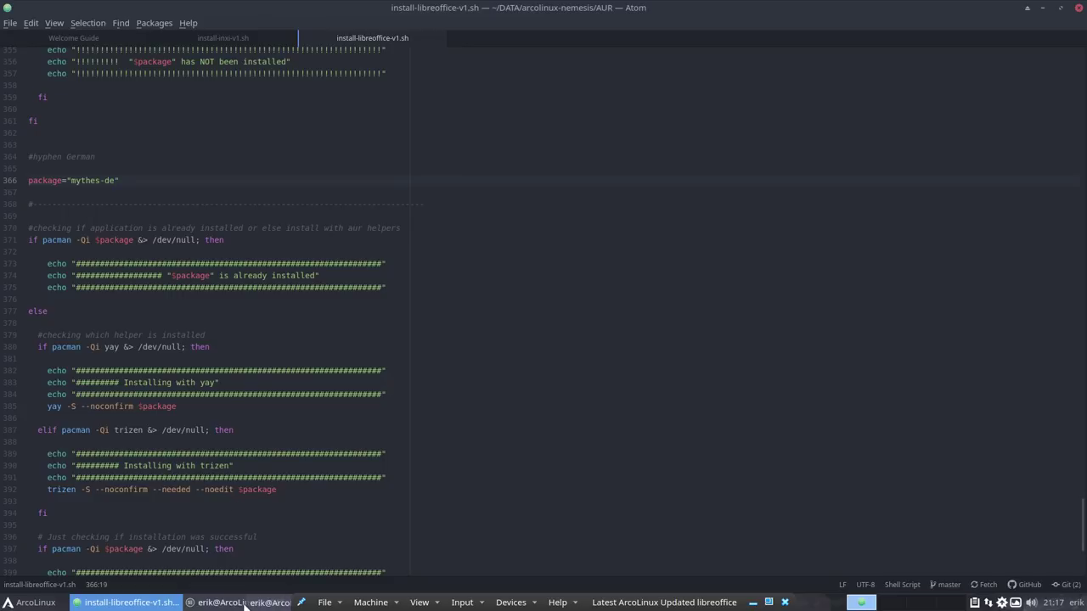
# Step: Switch to the terminal, abandon the pending mythes package selection, and run ./install-libreoffice-v1.sh to install mythes-de
pyautogui.click(244, 603)
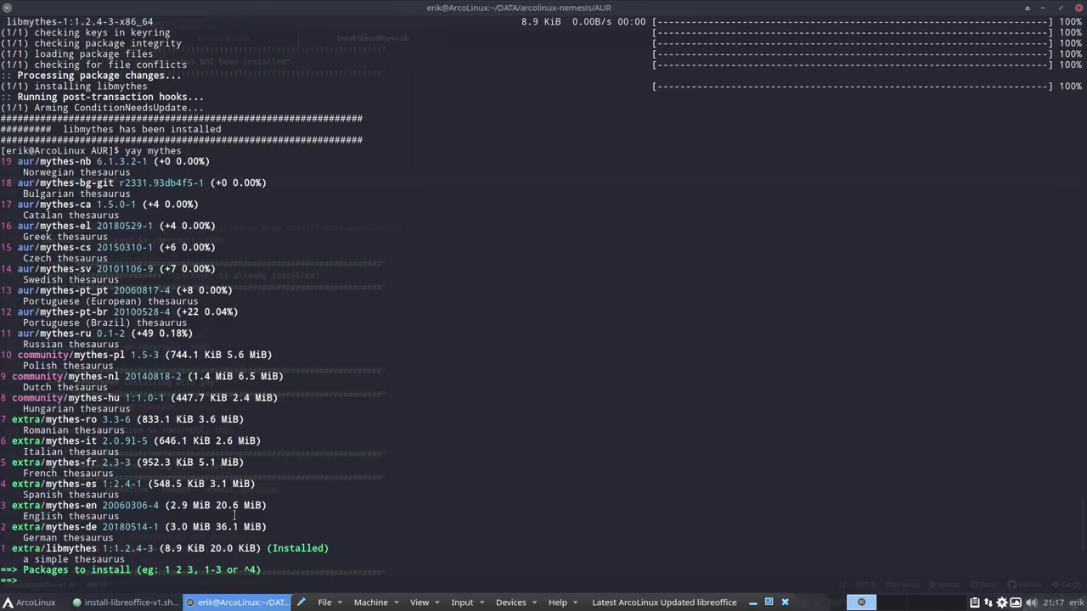
pyautogui.hotkey('ctrl', 'c')
pyautogui.write('./install-libreoffice-v1.sh')
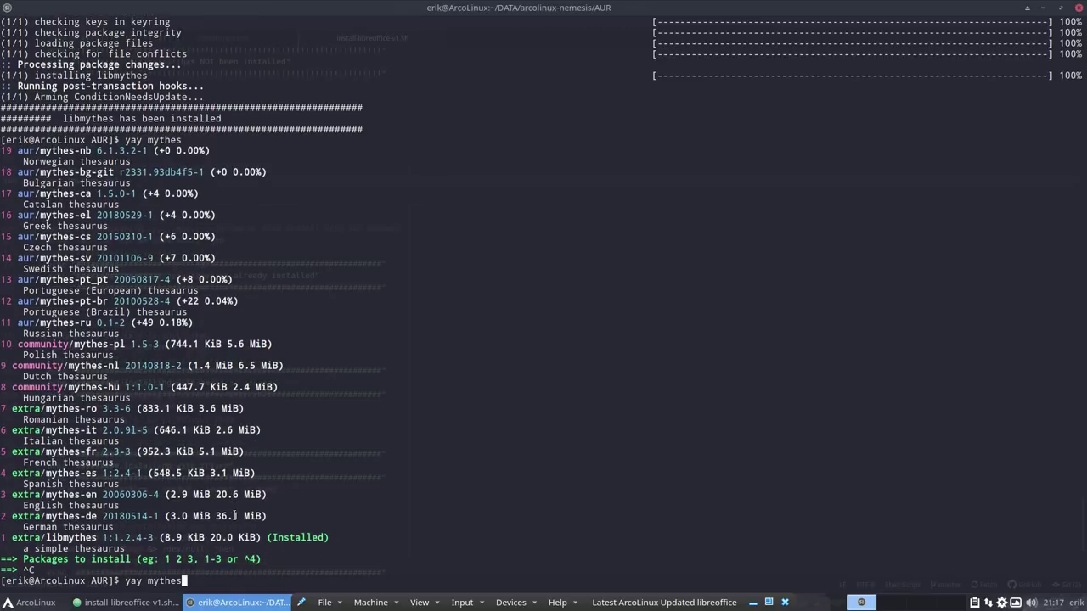
pyautogui.press('Return')
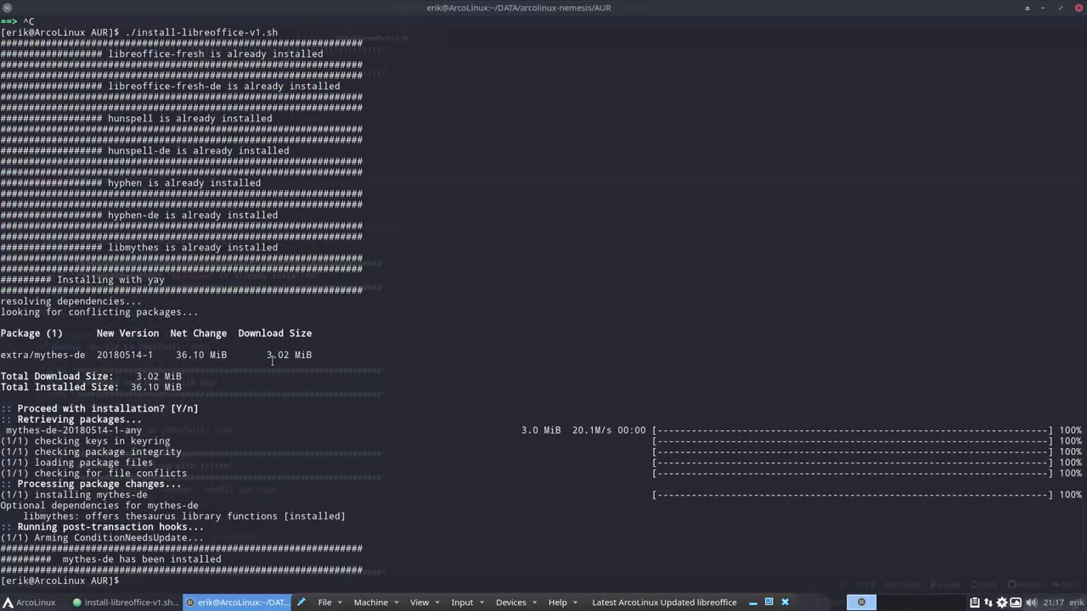
# Step: Examine the download and installed sizes of mythes-de in the terminal output, and return to the script in Atom
pyautogui.moveTo(260, 355); pyautogui.dragTo(289, 355)
pyautogui.moveTo(177, 355); pyautogui.dragTo(188, 355)
pyautogui.click(132, 604)
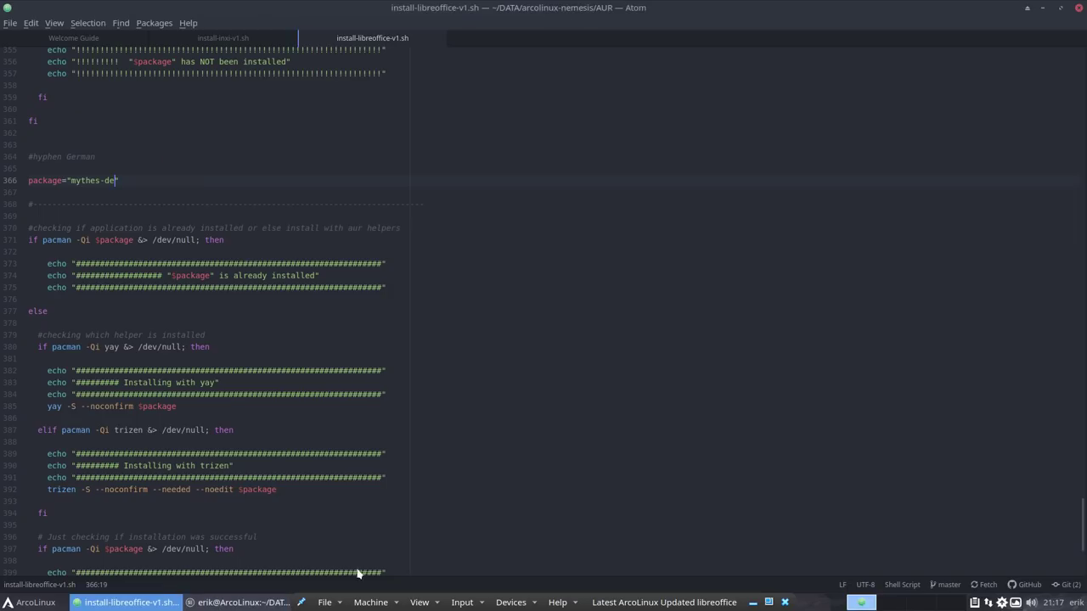
pyautogui.click(591, 481)
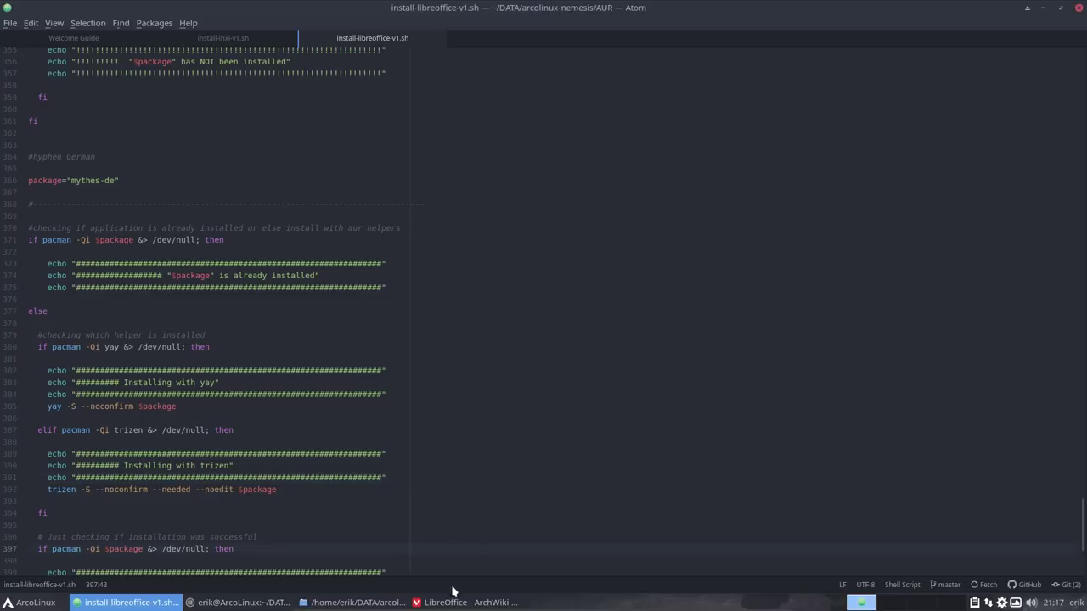
# Step: Switch to the LibreOffice ArchWiki page in Vivaldi and read the Grammar checking section on the LanguageTool extension
pyautogui.click(463, 603)
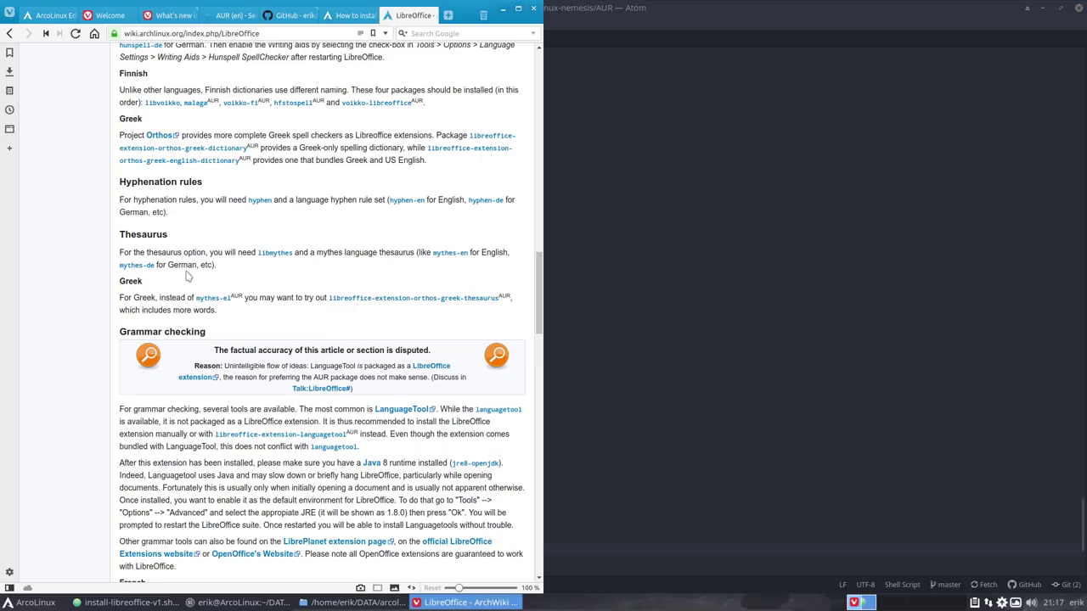
pyautogui.scroll(-2, 193, 288)
pyautogui.scroll(-2, 193, 270)
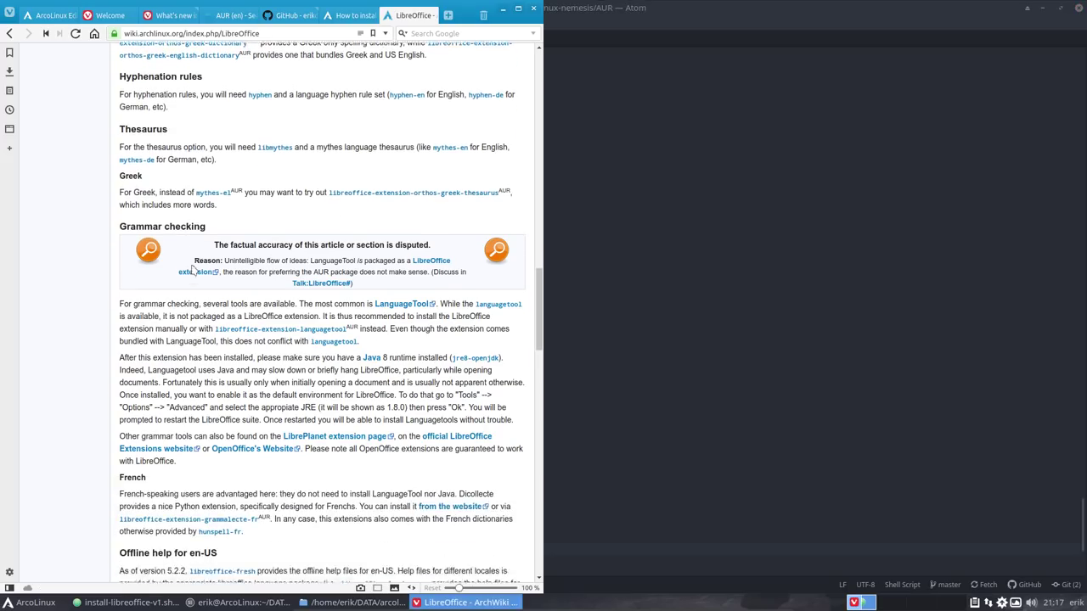
pyautogui.scroll(-1, 191, 265)
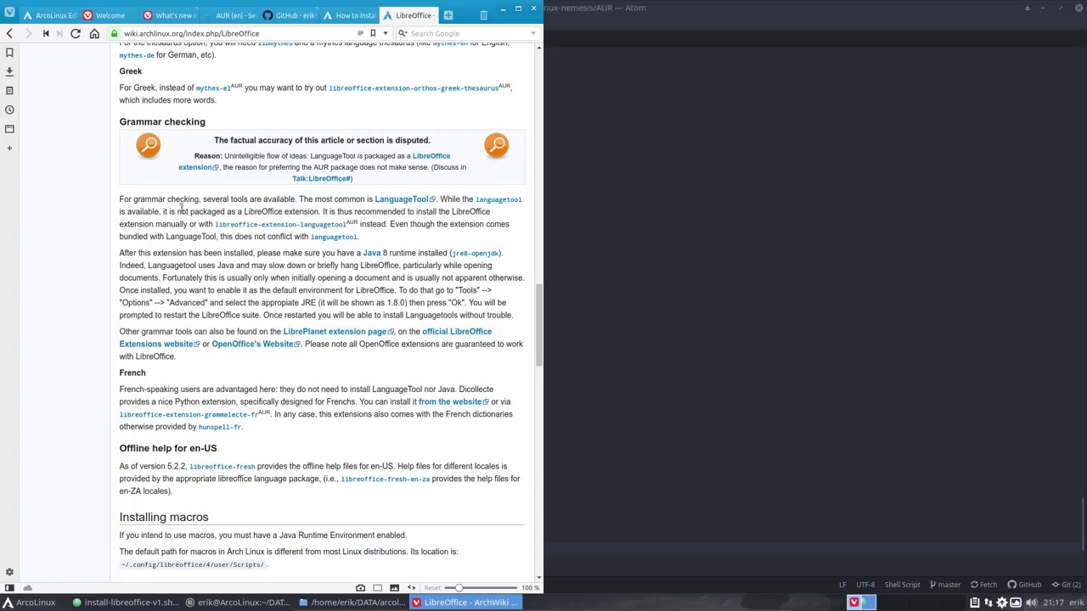
pyautogui.moveTo(181, 211); pyautogui.dragTo(319, 223)
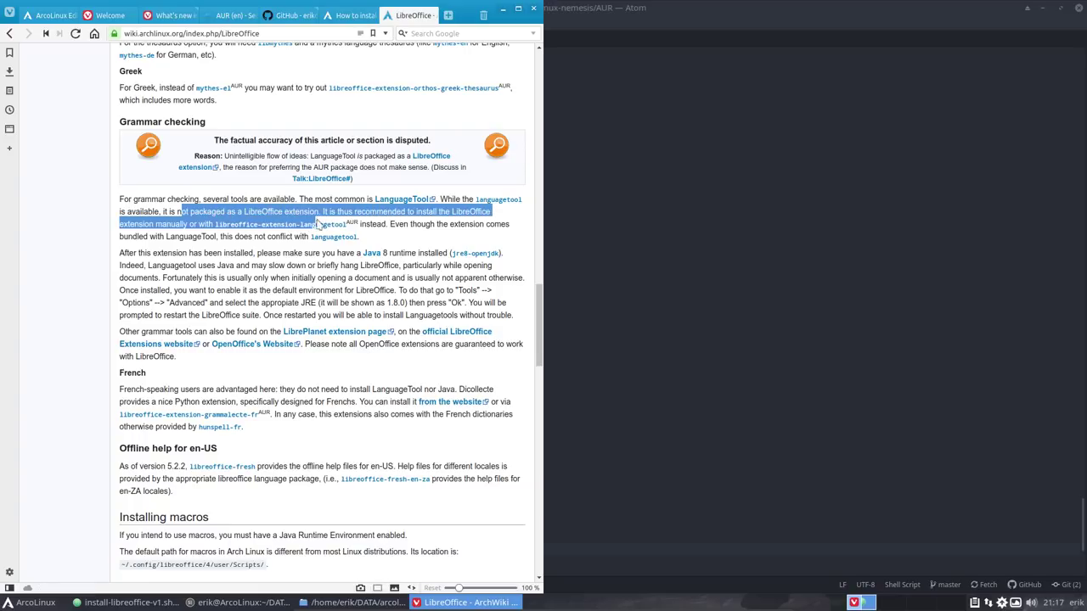
pyautogui.click(388, 211)
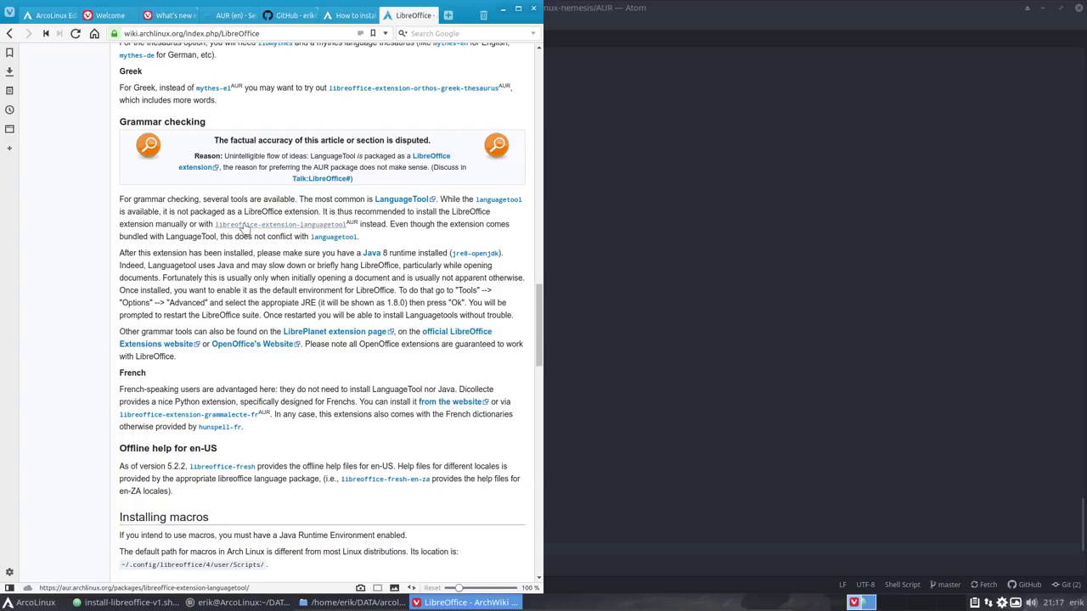
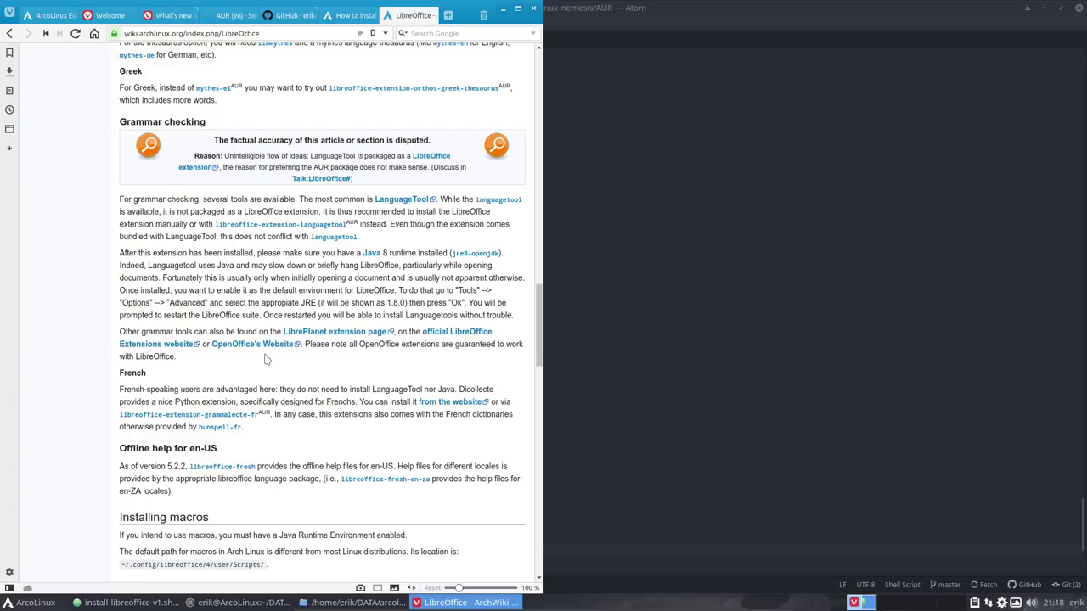
# Step: Read the rest of the LibreOffice wiki page, from offline help and macros through the Troubleshooting topics to the end
pyautogui.scroll(-1, 265, 360)
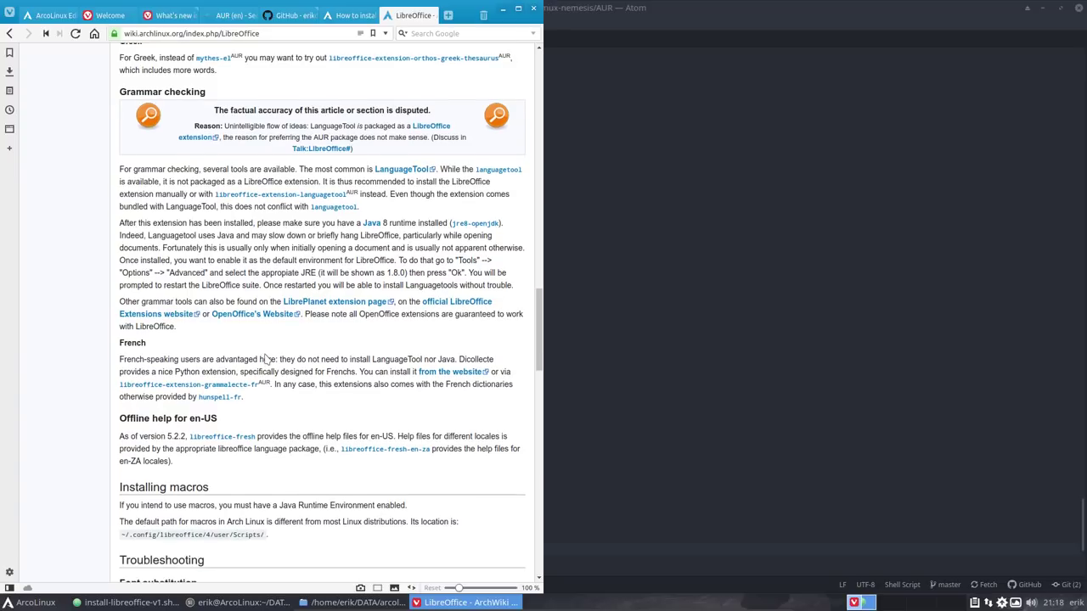
pyautogui.scroll(-3, 265, 361)
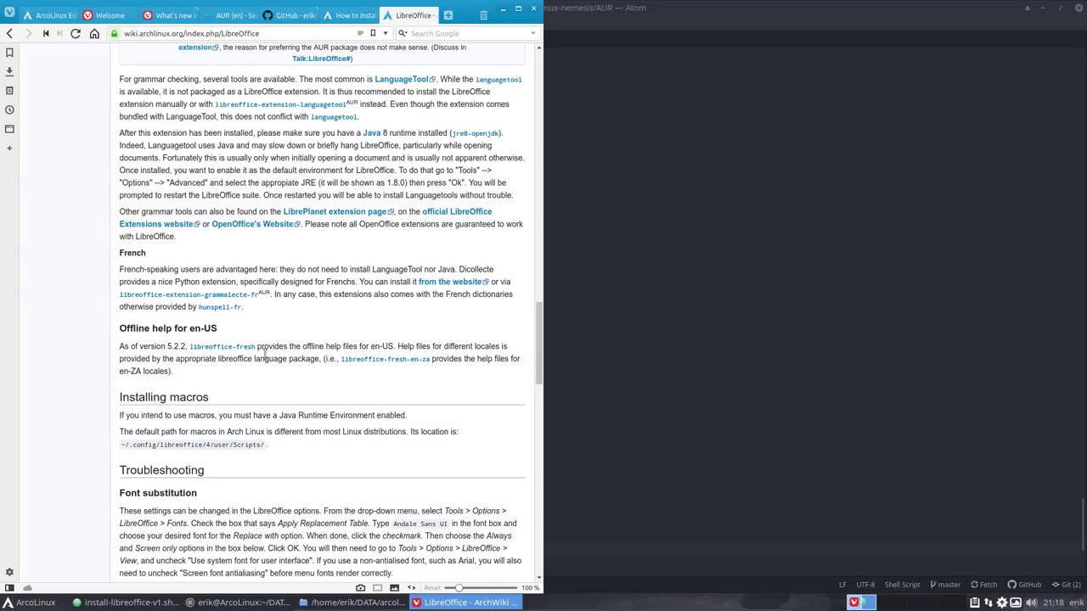
pyautogui.scroll(-4, 265, 355)
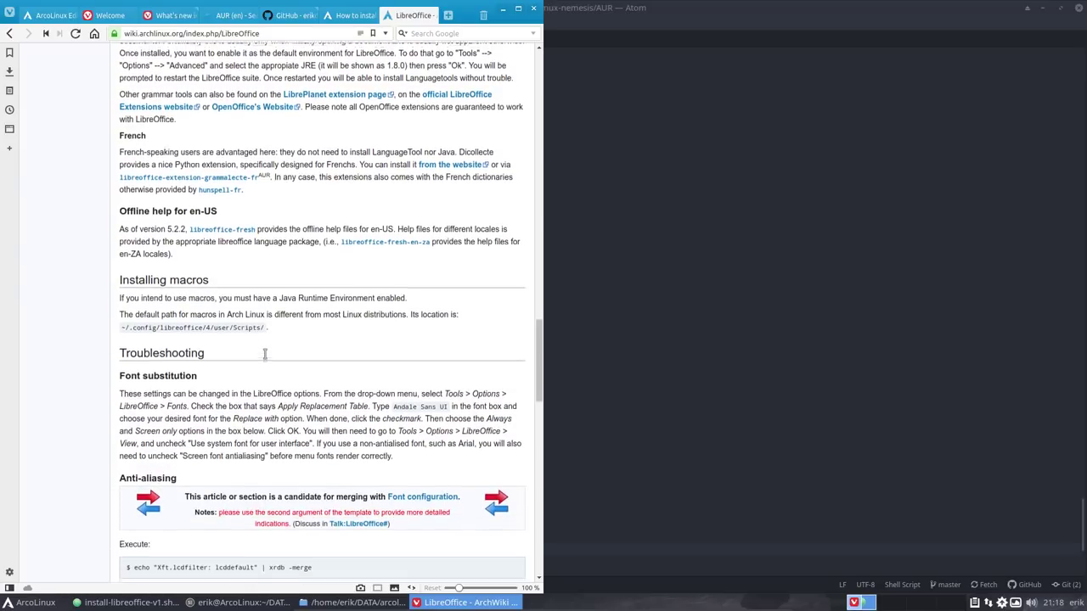
pyautogui.scroll(-5, 240, 335)
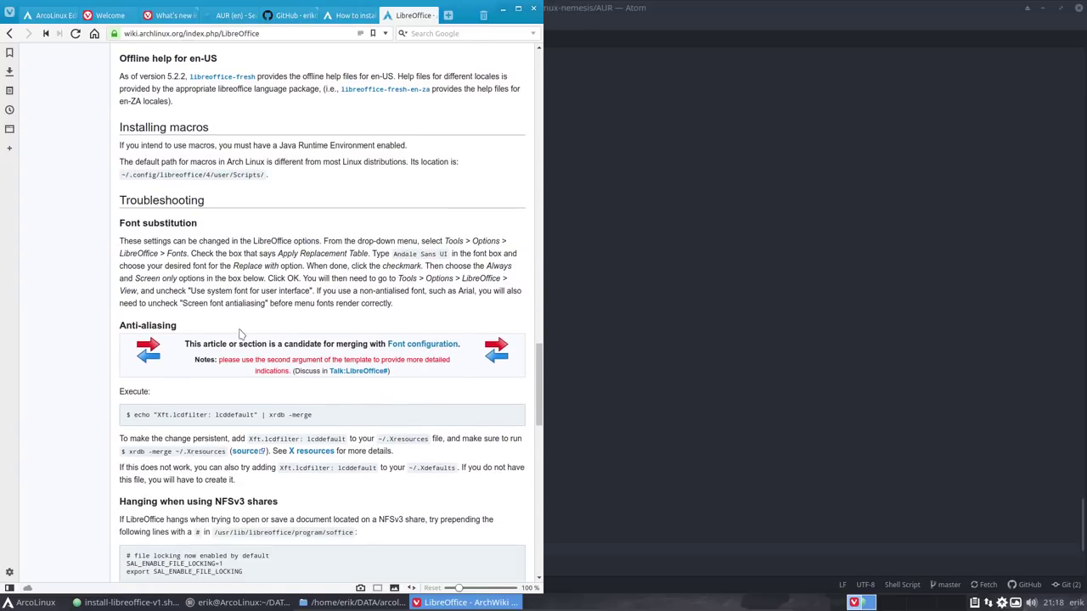
pyautogui.scroll(-3, 240, 335)
pyautogui.scroll(-2, 239, 334)
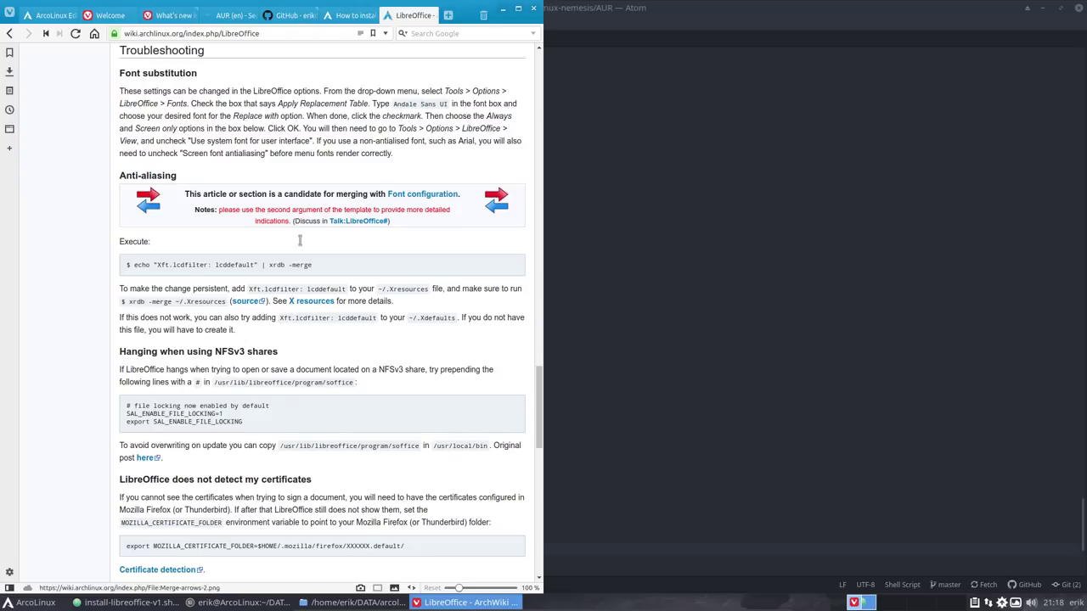
pyautogui.moveTo(210, 52); pyautogui.dragTo(105, 285)
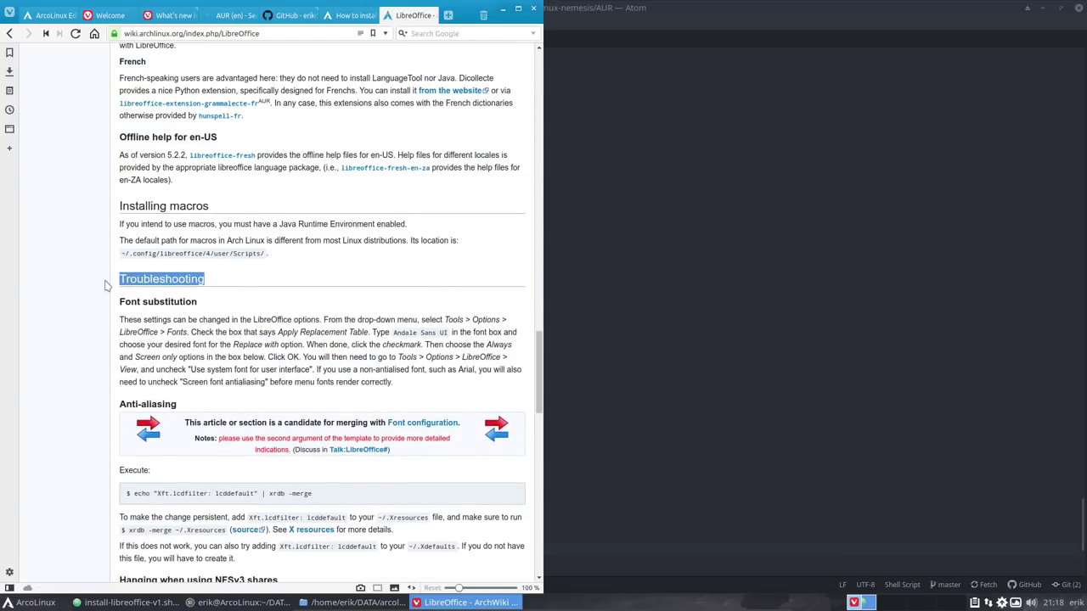
pyautogui.scroll(-3, 73, 475)
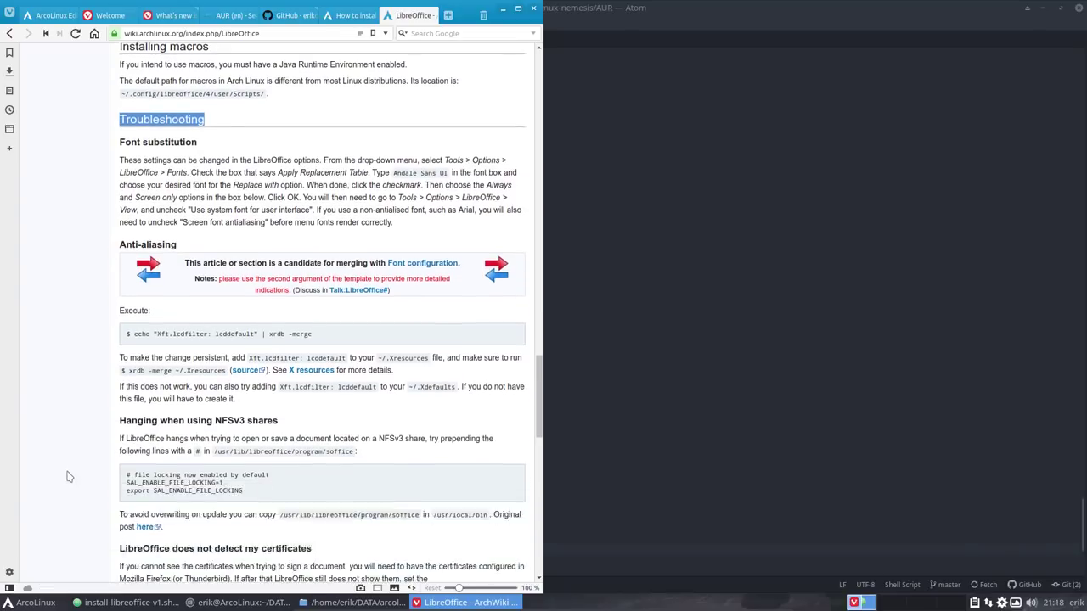
pyautogui.scroll(-5, 70, 476)
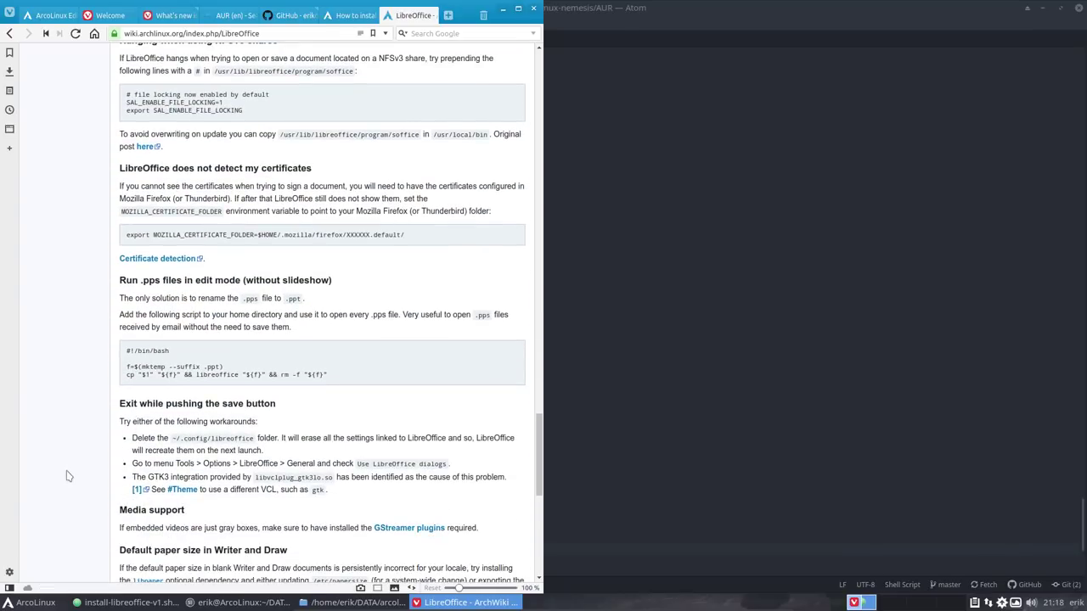
pyautogui.scroll(-4, 69, 477)
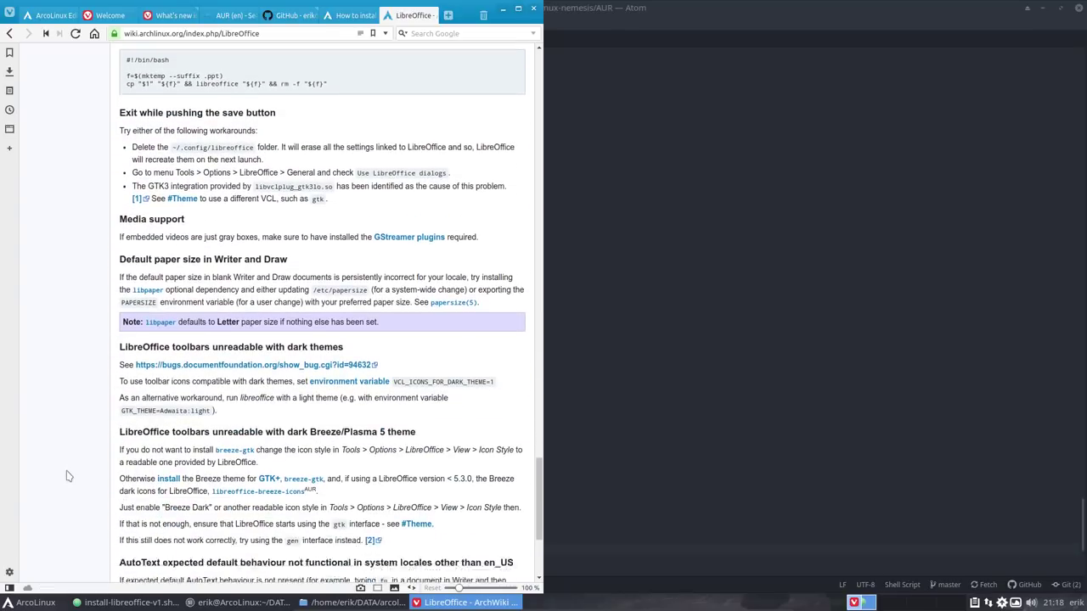
pyautogui.scroll(-3, 69, 476)
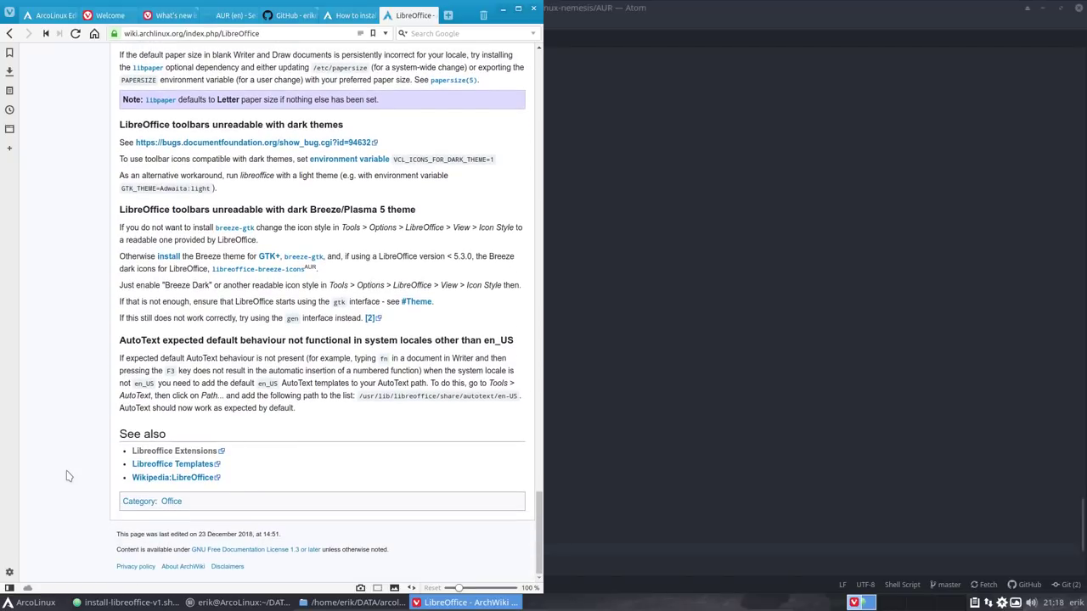
# Step: Maximize the browser and examine the install commands and gnome-software section in the ArcoLinux article on installing LibreOffice the proper way
pyautogui.click(52, 21)
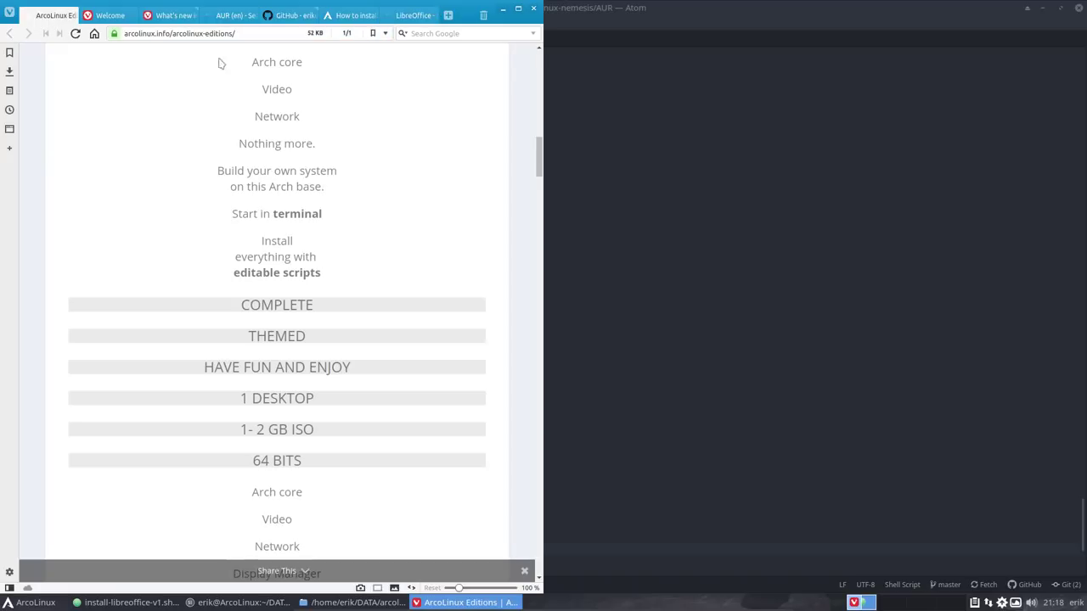
pyautogui.click(518, 8)
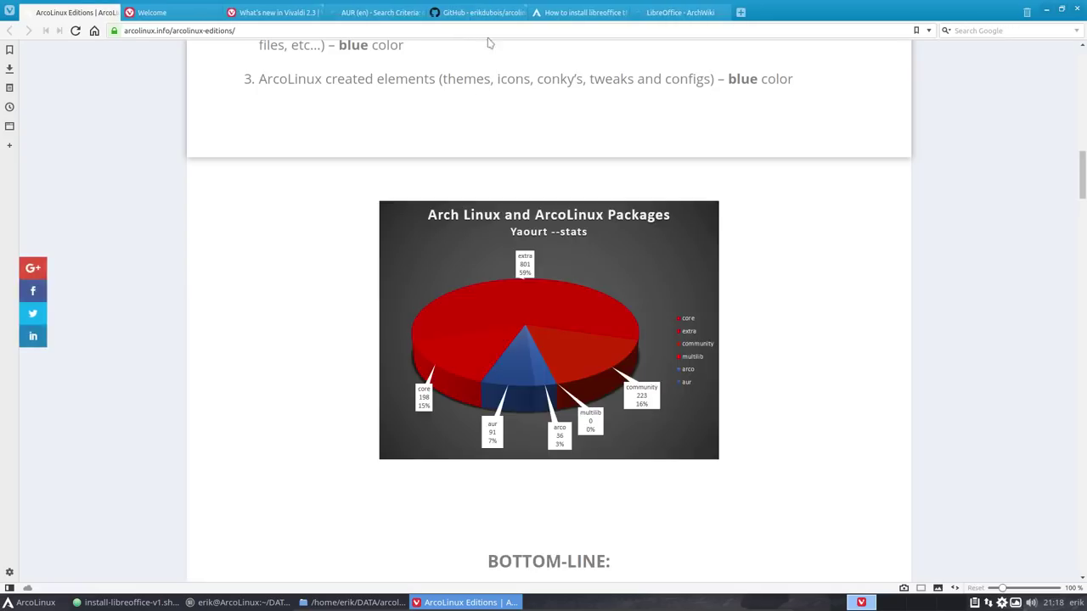
pyautogui.click(562, 14)
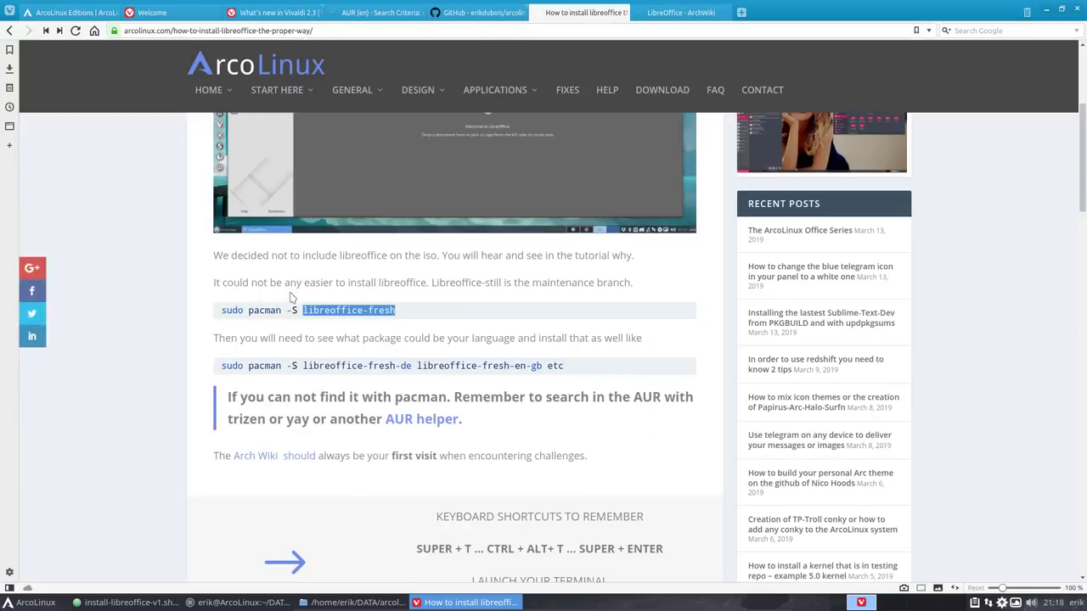
pyautogui.click(345, 351)
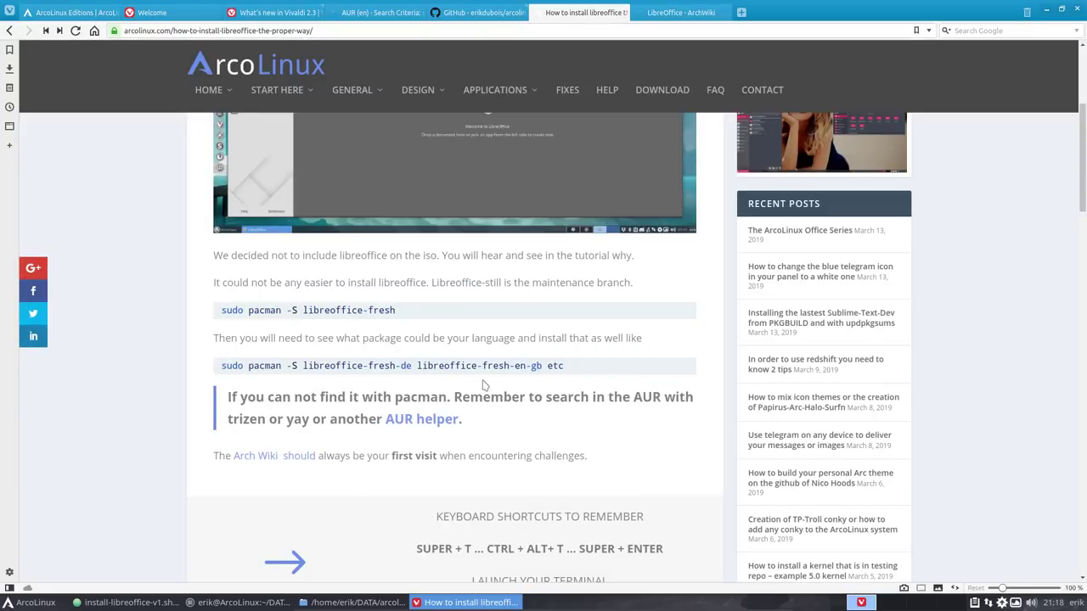
pyautogui.scroll(-1, 383, 385)
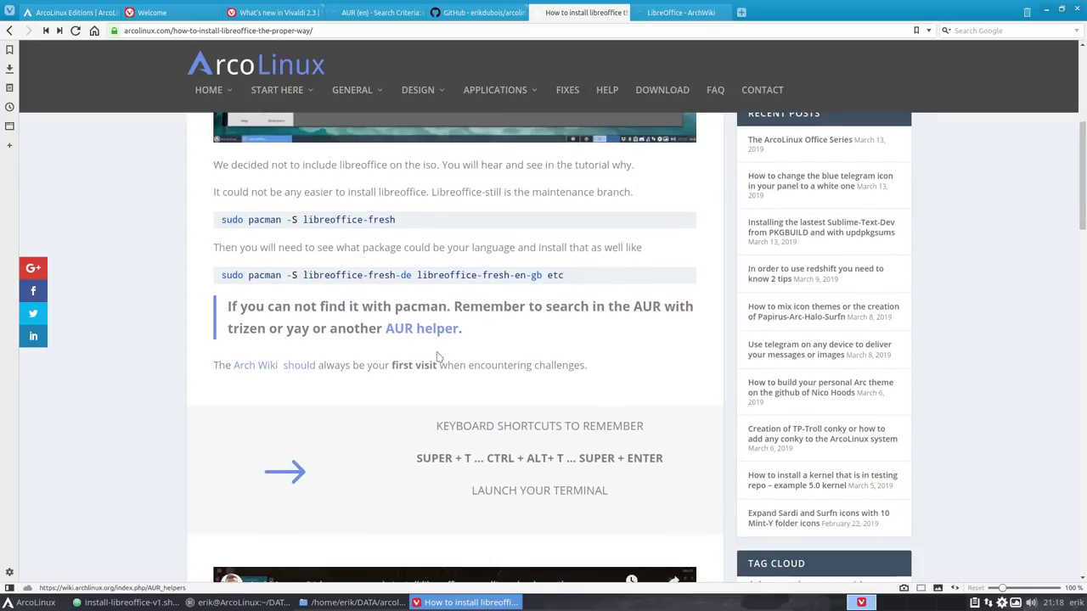
pyautogui.scroll(-3, 492, 438)
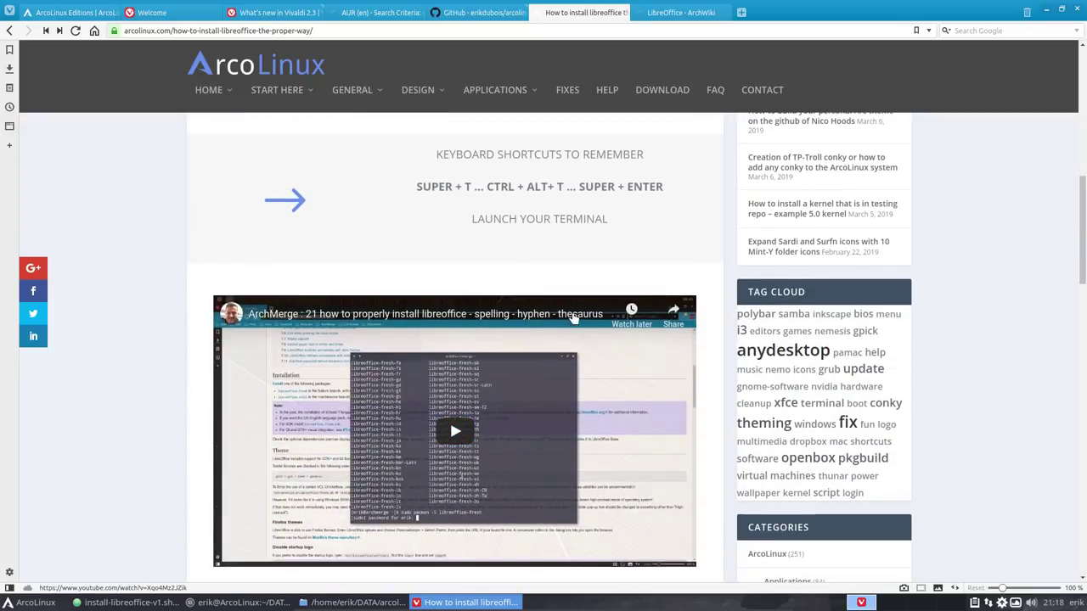
pyautogui.scroll(-5, 385, 408)
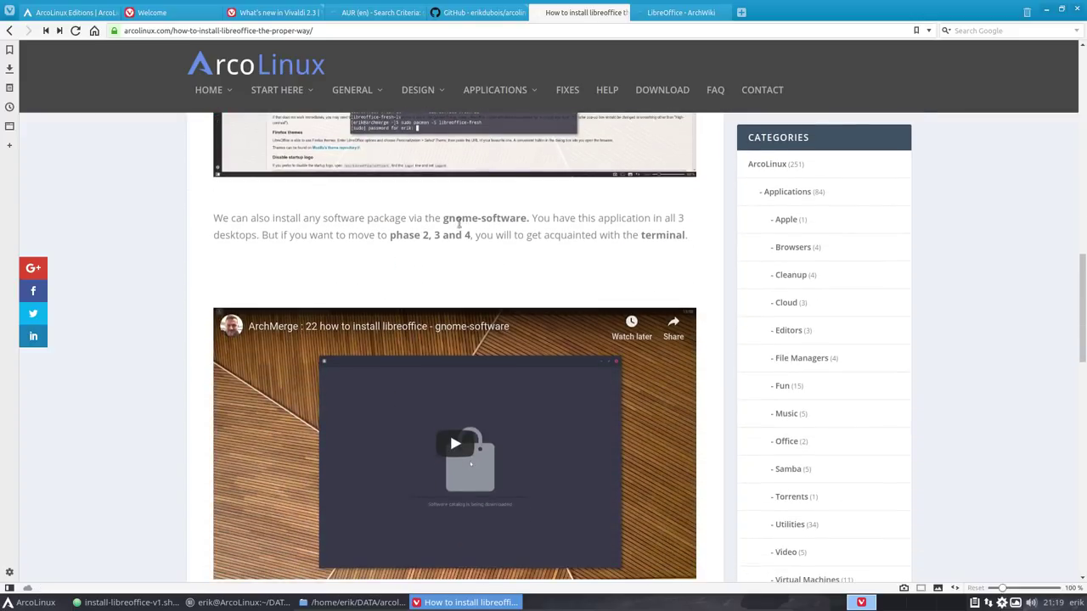
pyautogui.moveTo(443, 218); pyautogui.dragTo(526, 220)
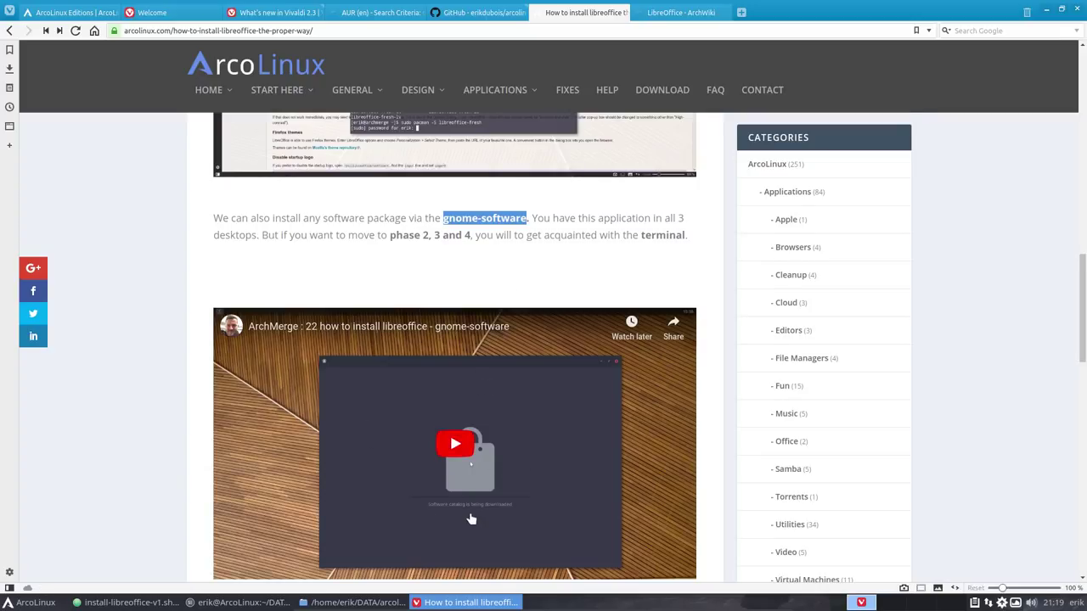
pyautogui.scroll(-1, 442, 476)
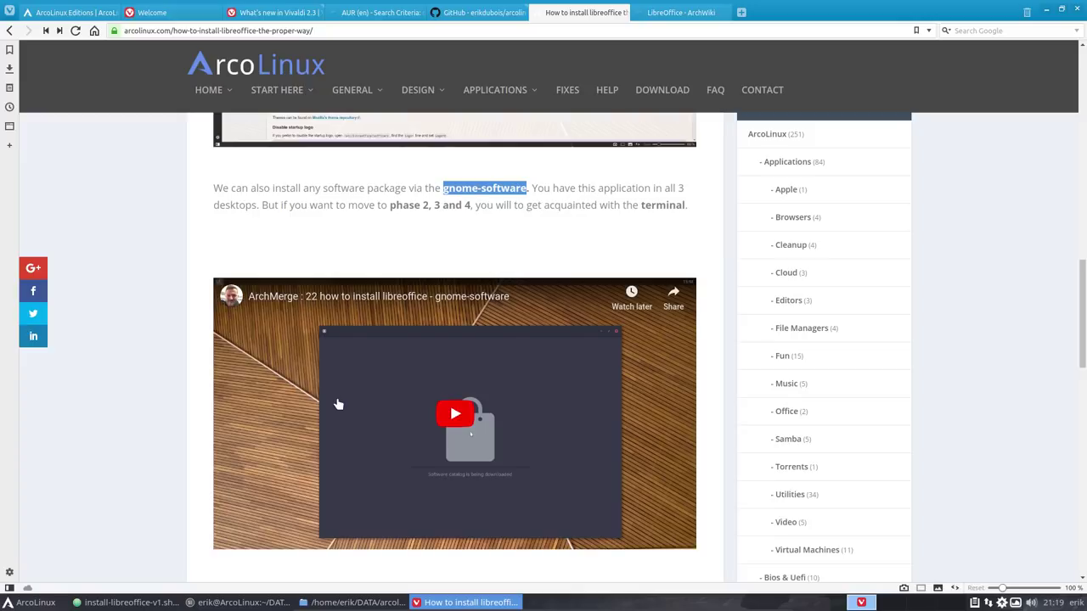
# Step: Review the article's tutorial video and its Spelling, Hyphenation and Thesaurus package commands
pyautogui.scroll(5, 338, 405)
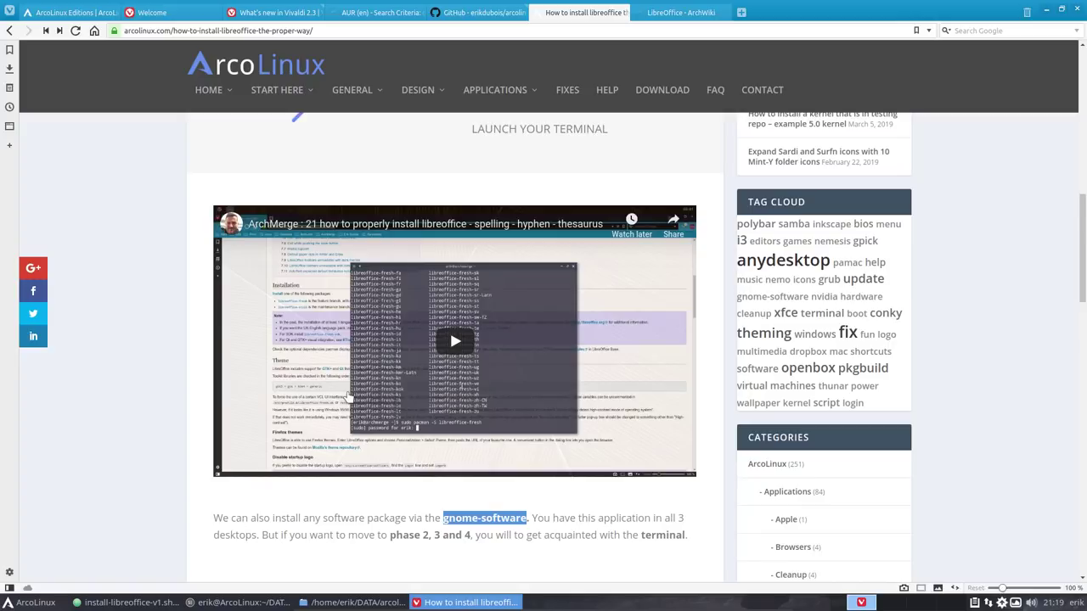
pyautogui.scroll(1, 116, 317)
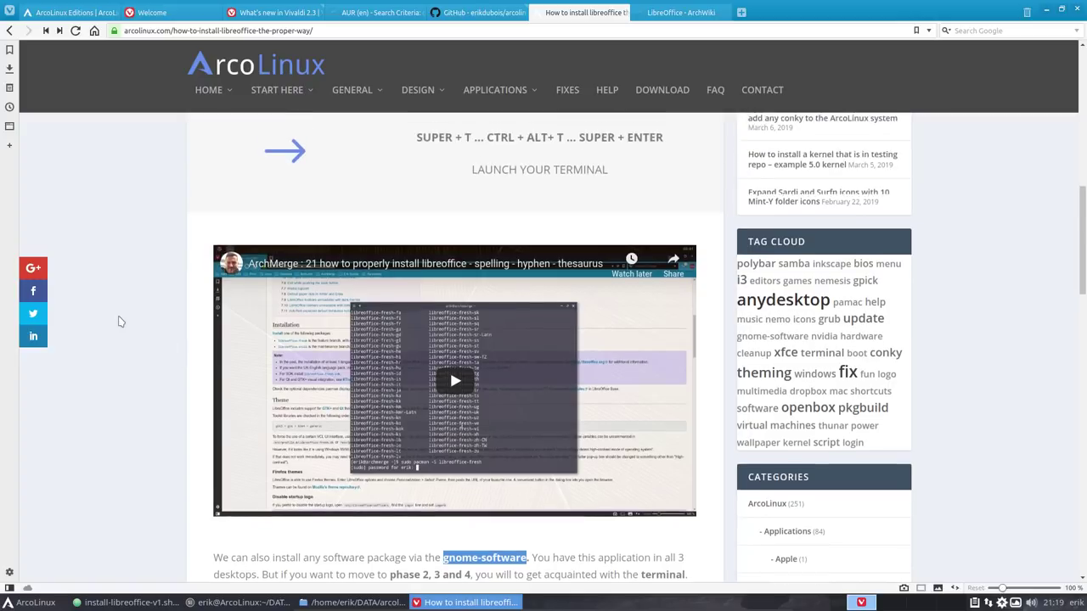
pyautogui.scroll(-8, 117, 318)
pyautogui.scroll(-4, 119, 320)
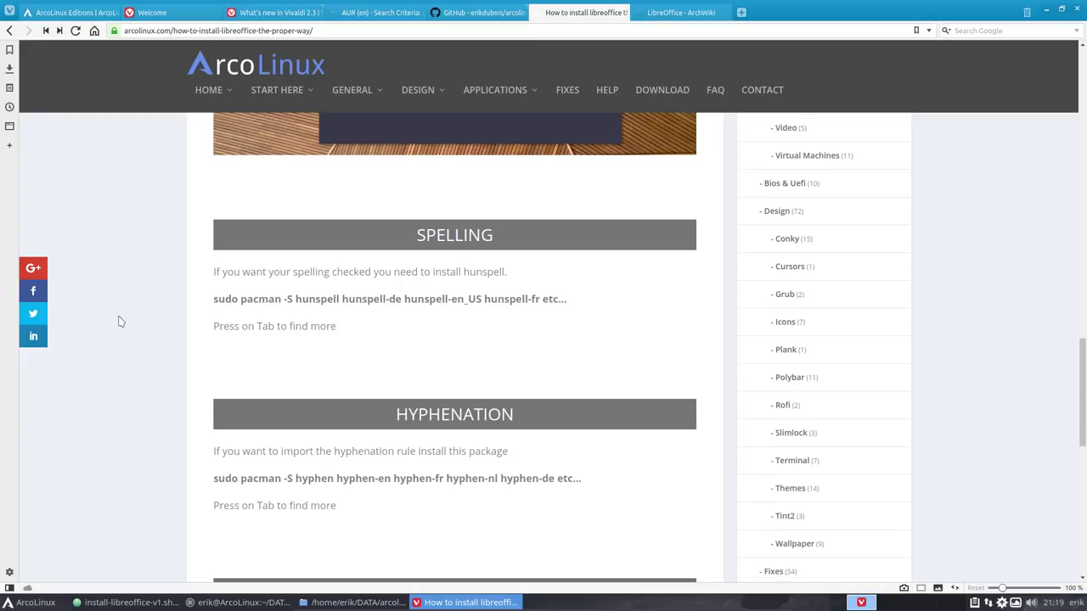
pyautogui.scroll(1, 362, 232)
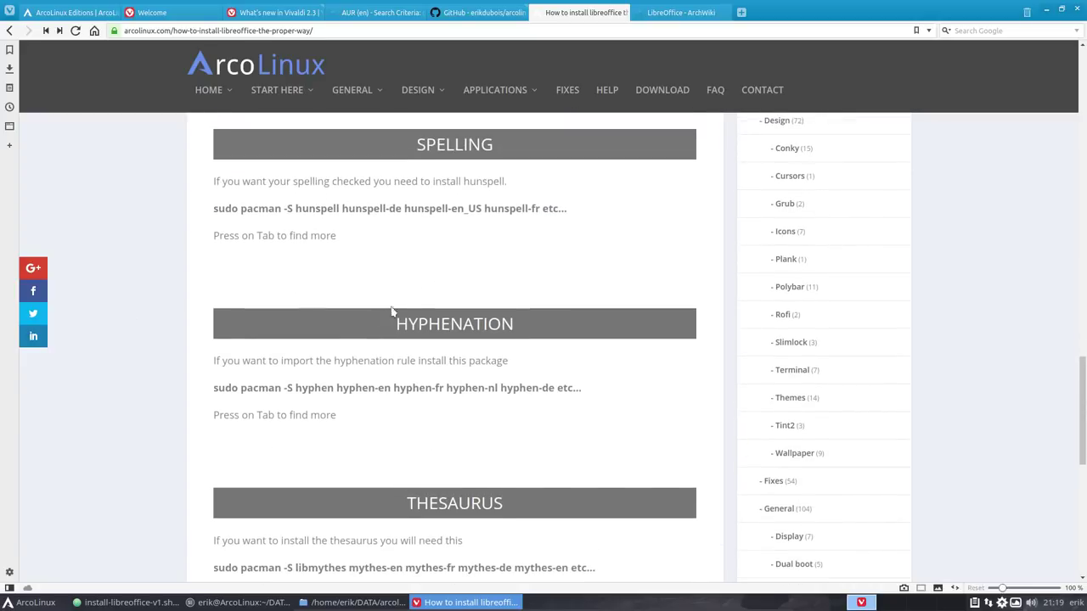
pyautogui.scroll(-3, 371, 410)
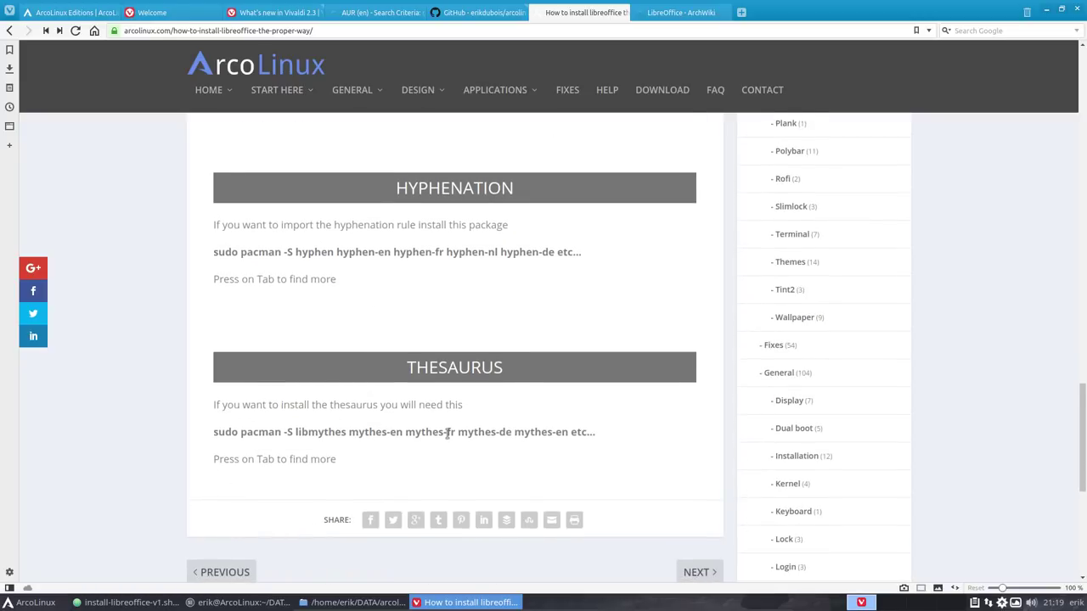
pyautogui.scroll(-4, 448, 433)
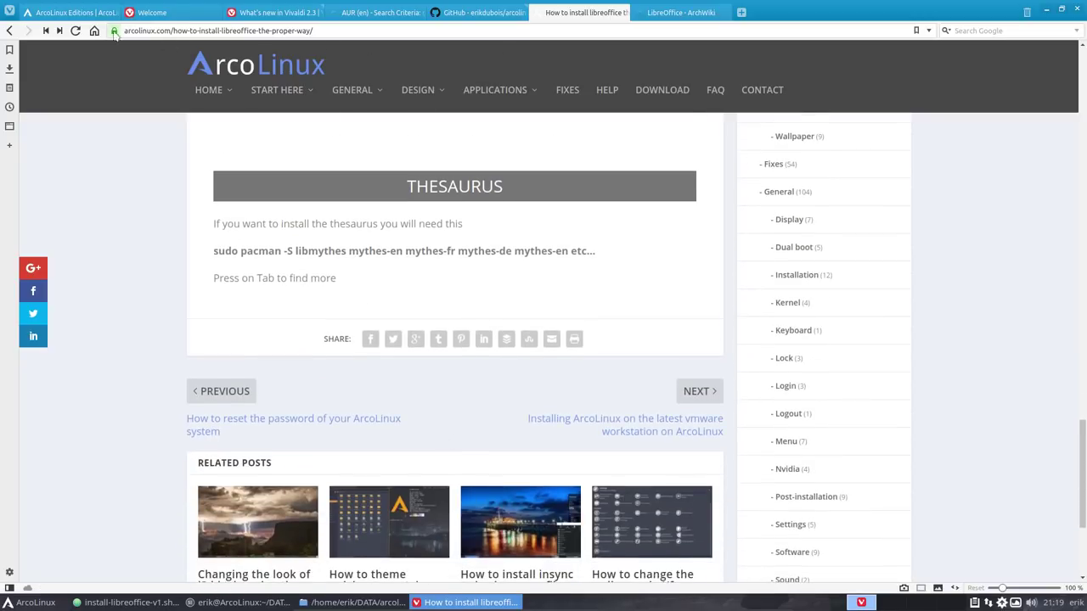
# Step: Return to the Google results for "arcolinux libreoffice" and look through the listed articles, videos and forum threads
pyautogui.click(11, 31)
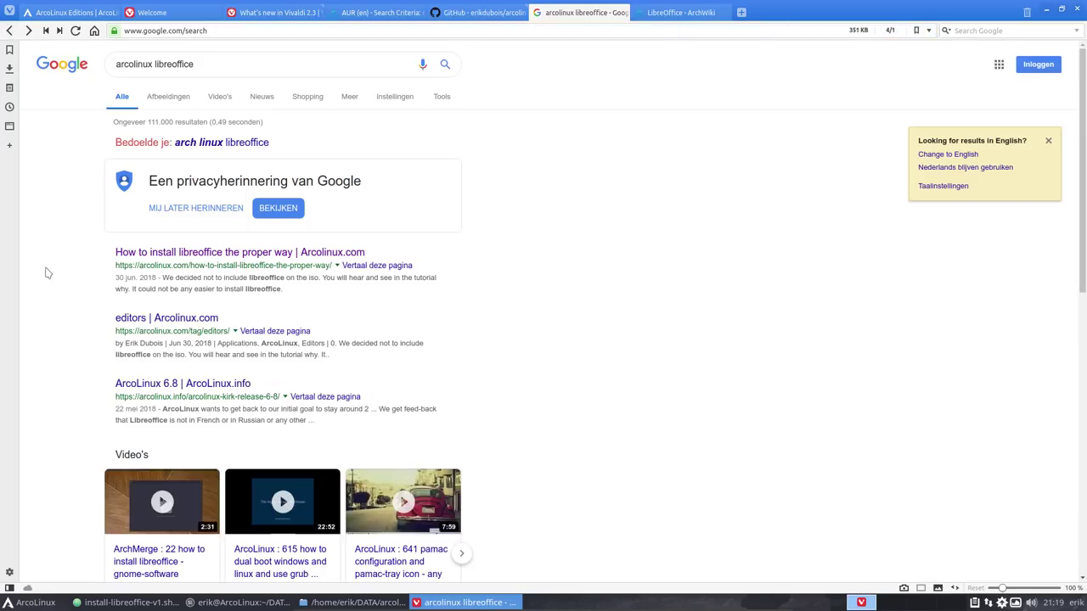
pyautogui.scroll(-3, 62, 316)
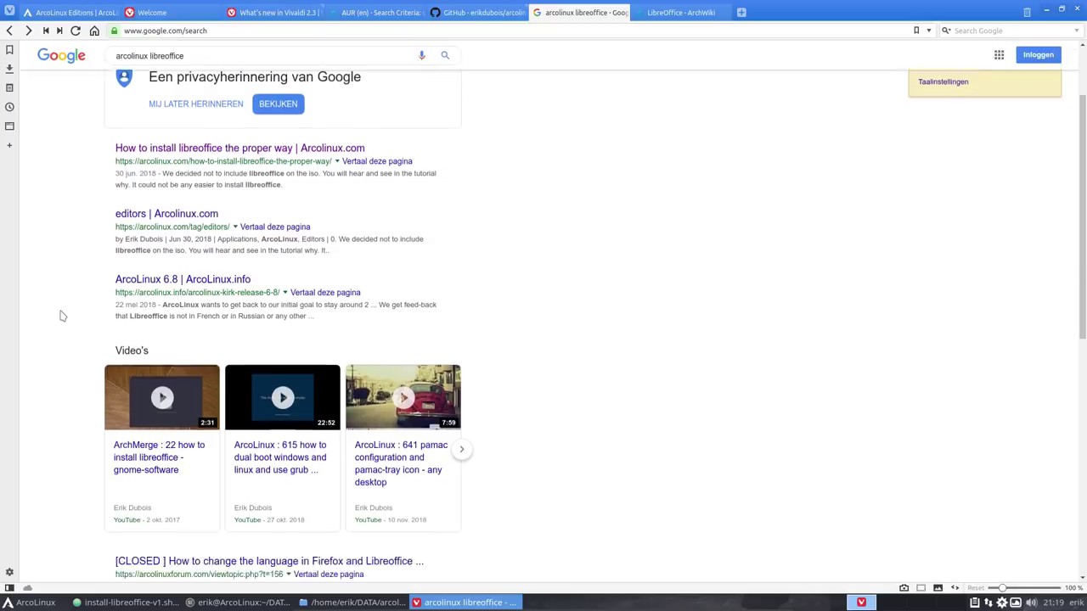
pyautogui.scroll(-2, 62, 316)
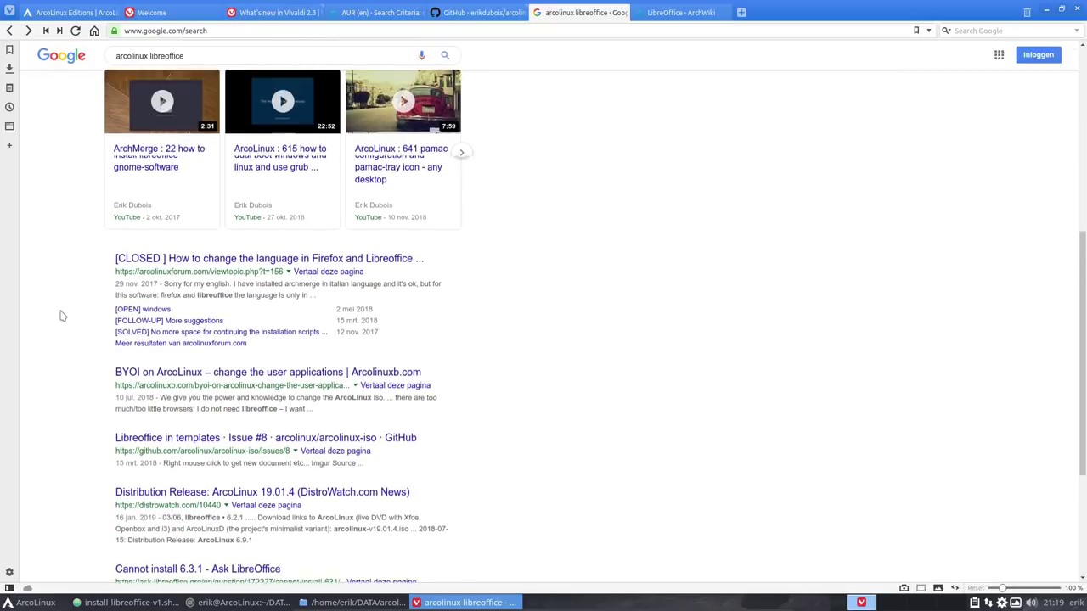
pyautogui.scroll(2, 62, 316)
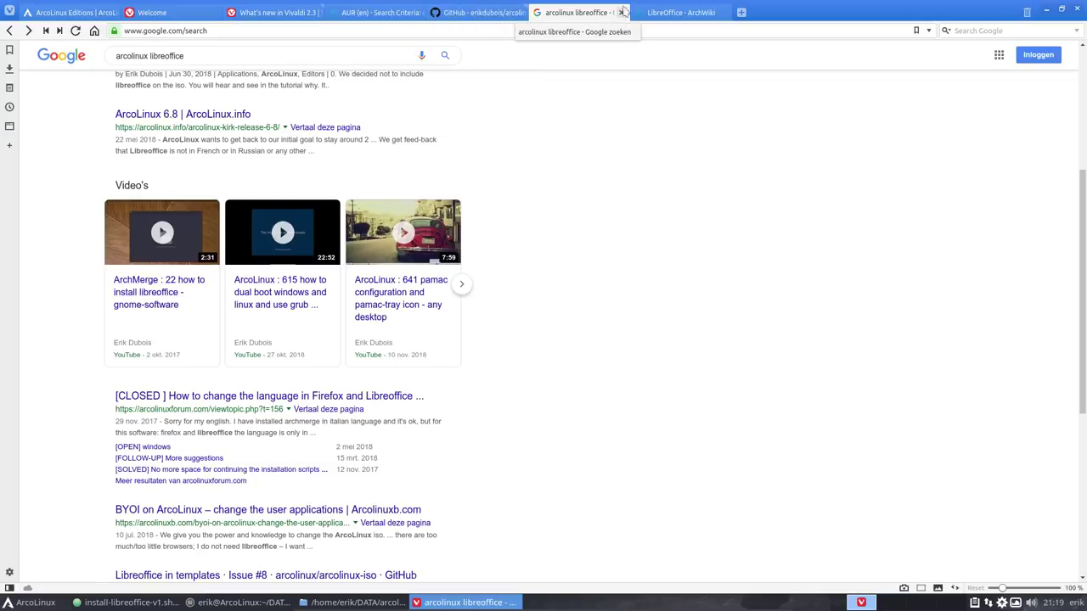
# Step: Go back from the LibreOffice ArchWiki page to the "arch wiki libreoffice" Google results and look through them
pyautogui.click(671, 13)
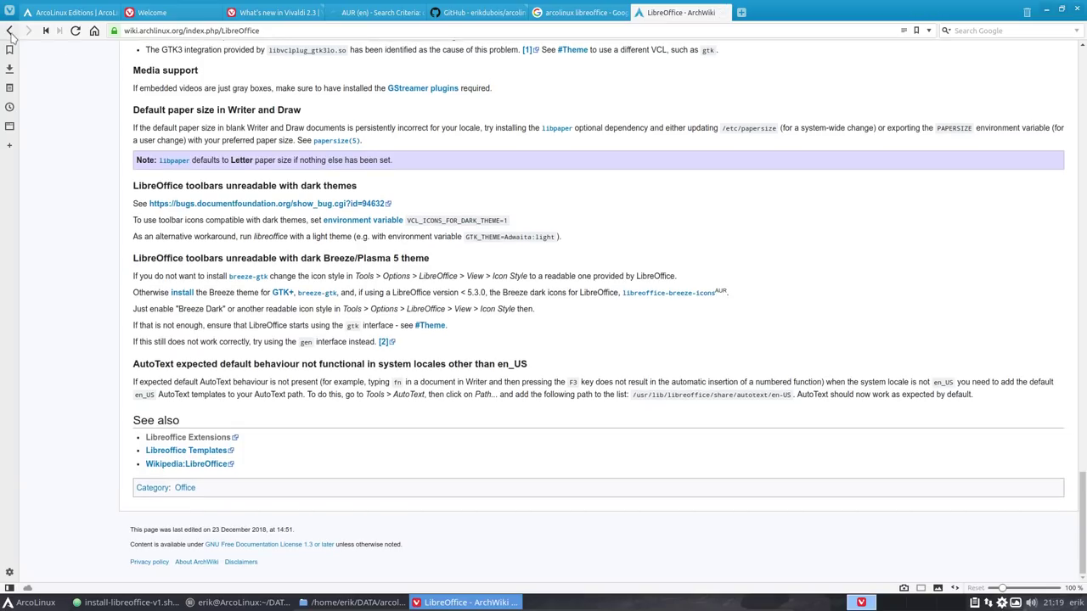
pyautogui.click(10, 31)
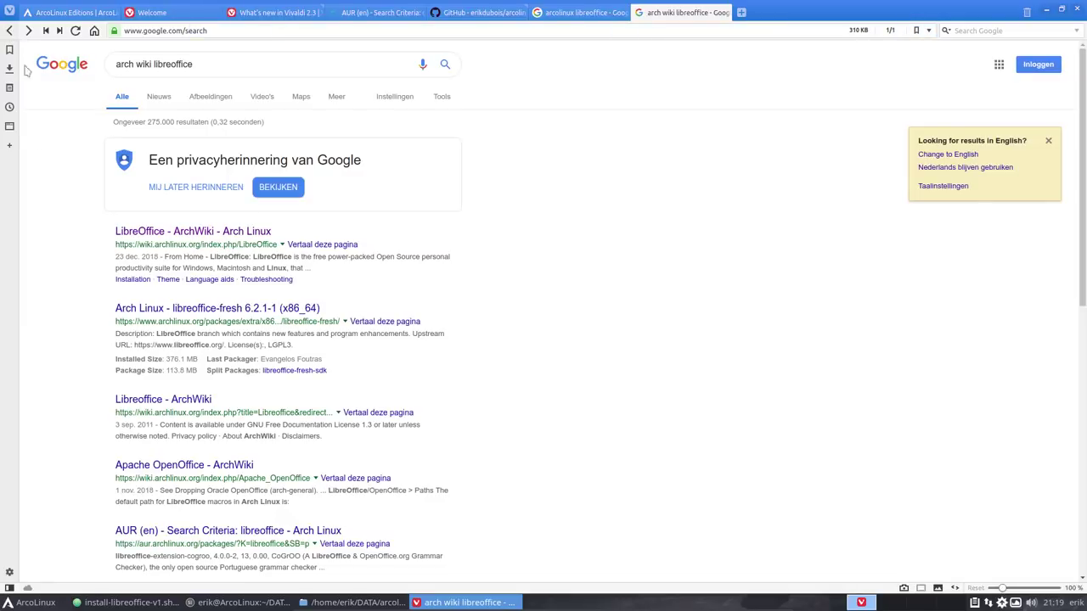
pyautogui.scroll(-1, 57, 275)
pyautogui.scroll(-2, 57, 275)
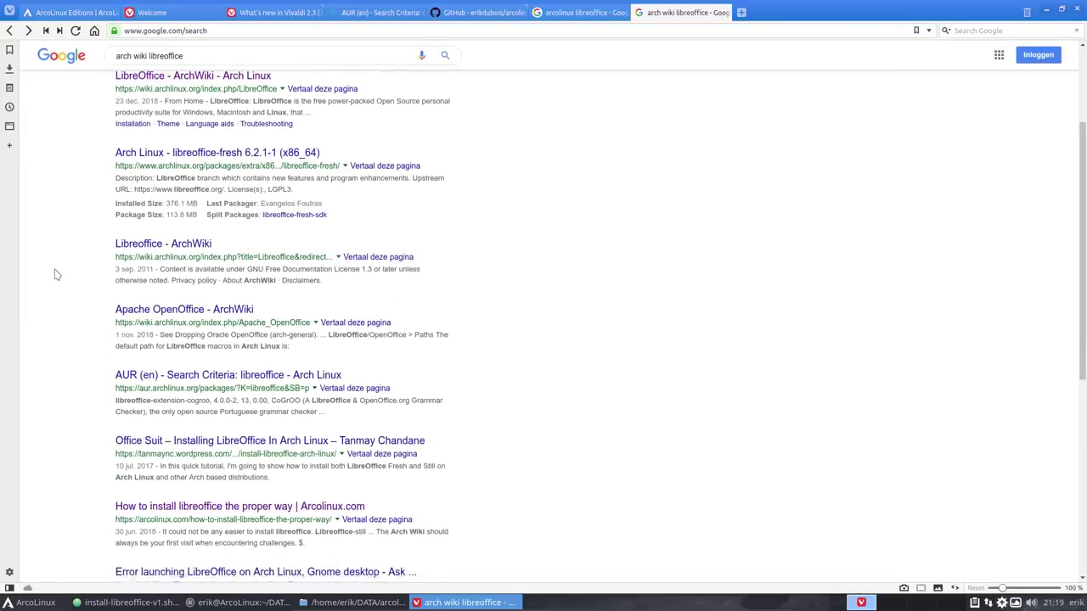
pyautogui.scroll(-2, 57, 274)
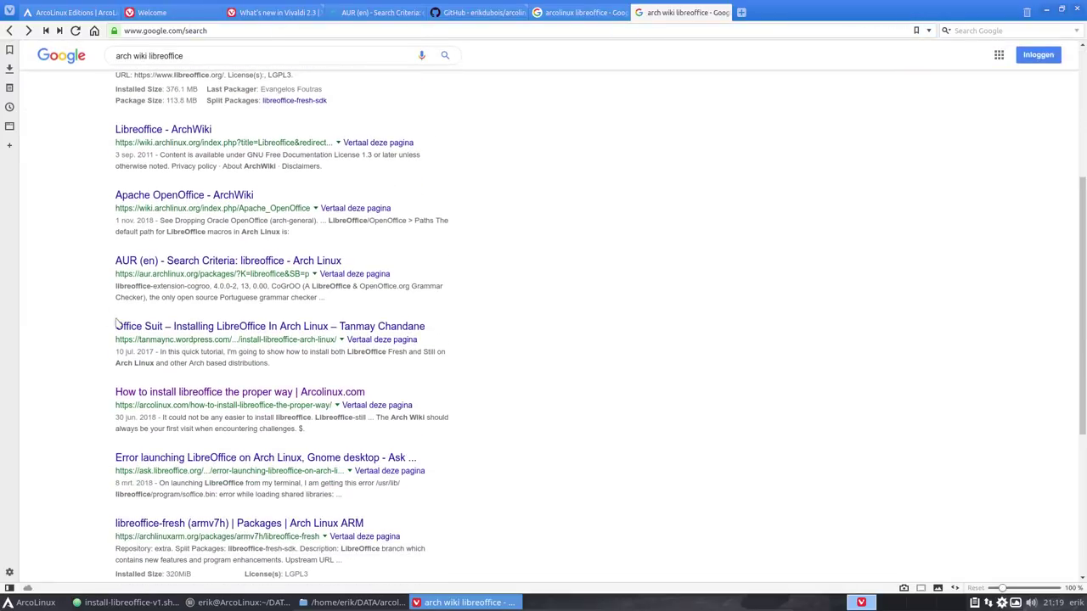
# Step: Open the "Office Suit – Installing LibreOffice In Arch Linux" blog post and examine its libreoffice-still and libreoffice-fresh install commands
pyautogui.click(304, 328)
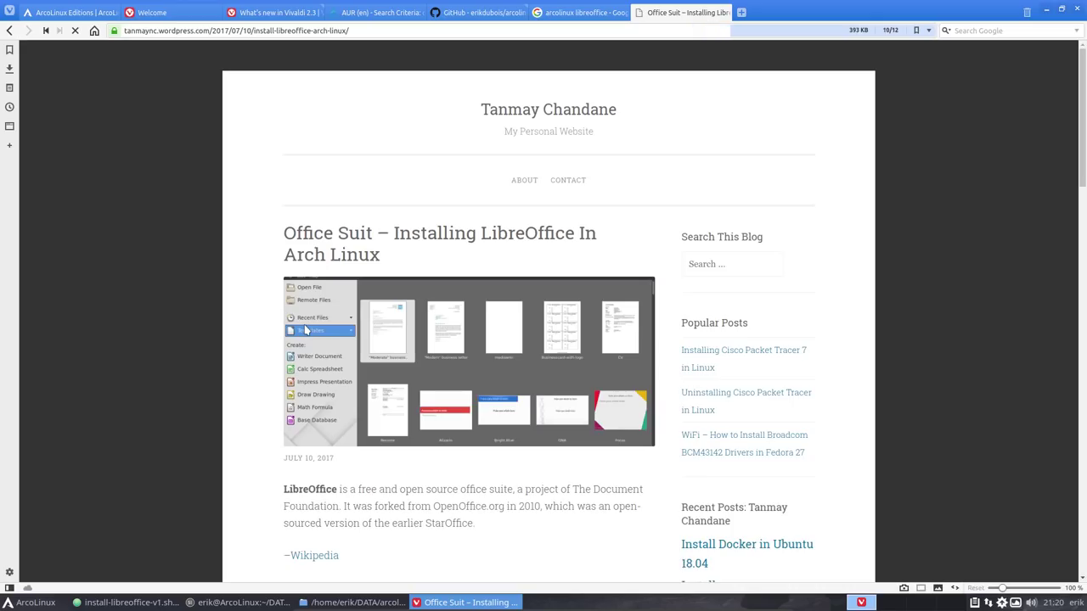
pyautogui.scroll(-5, 306, 330)
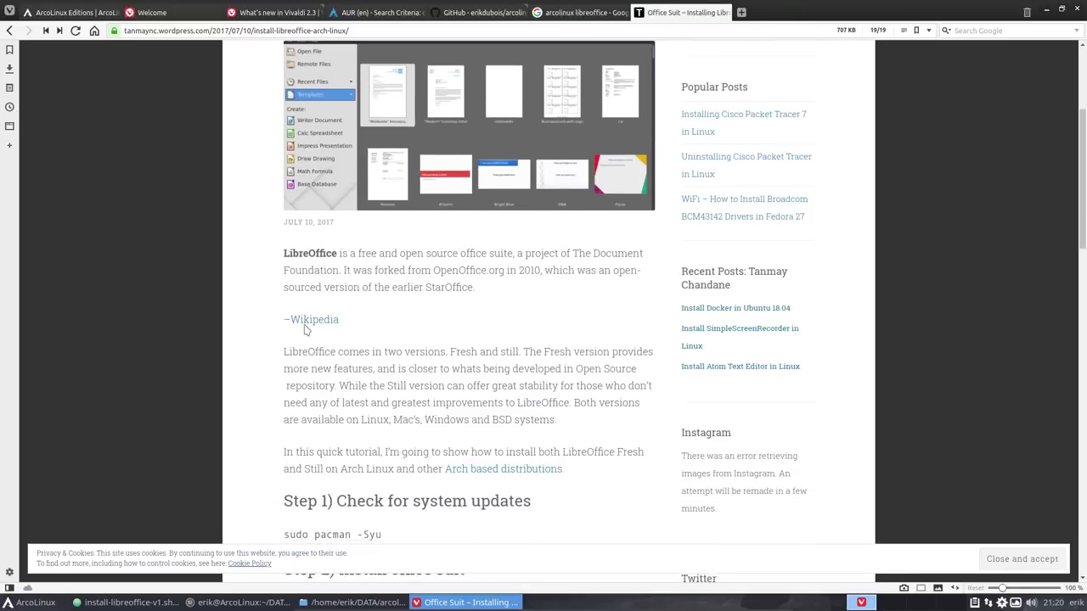
pyautogui.scroll(-5, 305, 329)
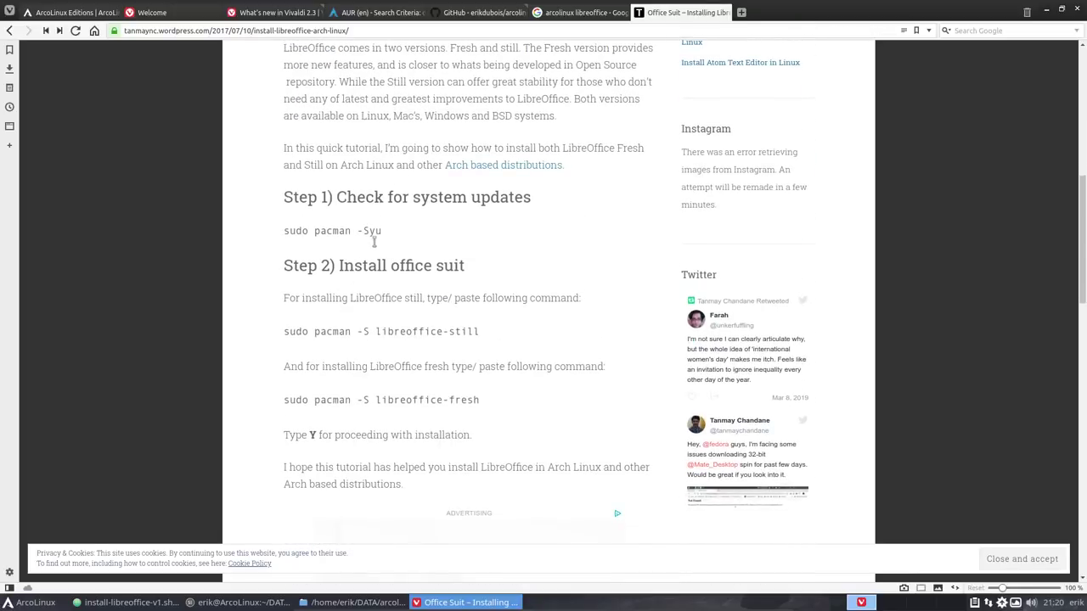
pyautogui.moveTo(413, 331); pyautogui.dragTo(481, 331)
pyautogui.moveTo(430, 399); pyautogui.dragTo(522, 399)
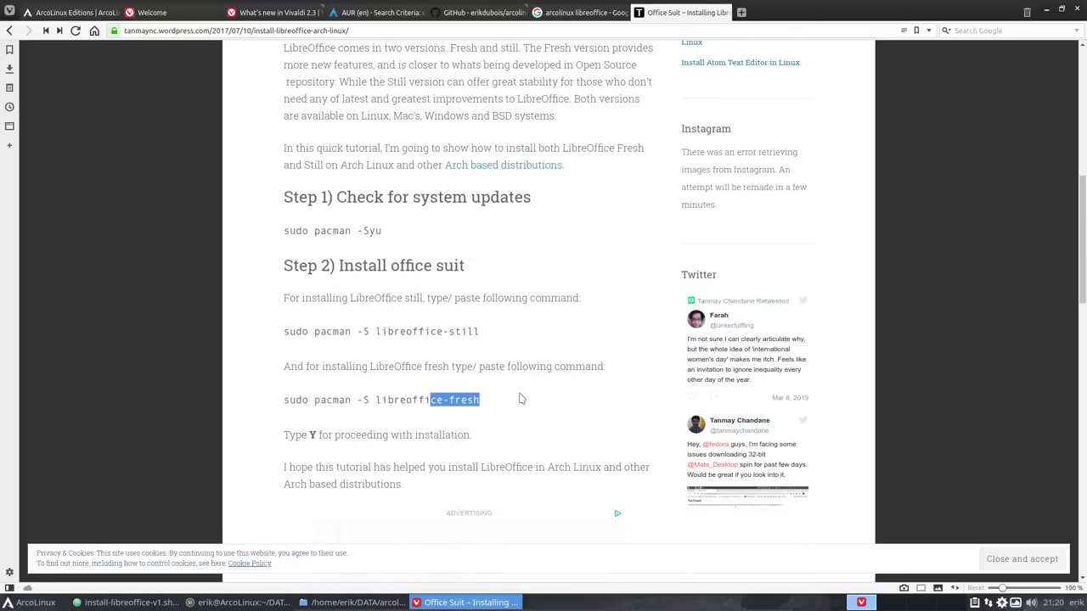
pyautogui.scroll(-9, 547, 467)
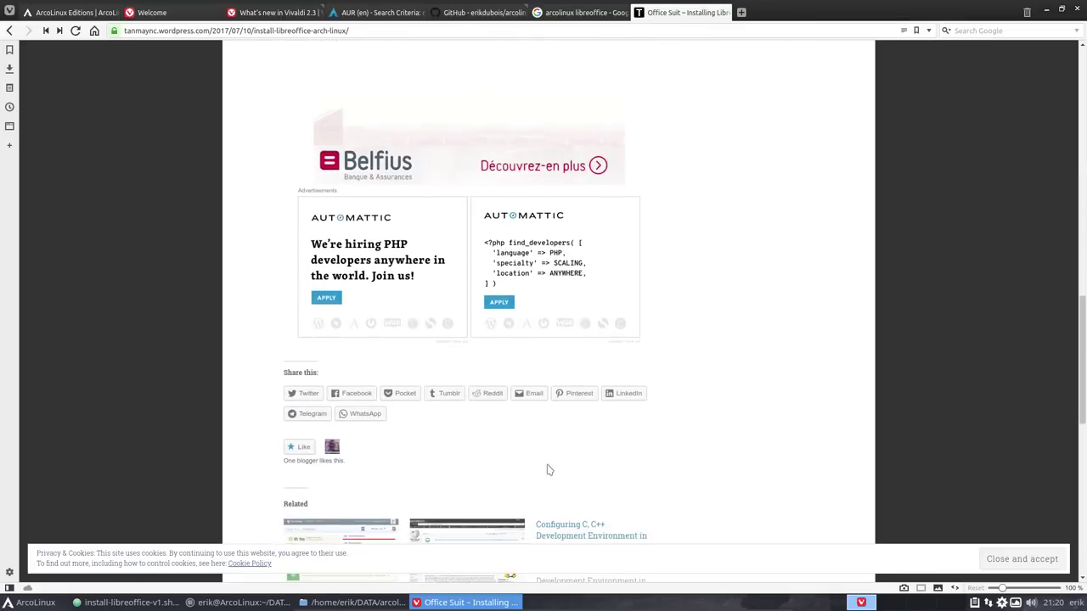
pyautogui.scroll(-3, 690, 432)
pyautogui.scroll(9, 692, 433)
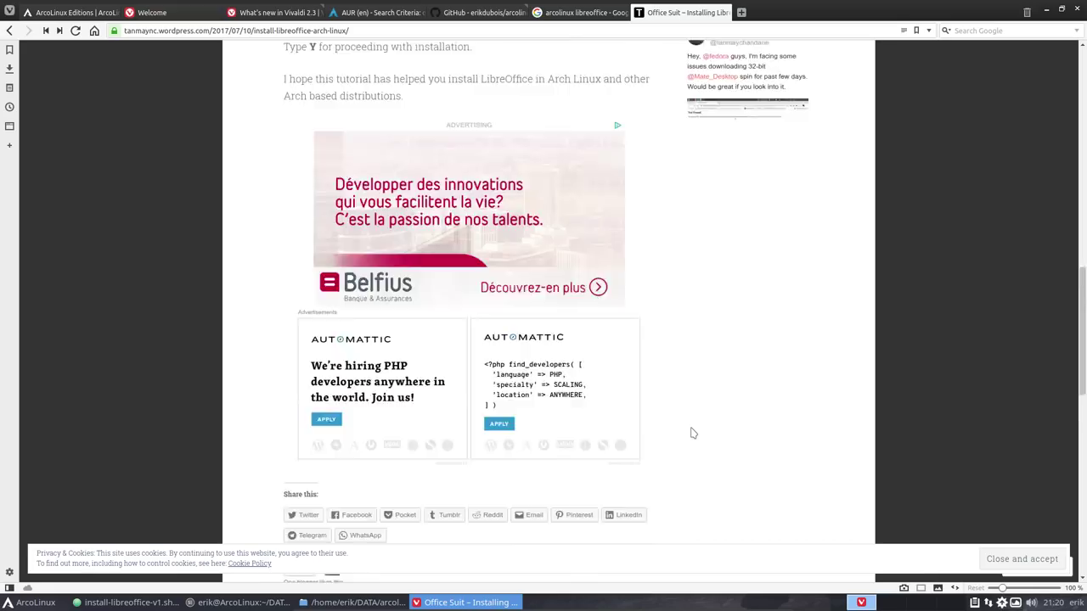
pyautogui.scroll(10, 692, 433)
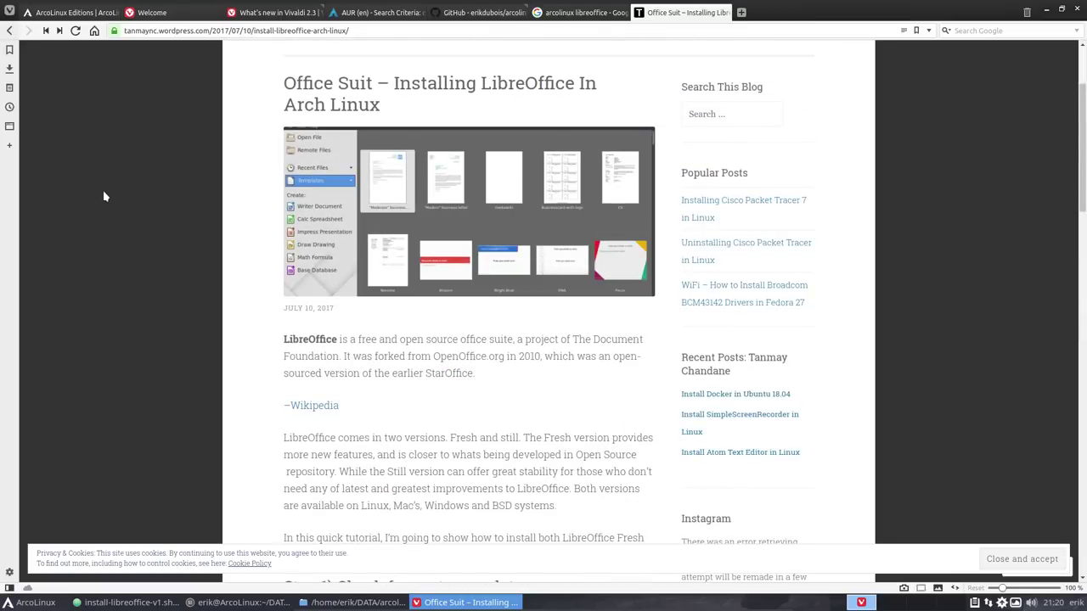
# Step: Return to the "arch wiki libreoffice" results and review the remaining entries down to the related searches
pyautogui.hotkey('alt', 'Left')
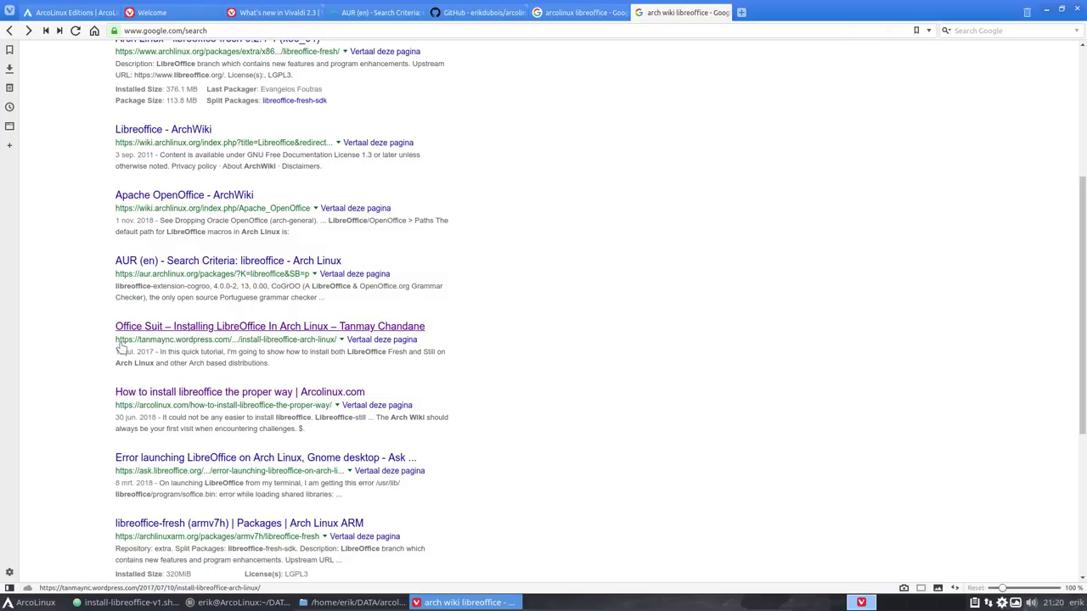
pyautogui.scroll(-2, 120, 347)
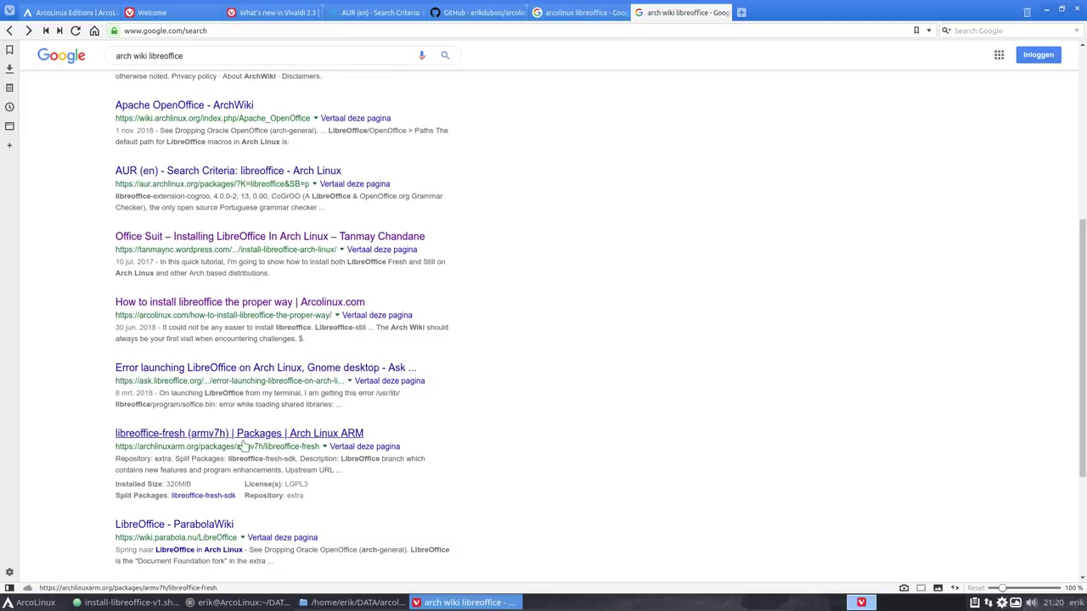
pyautogui.scroll(-3, 219, 416)
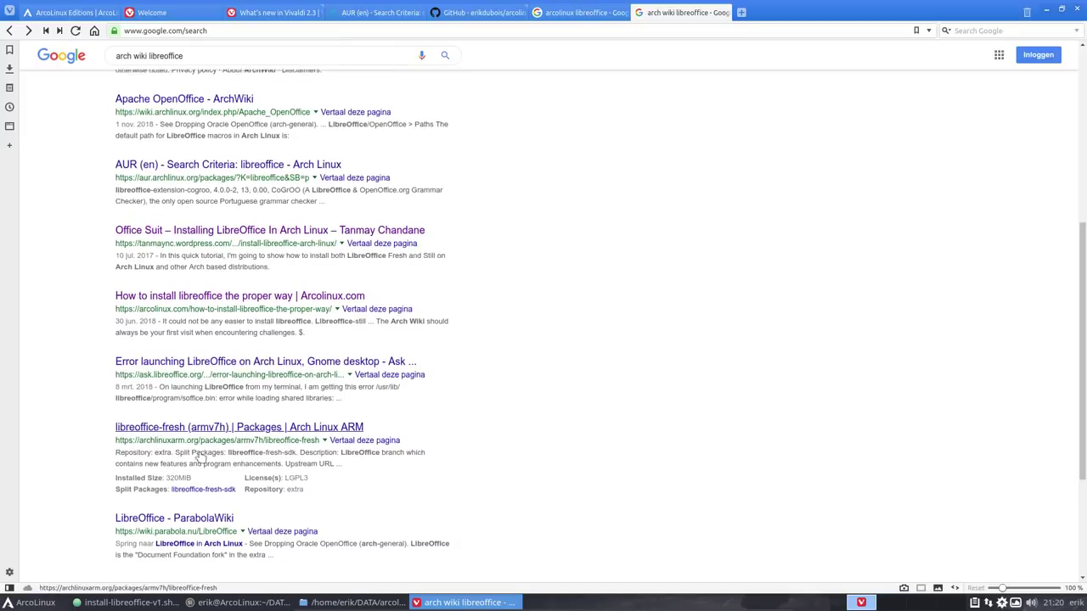
pyautogui.scroll(-1, 180, 454)
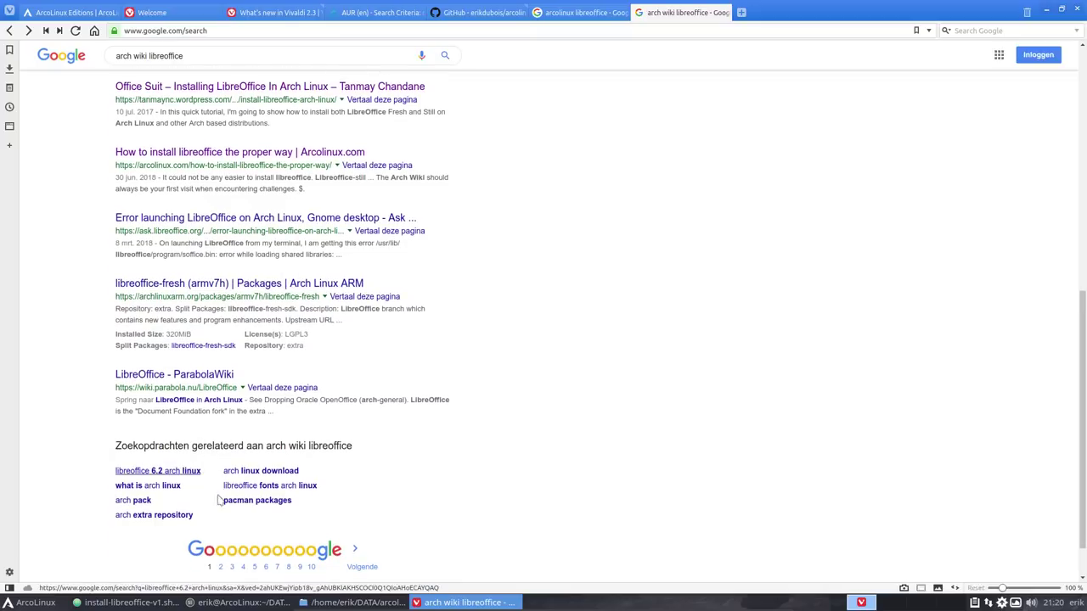
pyautogui.scroll(10, 228, 410)
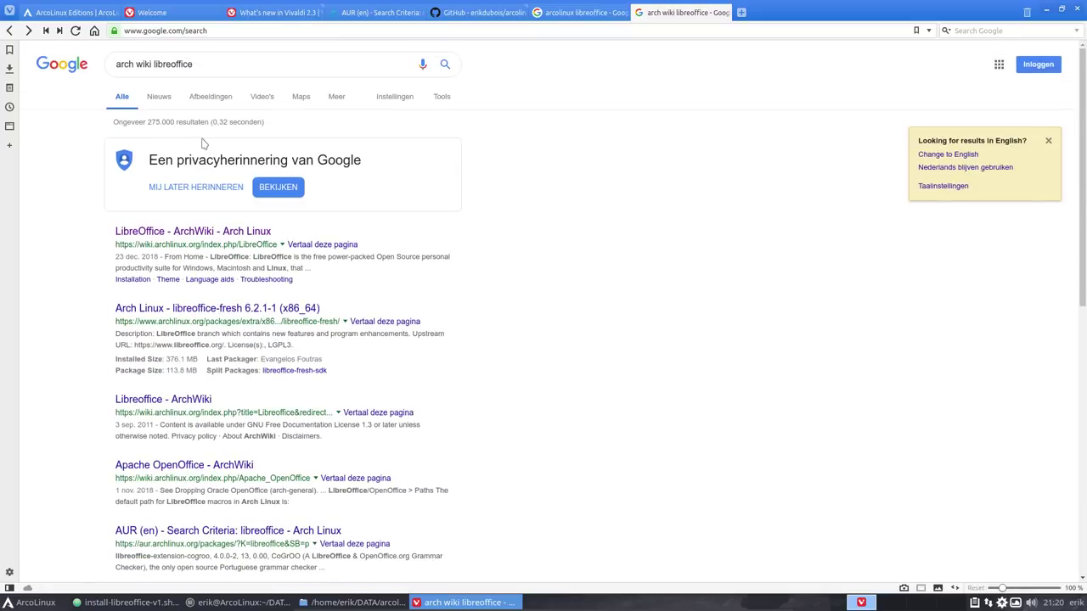
# Step: Change the Google query to "arch linux install libreoffice" and run the search
pyautogui.click(134, 68)
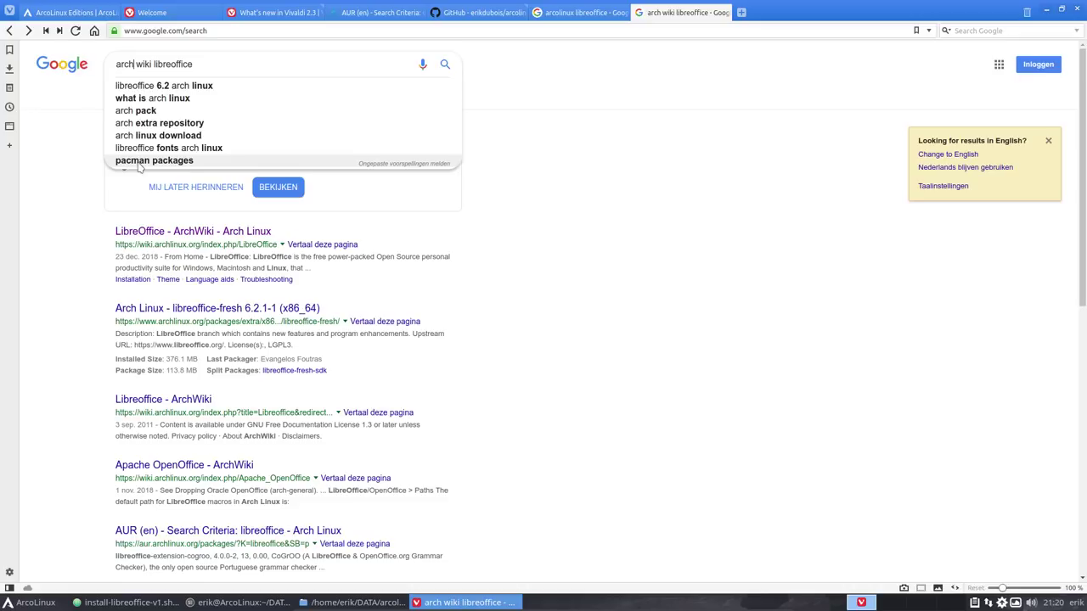
pyautogui.write('linux')
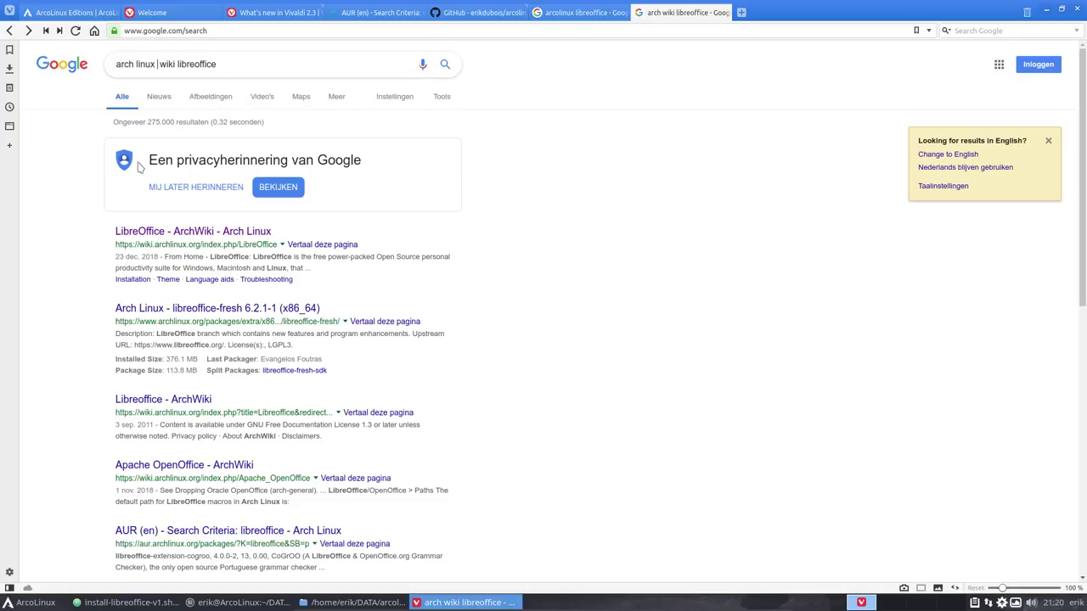
pyautogui.press('Delete')
pyautogui.press('Delete')
pyautogui.press('Delete')
pyautogui.press('Delete')
pyautogui.press('Delete')
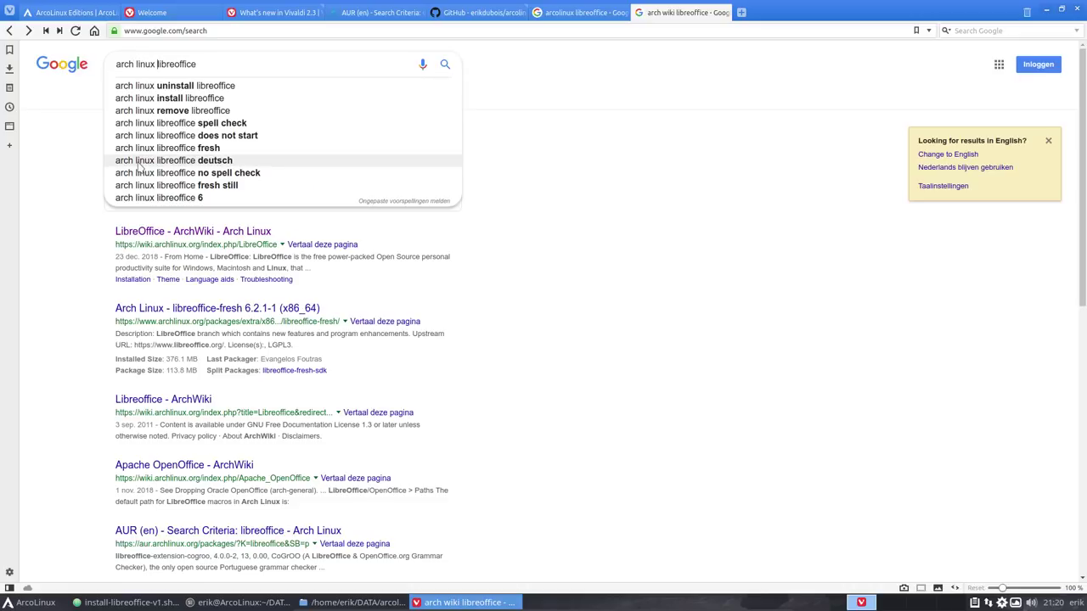
pyautogui.write('install')
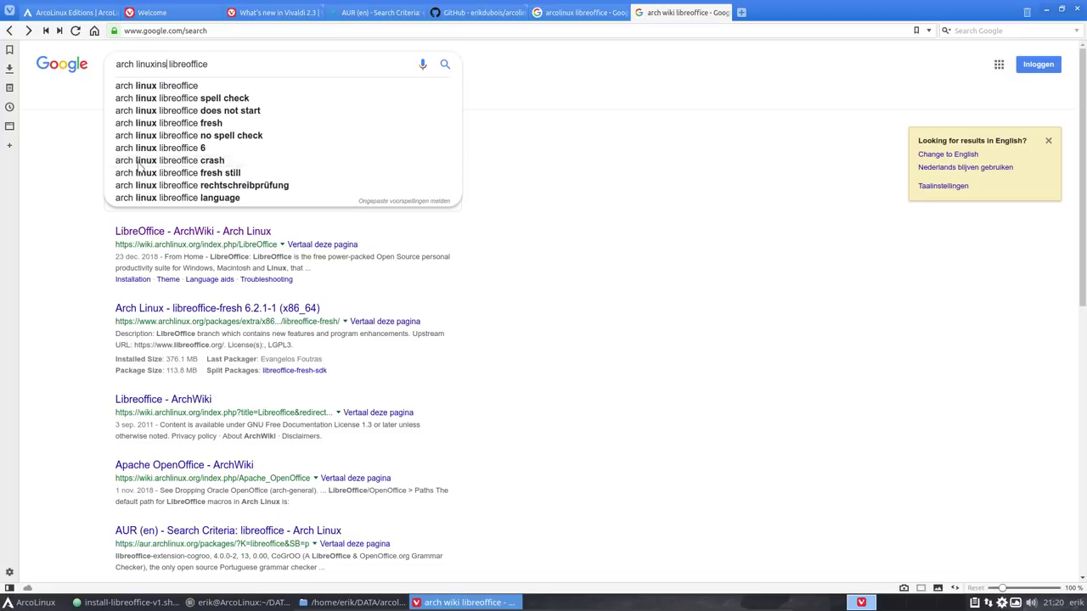
pyautogui.press('BackSpace')
pyautogui.press('BackSpace')
pyautogui.press('BackSpace')
pyautogui.press('BackSpace')
pyautogui.press('BackSpace')
pyautogui.press('BackSpace')
pyautogui.press('BackSpace')
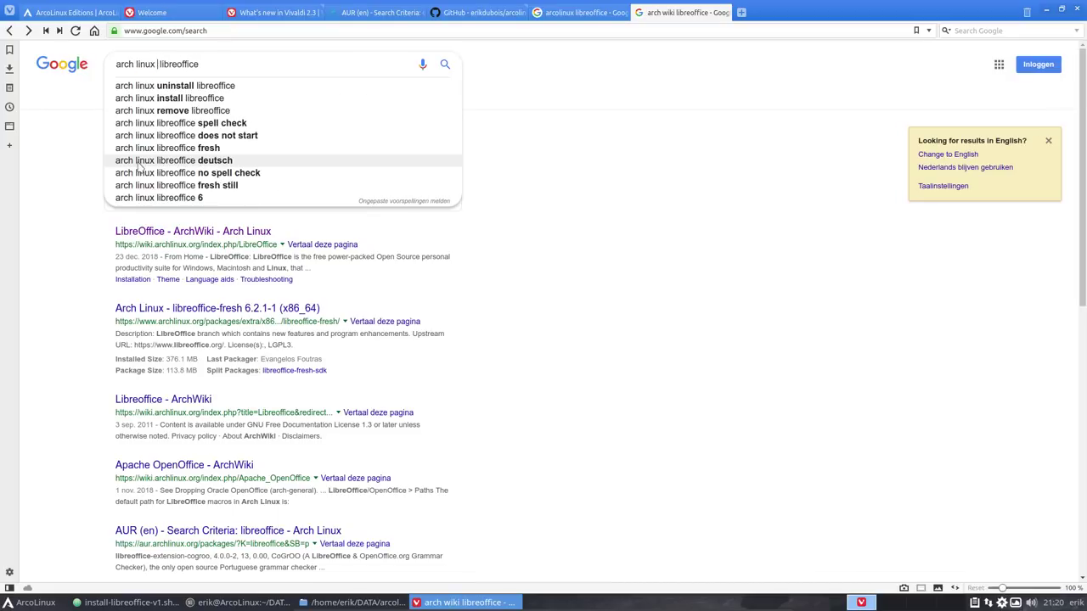
pyautogui.write('install')
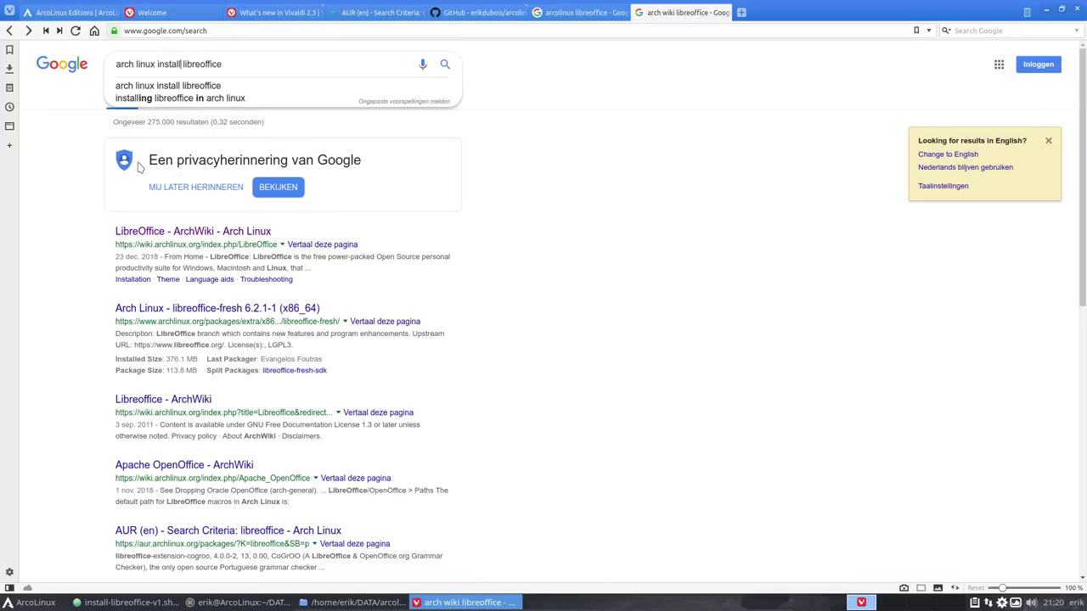
pyautogui.press('Return')
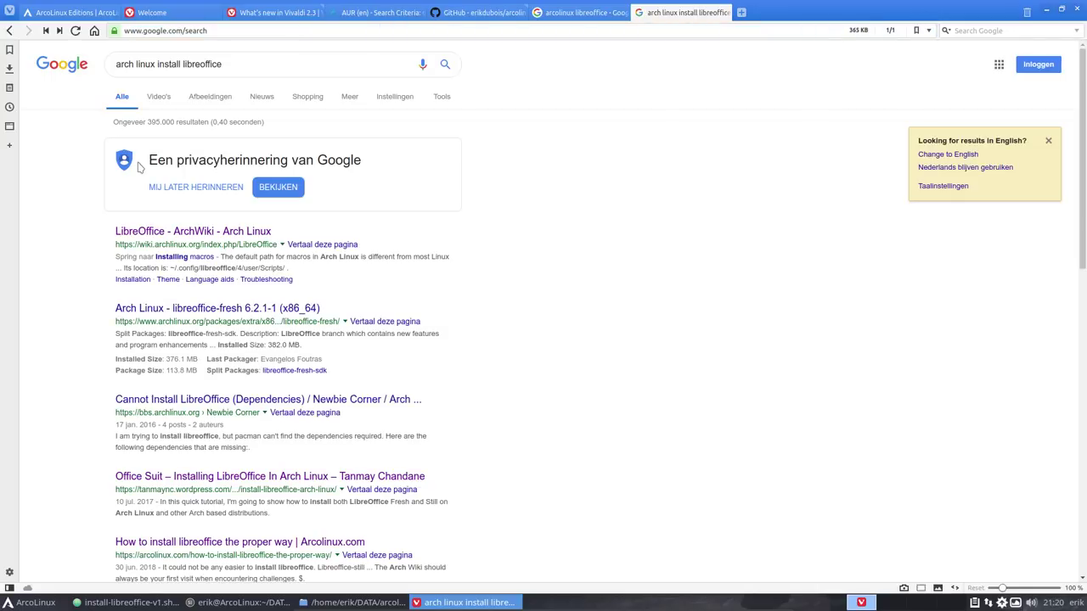
# Step: Look through the "arch linux install libreoffice" results, including the videos and the Stack Exchange and Reddit entries
pyautogui.scroll(-3, 98, 405)
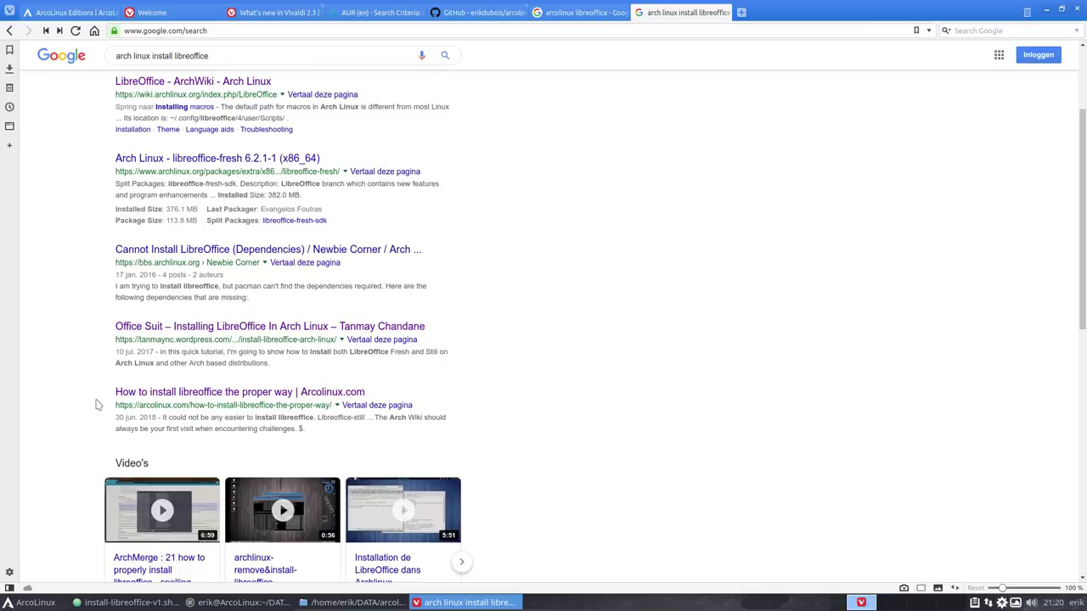
pyautogui.scroll(-2, 98, 406)
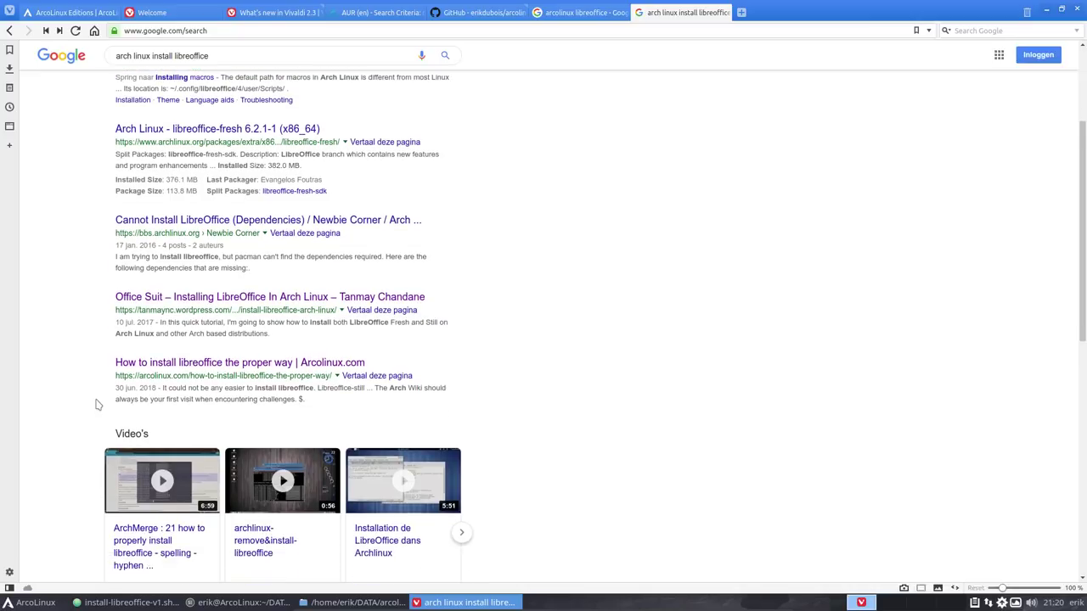
pyautogui.scroll(-3, 98, 405)
pyautogui.scroll(-1, 98, 405)
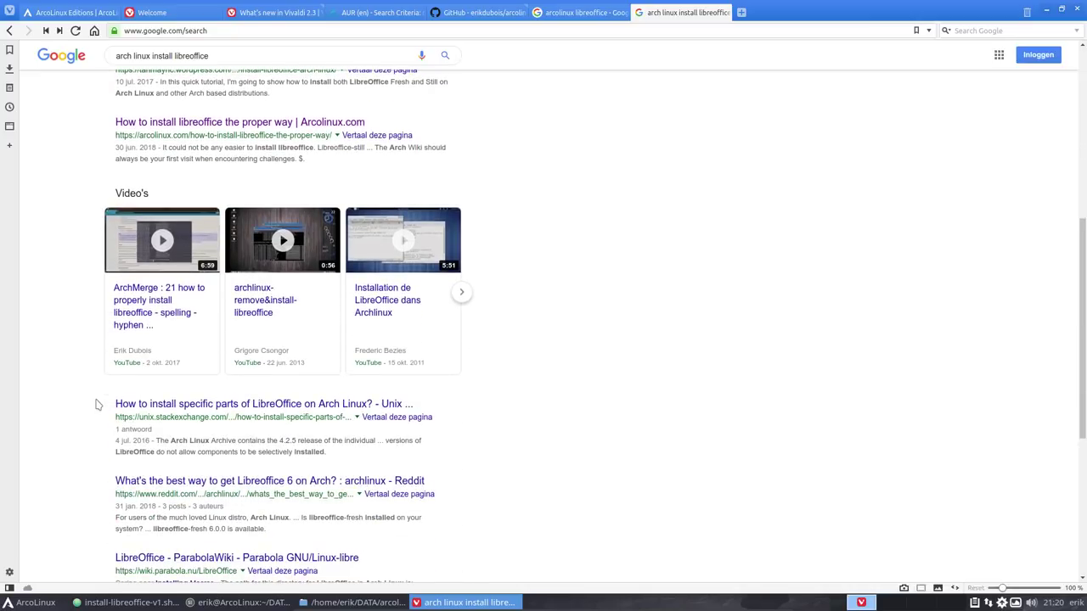
pyautogui.scroll(-2, 98, 405)
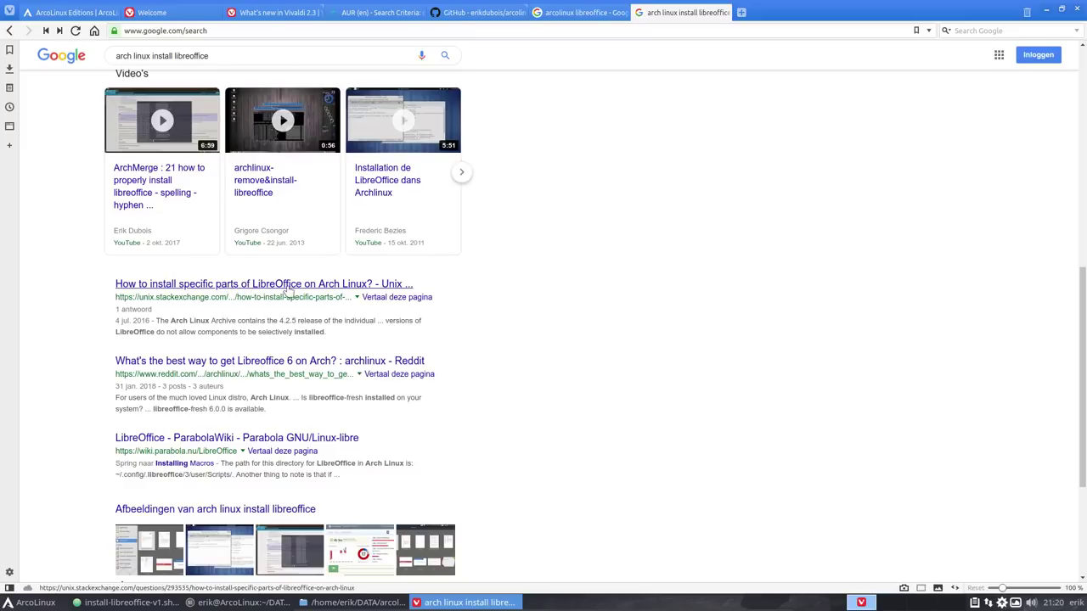
# Step: Open the Reddit thread "What's the best way to get Libreoffice 6 on Arch?", read its comments to the end and return to the results
pyautogui.click(300, 362)
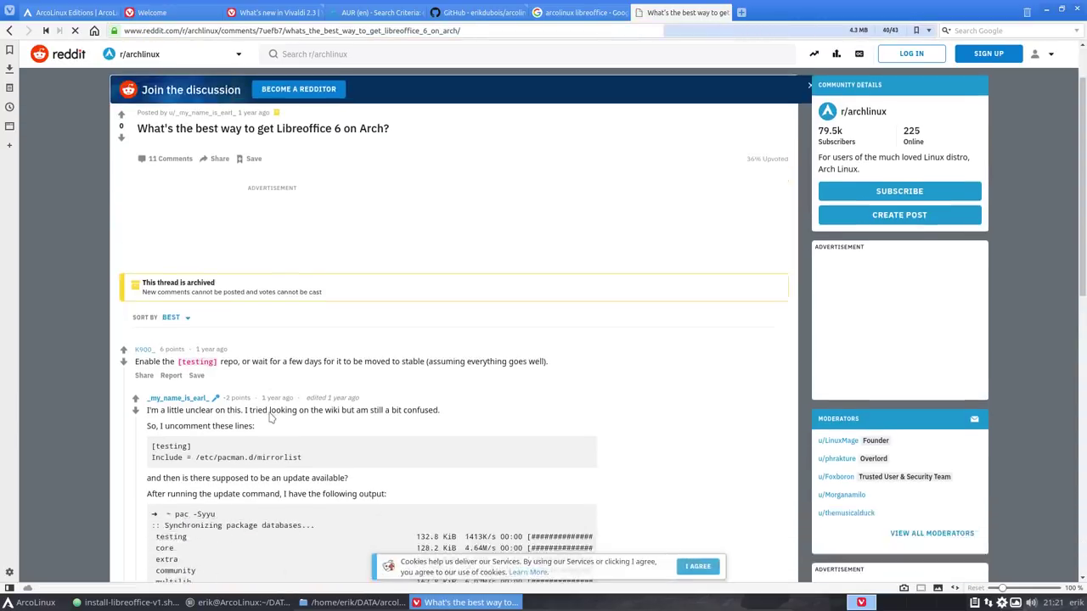
pyautogui.scroll(-3, 272, 417)
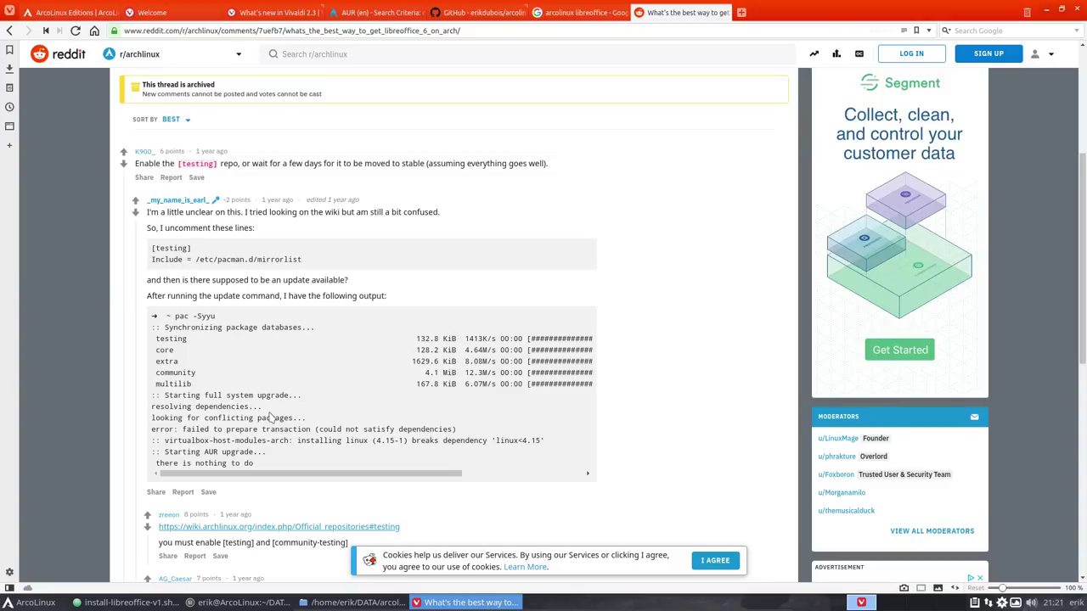
pyautogui.scroll(-2, 270, 412)
pyautogui.scroll(-2, 270, 416)
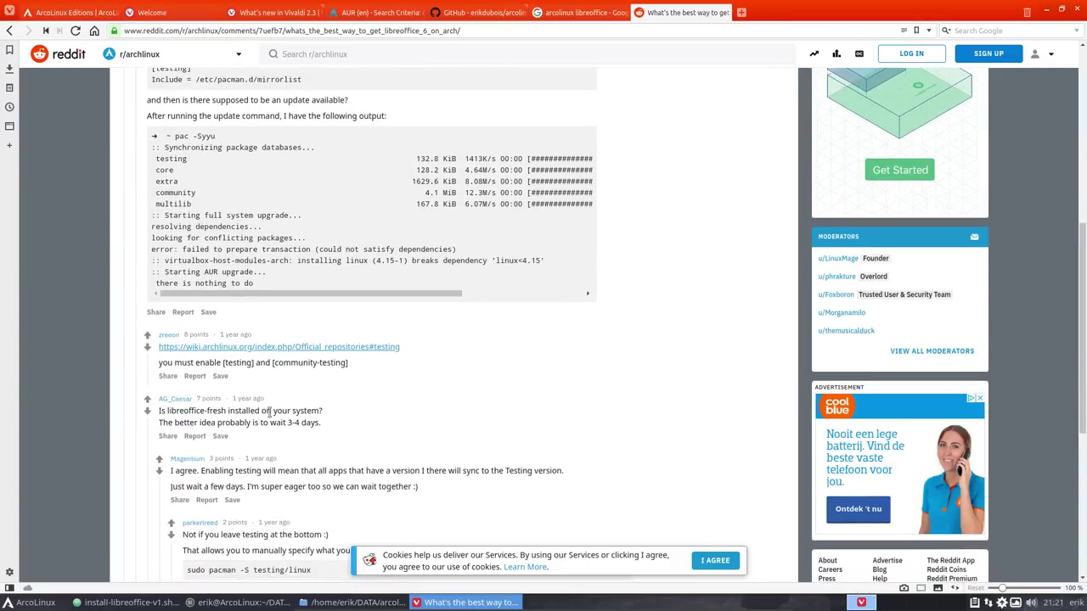
pyautogui.scroll(-3, 270, 412)
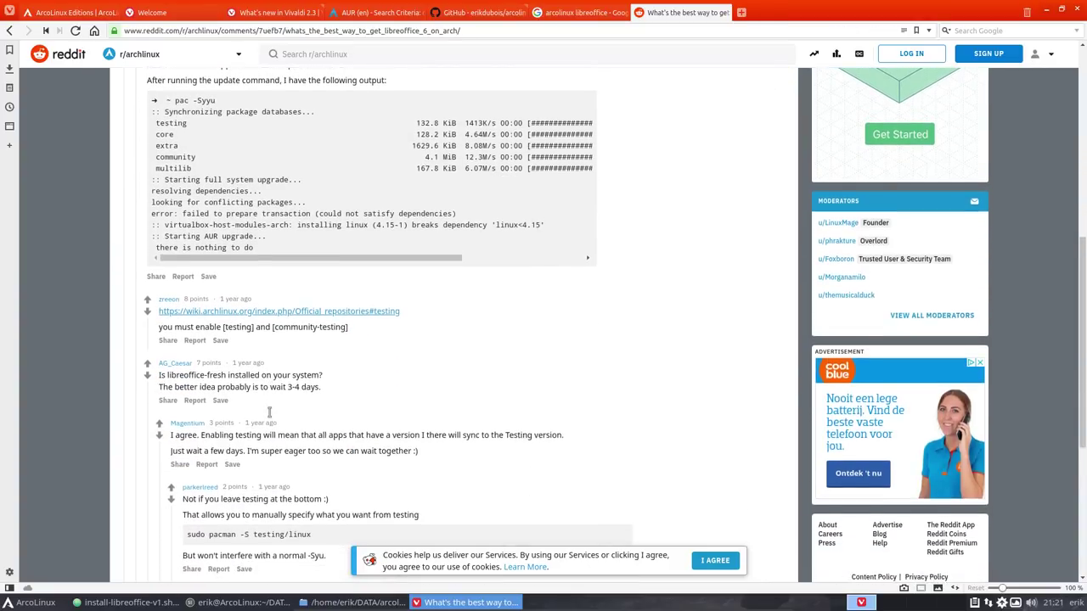
pyautogui.scroll(-1, 270, 413)
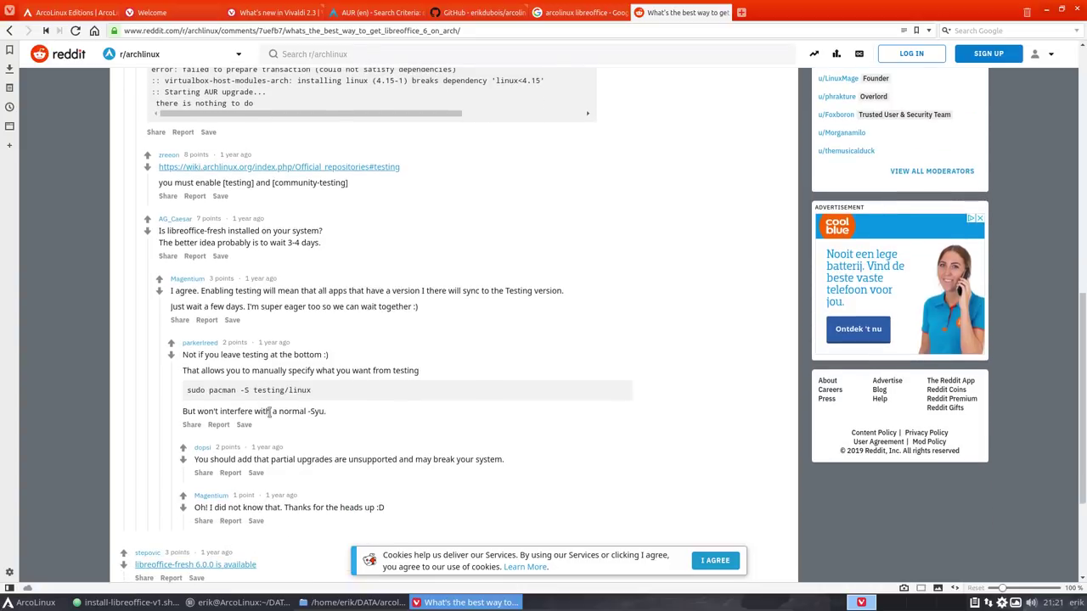
pyautogui.scroll(-3, 270, 411)
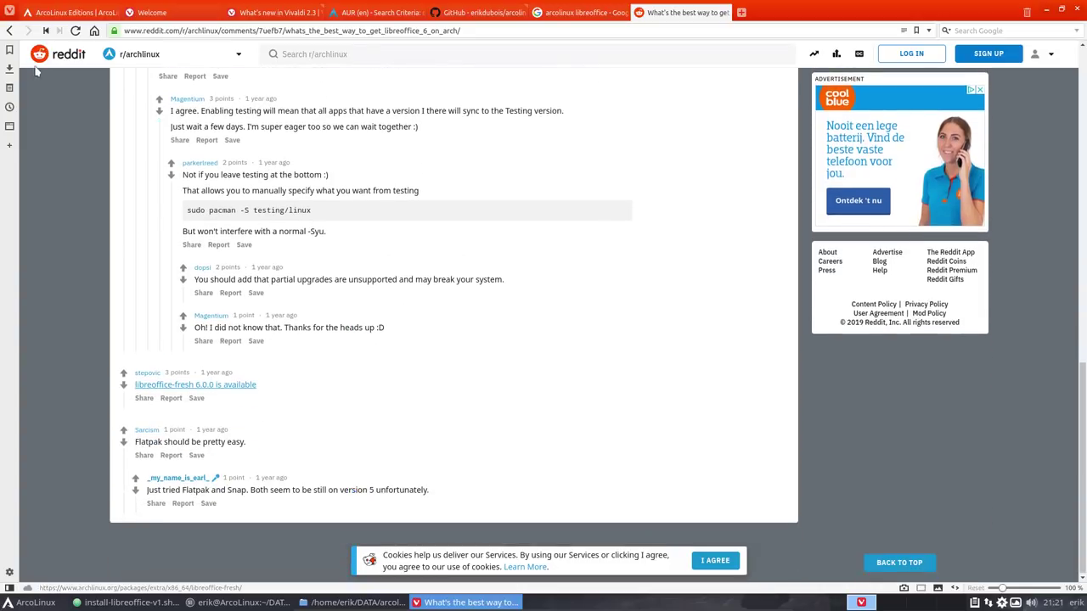
pyautogui.click(9, 30)
# Step: Go to the second page of "arch linux install libreoffice" results and review its entries, including the Muktware Facebook post
pyautogui.scroll(-4, 109, 402)
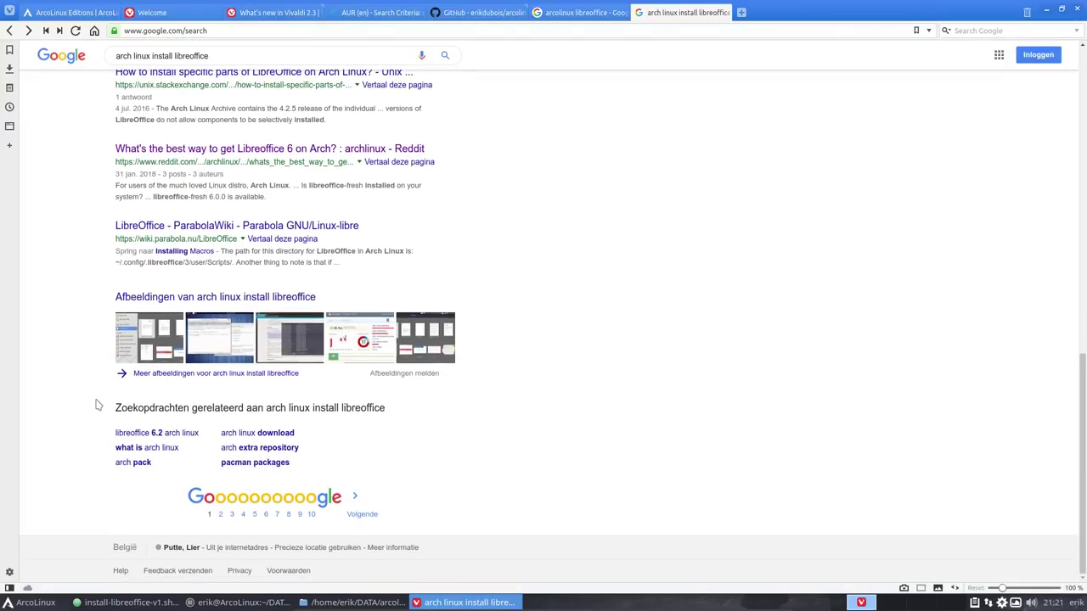
pyautogui.click(221, 516)
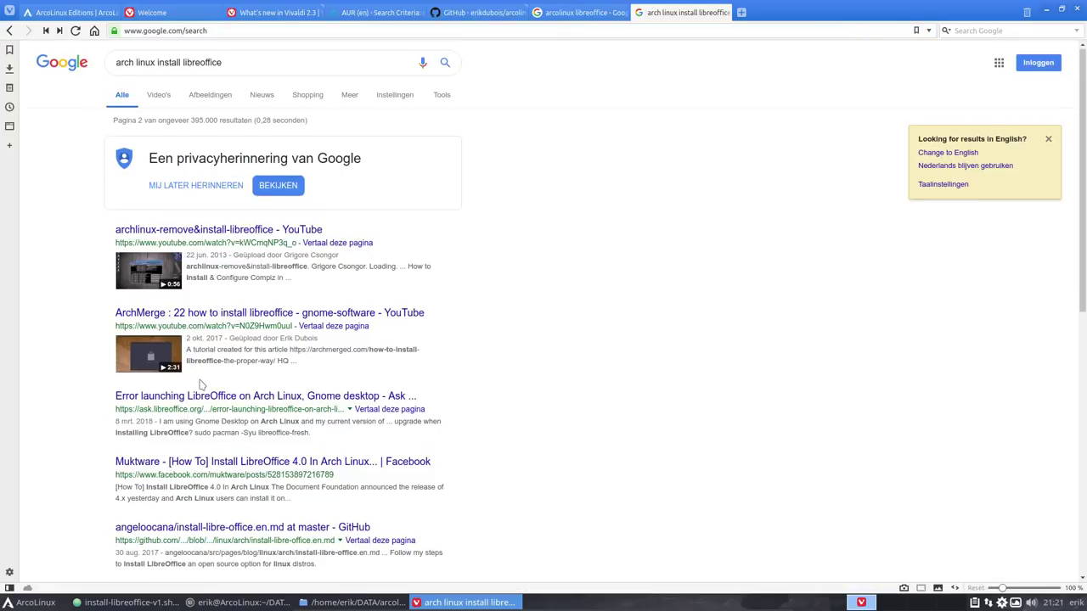
pyautogui.scroll(-1, 201, 385)
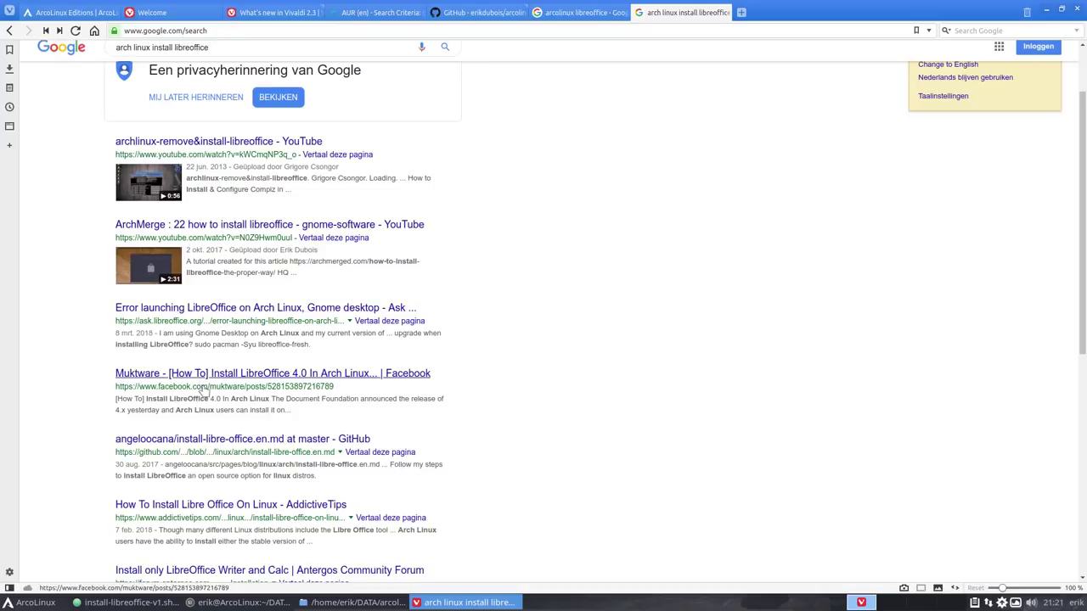
pyautogui.click(298, 377)
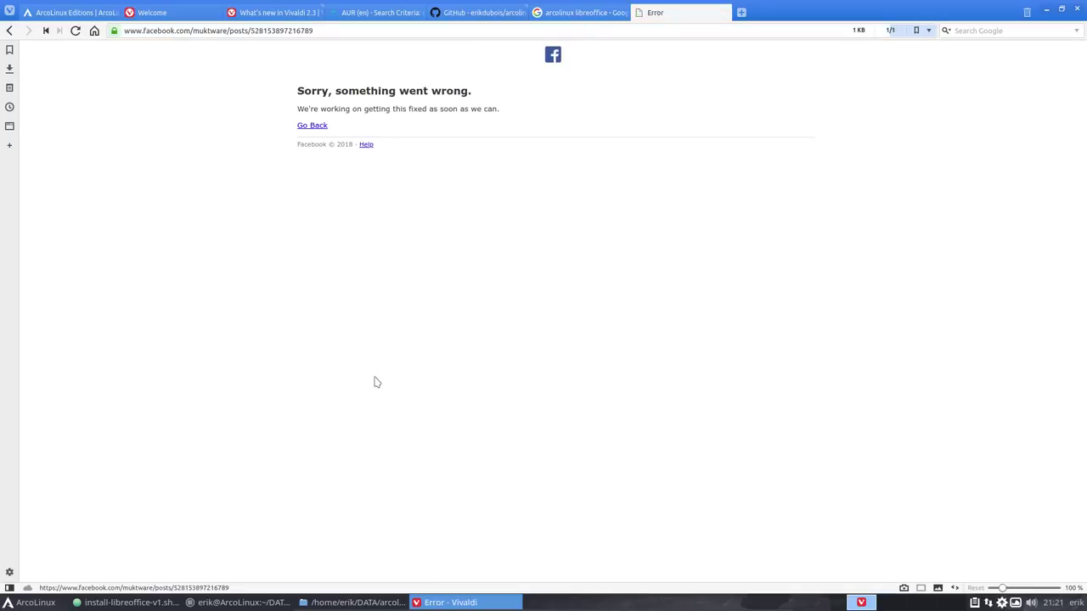
pyautogui.click(9, 31)
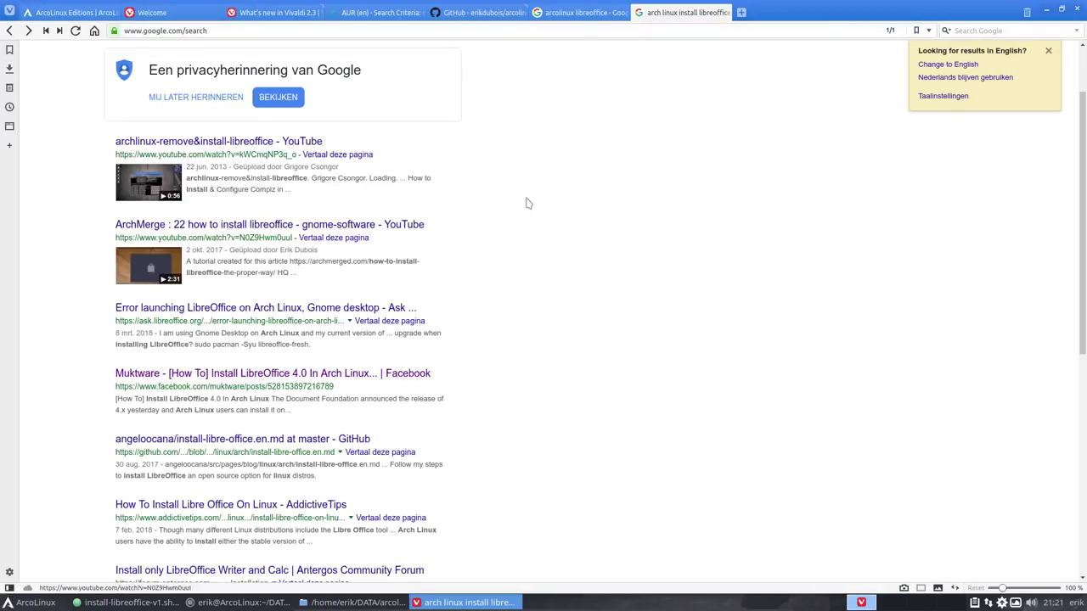
pyautogui.scroll(-1, 94, 406)
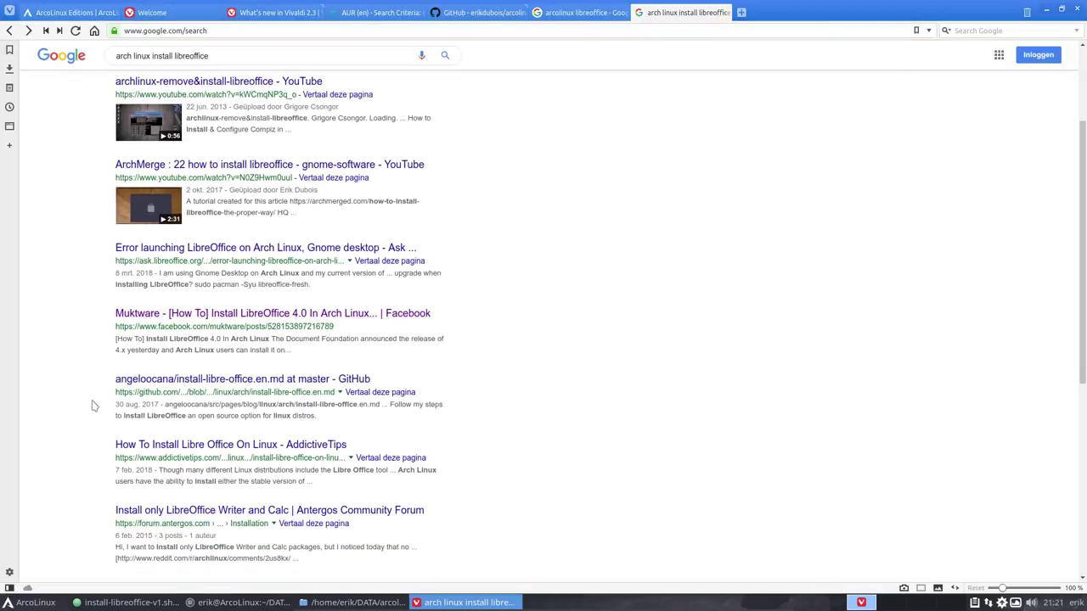
pyautogui.scroll(-3, 93, 406)
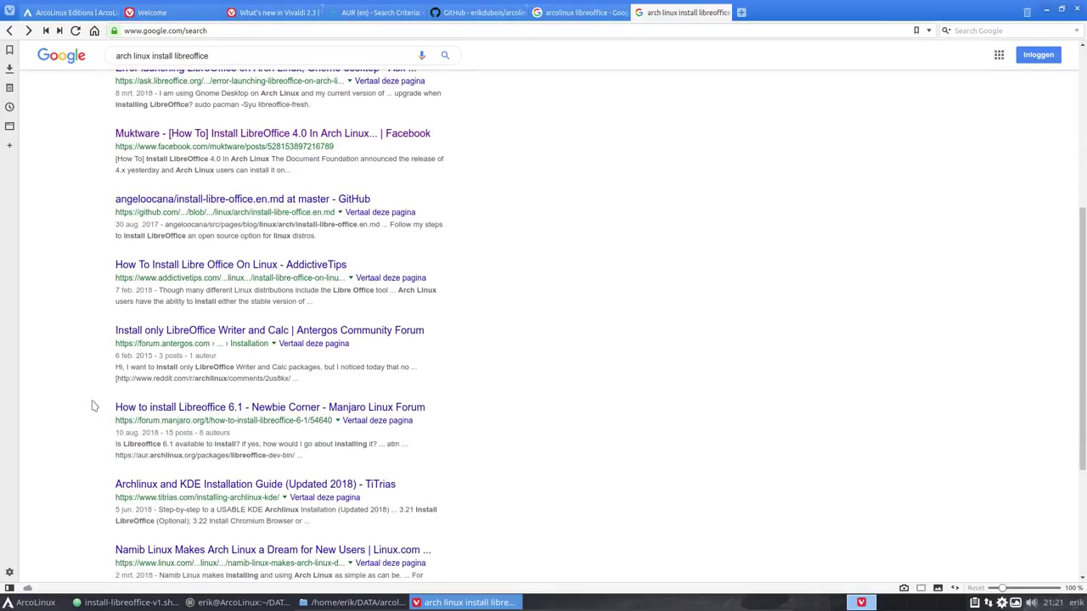
# Step: Open the AddictiveTips article "How To Install Libre Office On Linux" and examine its Arch Linux section with the latest and stable version commands
pyautogui.click(241, 267)
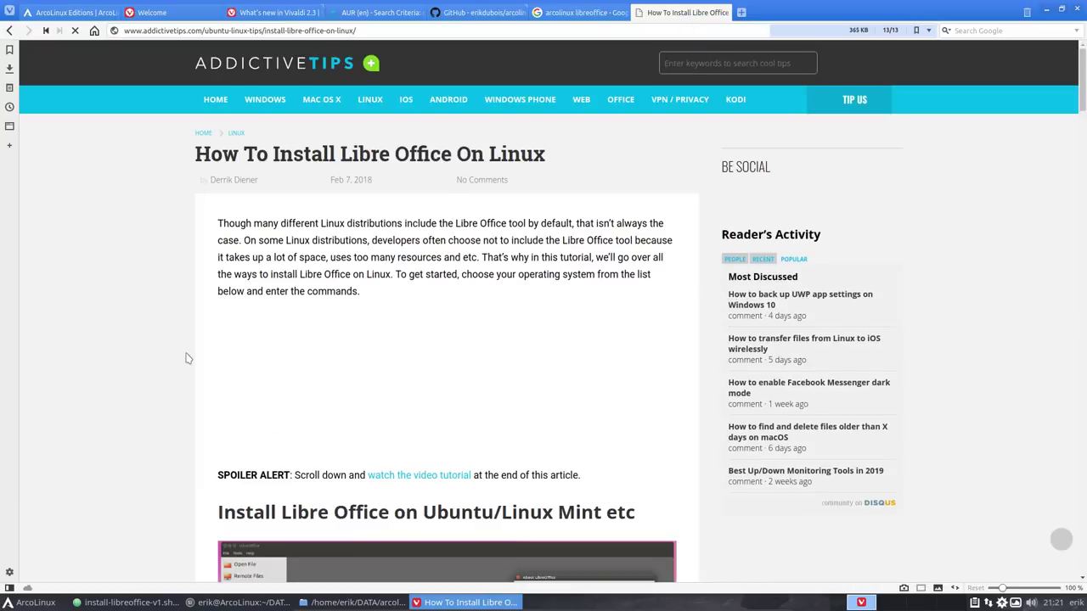
pyautogui.scroll(-4, 185, 358)
pyautogui.scroll(-1, 502, 388)
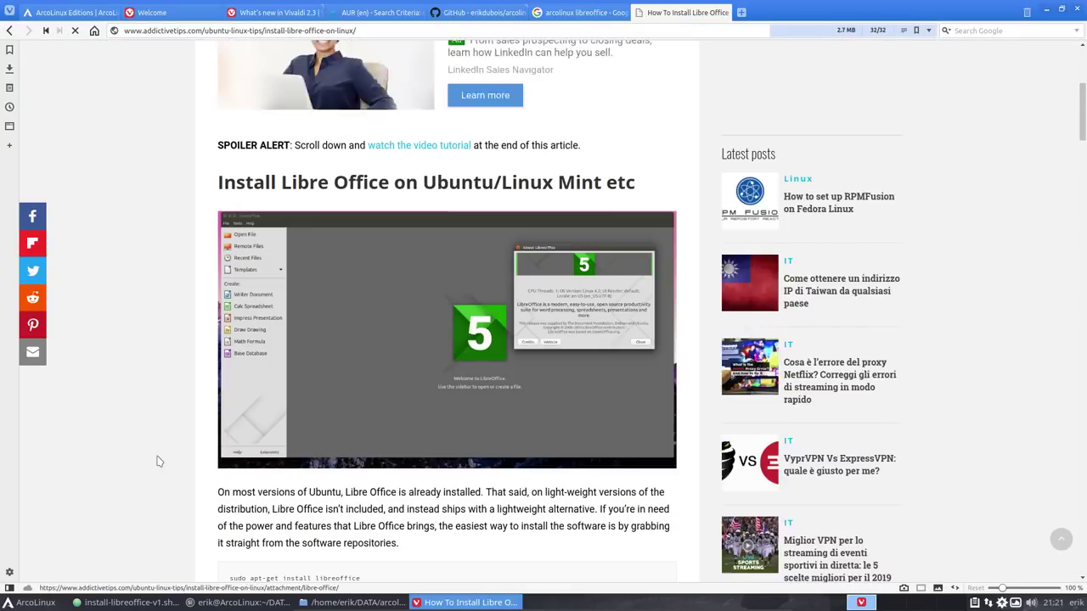
pyautogui.scroll(-5, 158, 461)
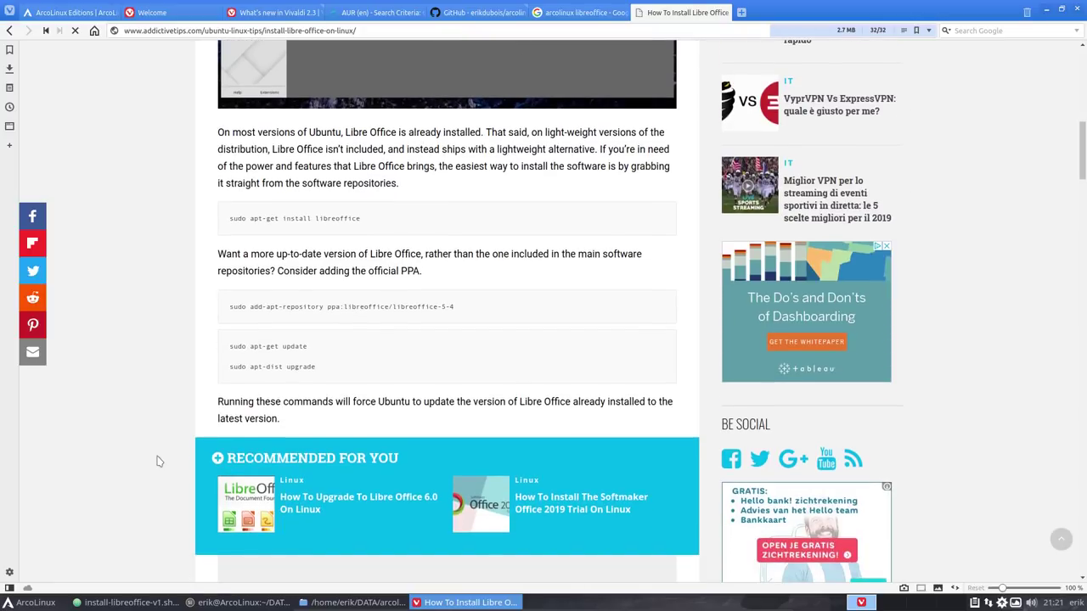
pyautogui.scroll(-3, 156, 461)
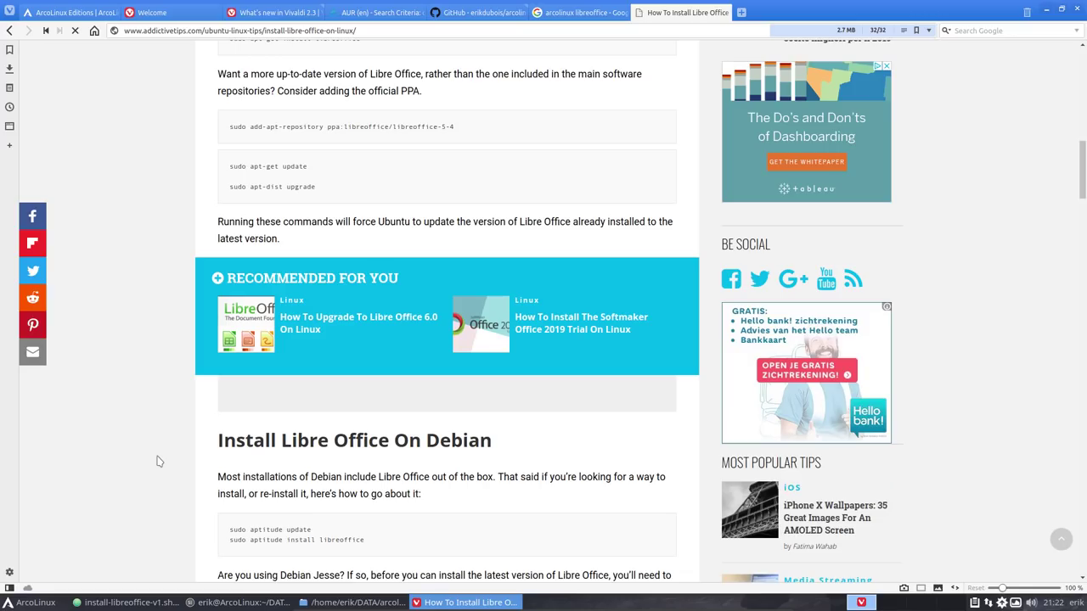
pyautogui.scroll(-5, 157, 461)
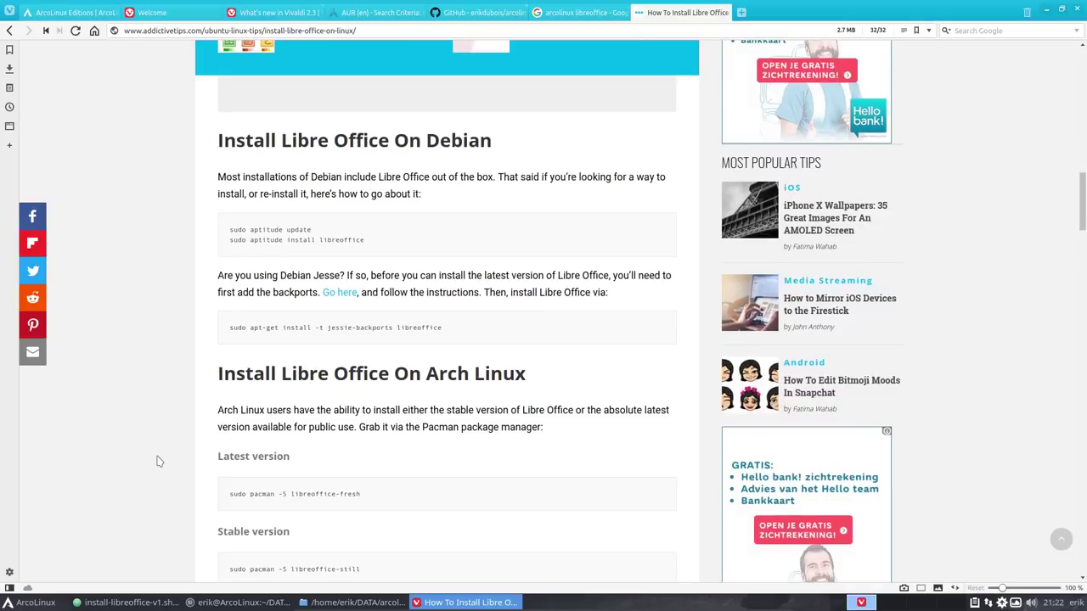
pyautogui.scroll(-2, 157, 461)
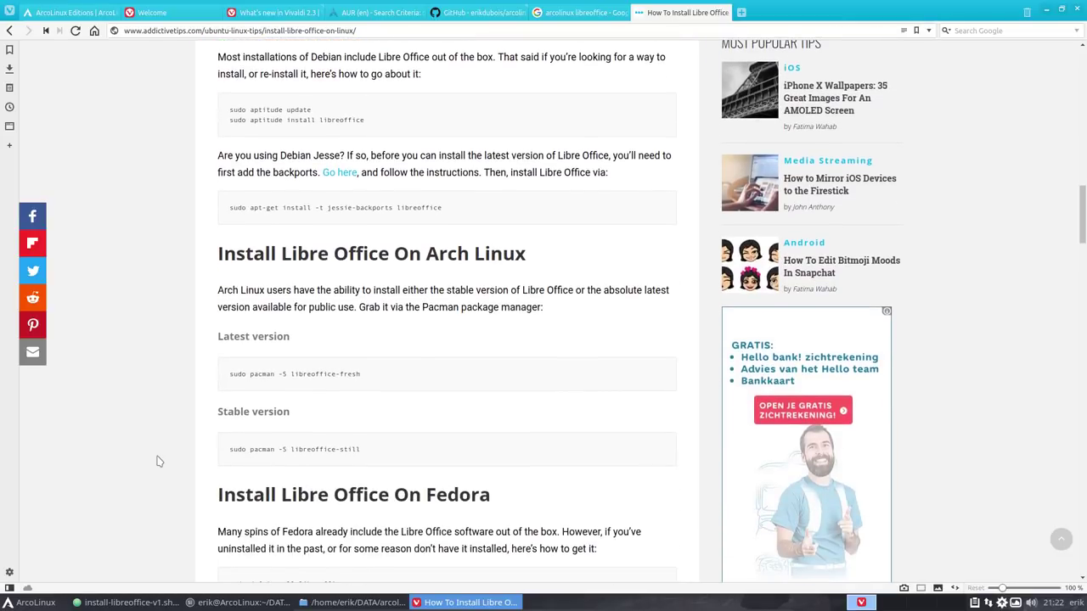
pyautogui.scroll(-2, 157, 461)
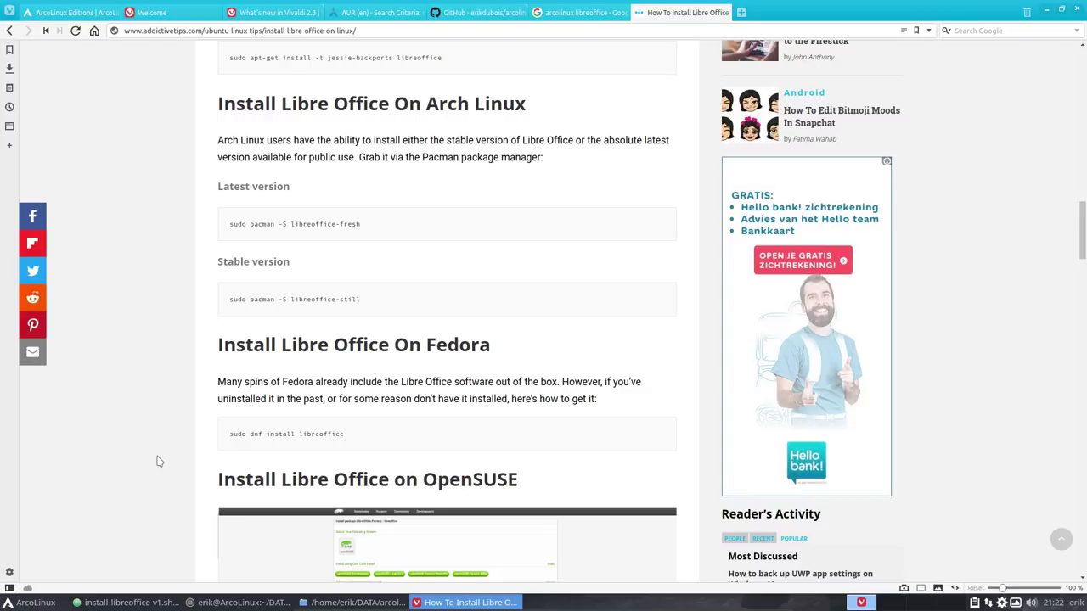
# Step: Look through the article's remaining OpenSUSE, Snap and Flatpak sections down to the video, and return to the search results
pyautogui.scroll(-3, 157, 461)
pyautogui.scroll(-2, 158, 462)
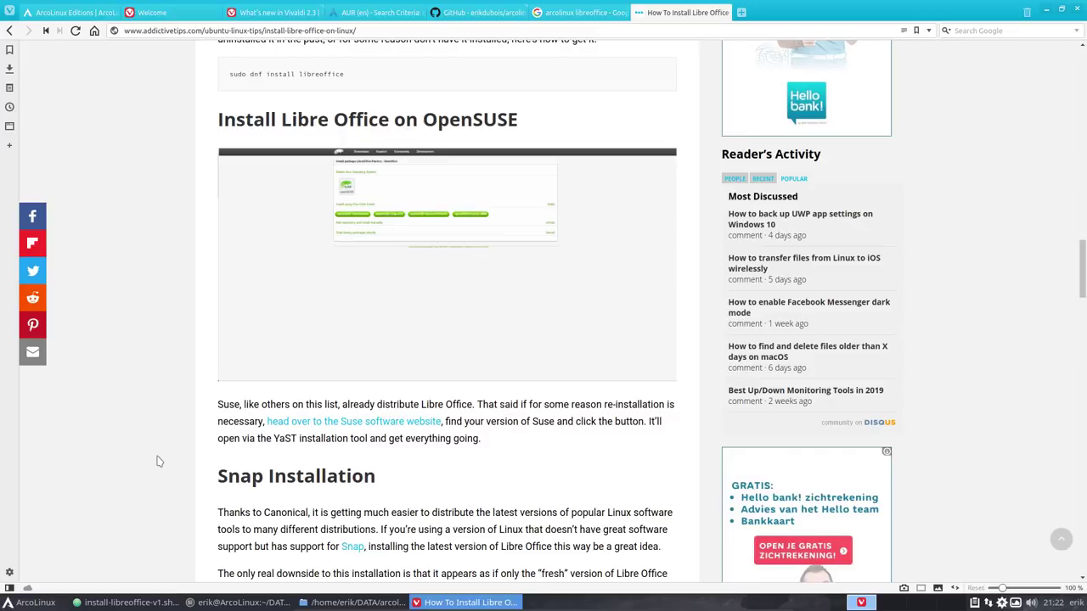
pyautogui.scroll(-3, 157, 461)
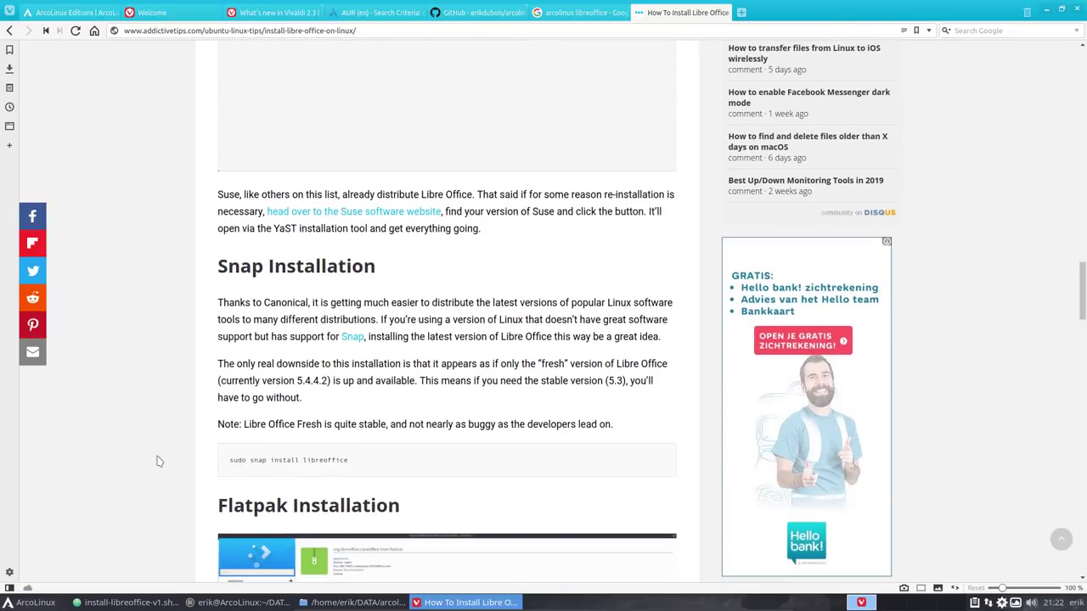
pyautogui.scroll(-3, 157, 461)
pyautogui.scroll(-5, 157, 461)
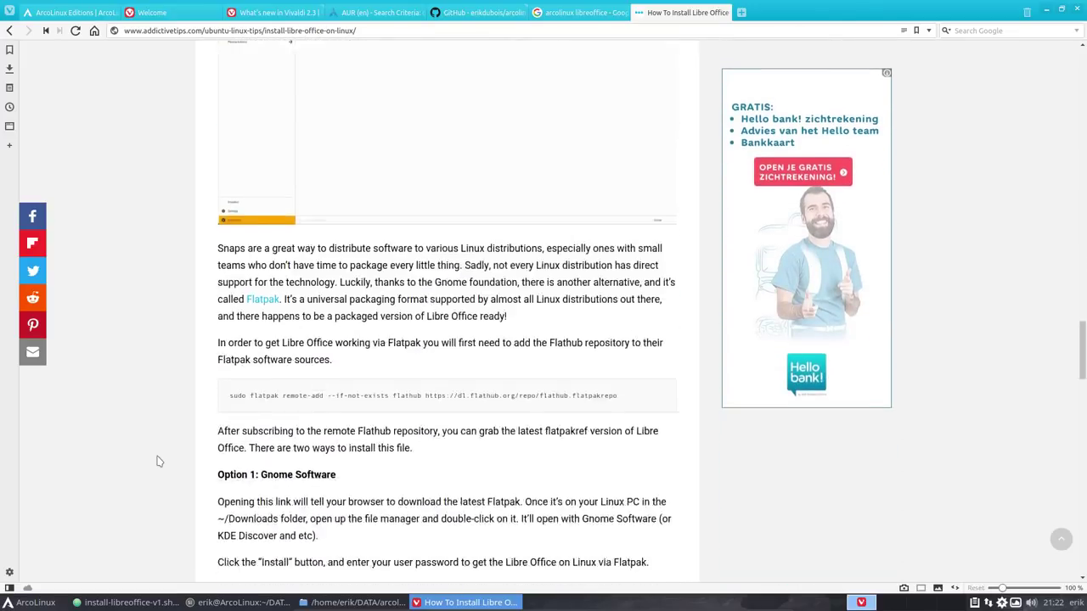
pyautogui.scroll(-5, 157, 461)
pyautogui.scroll(-2, 158, 461)
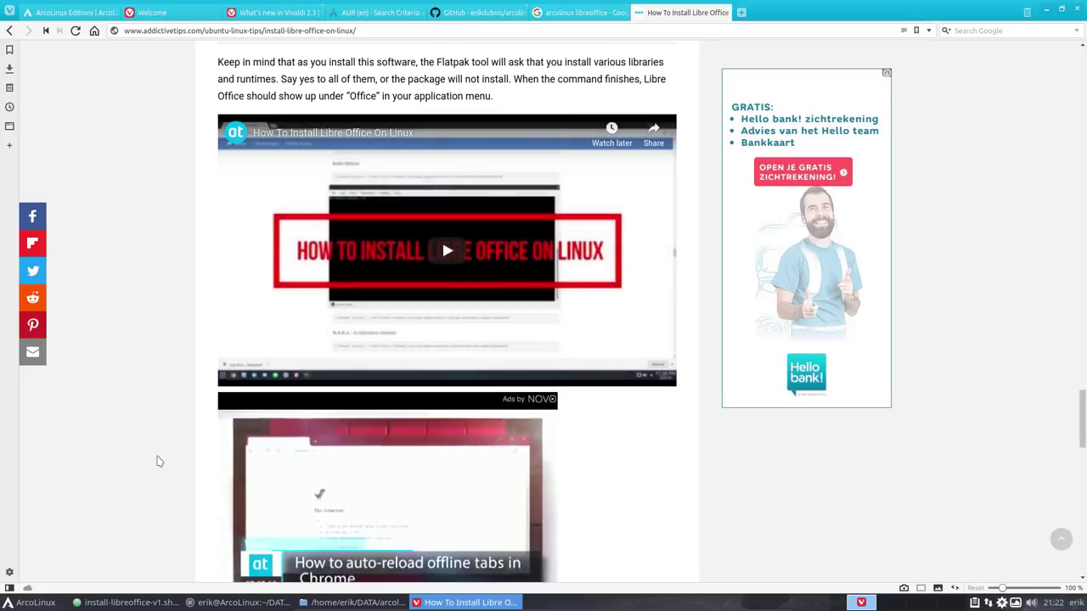
pyautogui.scroll(1, 158, 461)
pyautogui.click(9, 31)
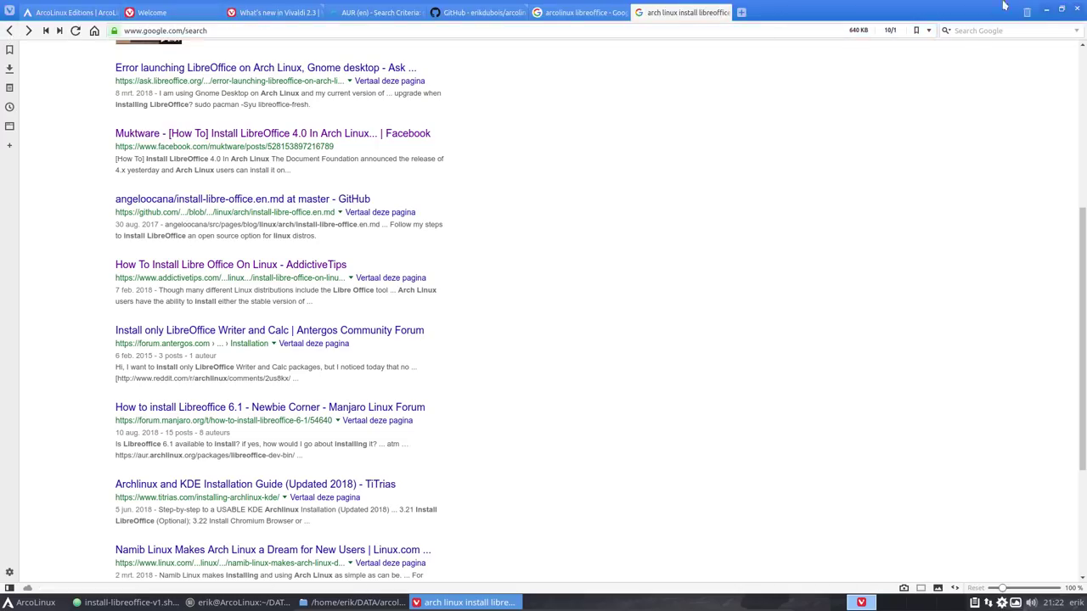
# Step: Minimize the browser, close the script editor and the terminal, and show the parent arcolinux-nemesis folder in a maximized file manager
pyautogui.click(1047, 10)
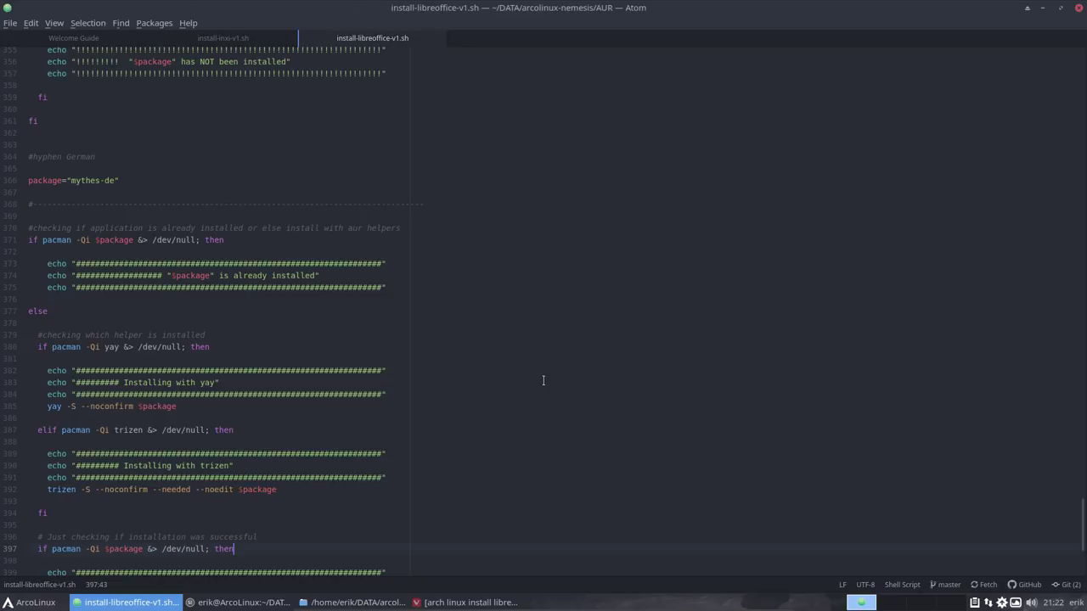
pyautogui.click(1079, 8)
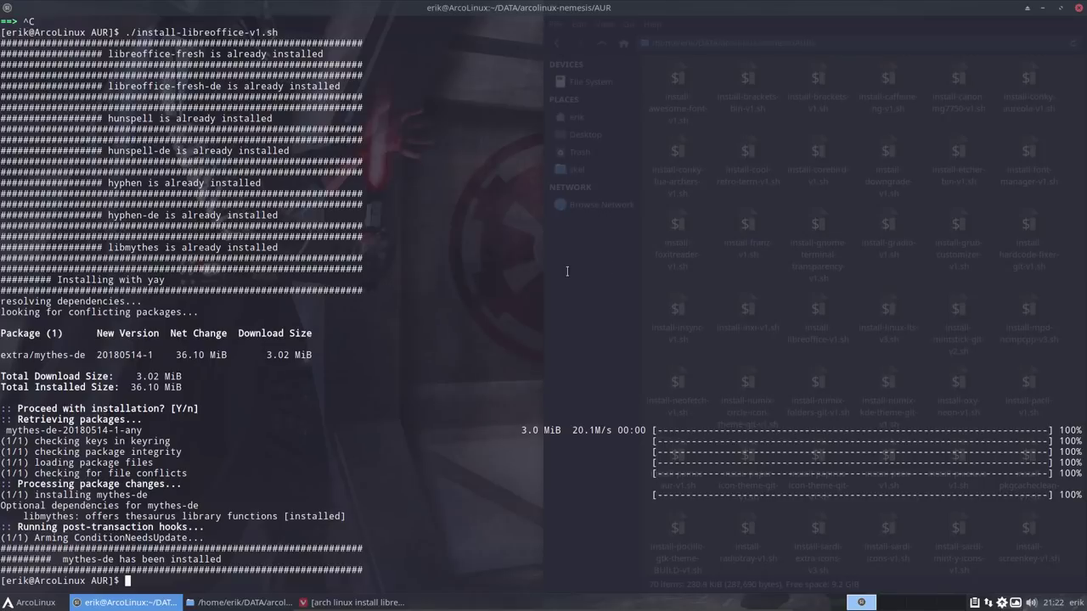
pyautogui.click(1080, 8)
pyautogui.click(602, 43)
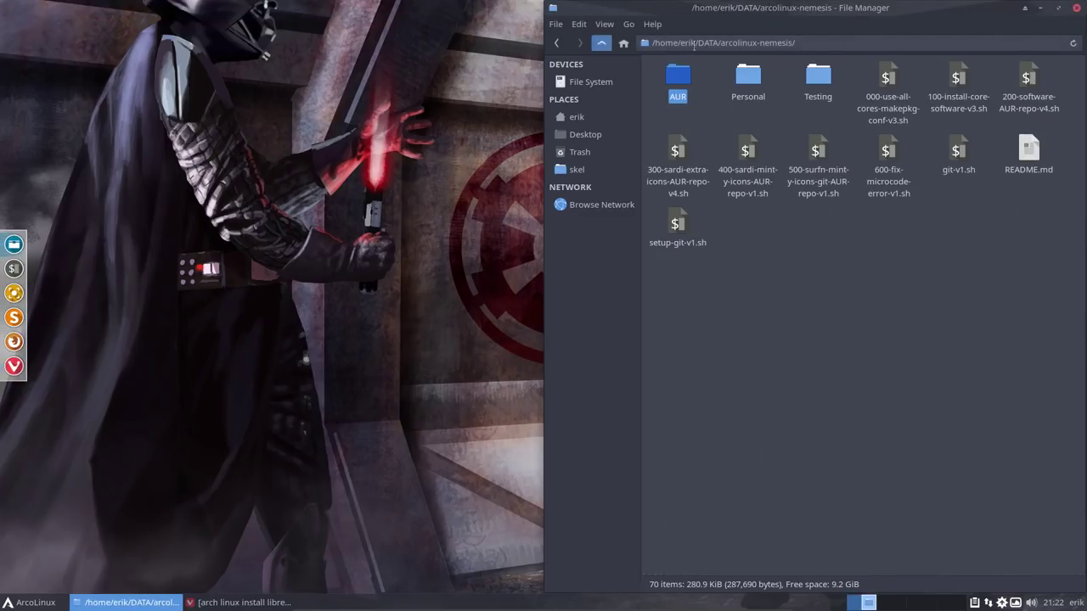
pyautogui.moveTo(862, 12); pyautogui.dragTo(539, 9)
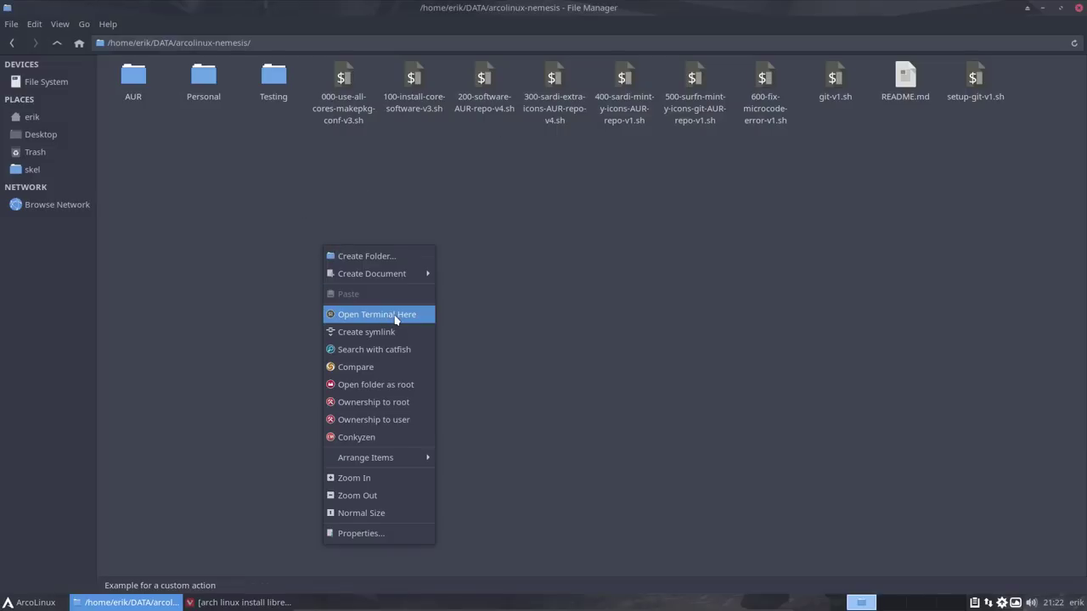
pyautogui.click(395, 316)
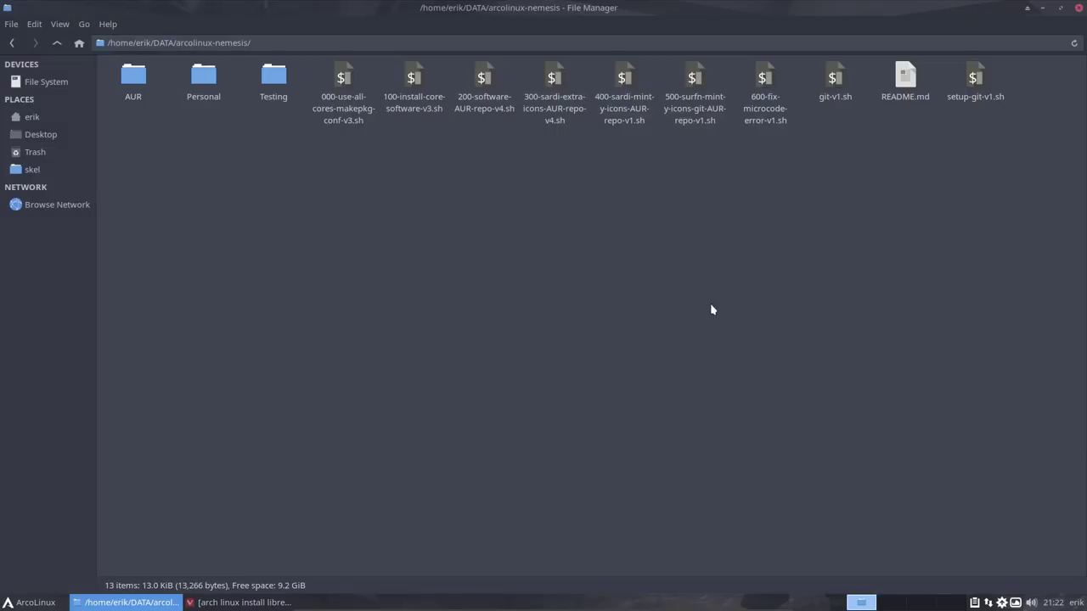
# Step: Return to the browser, go from the ArcoLinux Editions page to arcolinuxd.com, and open its "Getting ready for the next phases" article
pyautogui.click(186, 602)
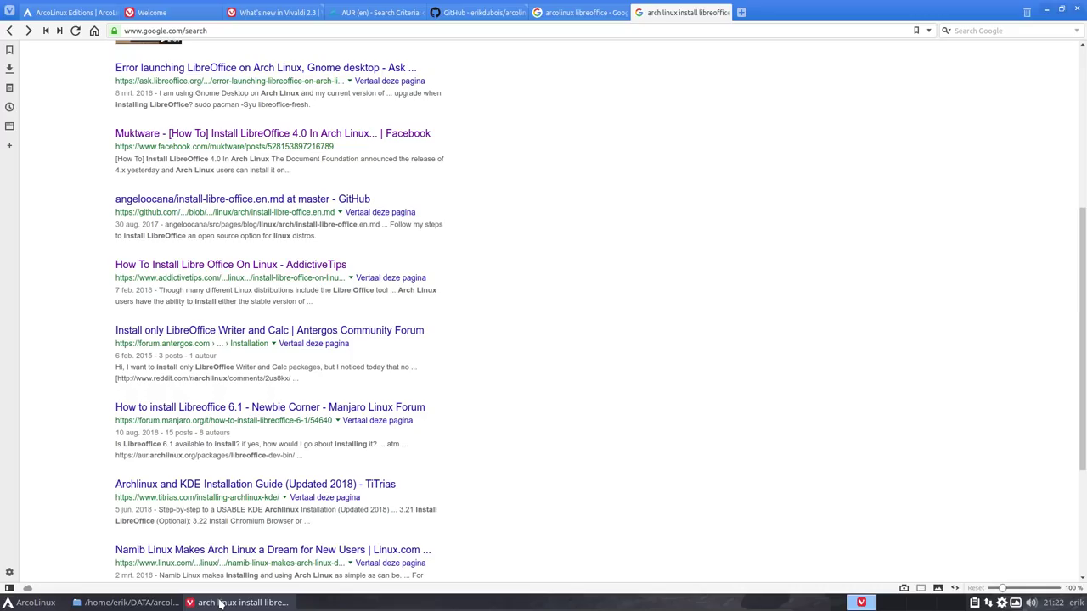
pyautogui.click(66, 17)
pyautogui.scroll(10, 174, 218)
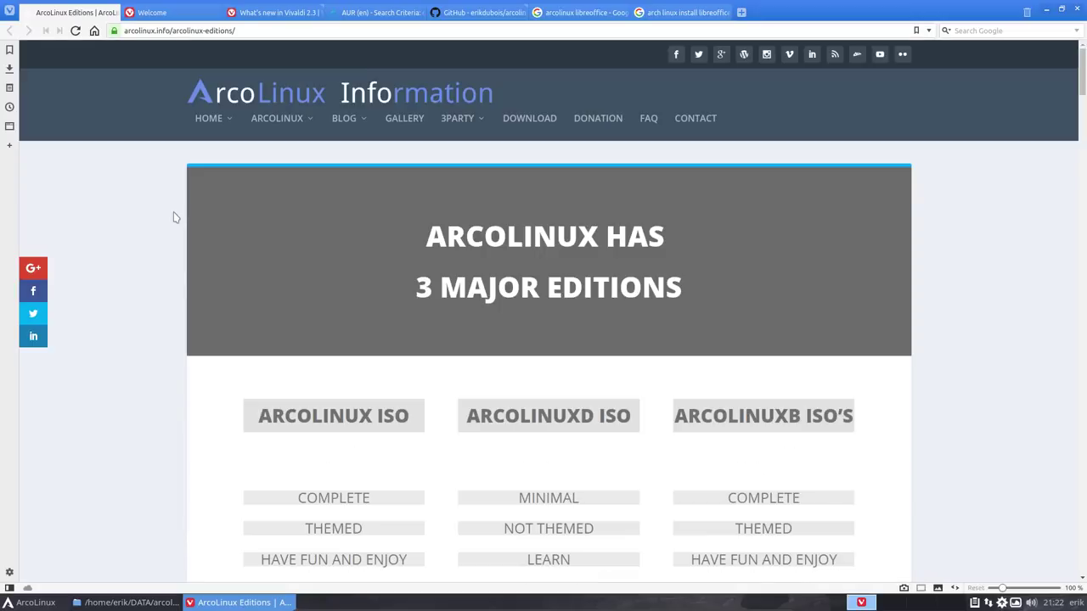
pyautogui.moveTo(220, 136)
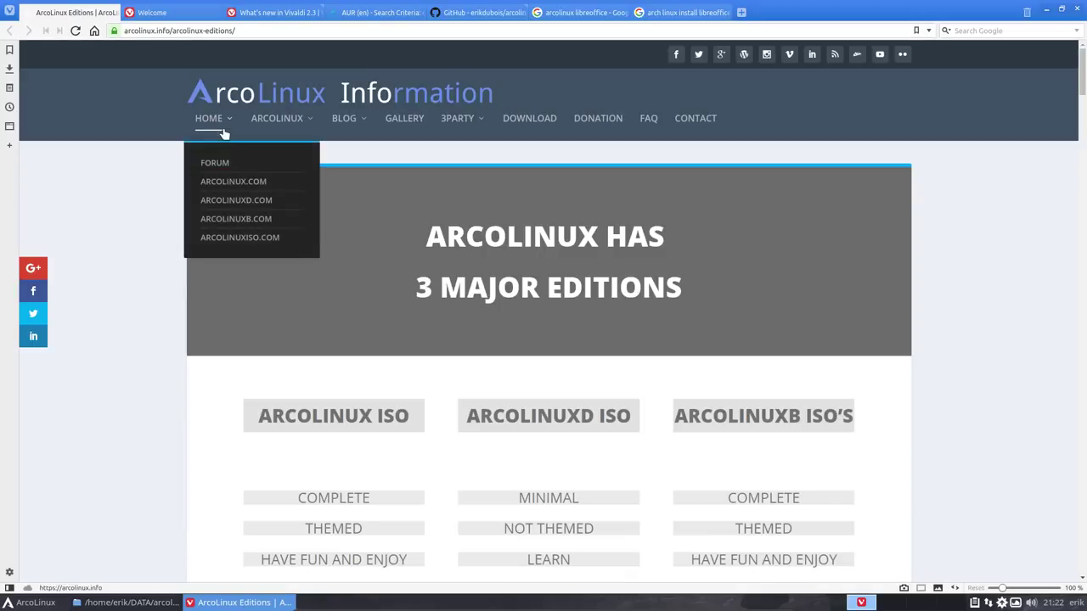
pyautogui.click(259, 202)
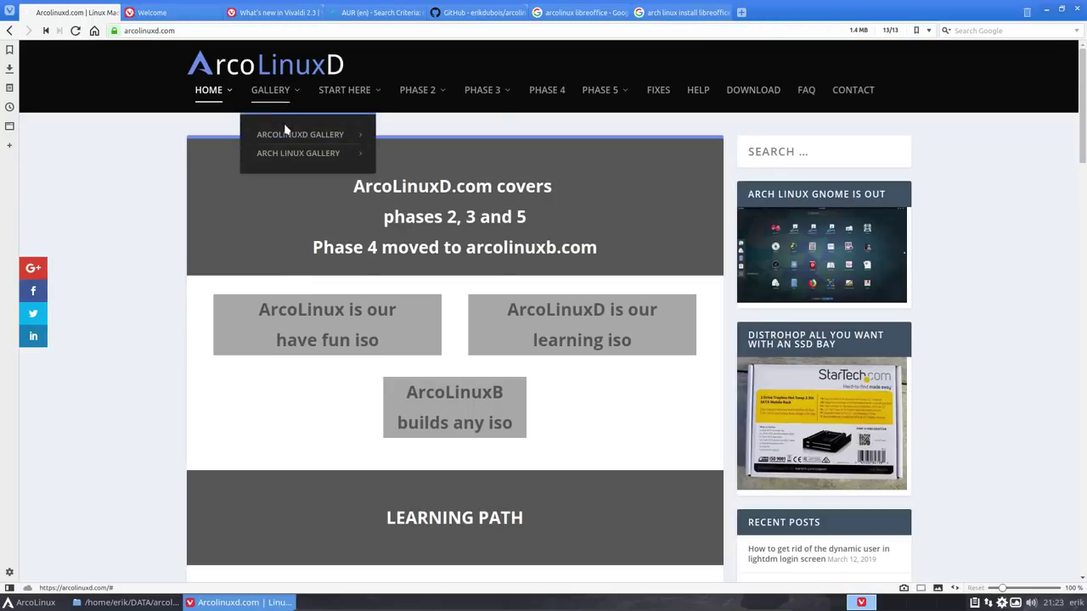
pyautogui.moveTo(344, 92)
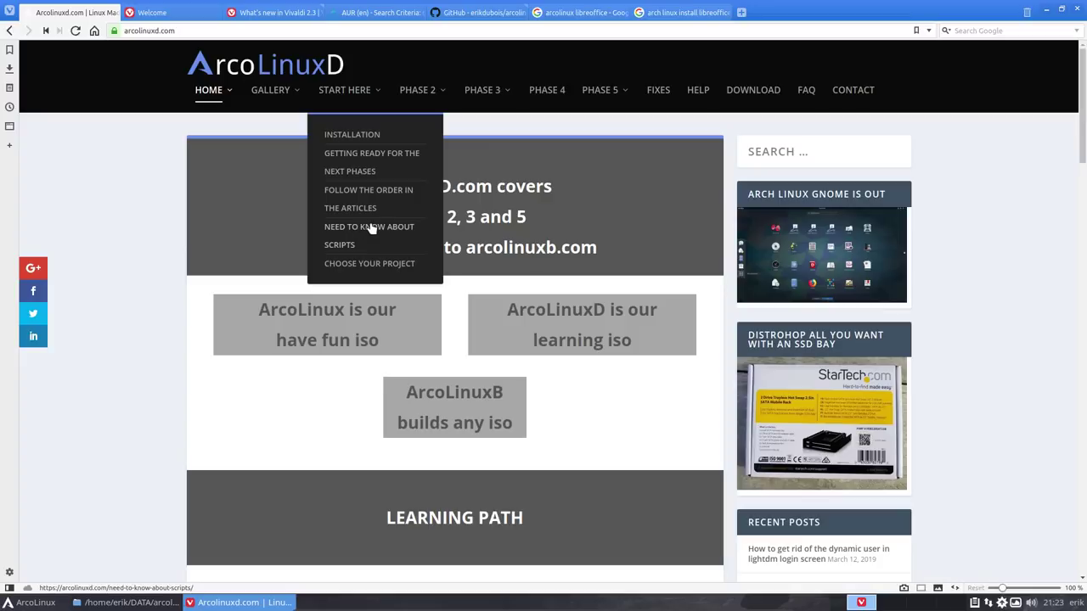
pyautogui.click(356, 161)
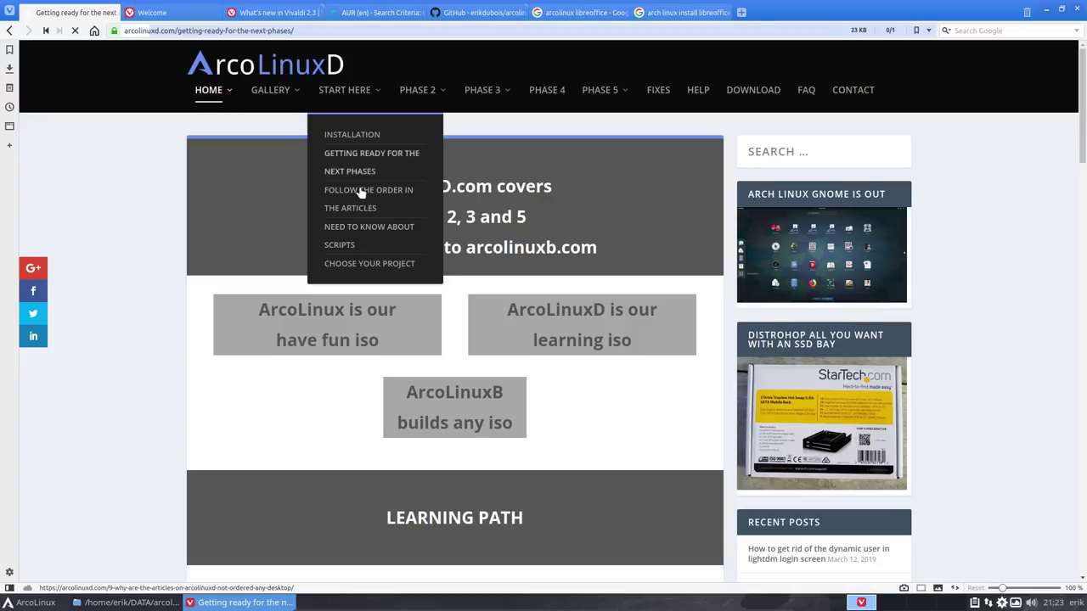
# Step: Examine the article's GitHub sections, including the git.sh and setup-git.sh scripts, down to the further examples, and minimize the browser
pyautogui.scroll(-10, 275, 357)
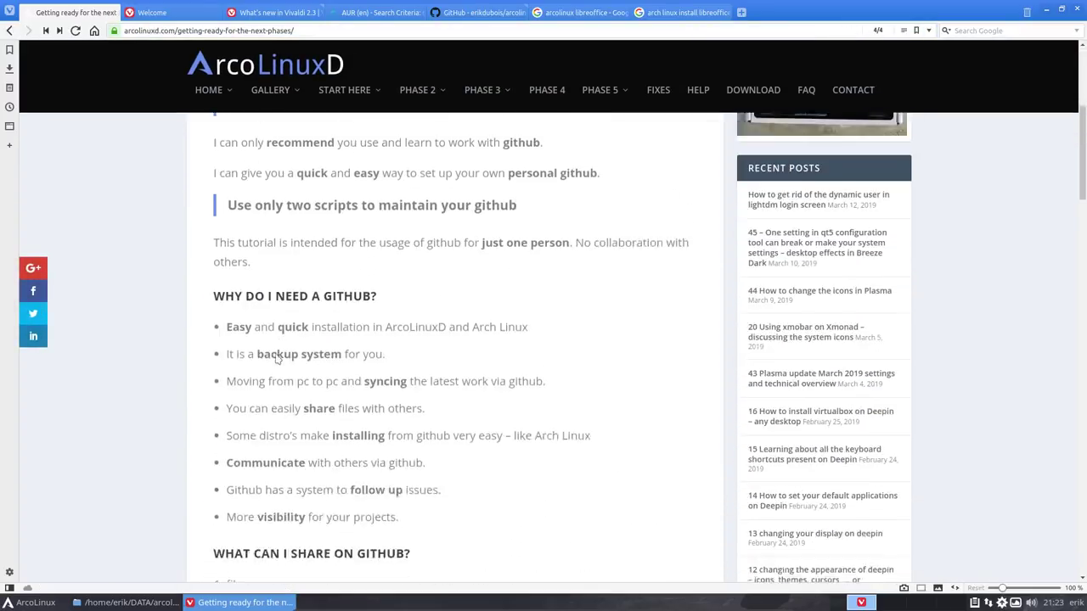
pyautogui.scroll(-5, 275, 359)
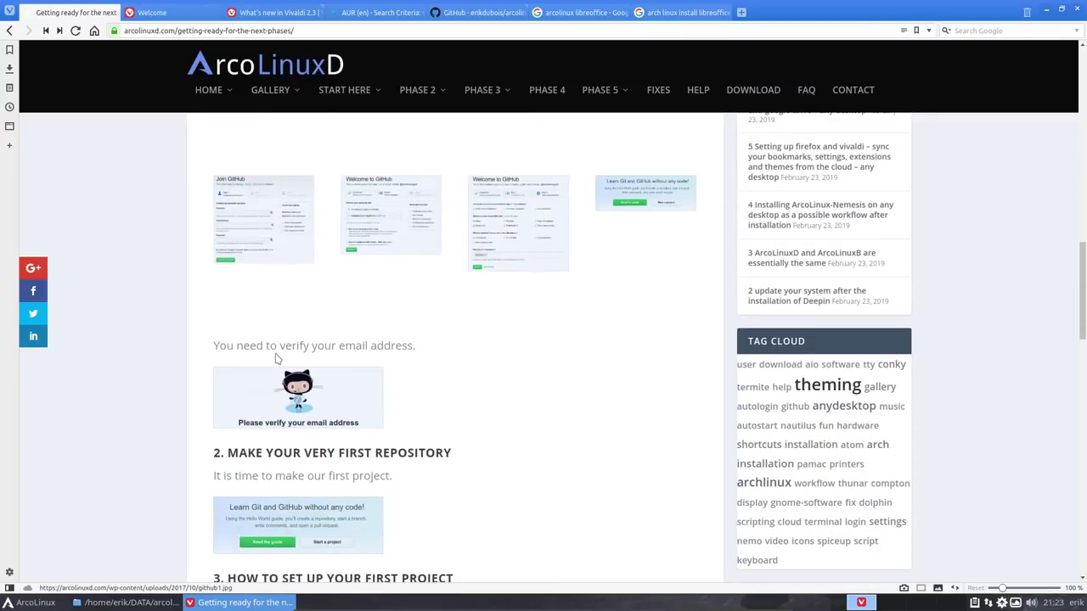
pyautogui.scroll(-4, 276, 358)
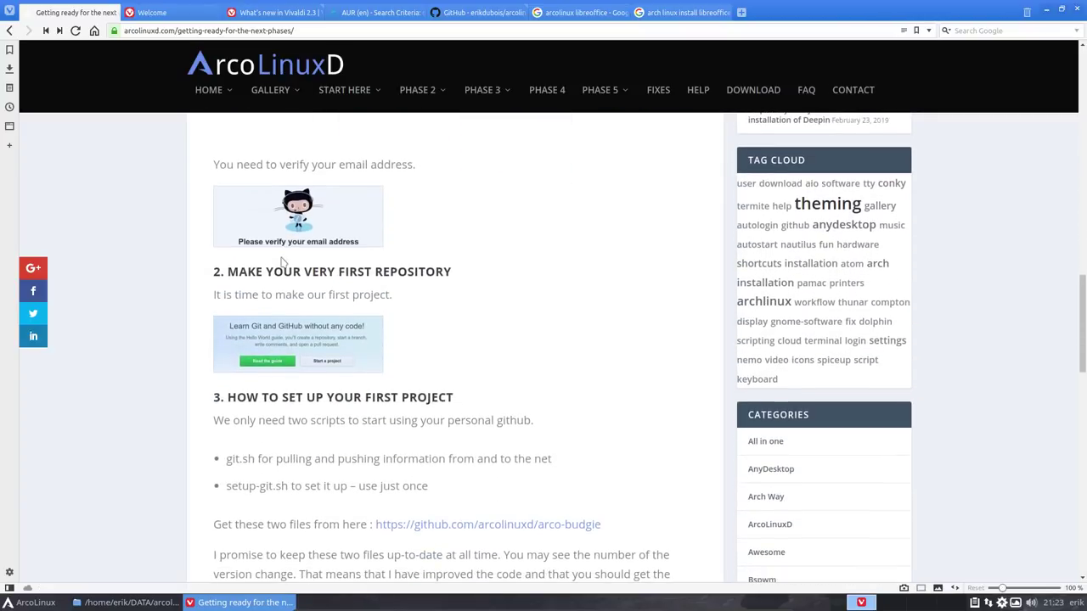
pyautogui.scroll(-4, 430, 337)
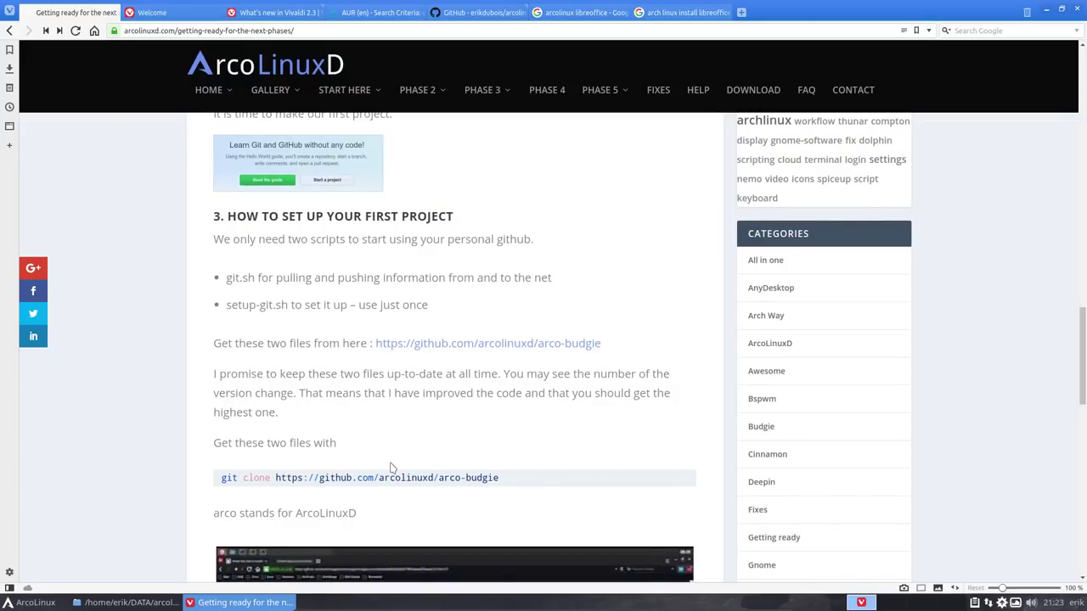
pyautogui.scroll(-14, 390, 464)
pyautogui.scroll(-2, 390, 464)
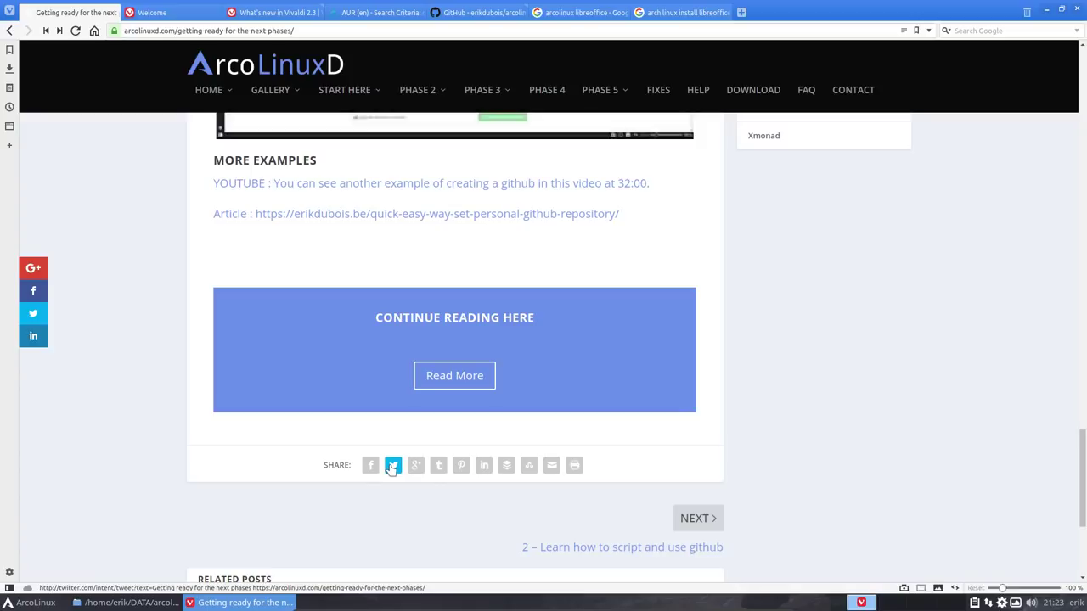
pyautogui.click(1044, 10)
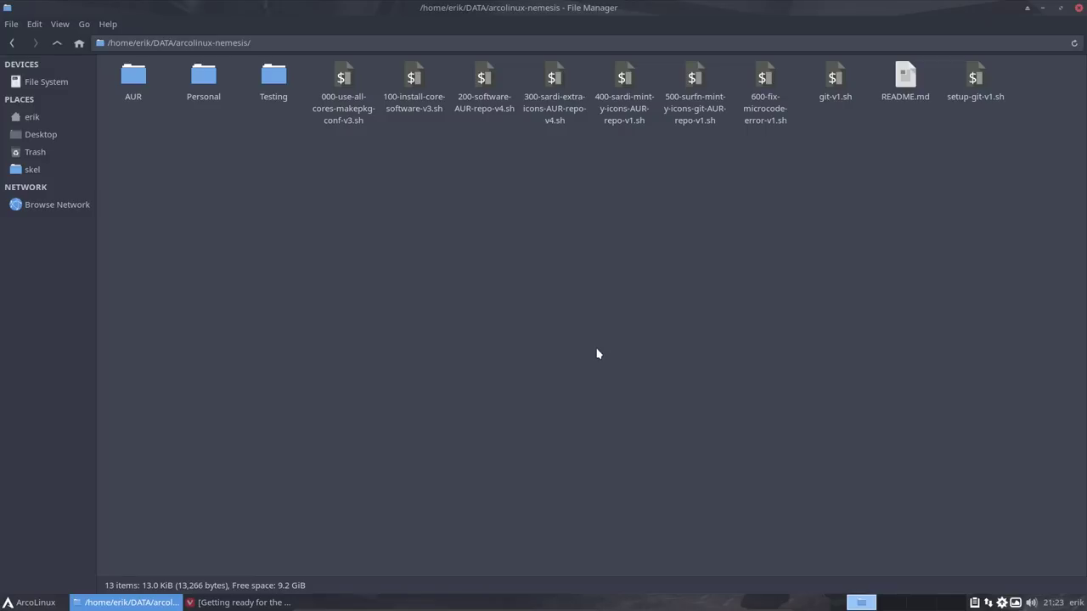
# Step: Open a terminal in arcolinux-nemesis, examine the user.name and user.email lines of setup-git-v1.sh in Atom, and close the editor
pyautogui.click(974, 80)
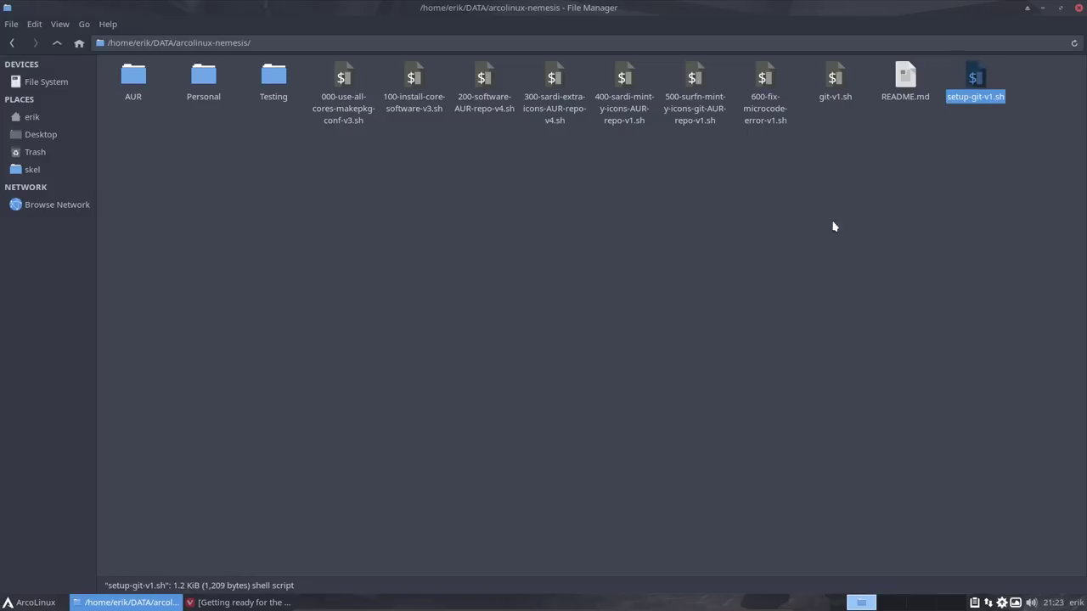
pyautogui.rightClick(307, 255)
pyautogui.click(365, 320)
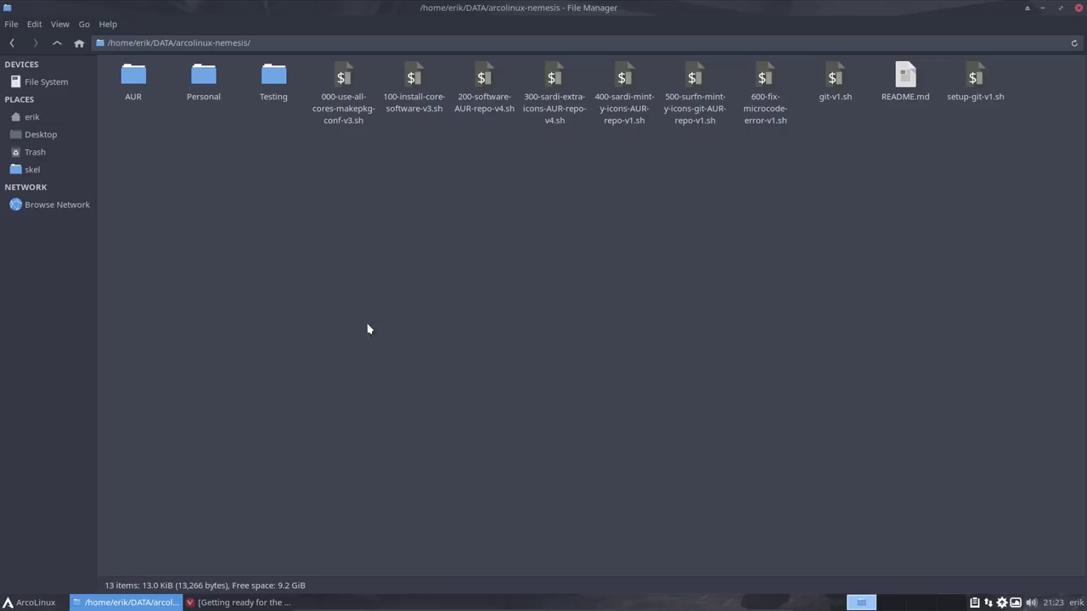
pyautogui.click(976, 77)
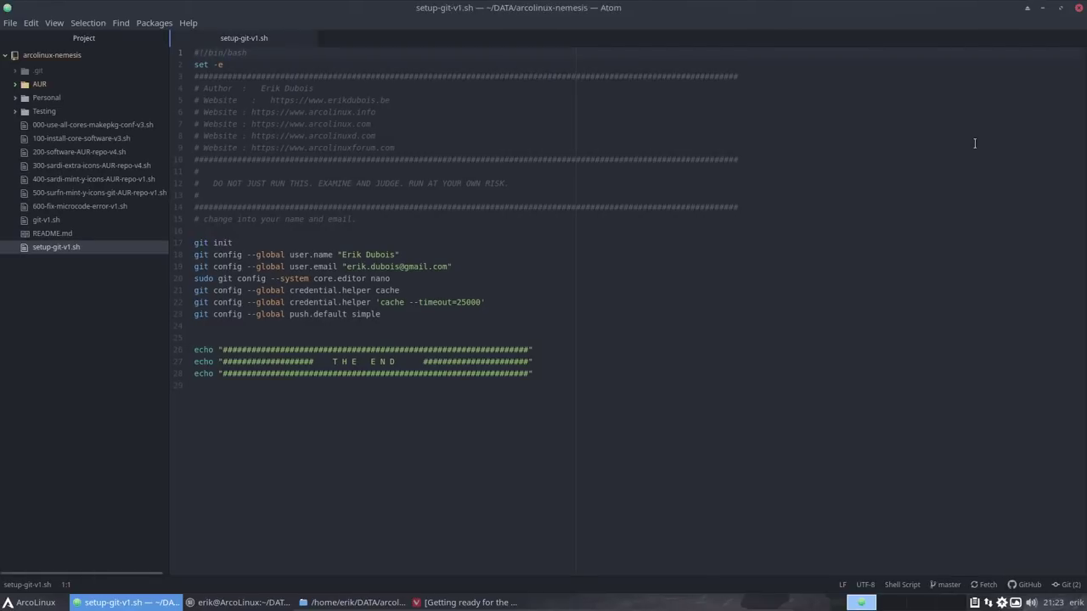
pyautogui.moveTo(341, 255); pyautogui.dragTo(422, 254)
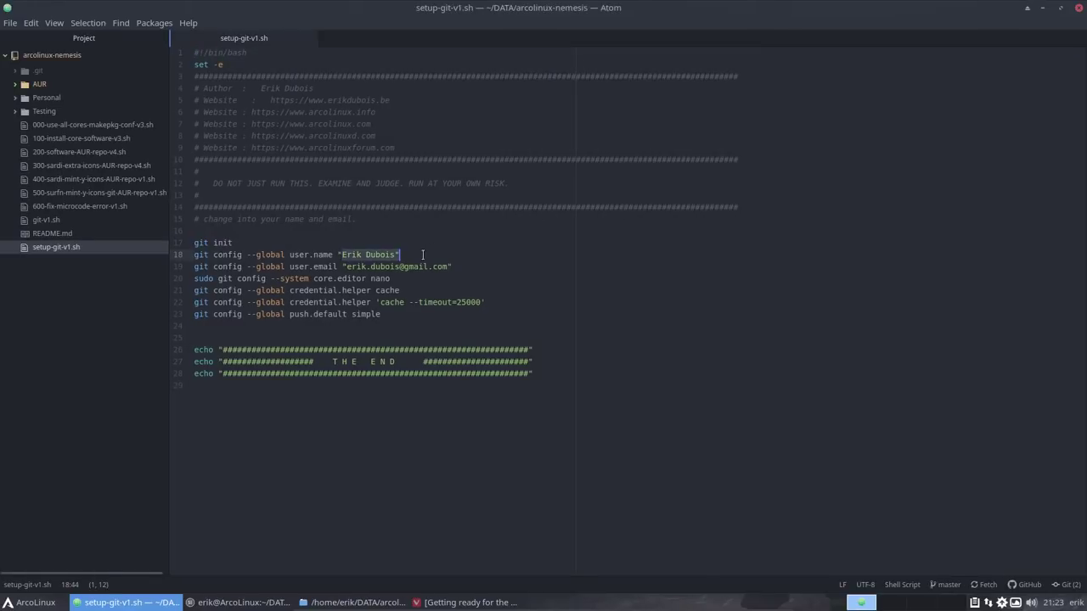
pyautogui.moveTo(347, 267); pyautogui.dragTo(469, 270)
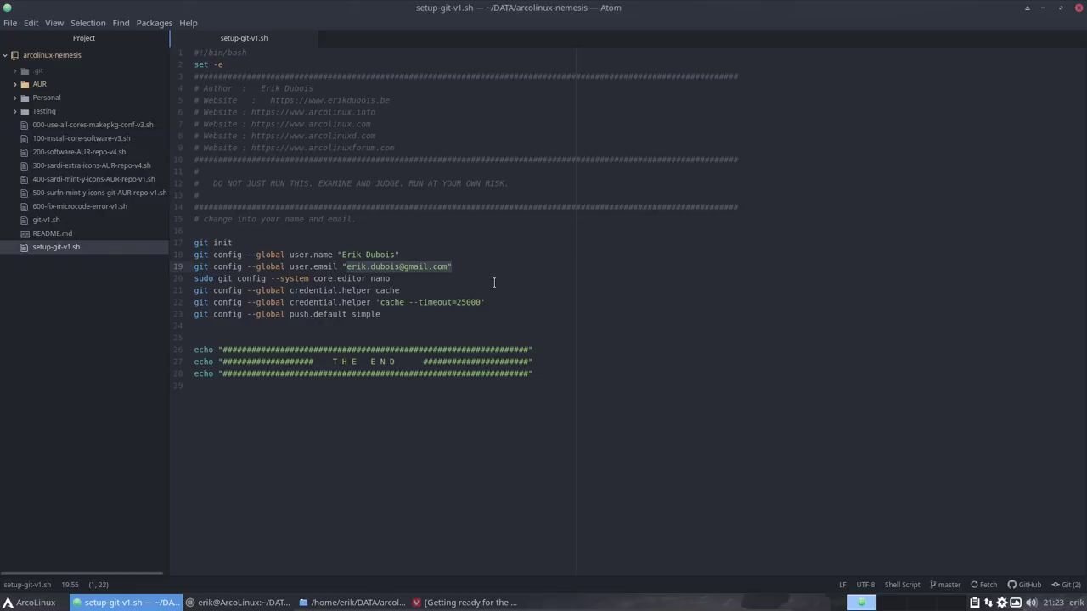
pyautogui.click(606, 259)
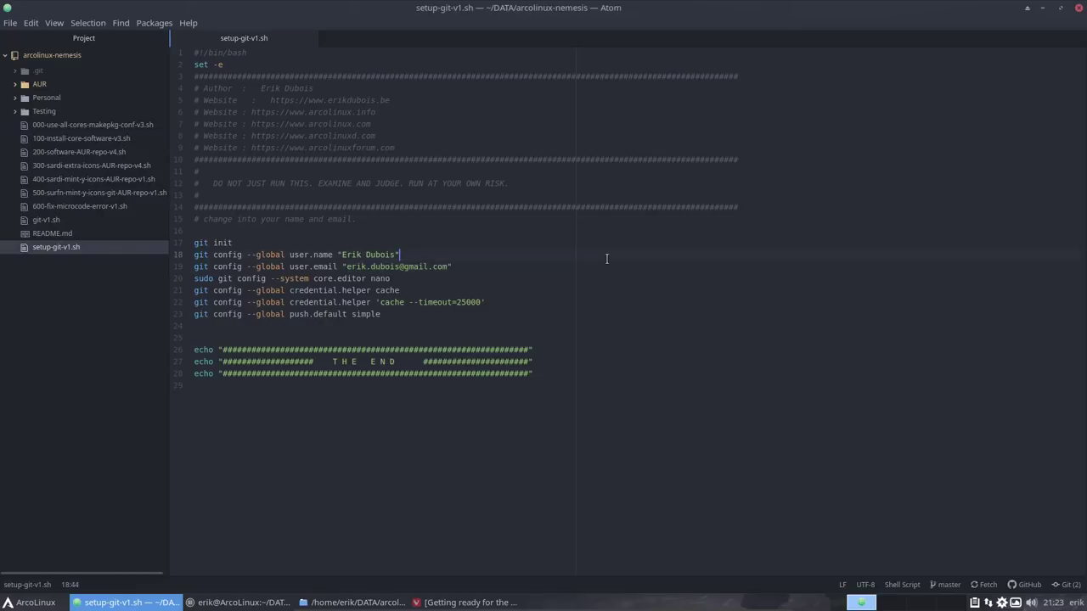
pyautogui.click(1077, 8)
# Step: Open a new terminal in the arcolinux-nemesis folder and run ./setup-git-v1.sh, authenticating with the sudo password
pyautogui.rightClick(376, 250)
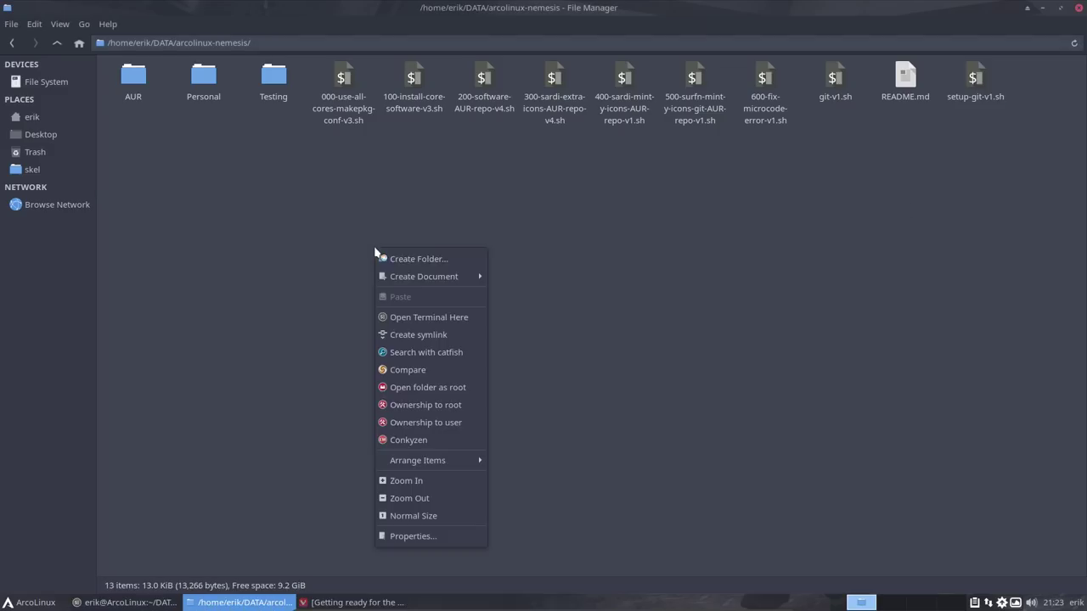
pyautogui.click(439, 312)
pyautogui.write('./se')
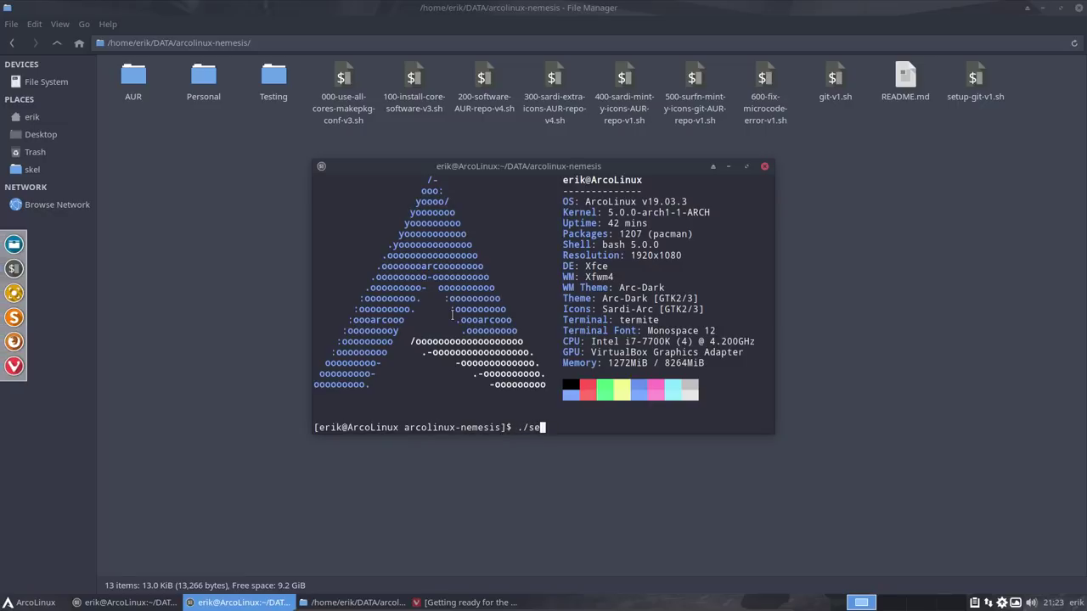
pyautogui.press('Tab')
pyautogui.press('Return')
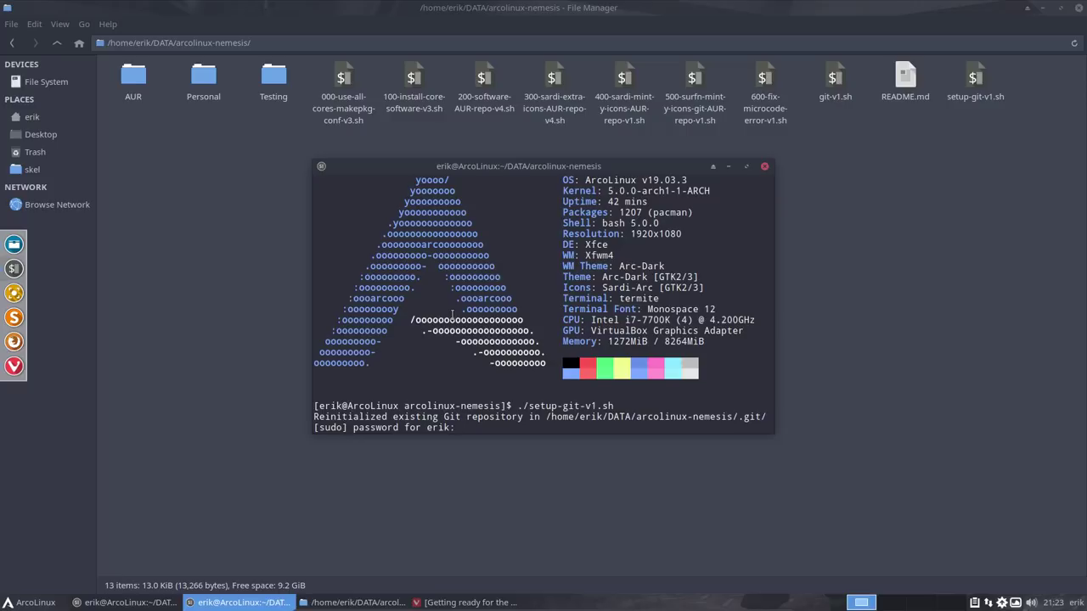
pyautogui.press('Return')
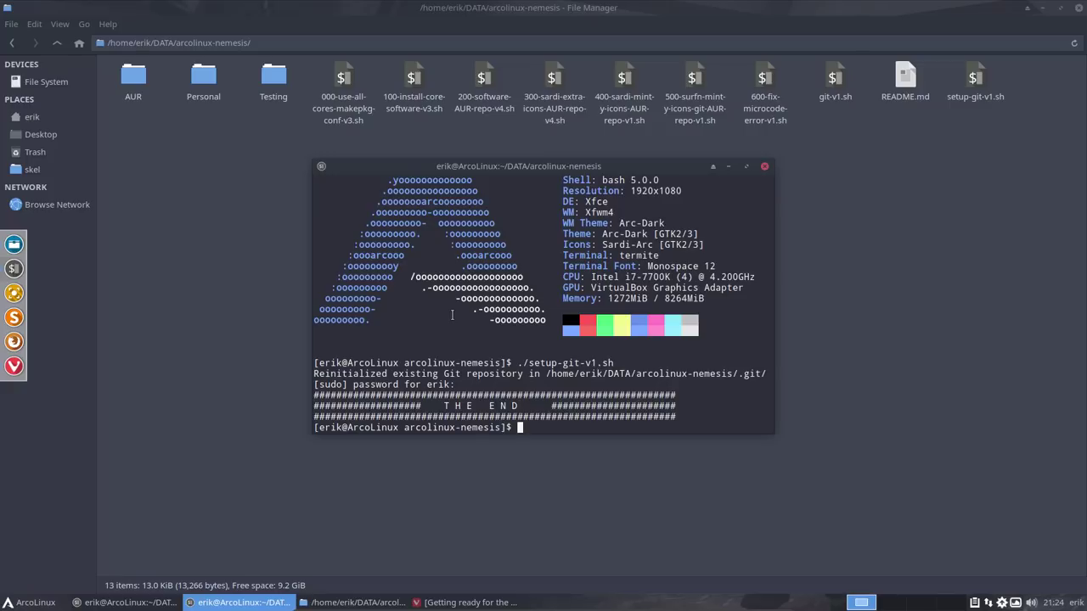
# Step: Run ./git-v1.sh and commit the changes with the comment "created libreoffice script"
pyautogui.write('./')
pyautogui.write('gi')
pyautogui.press('Tab')
pyautogui.press('Return')
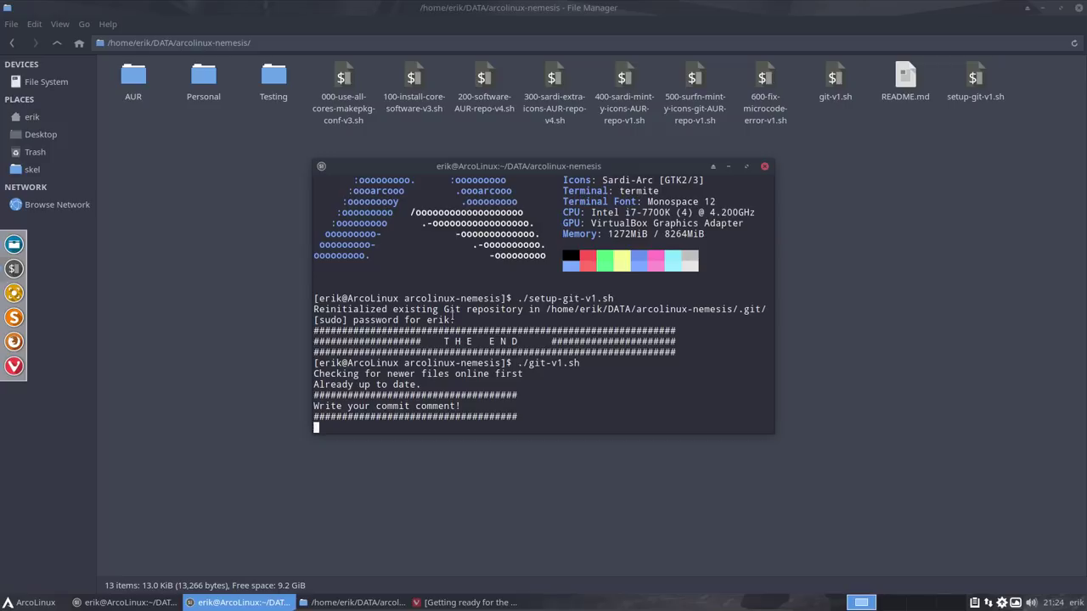
pyautogui.write('created libreoffice script')
pyautogui.press('Return')
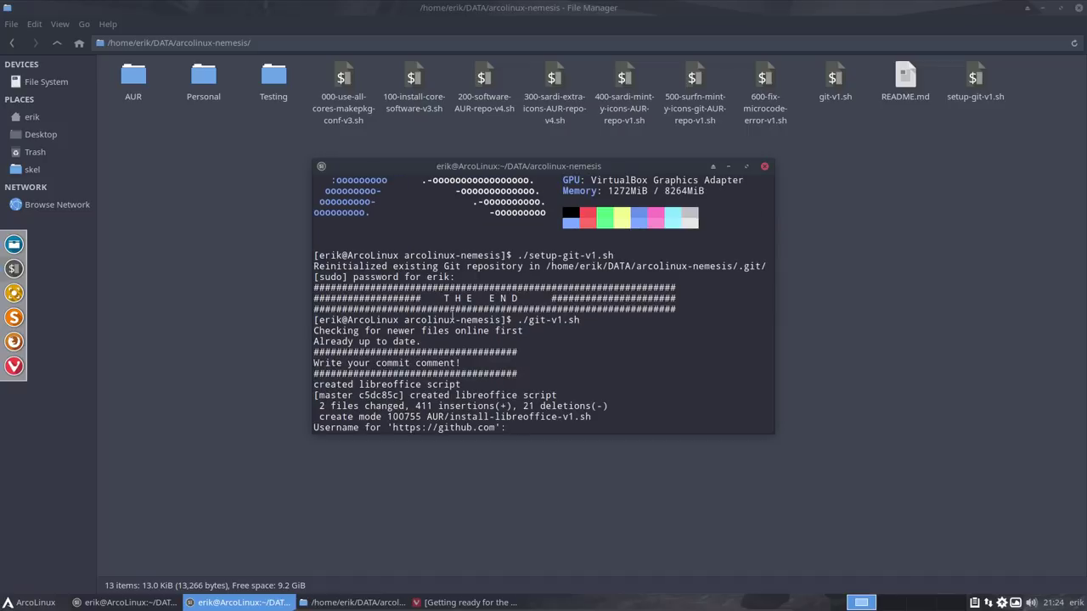